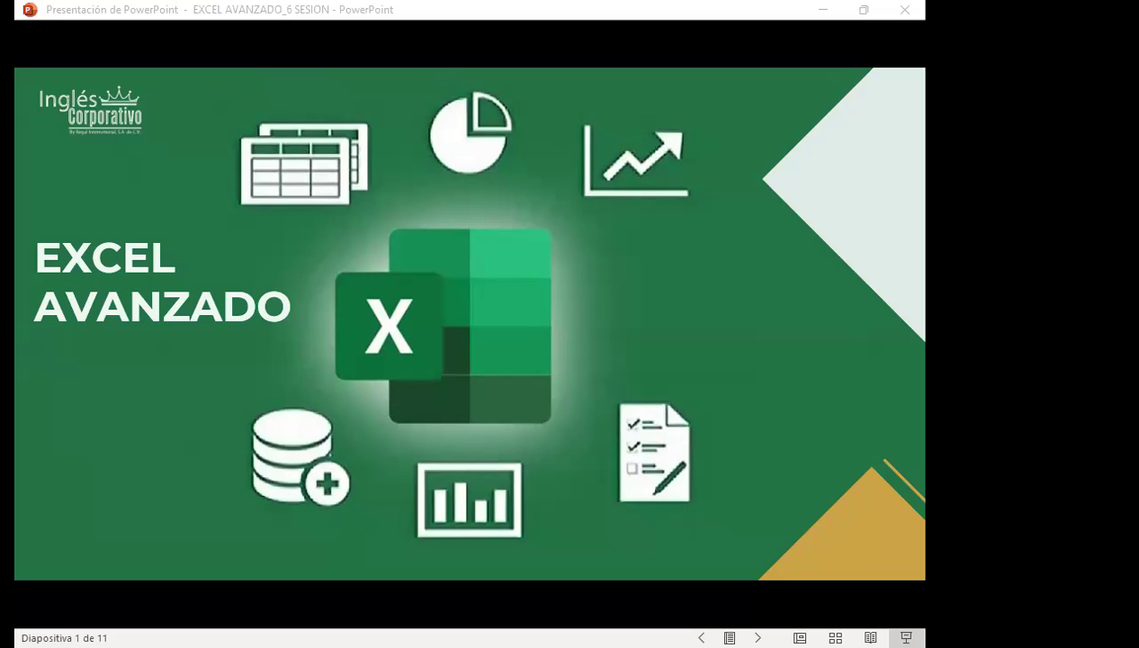
Switch to Firefox and show the Excel Avanzado course outline with Sección 2 expanded.
click(74, 359)
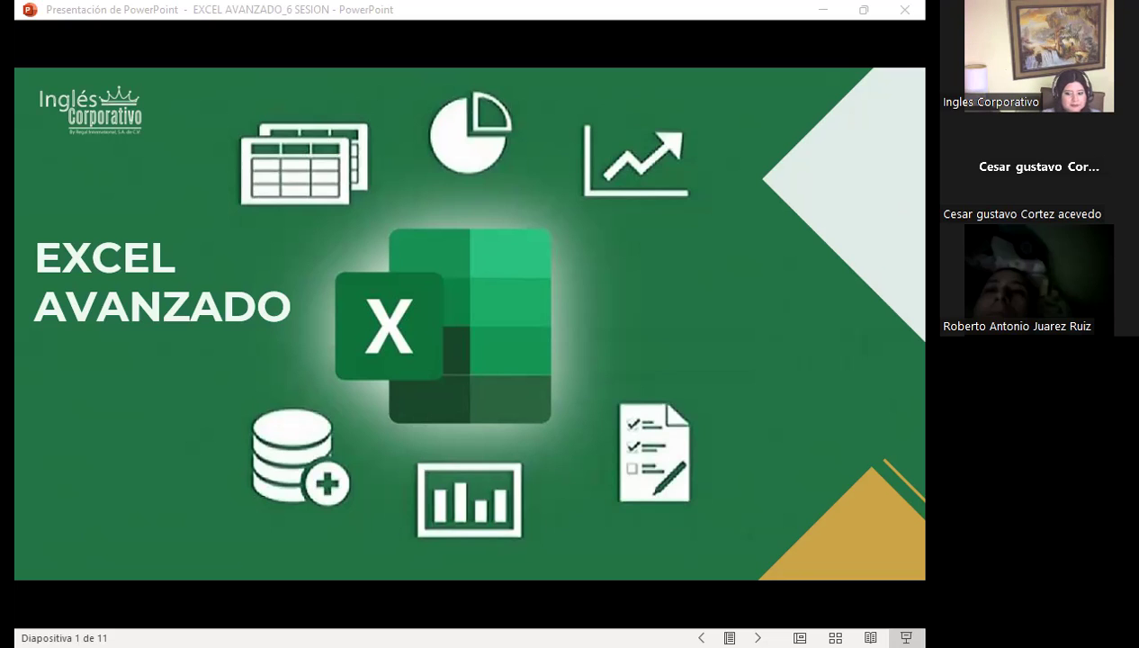
key(alt+Tab)
scroll(366, 229, down, 1)
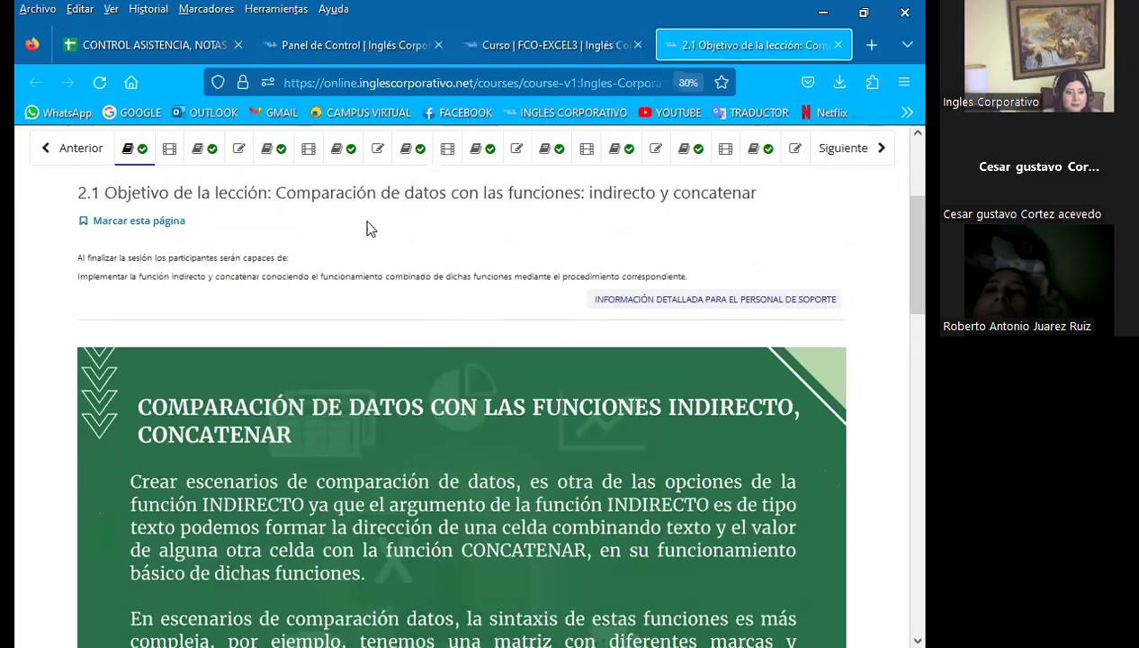
click(574, 36)
scroll(261, 423, down, 1)
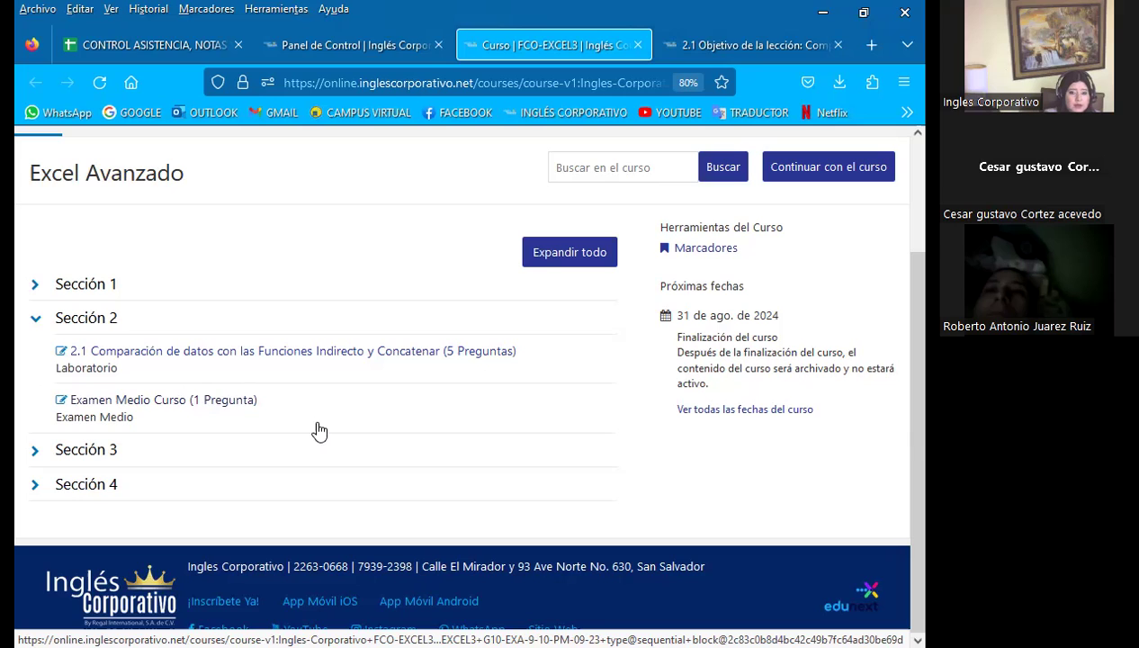
Set the Firefox bookmarks toolbar to Nunca mostrar so it is hidden.
right_click(622, 6)
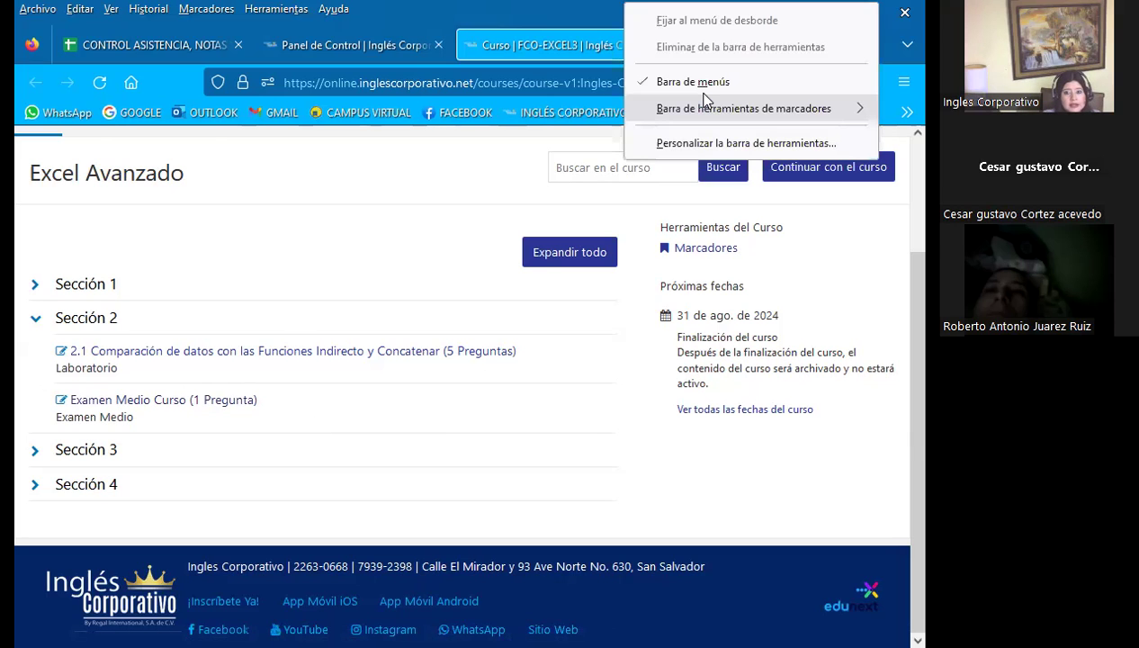
mouse_move(704, 106)
click(495, 108)
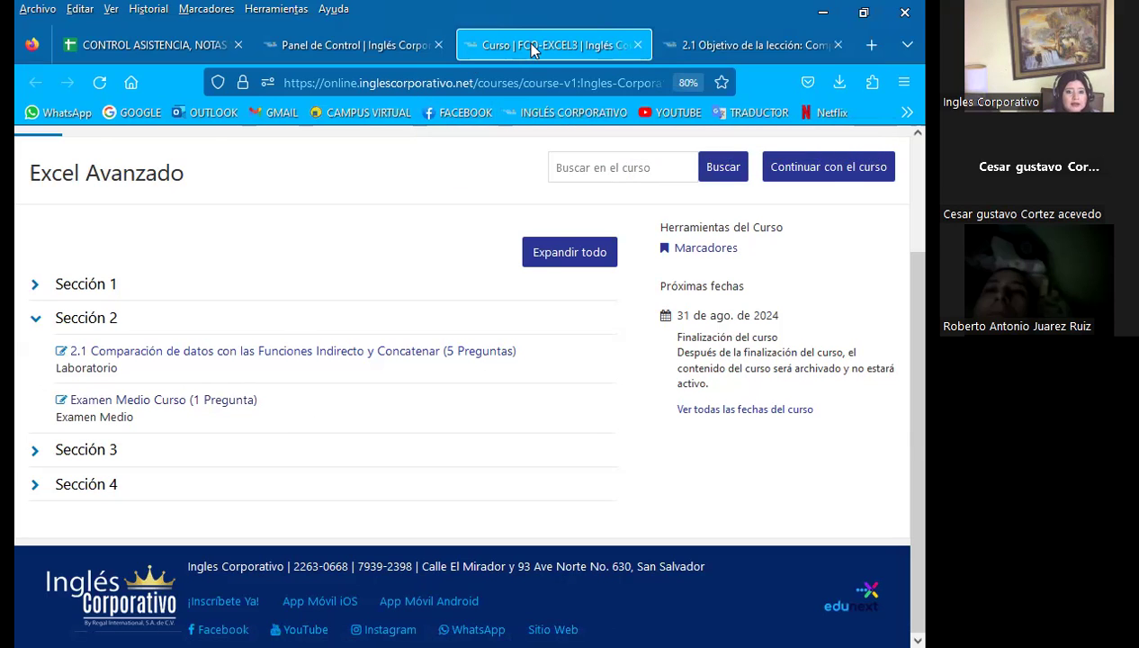
right_click(626, 7)
mouse_move(677, 112)
click(504, 162)
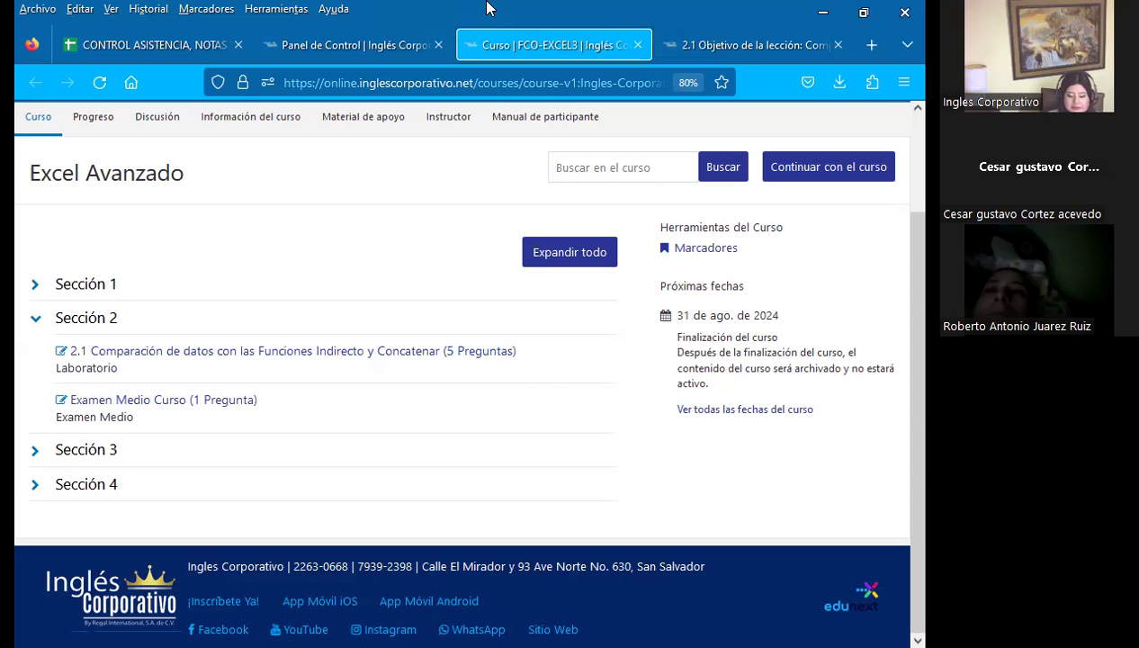
Go to lesson 2.1 'Objetivo de la lección' on INDIRECTO and CONCATENAR.
click(745, 44)
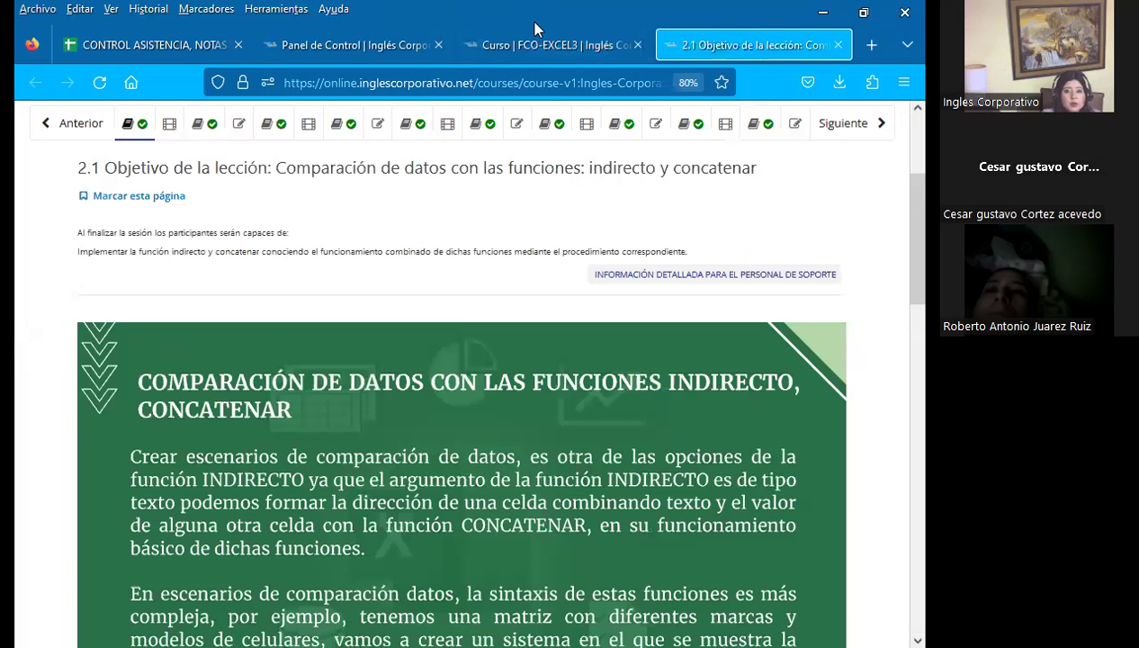
click(540, 41)
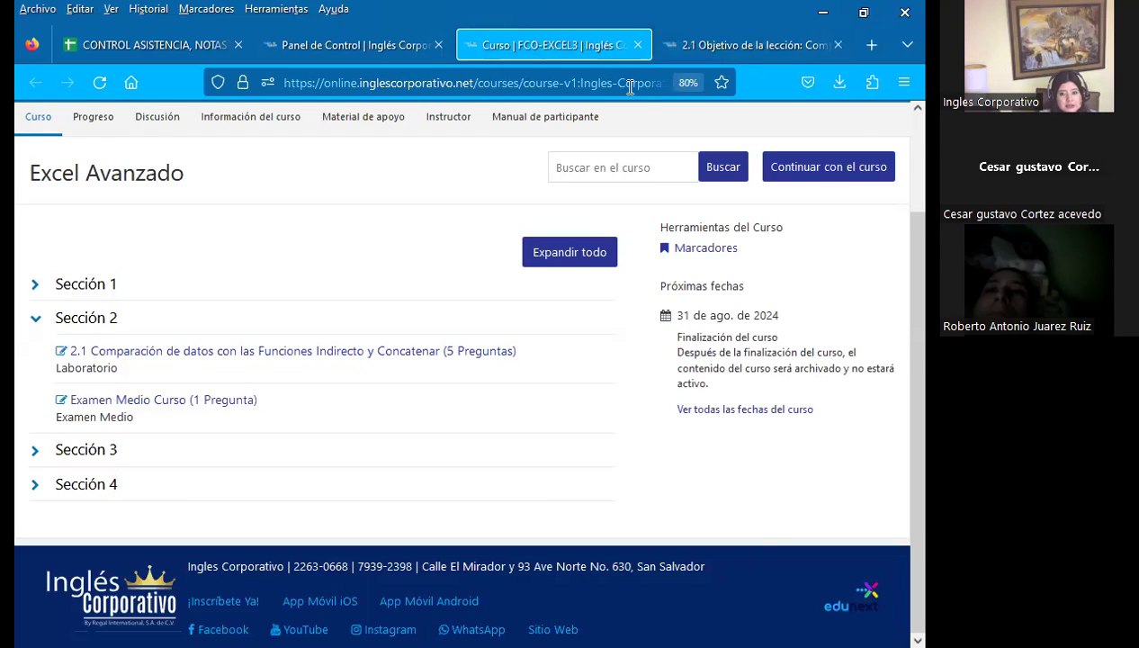
click(743, 42)
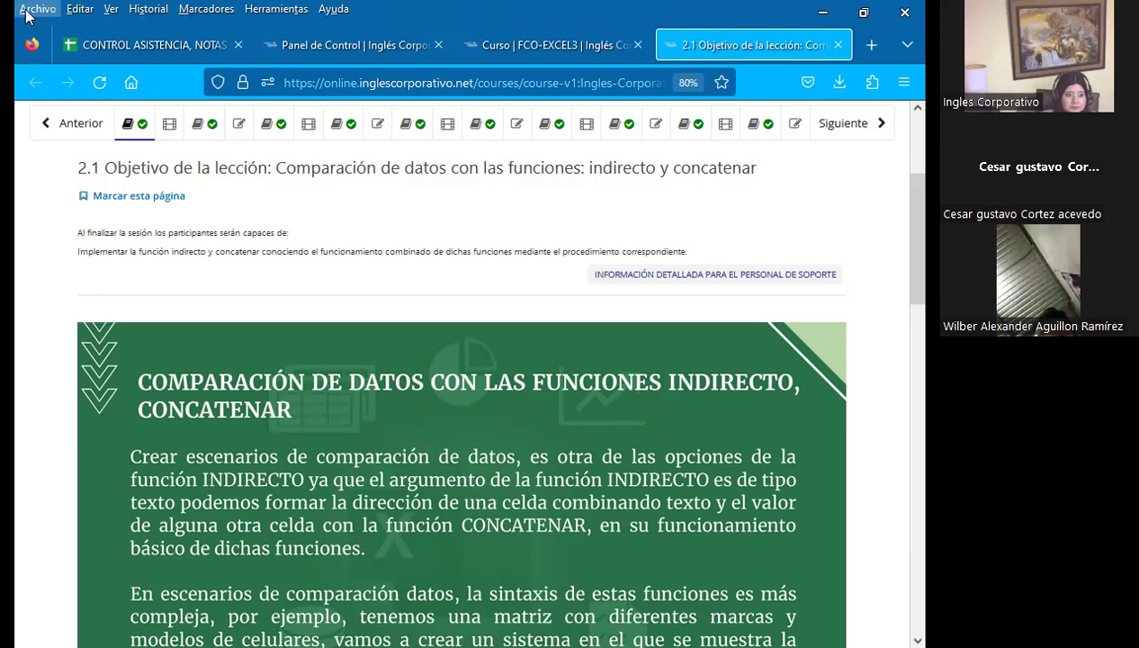
Visit the 'Foro de discusión y preguntas clase #6' forum page.
click(206, 123)
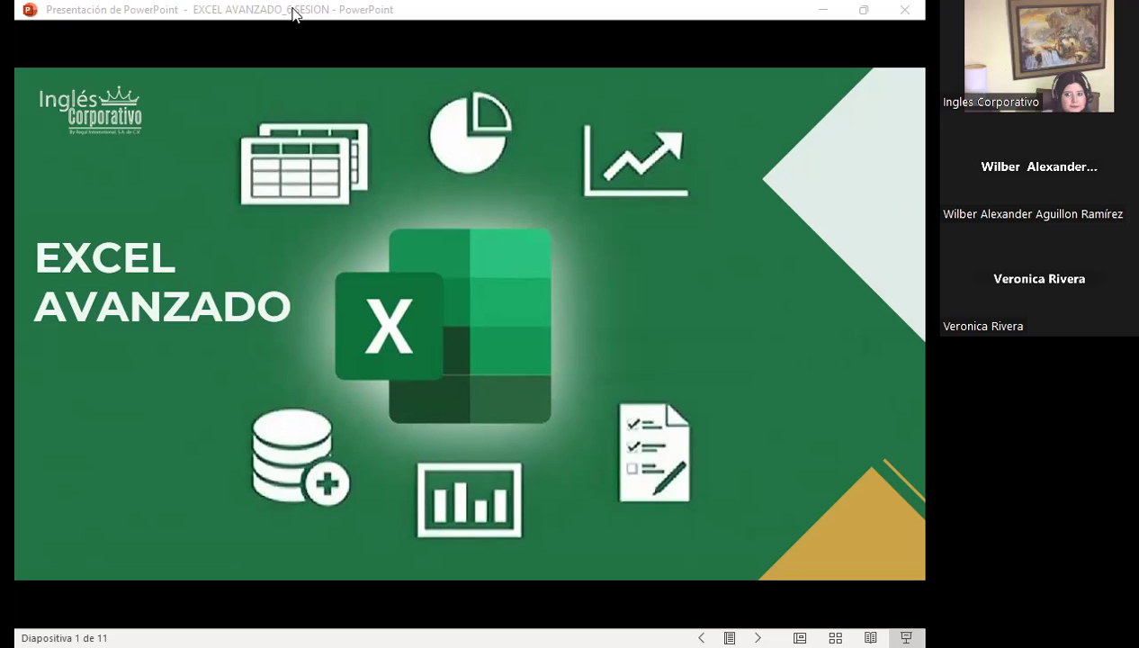
Advance the slideshow through AGENDA to the OBJETIVO DE SESIÓN slide.
click(534, 293)
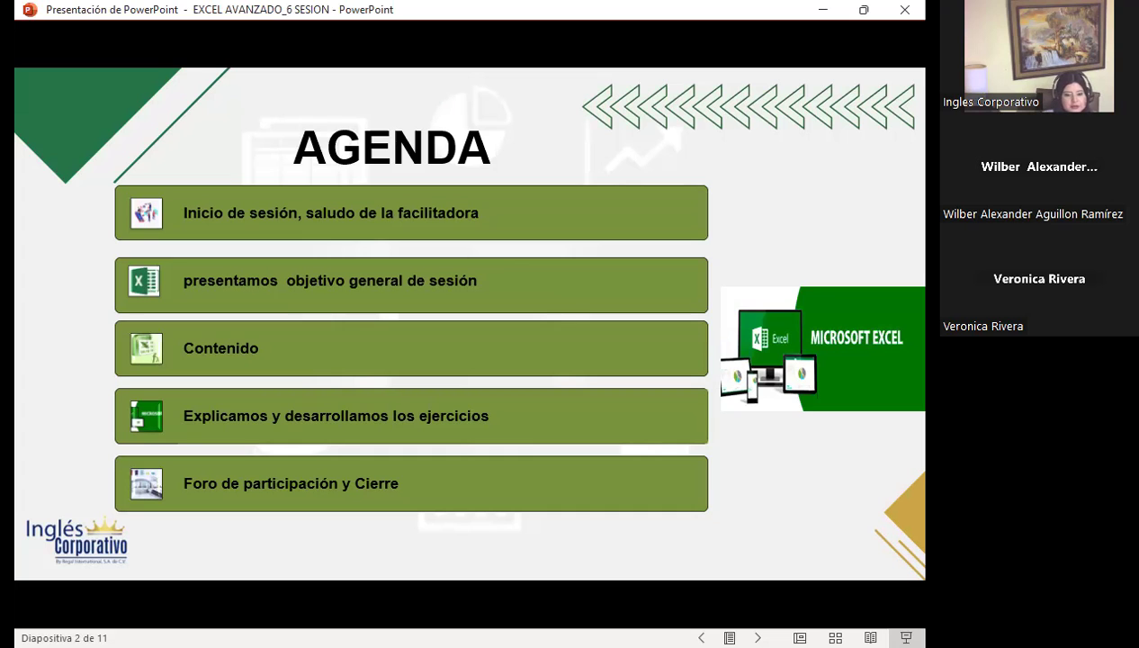
click(675, 399)
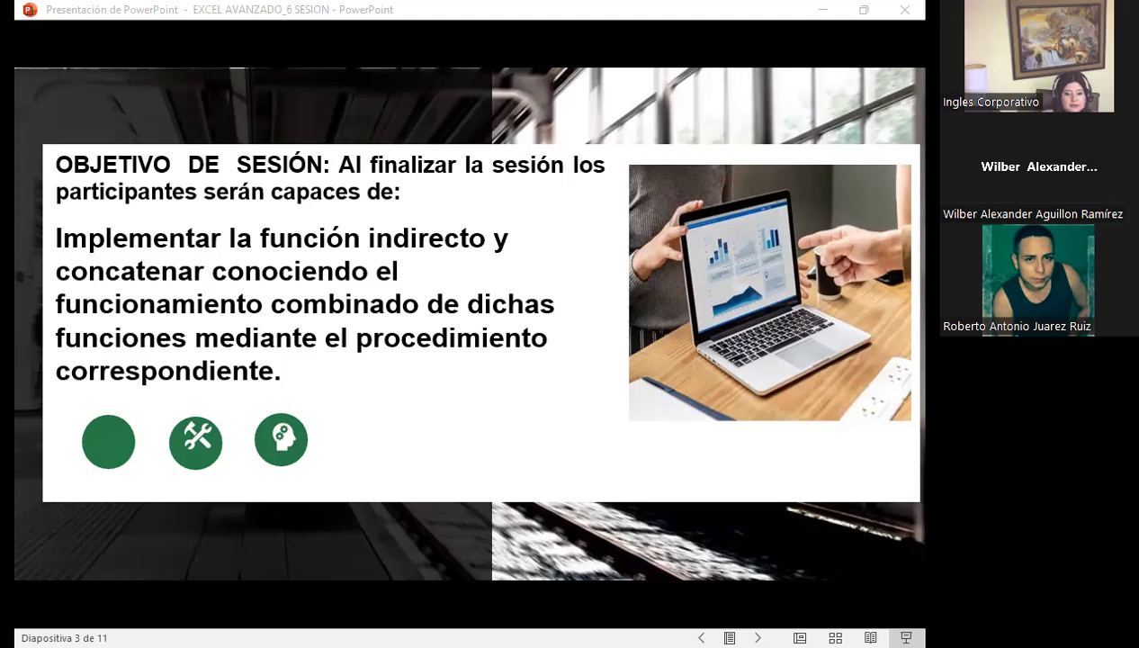
Advance to slide 4, the FUNCIÓN INDIRECTO definition.
click(630, 493)
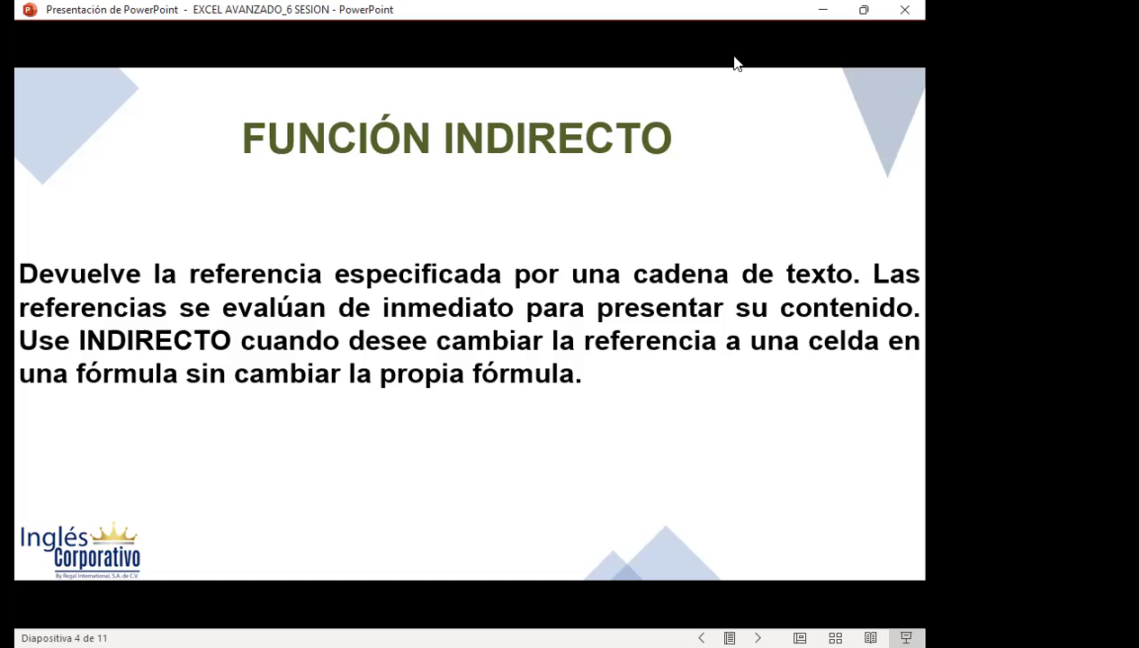
Advance to slide 5 showing the =INDIRECTO(Referencia; [A1]) syntax.
key(Right)
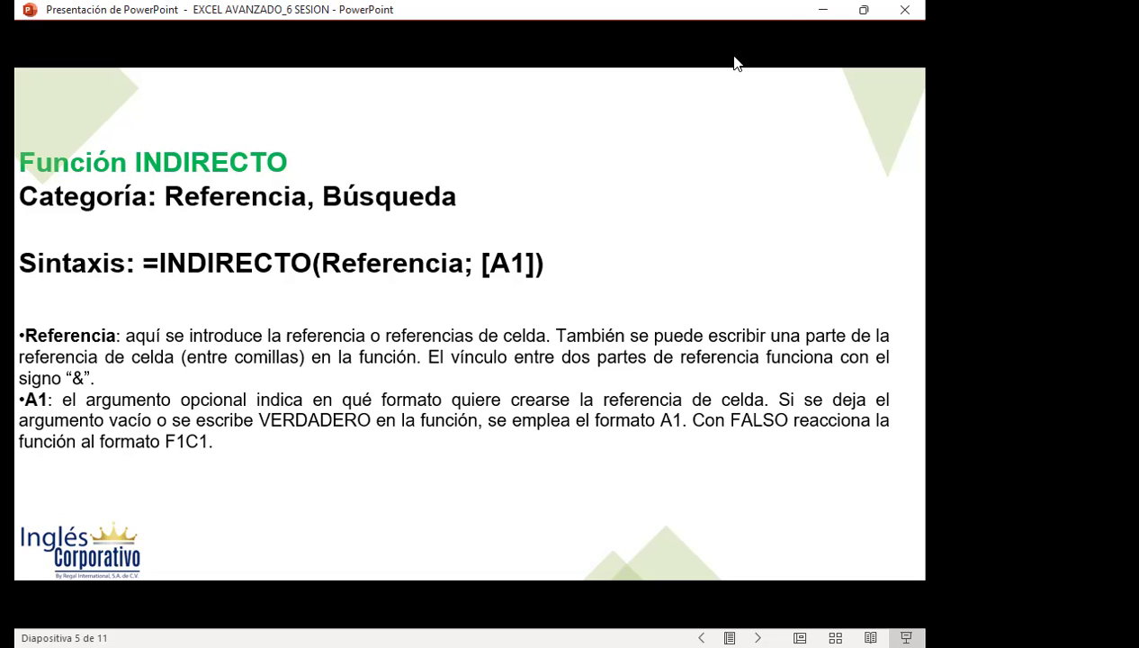
Move past the CONCATENAR slide to slide 7, 'Función SUSTITUIR'.
key(Right)
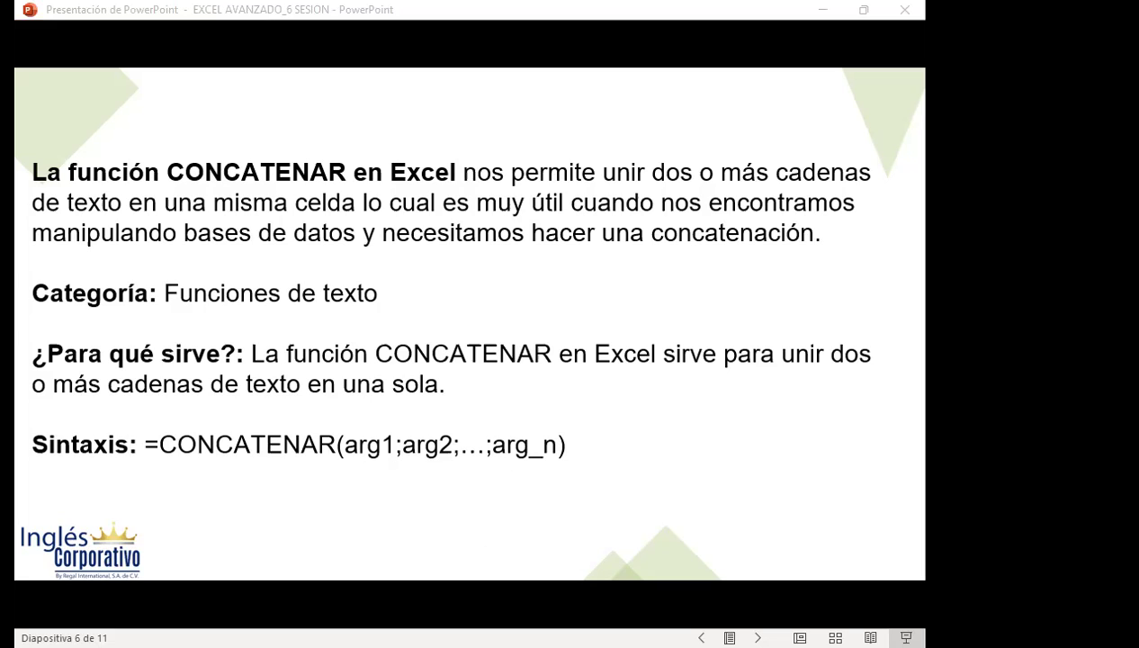
click(682, 463)
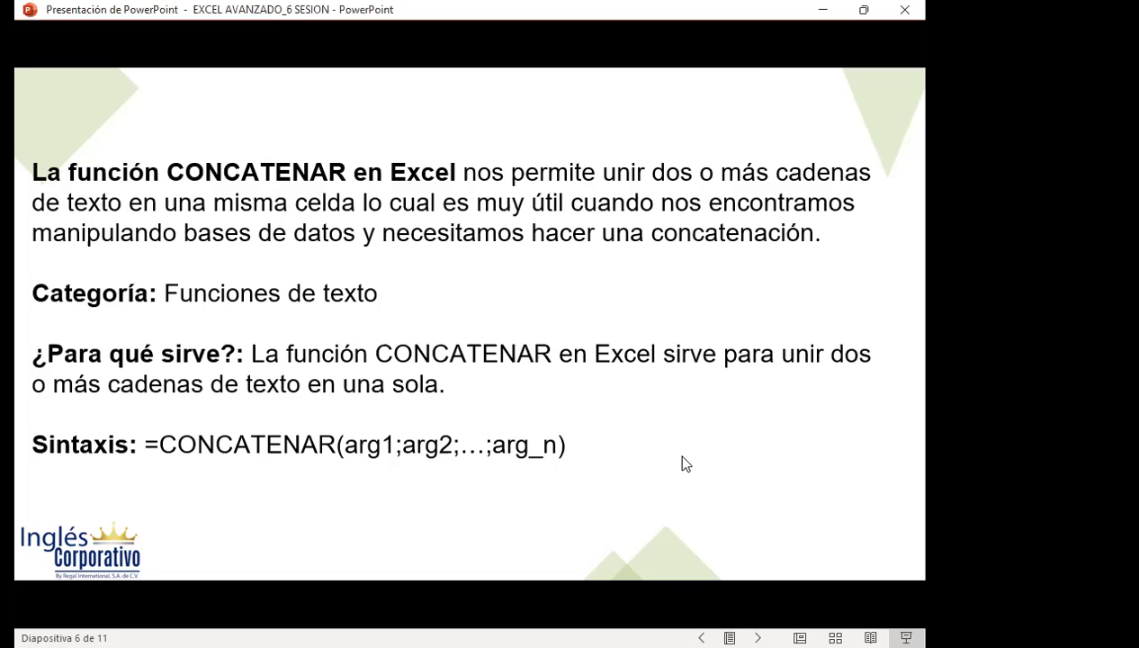
click(682, 463)
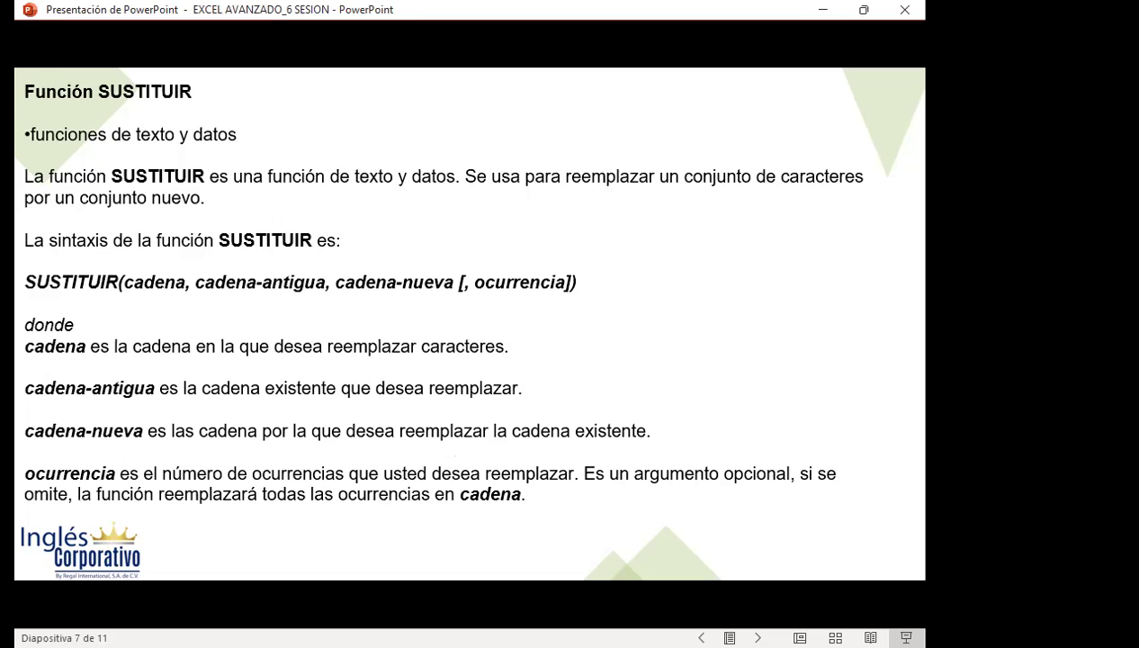
Show slide 8 on nesting INDIRECTO with CONCATENAR, then bring up the Excel exercise workbook.
key(Right)
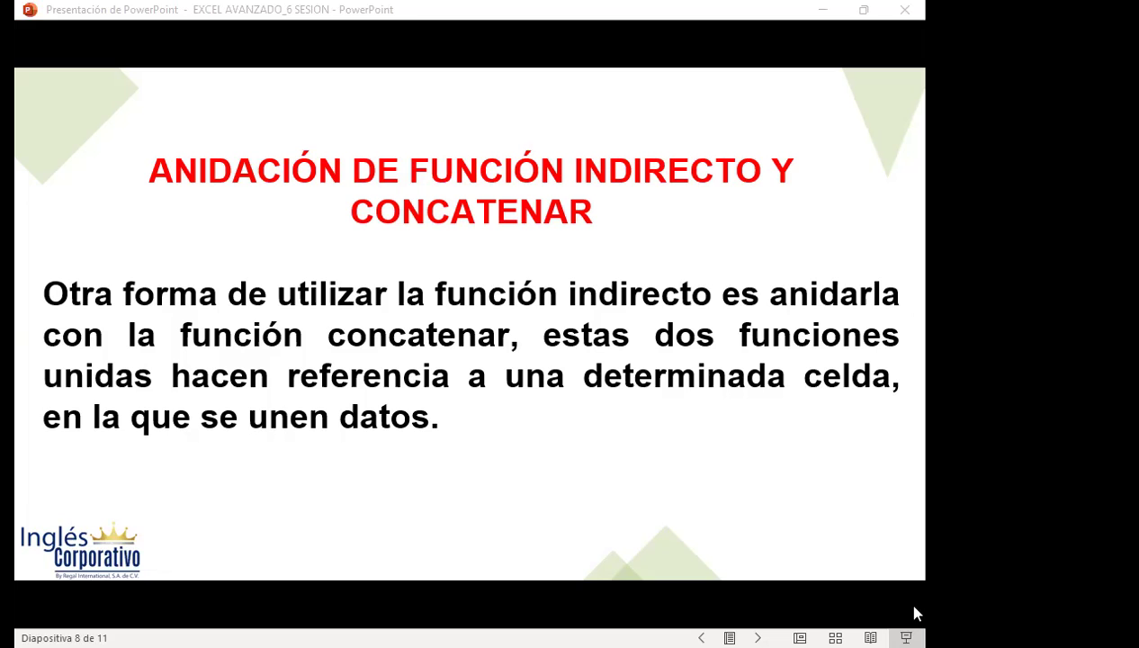
key(alt+Tab)
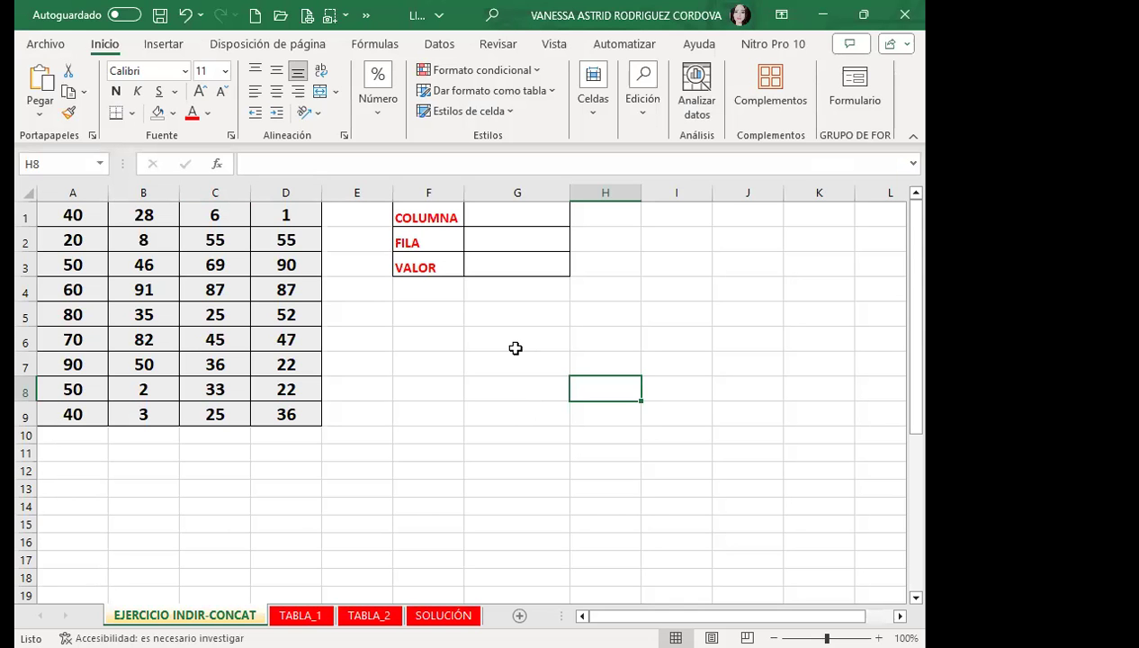
Pick D from the A–D dropdown list in COLUMNA cell G1.
click(422, 406)
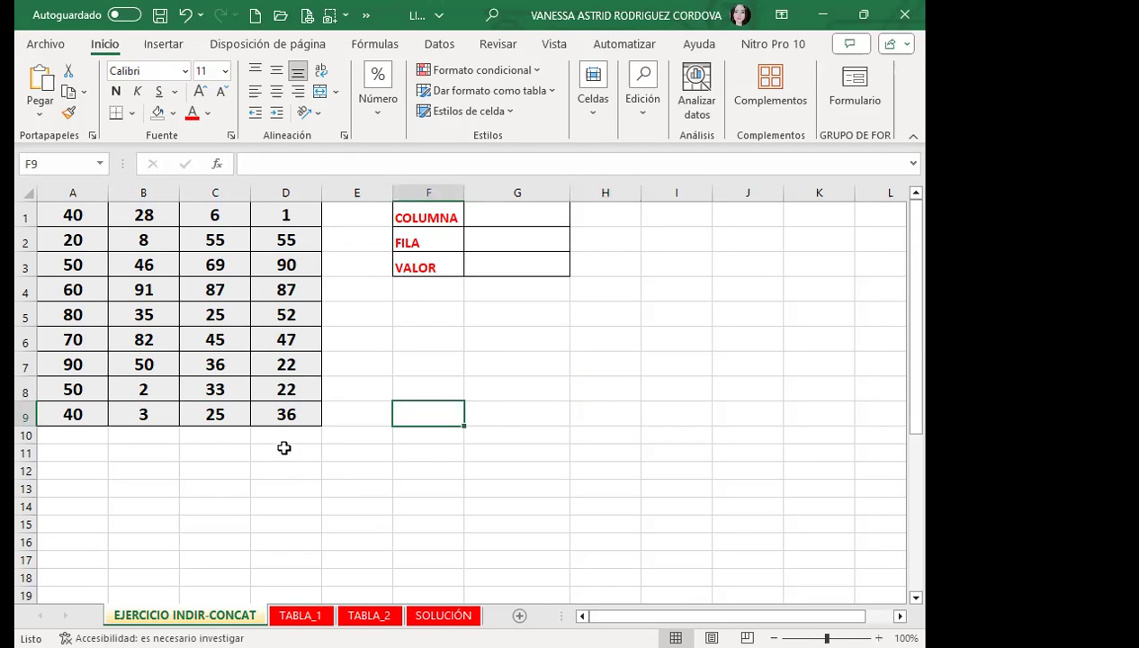
click(577, 436)
click(559, 382)
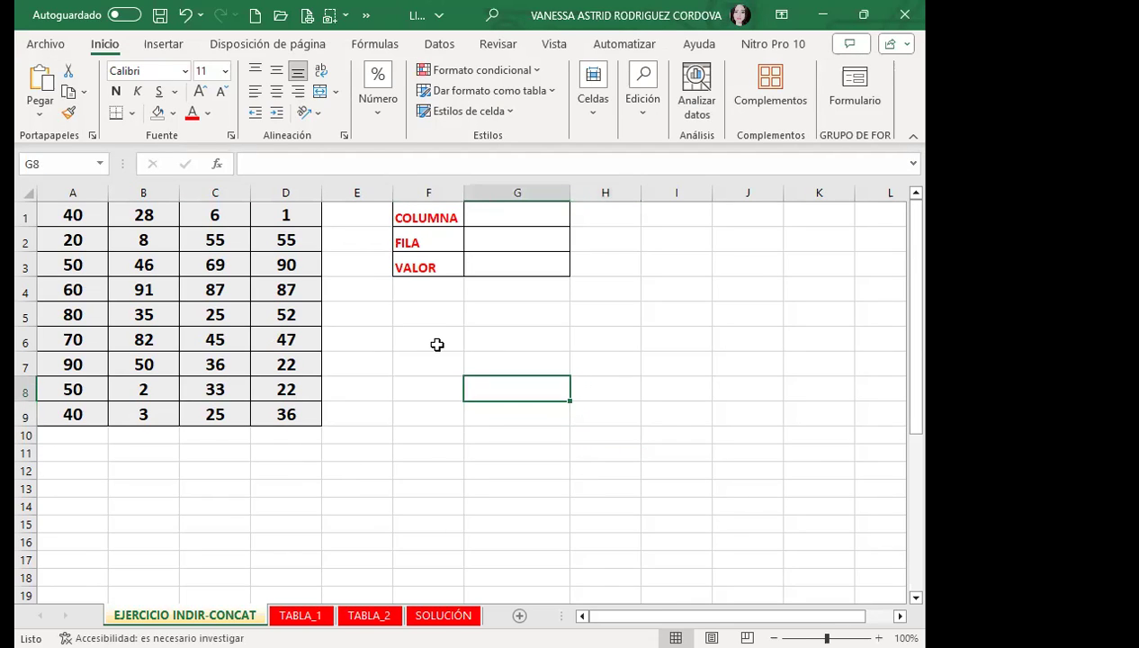
click(437, 345)
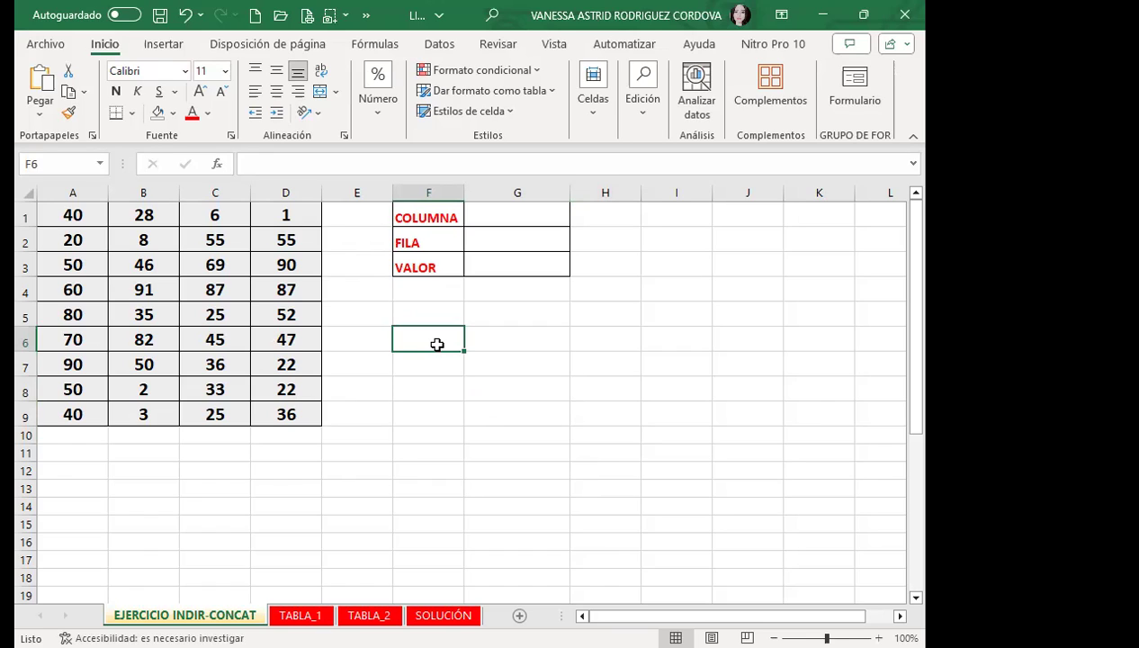
click(486, 268)
click(497, 216)
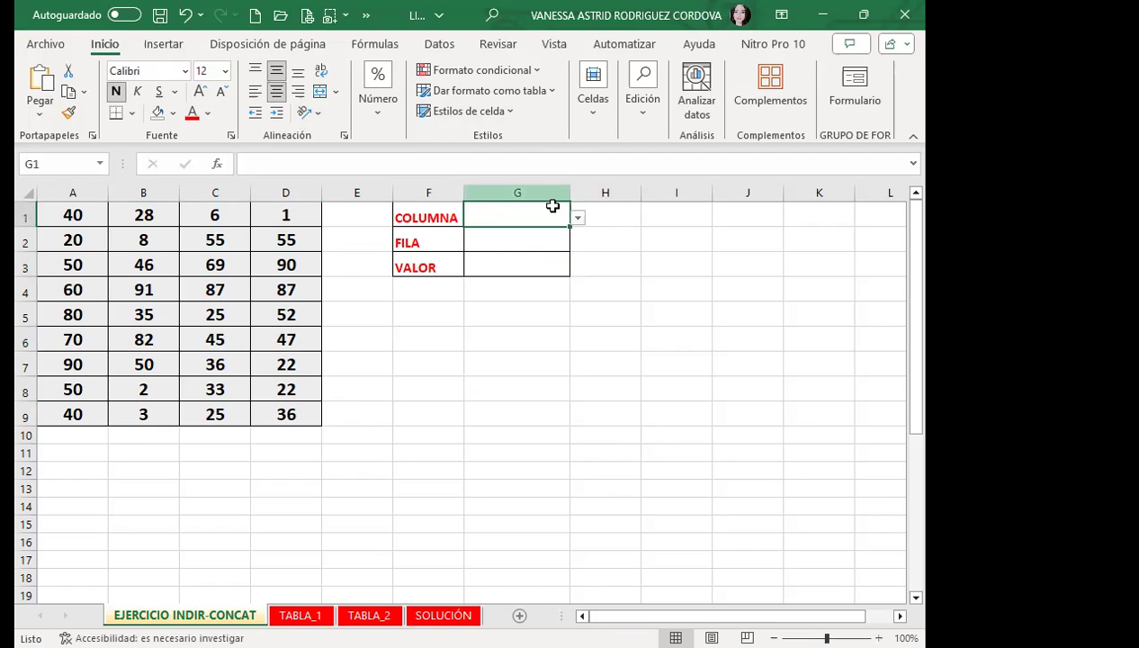
click(577, 219)
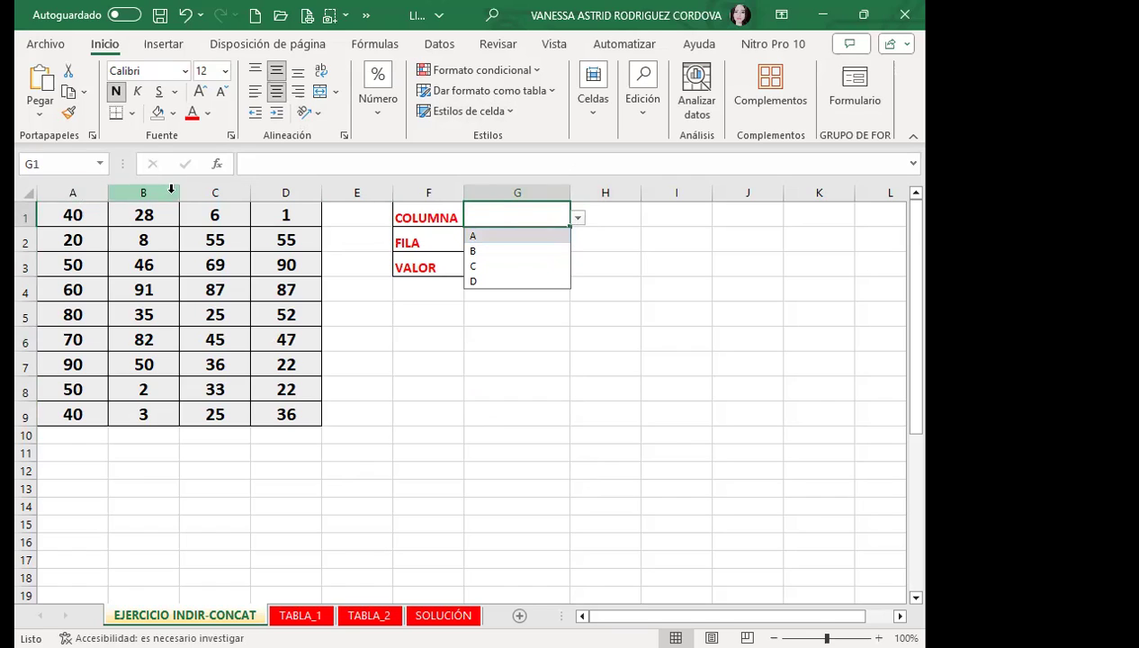
click(491, 280)
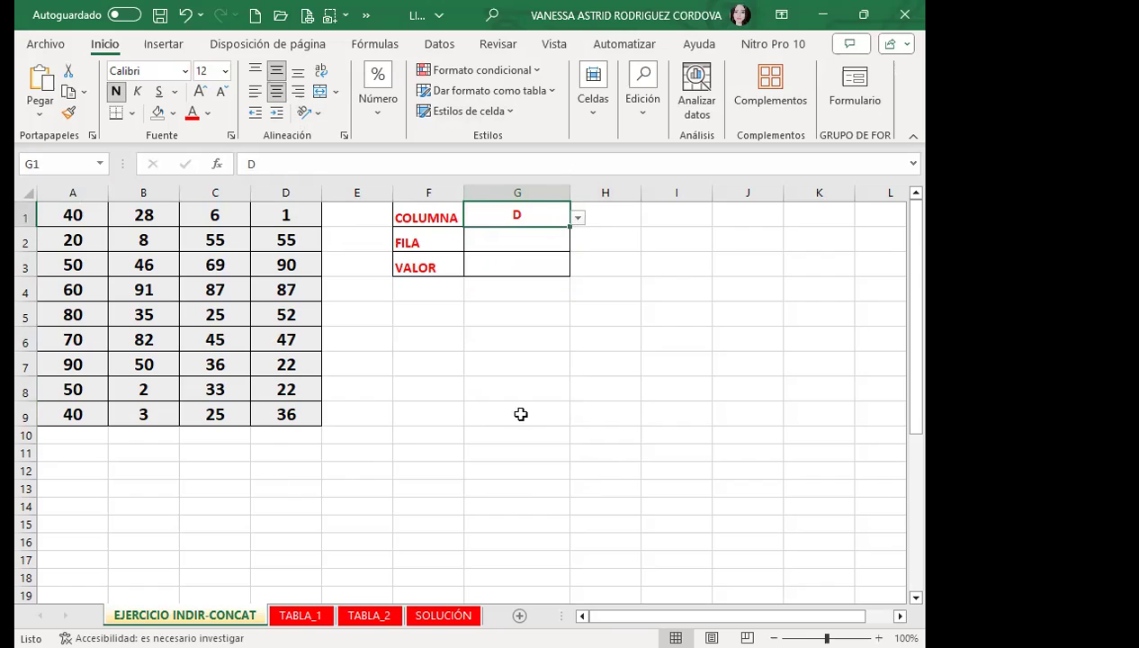
Review the column-letter list A20:A23 and the row-number list A26:A34 below the table.
scroll(335, 473, down, 3)
scroll(259, 450, down, 4)
scroll(99, 365, up, 1)
scroll(99, 364, up, 1)
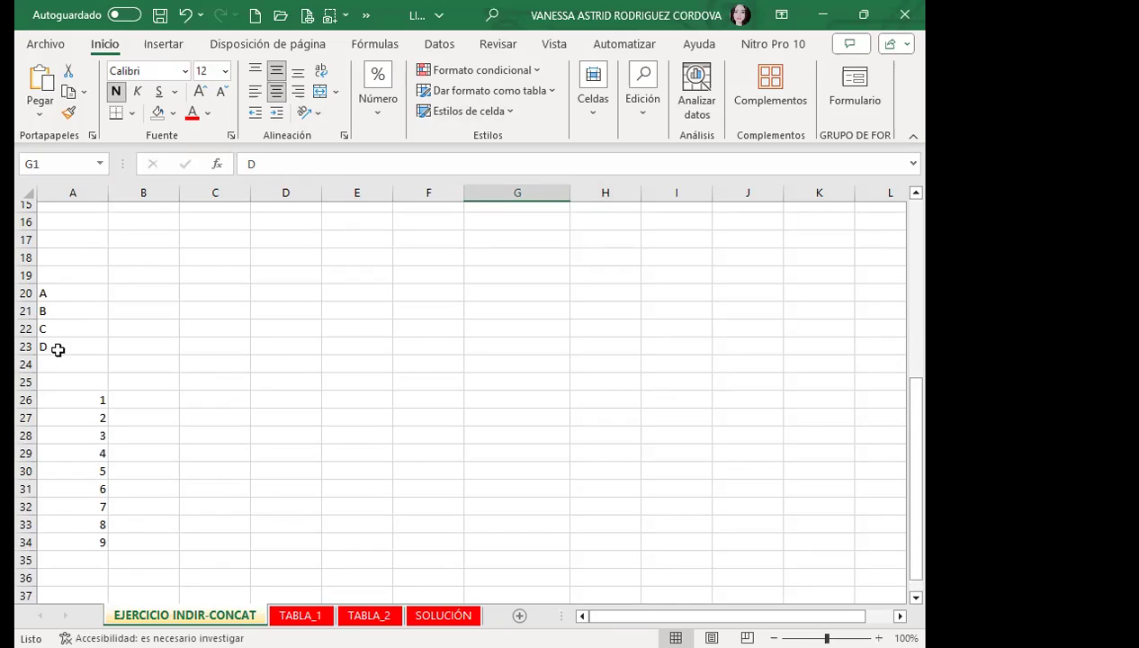
drag(68, 294, 67, 332)
drag(65, 342, 64, 342)
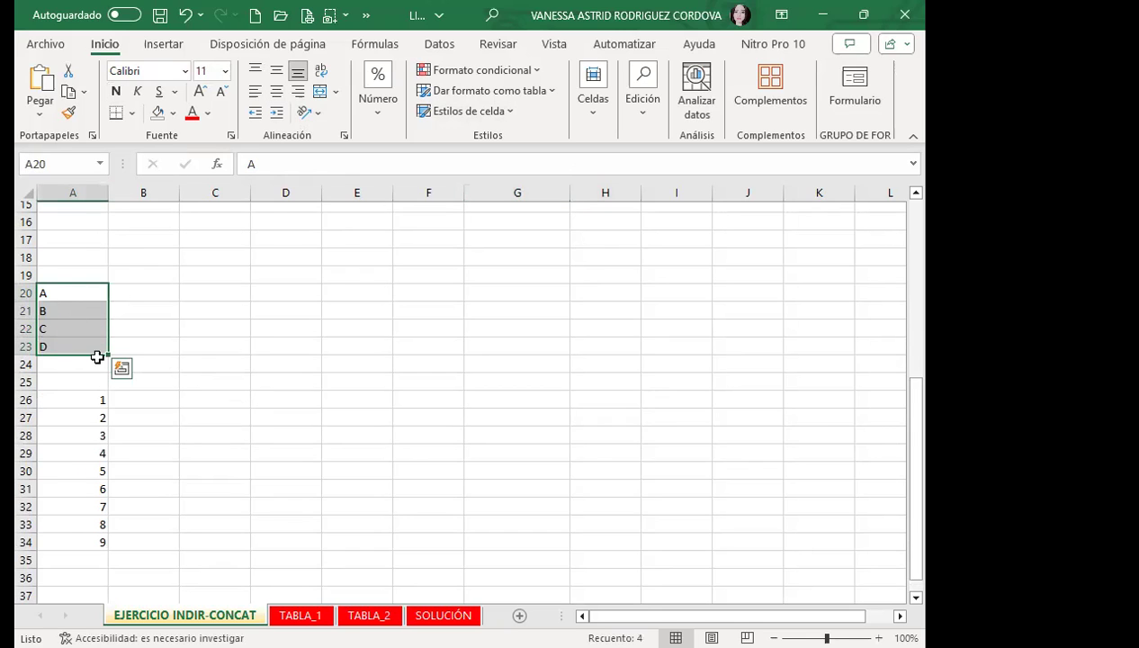
scroll(82, 469, down, 2)
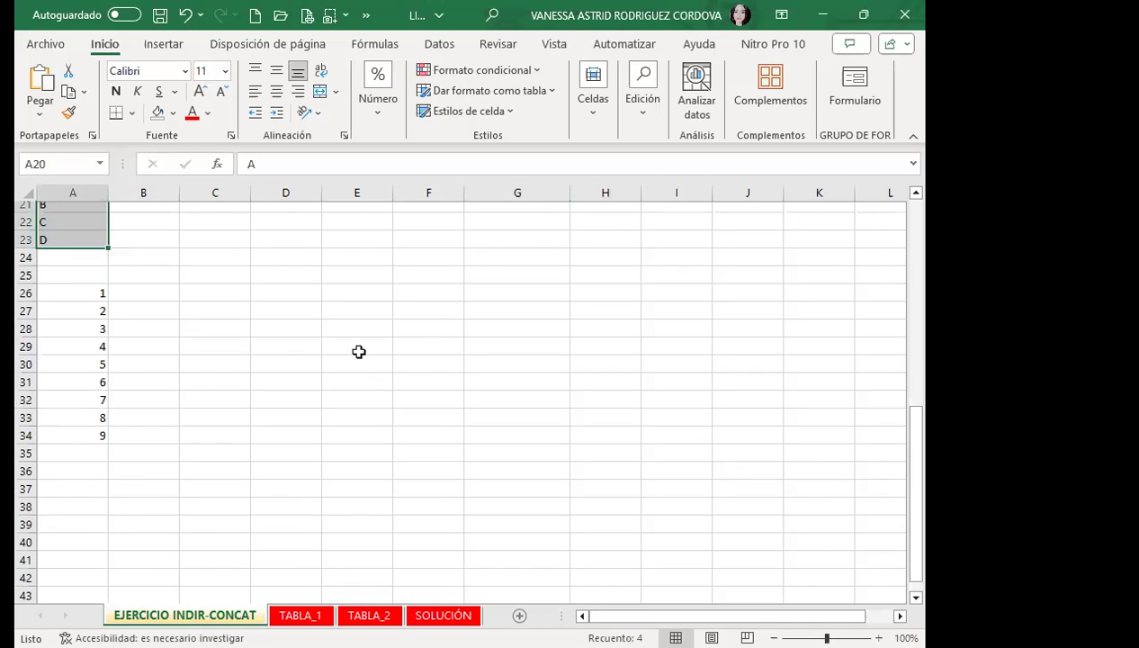
scroll(358, 351, up, 7)
Set FILA in G2 to 1 and COLUMNA in G1 to A from their dropdowns.
click(526, 236)
click(578, 244)
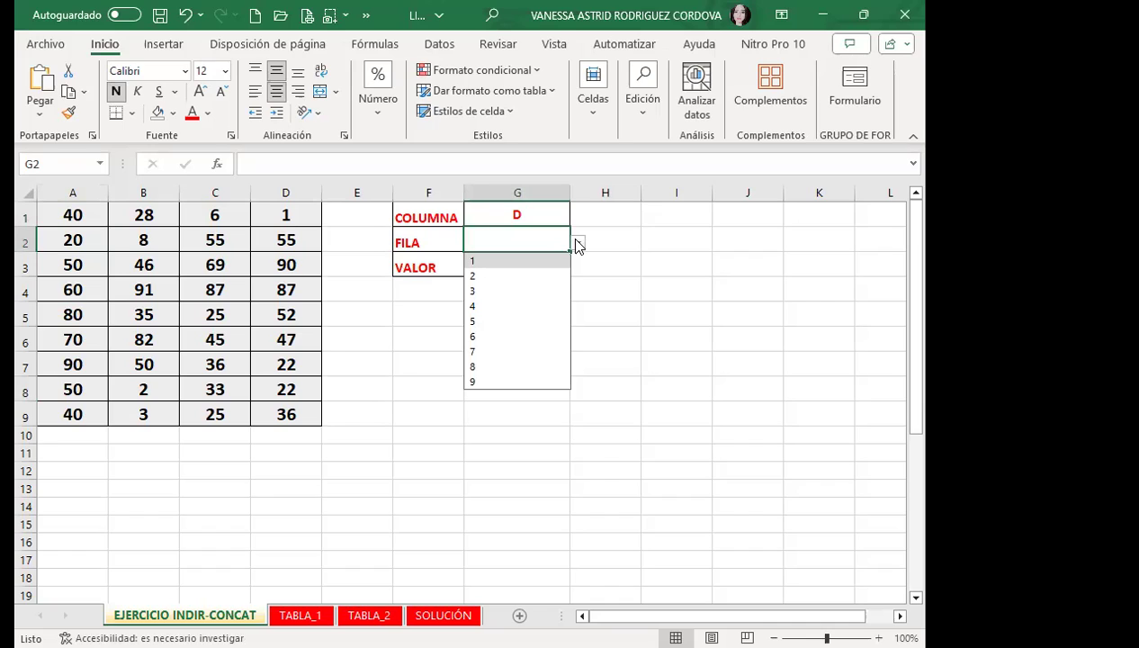
click(517, 261)
click(558, 216)
click(579, 218)
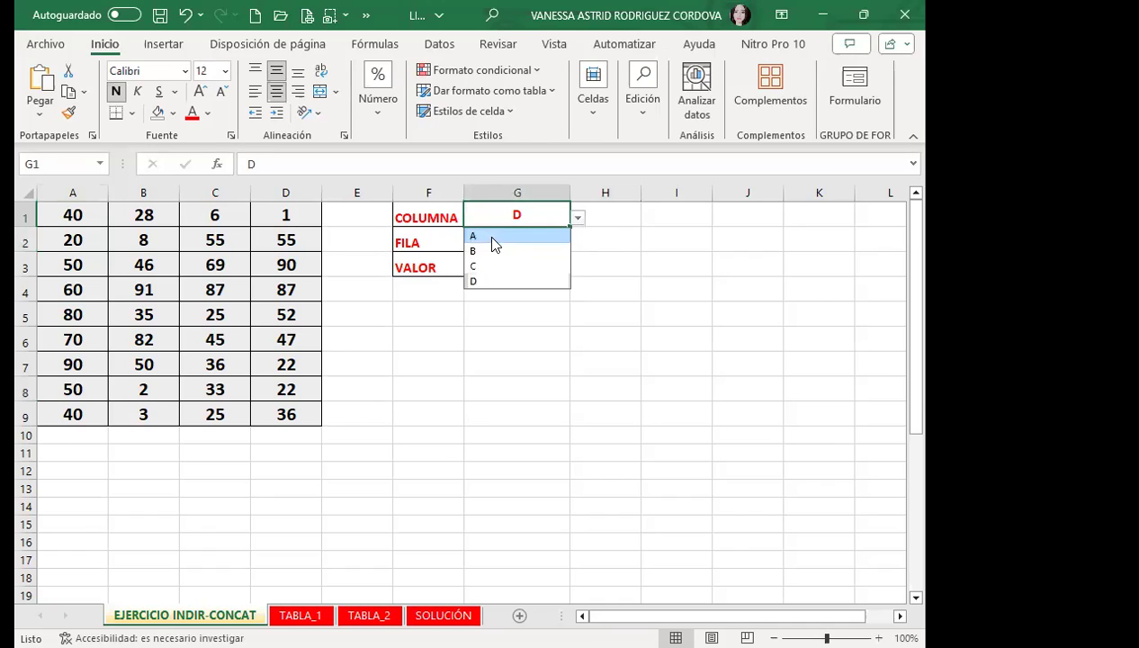
click(473, 235)
click(496, 247)
text(1)
click(483, 271)
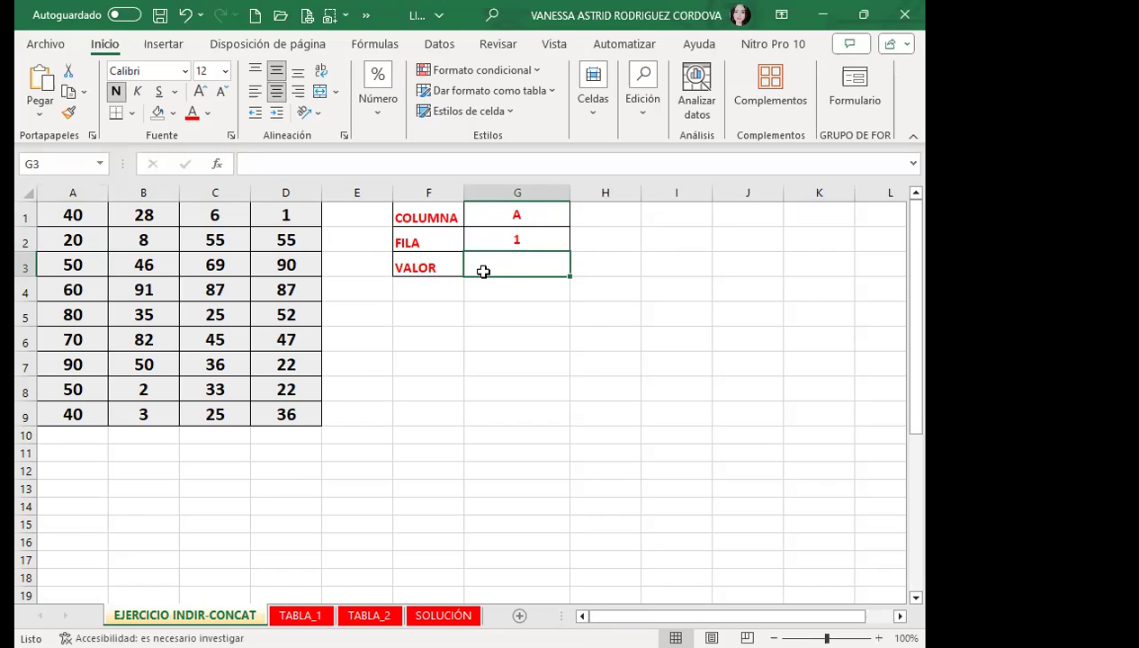
Enter =INDIRECTO(G1&G2) in G3, joining the COLUMNA letter and FILA number.
text(=)
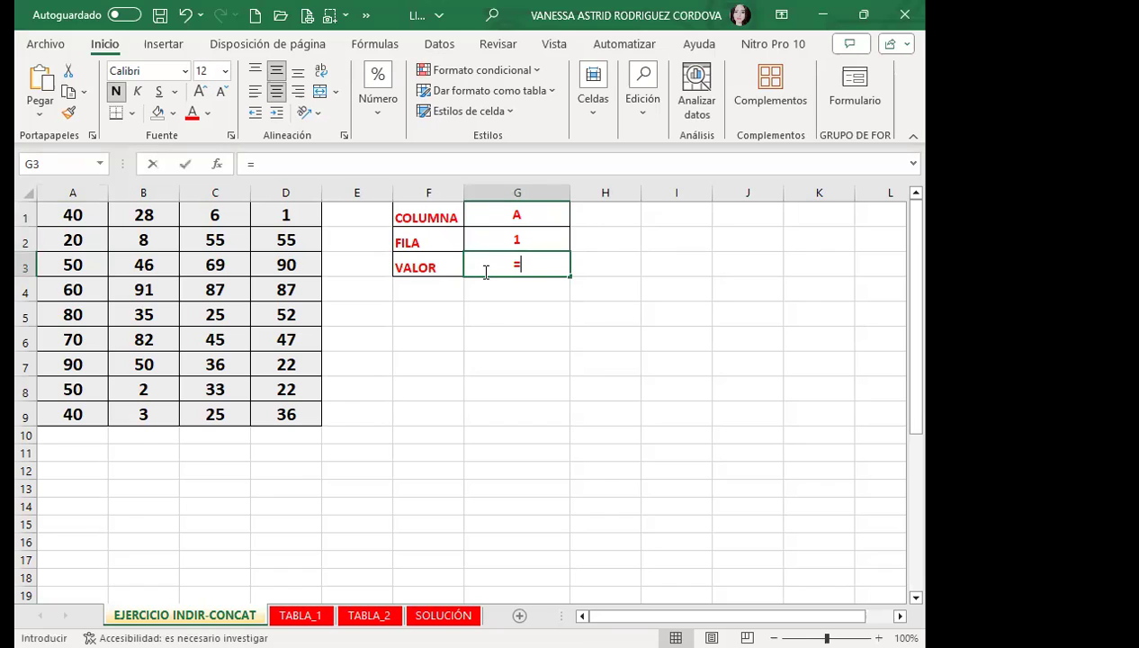
text(INDI)
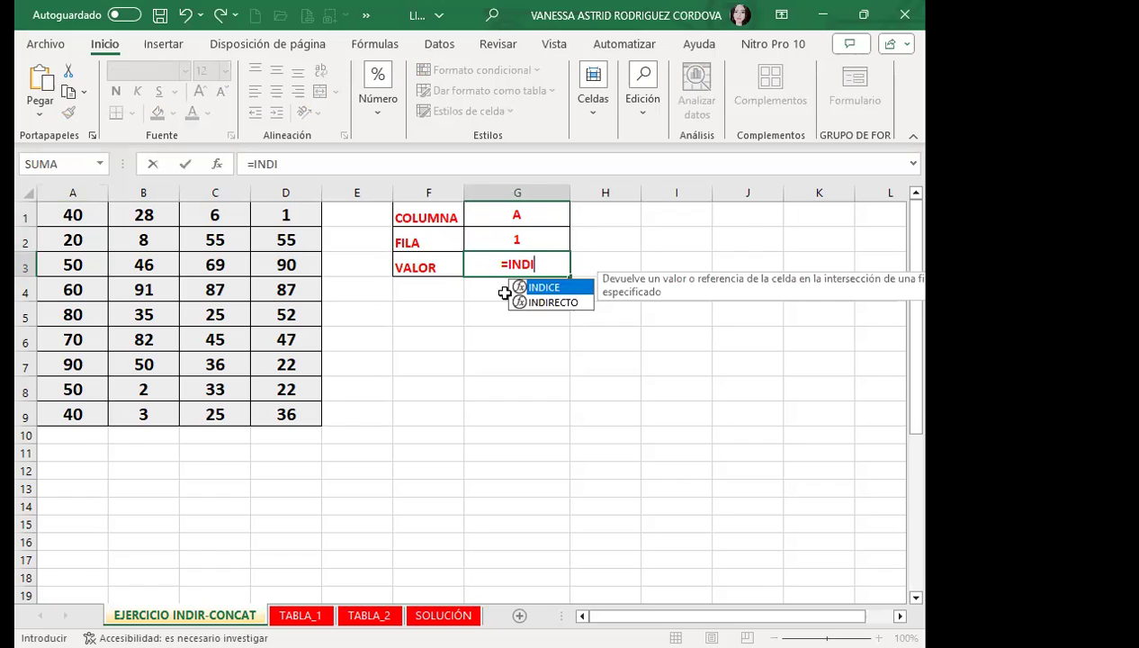
key(Return)
key(Return)
double_click(528, 270)
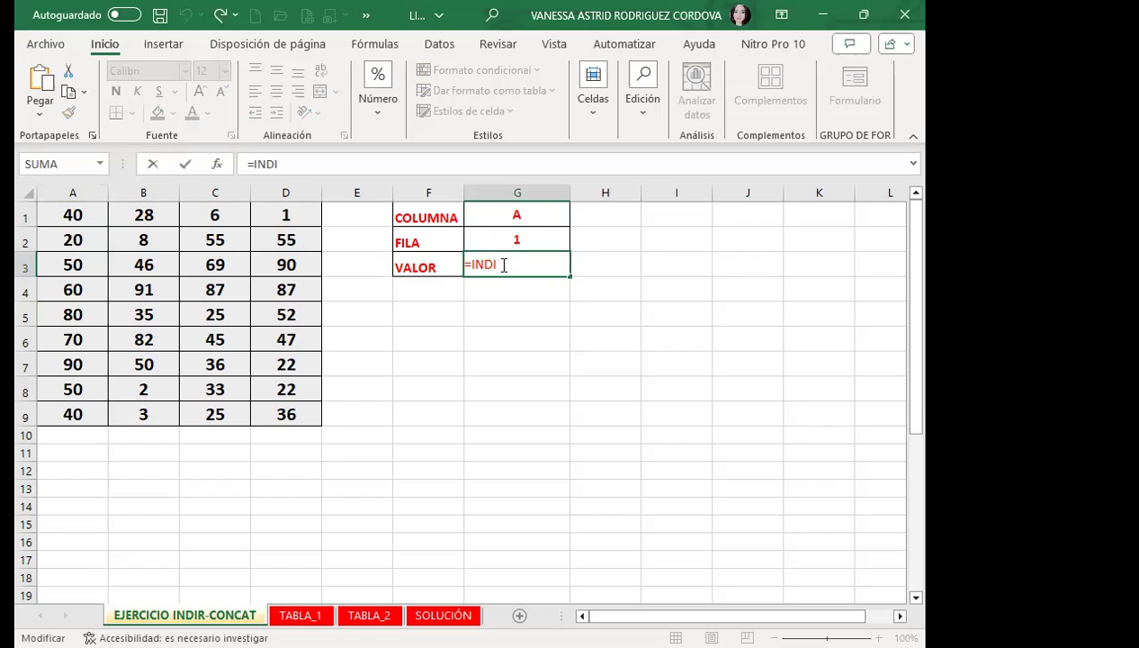
text(R)
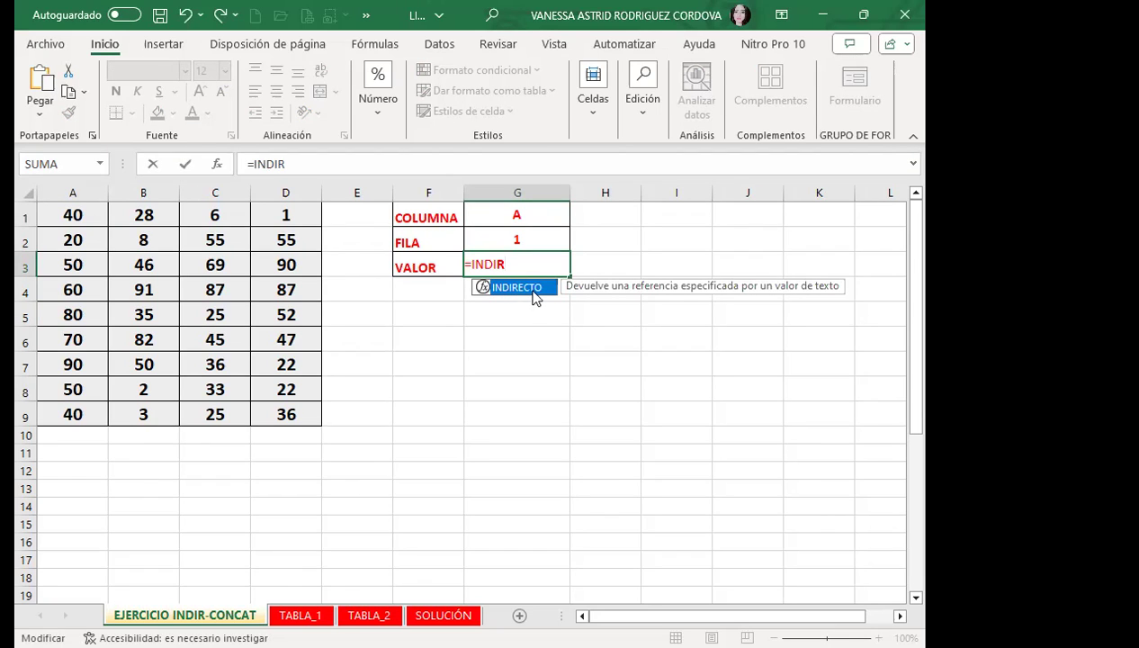
double_click(532, 289)
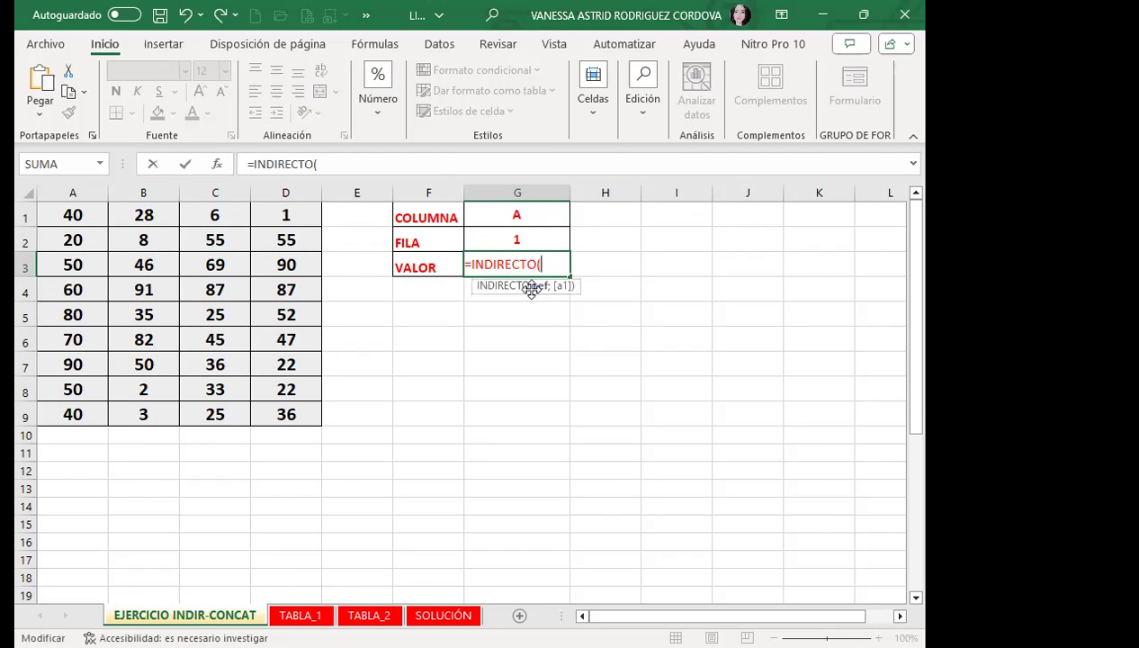
click(521, 206)
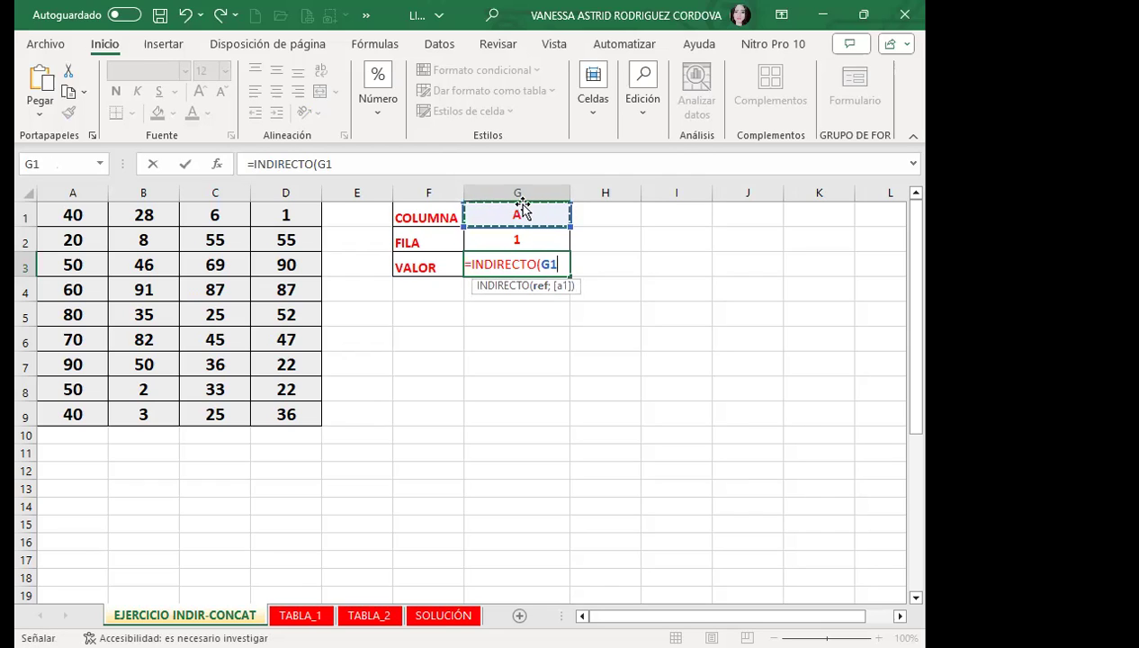
text(&)
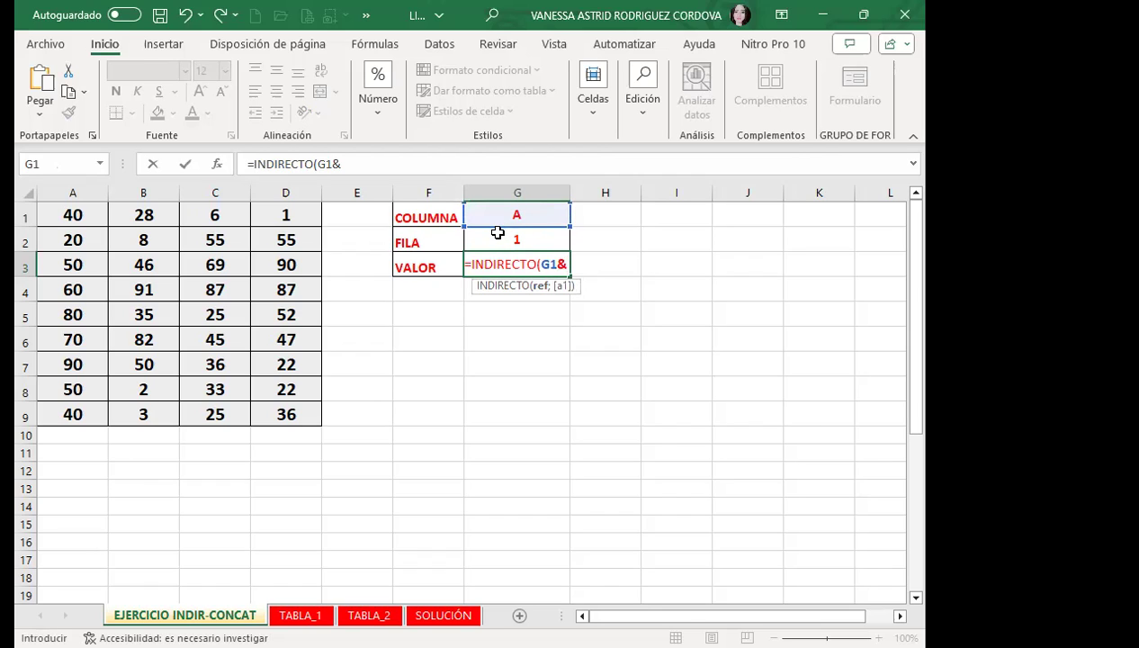
click(496, 236)
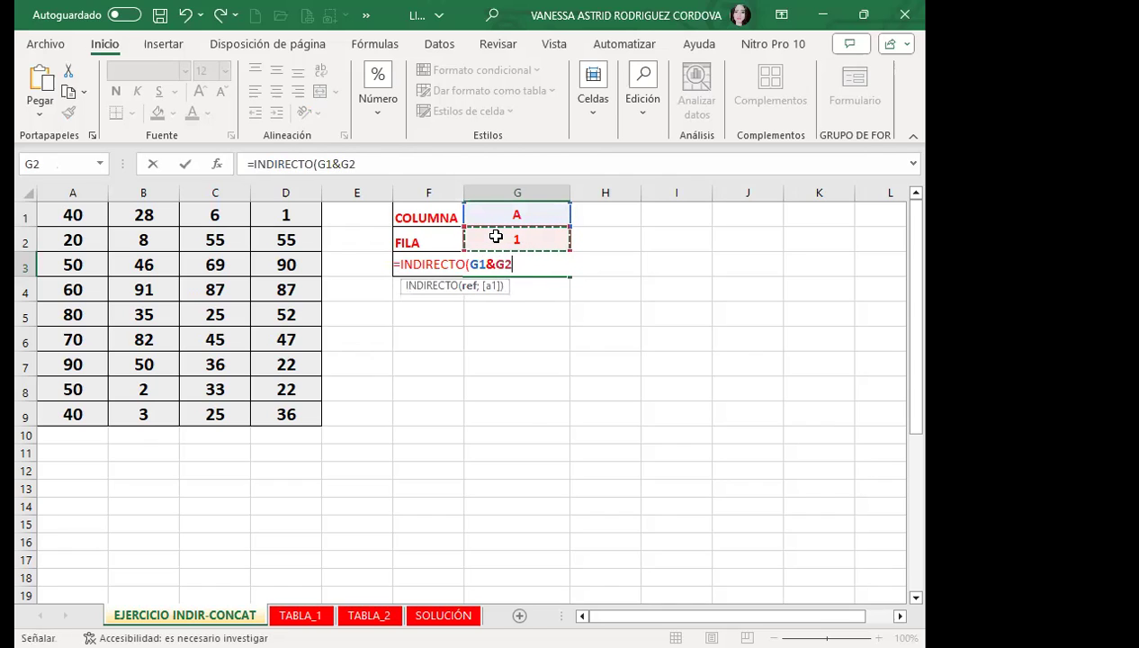
key(Return)
Colour the 40 in A1 red and check the INDIRECTO formula in G3.
click(81, 210)
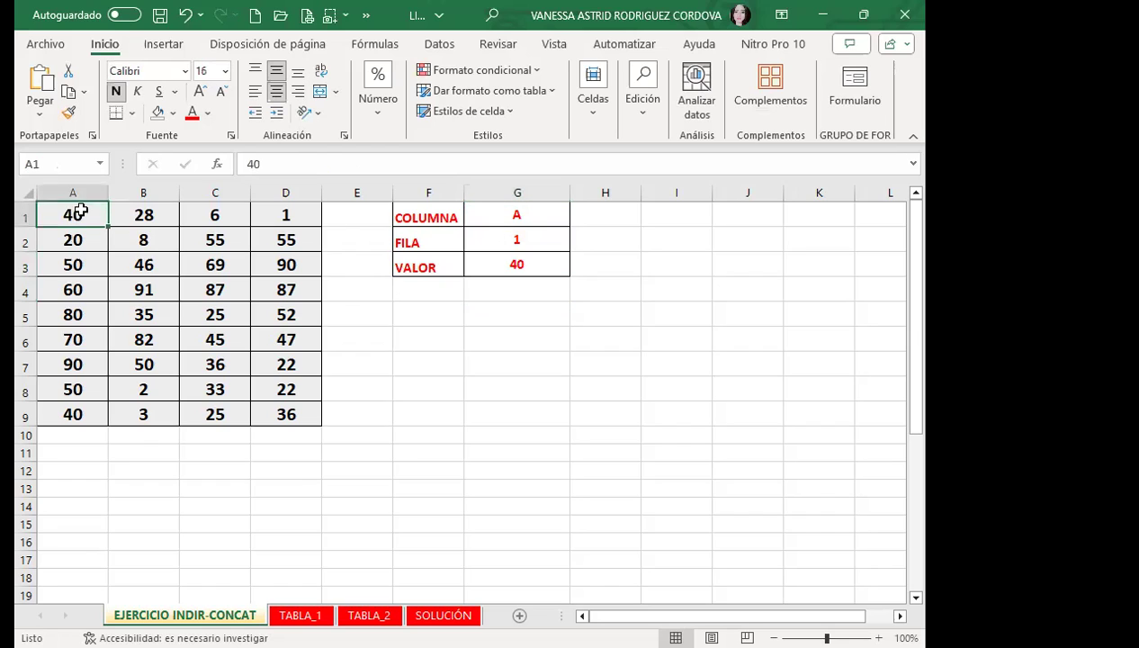
click(190, 116)
click(538, 267)
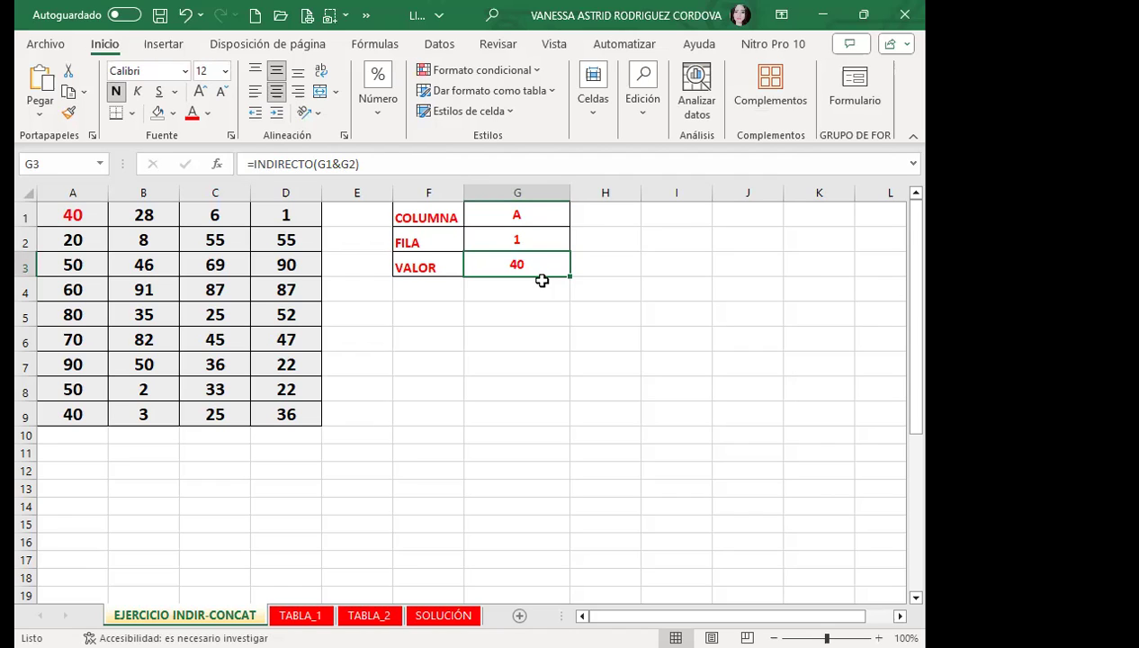
Set COLUMNA to D and FILA to 8, then colour the 22 in D8 red.
click(518, 216)
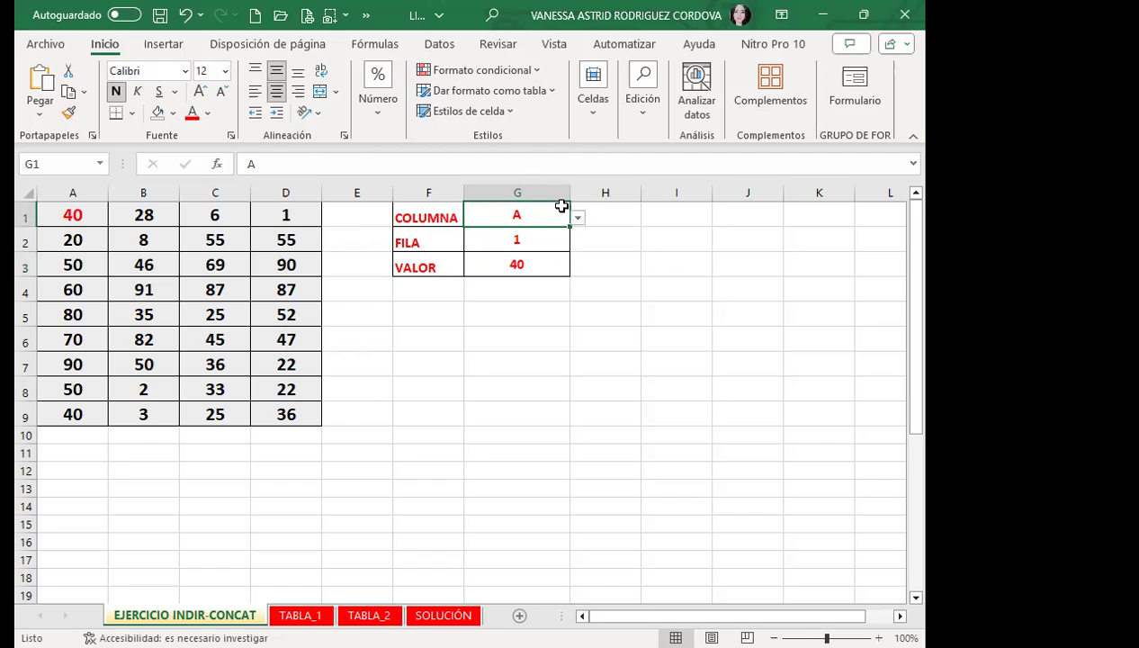
click(577, 219)
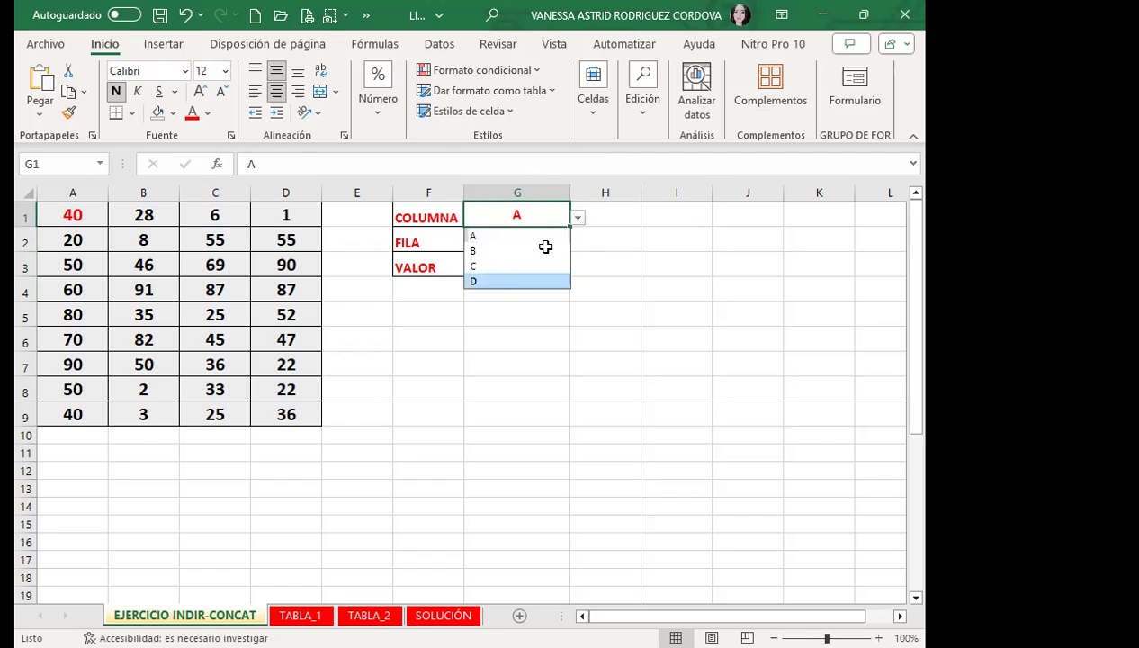
key(Return)
click(577, 242)
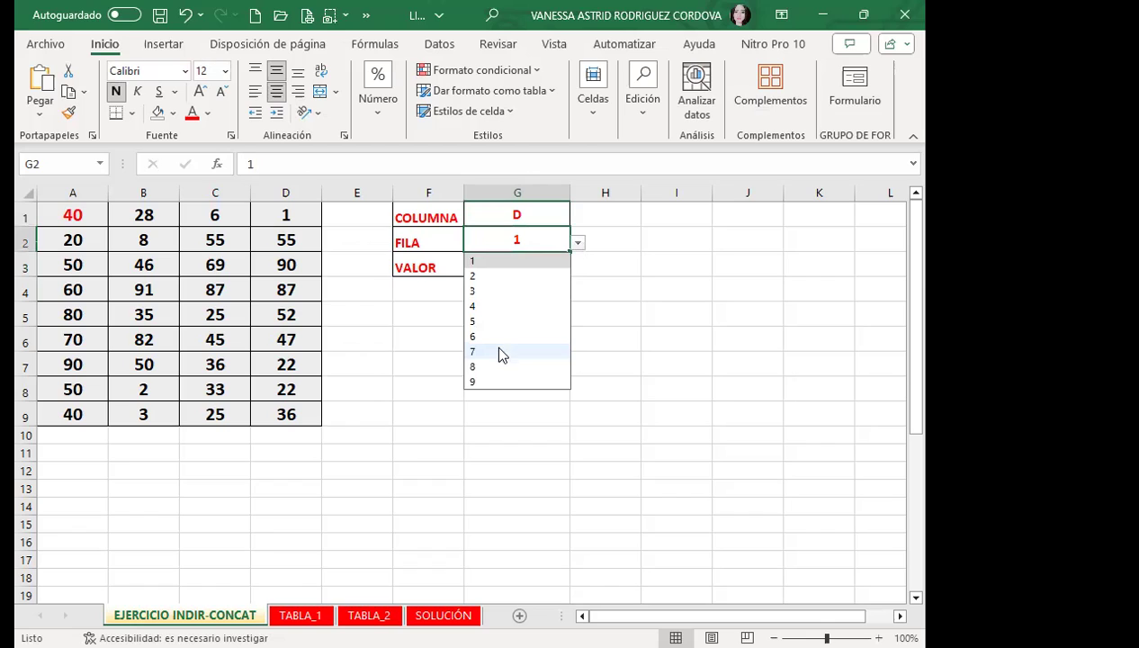
click(497, 368)
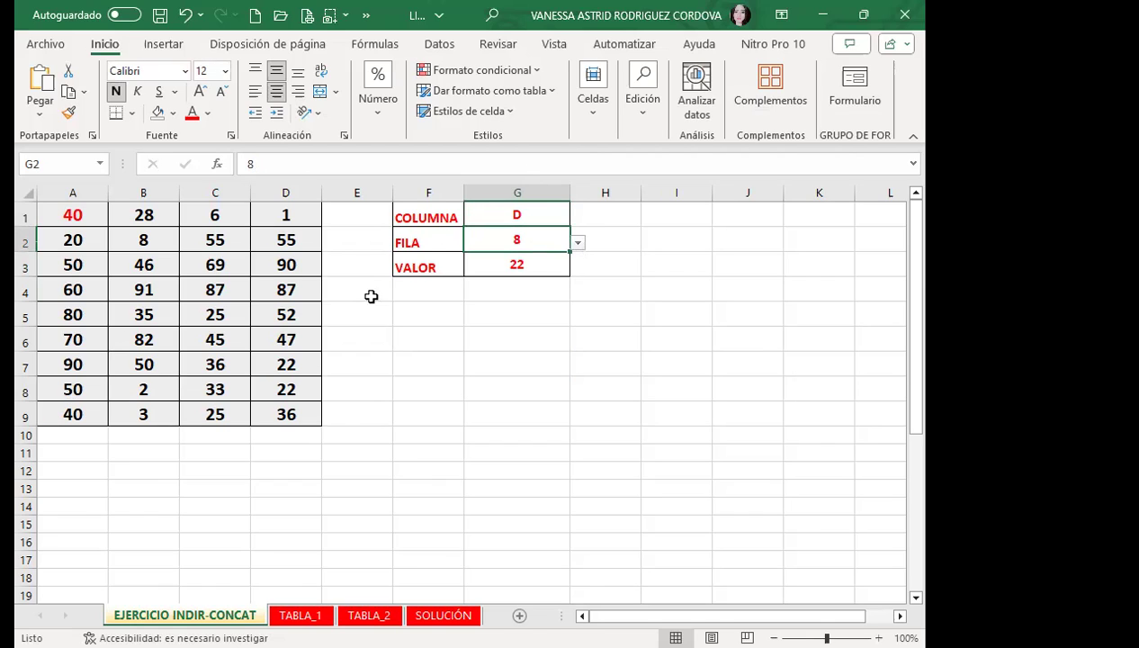
click(270, 365)
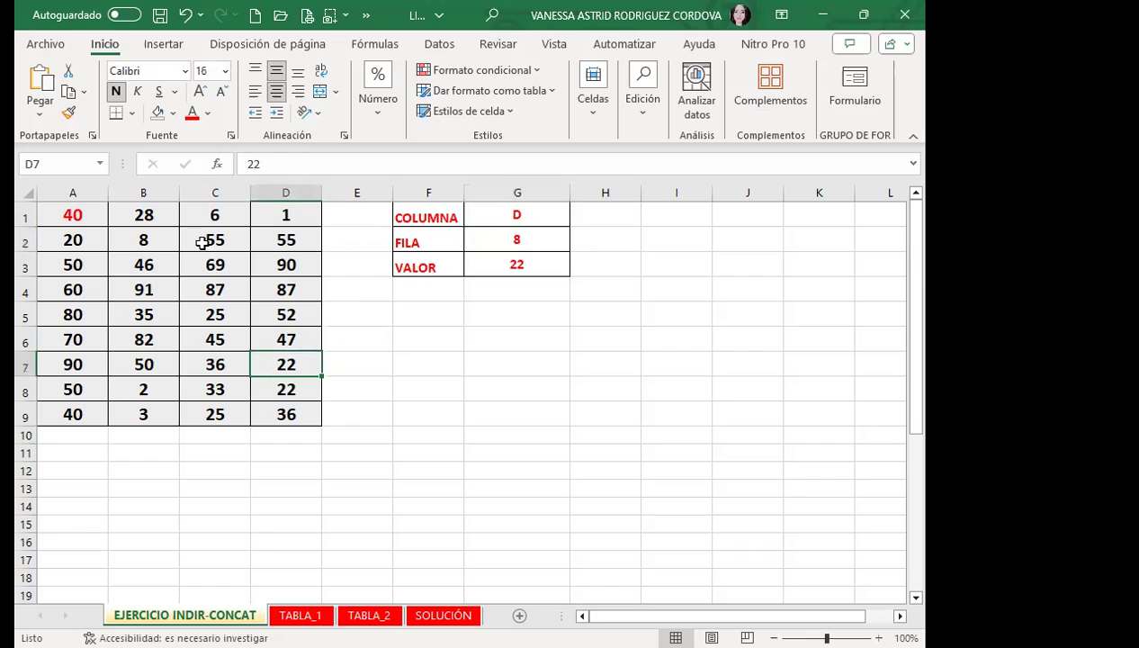
click(266, 380)
click(192, 112)
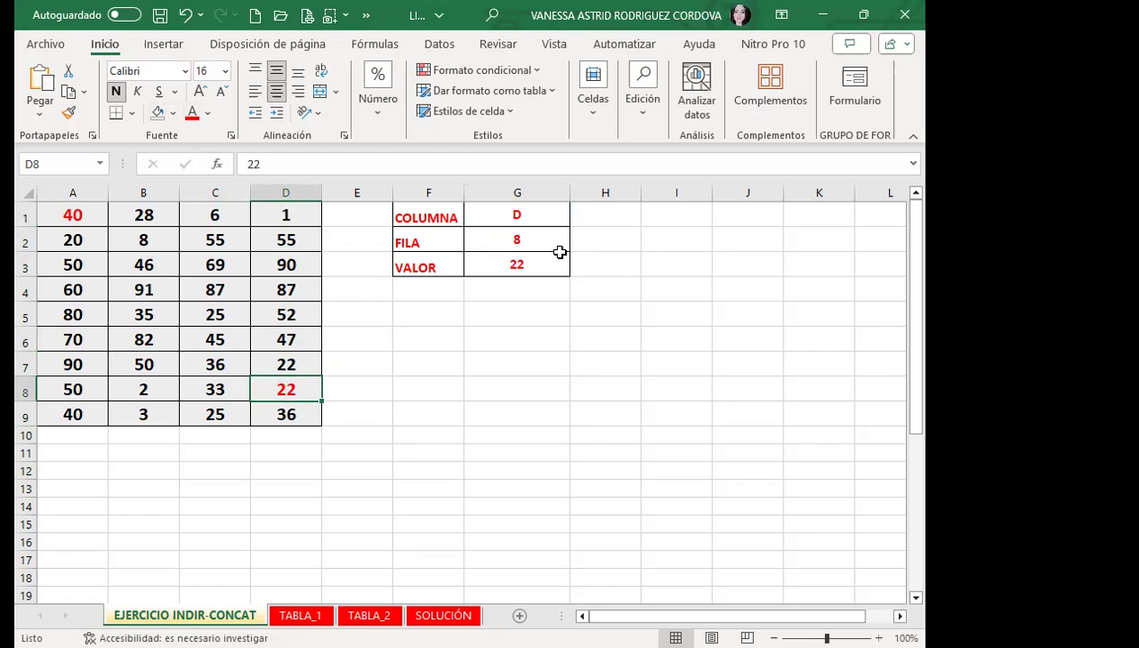
Set COLUMNA to B and FILA to 4, then colour the 91 in B4 red.
click(550, 217)
click(577, 217)
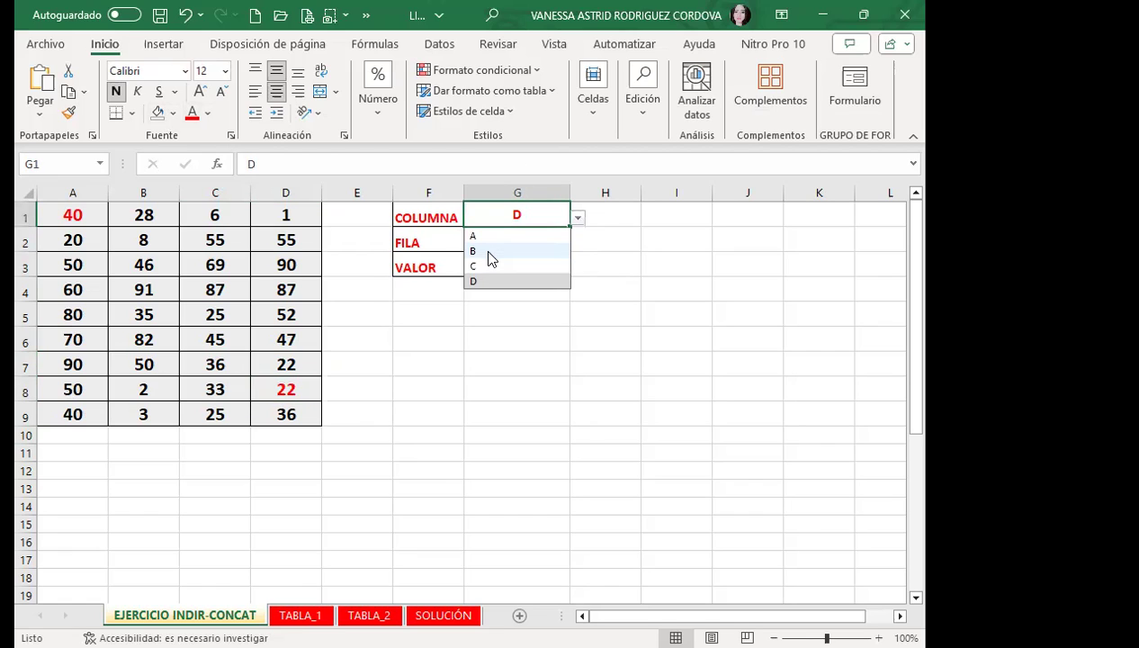
click(491, 249)
click(562, 241)
click(576, 243)
click(555, 309)
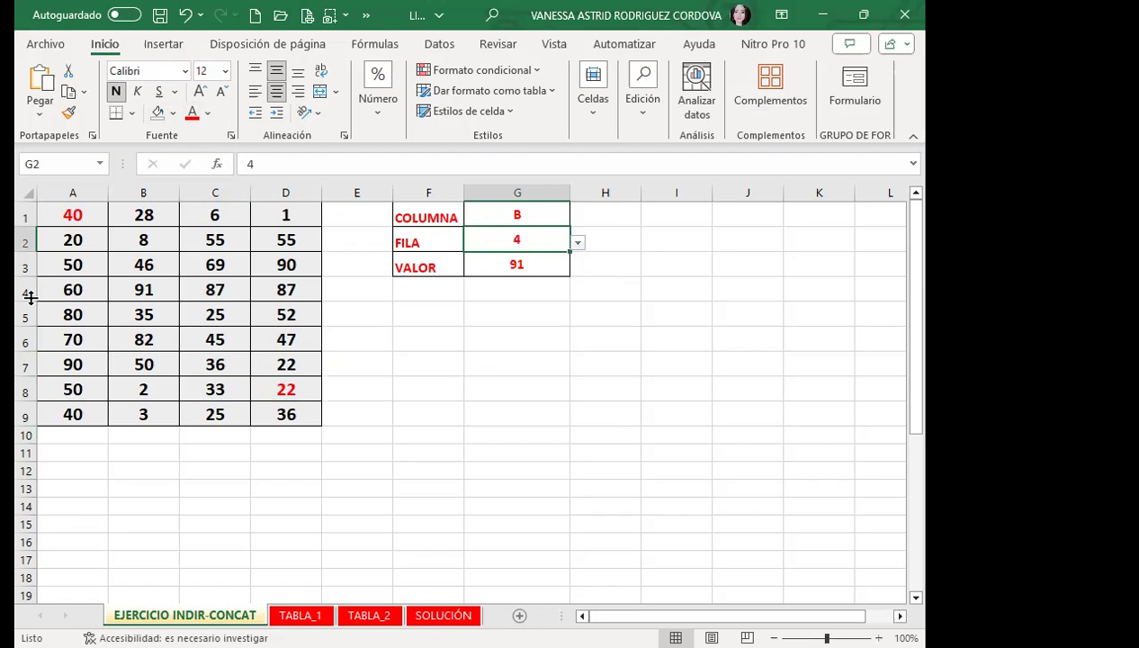
click(141, 289)
click(192, 112)
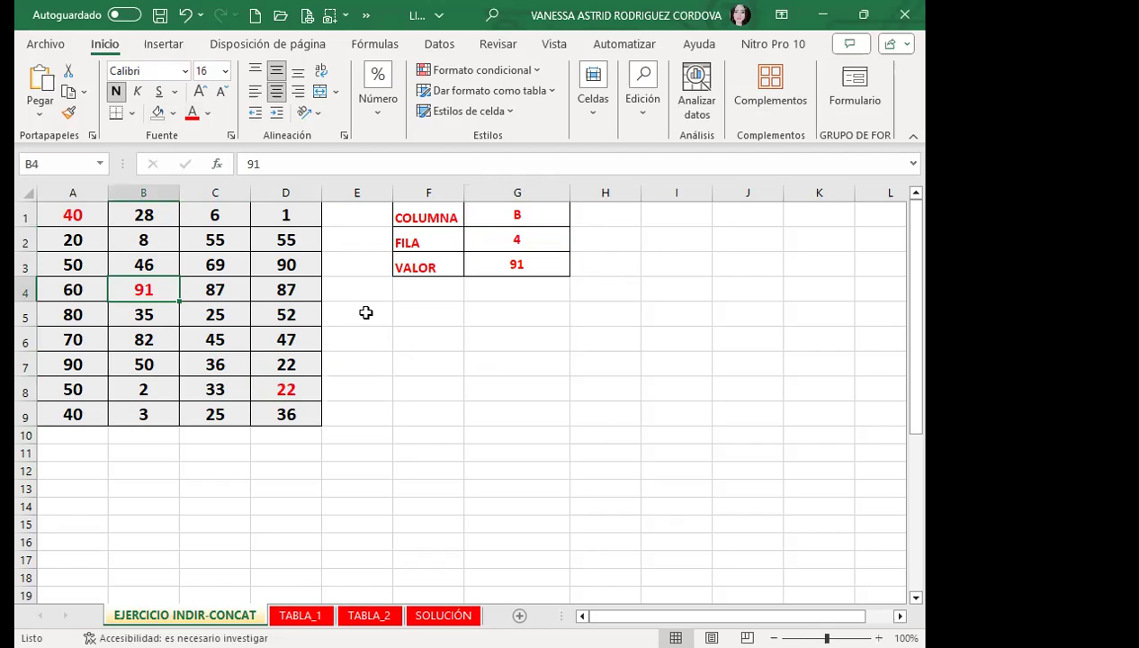
Set COLUMNA to C and FILA to 5, colour C5's 25 red, and check G3's formula.
click(537, 218)
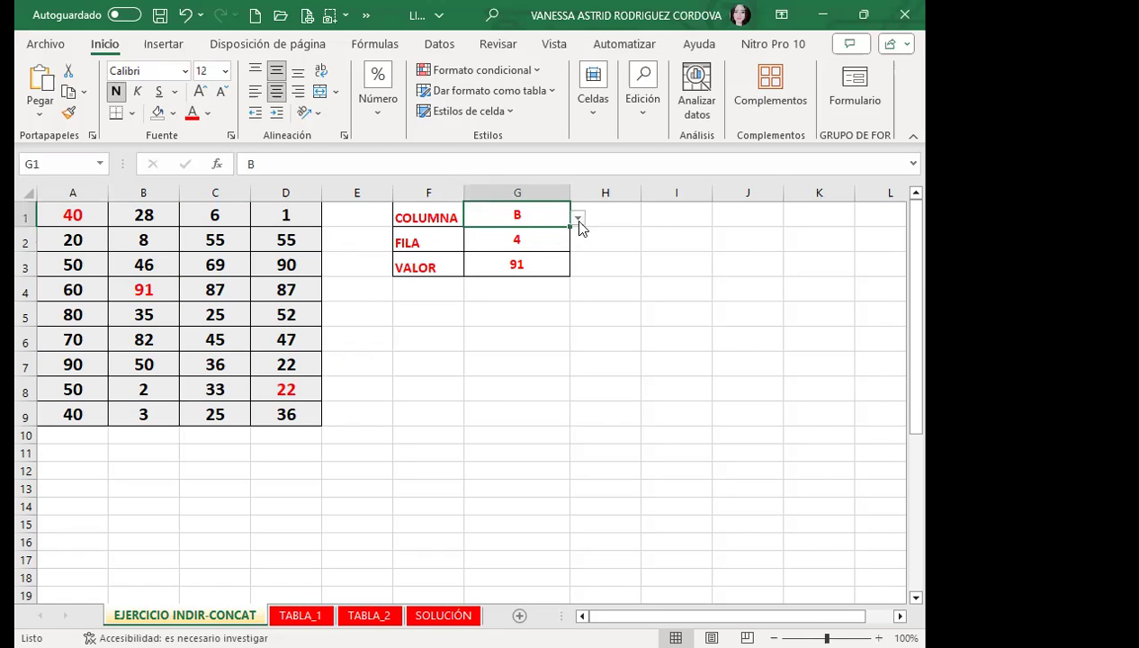
click(579, 228)
text(C)
key(Return)
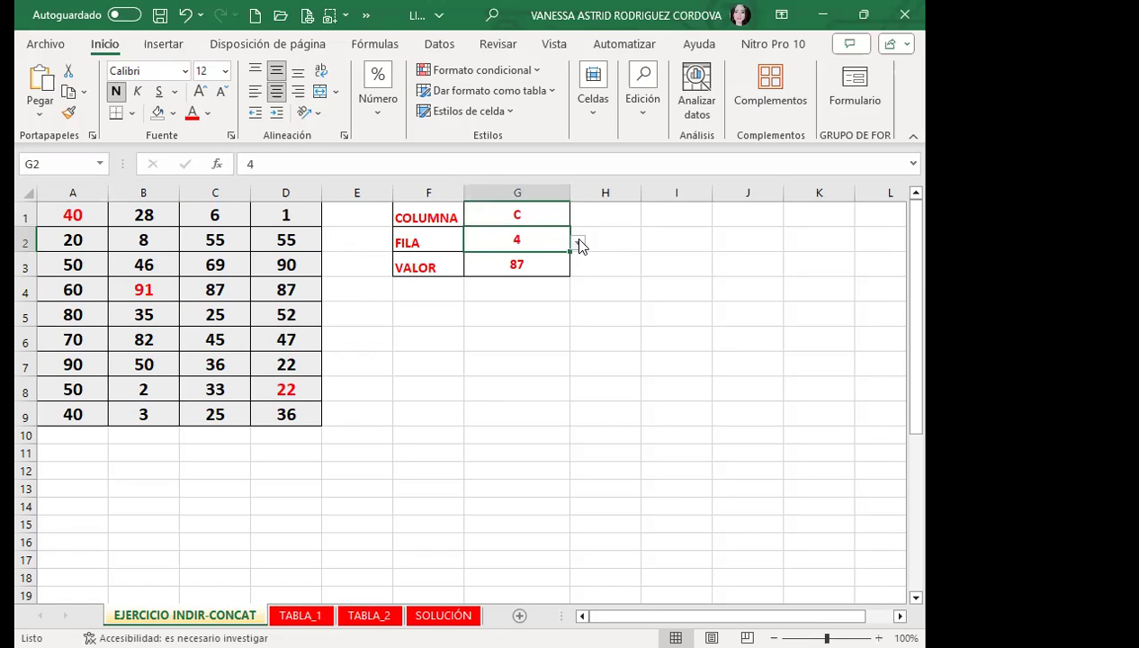
click(580, 243)
click(486, 321)
click(226, 318)
click(191, 115)
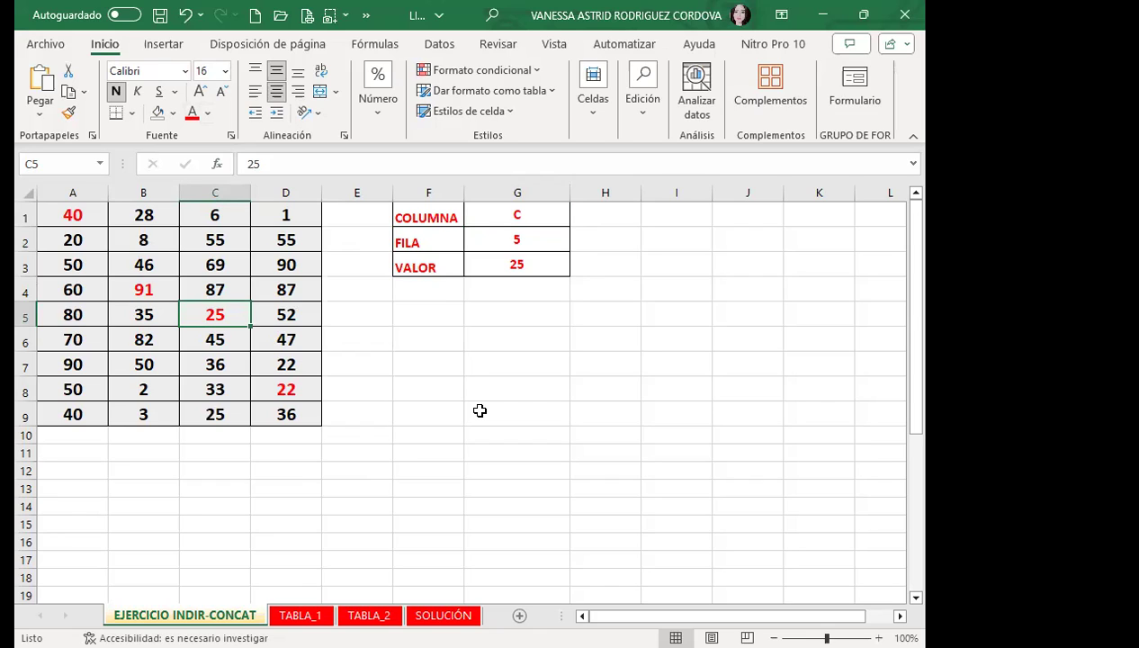
click(526, 275)
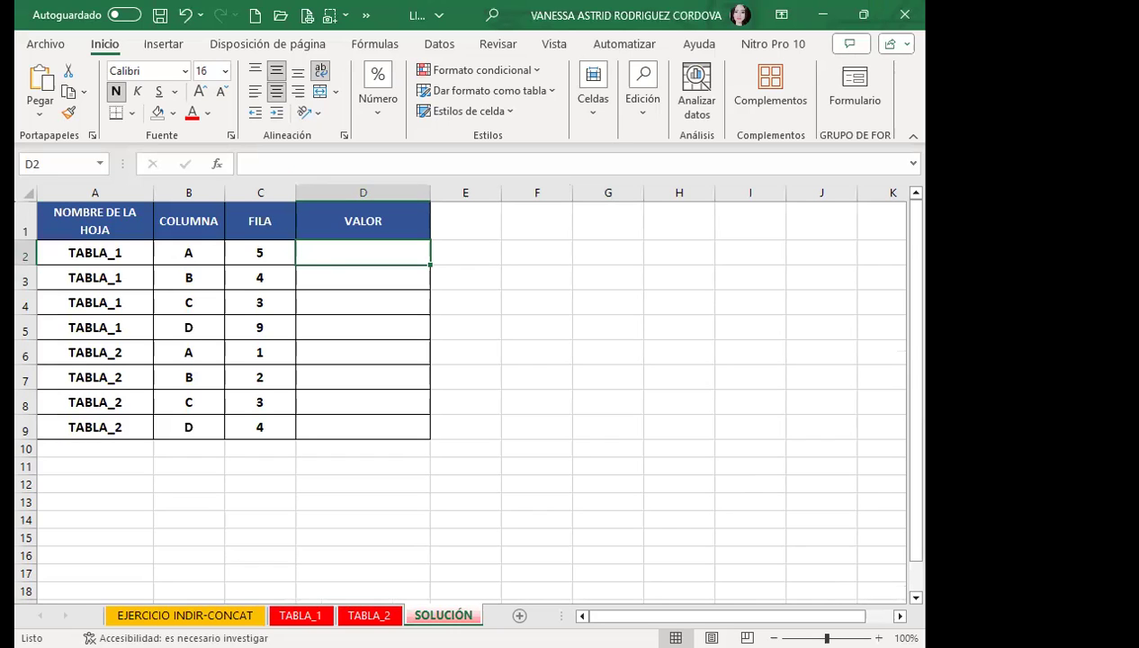
click(300, 615)
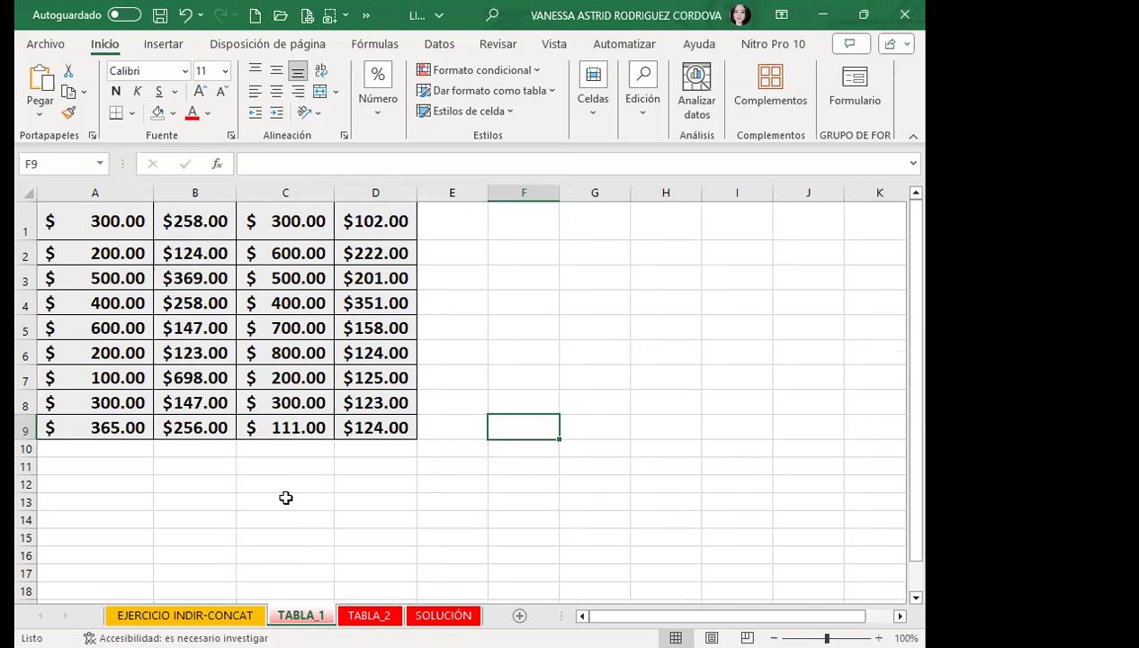
click(368, 616)
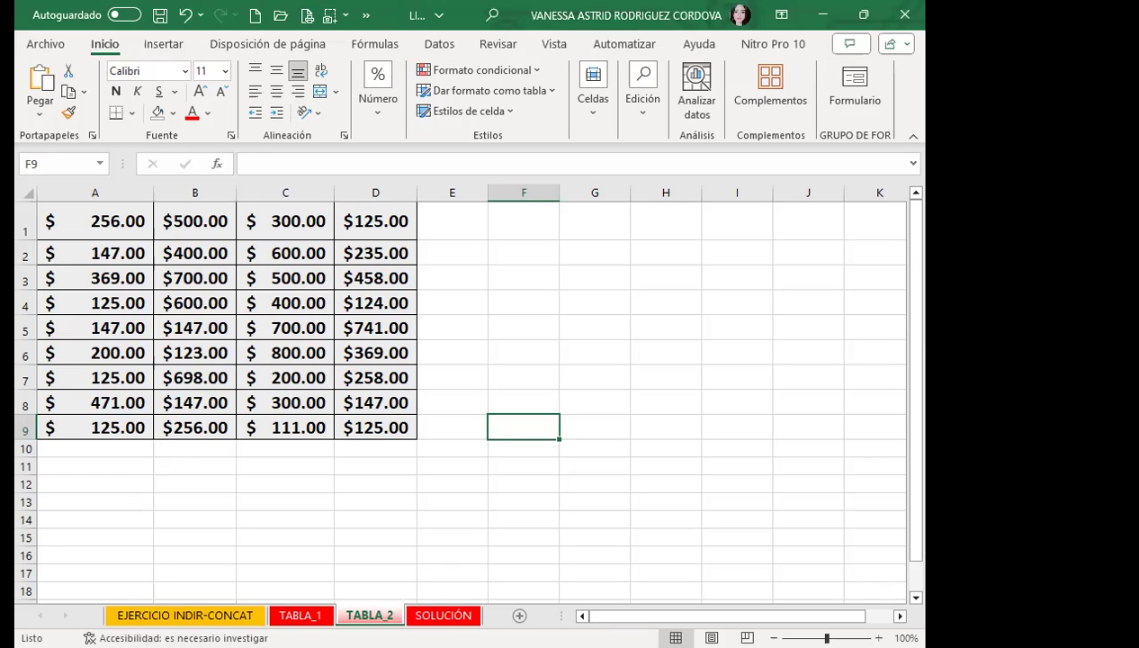
key(ctrl+Page_Up)
key(ctrl+Page_Down)
key(ctrl+Page_Up)
key(ctrl+Page_Down)
key(ctrl+Page_Up)
key(ctrl+Page_Down)
key(ctrl+Page_Down)
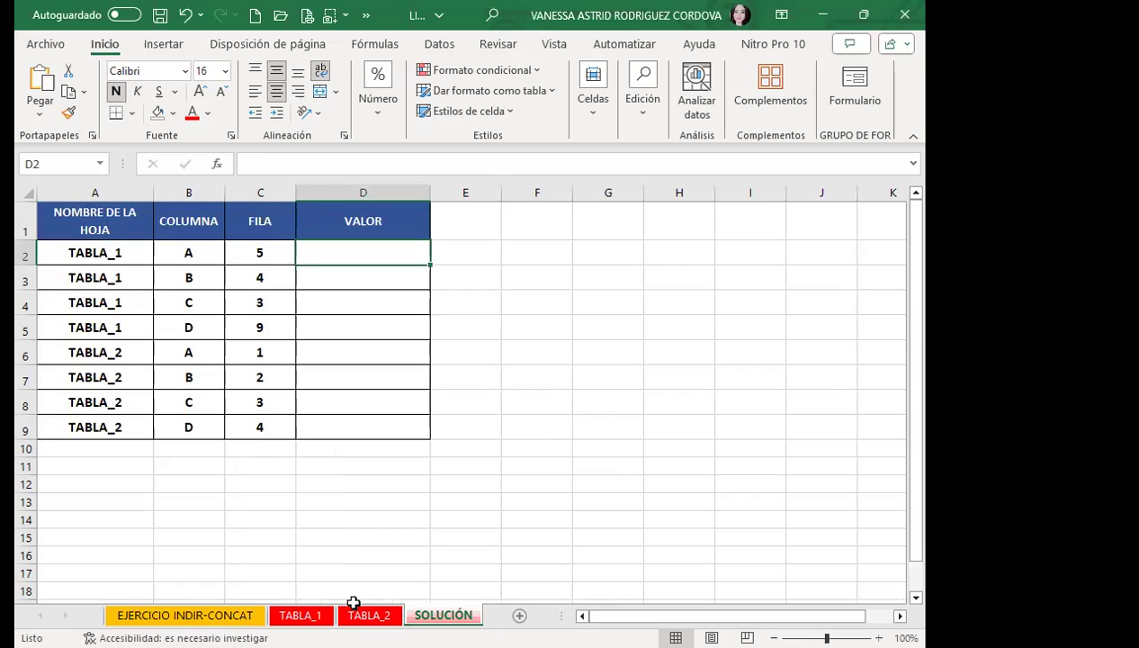
click(212, 255)
click(265, 258)
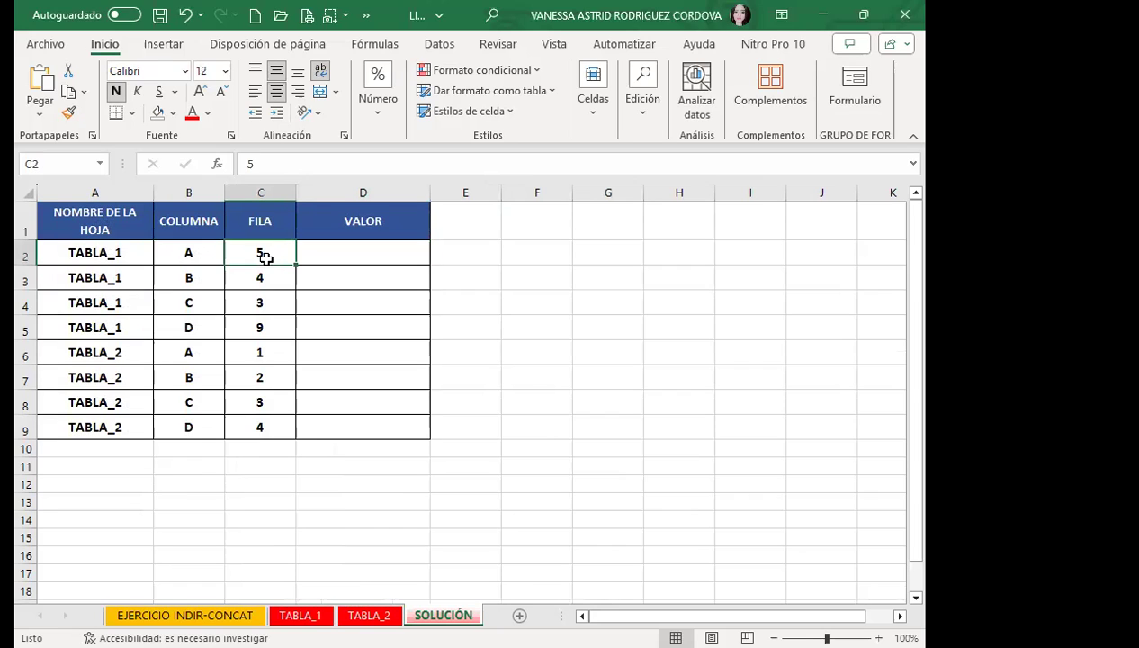
click(115, 251)
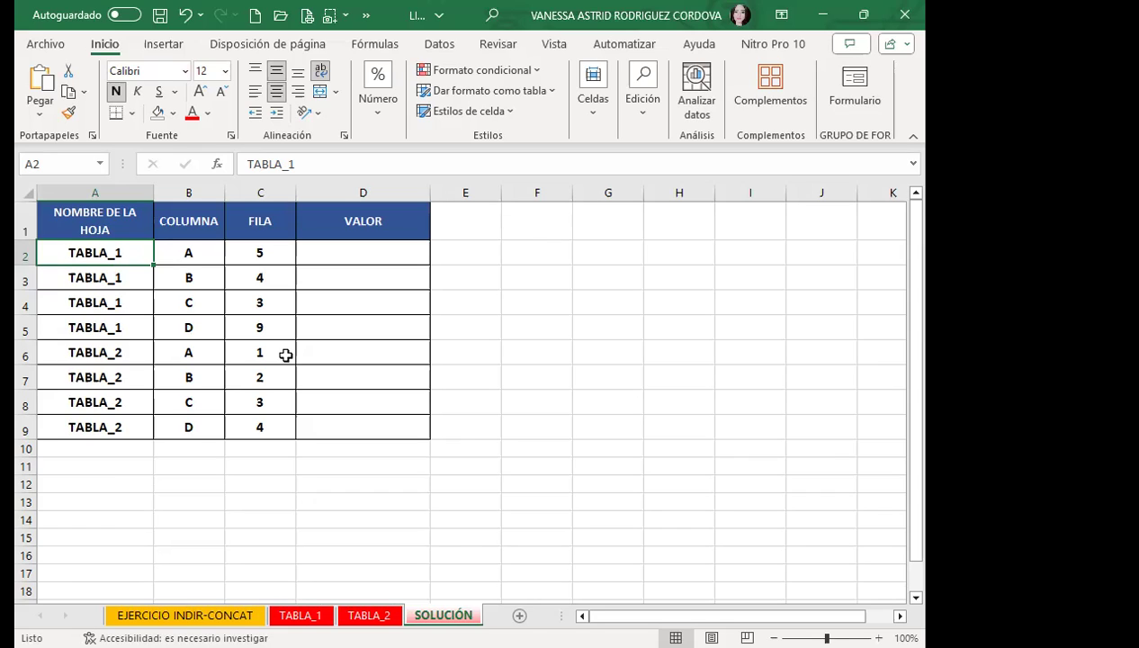
click(173, 258)
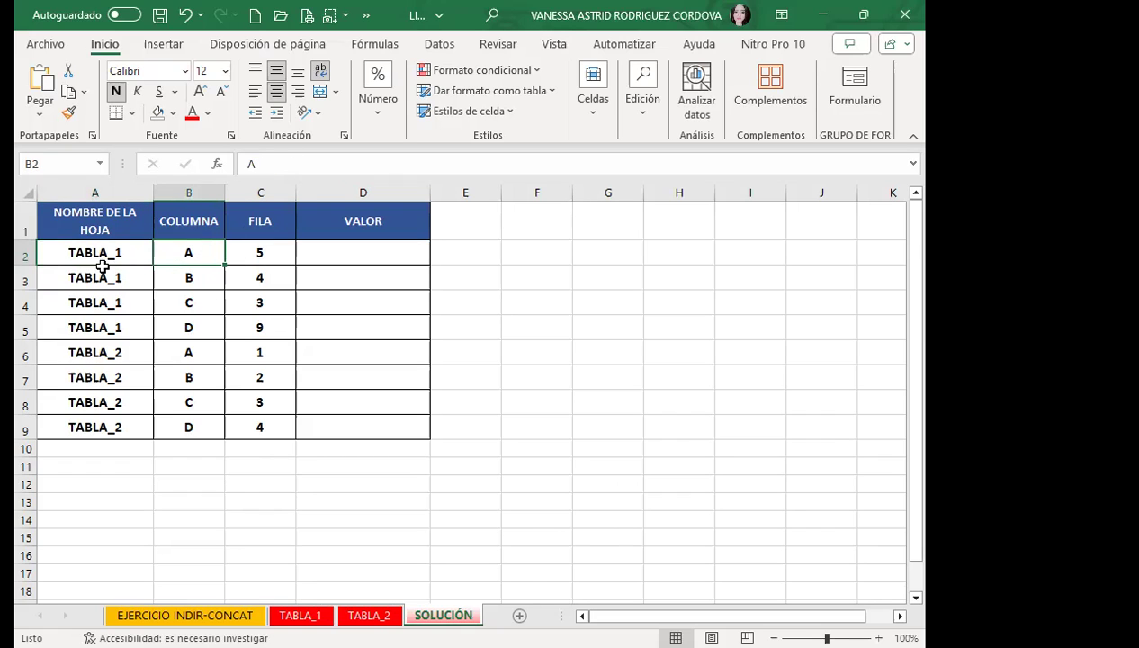
key(ctrl+Page_Up)
key(ctrl+Page_Up)
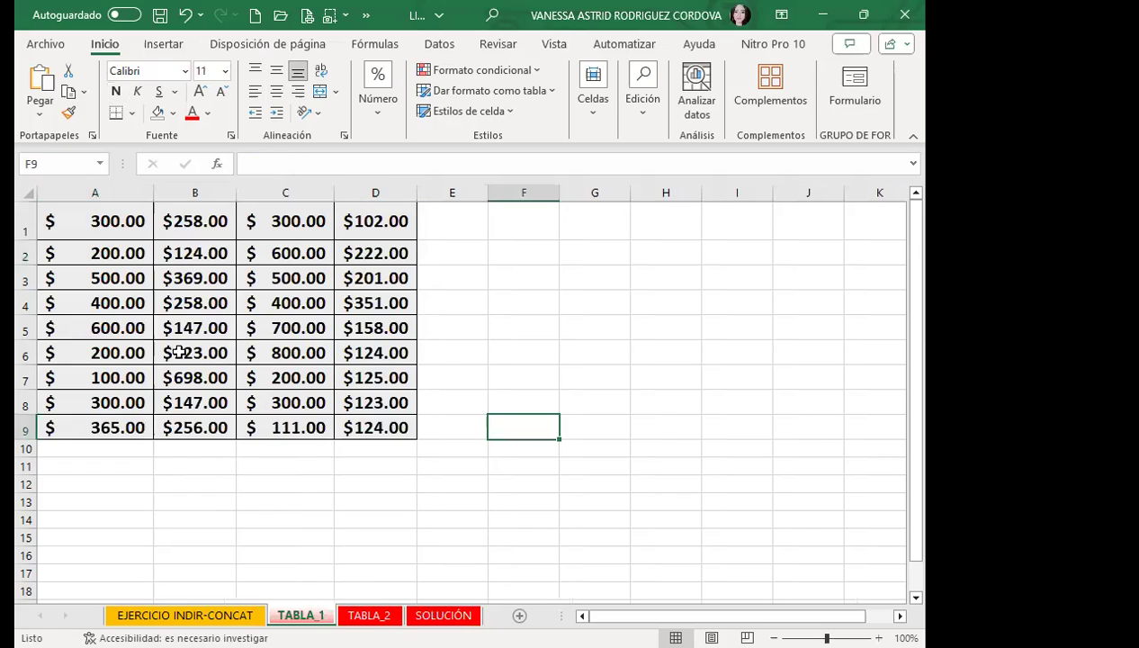
click(195, 294)
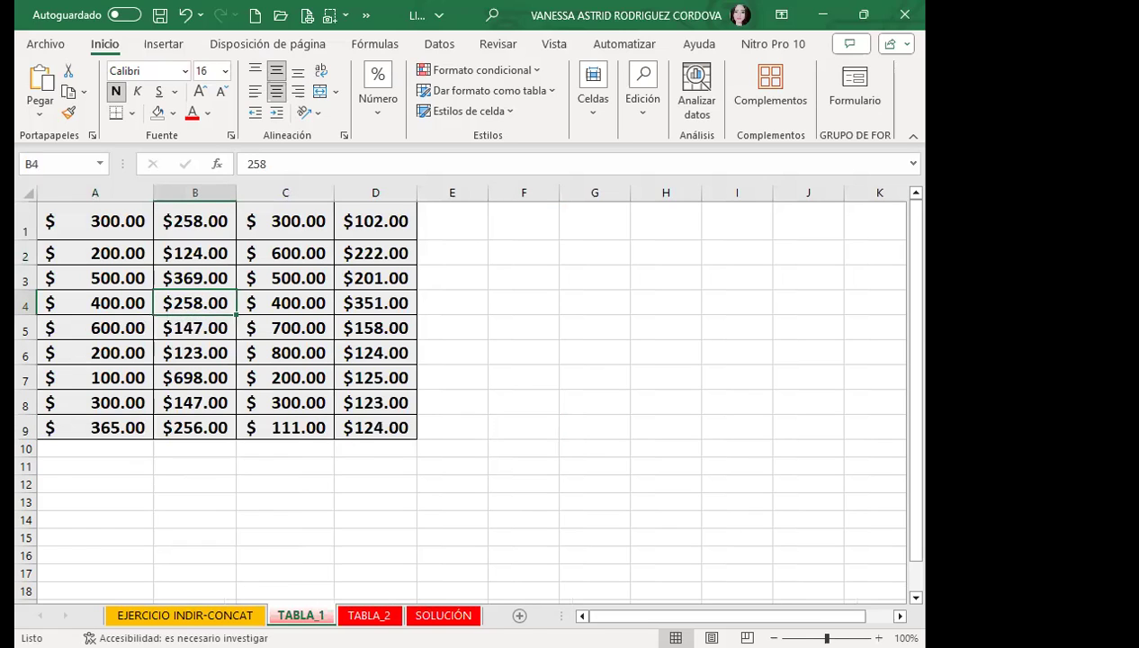
click(369, 615)
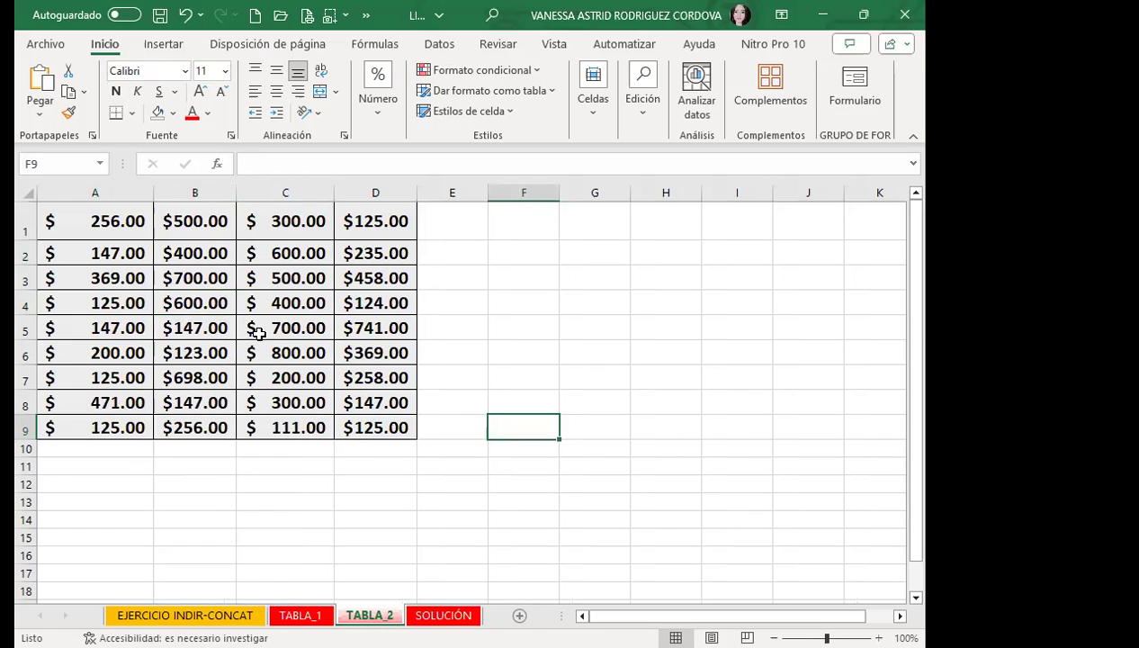
key(ctrl+Page_Down)
click(326, 262)
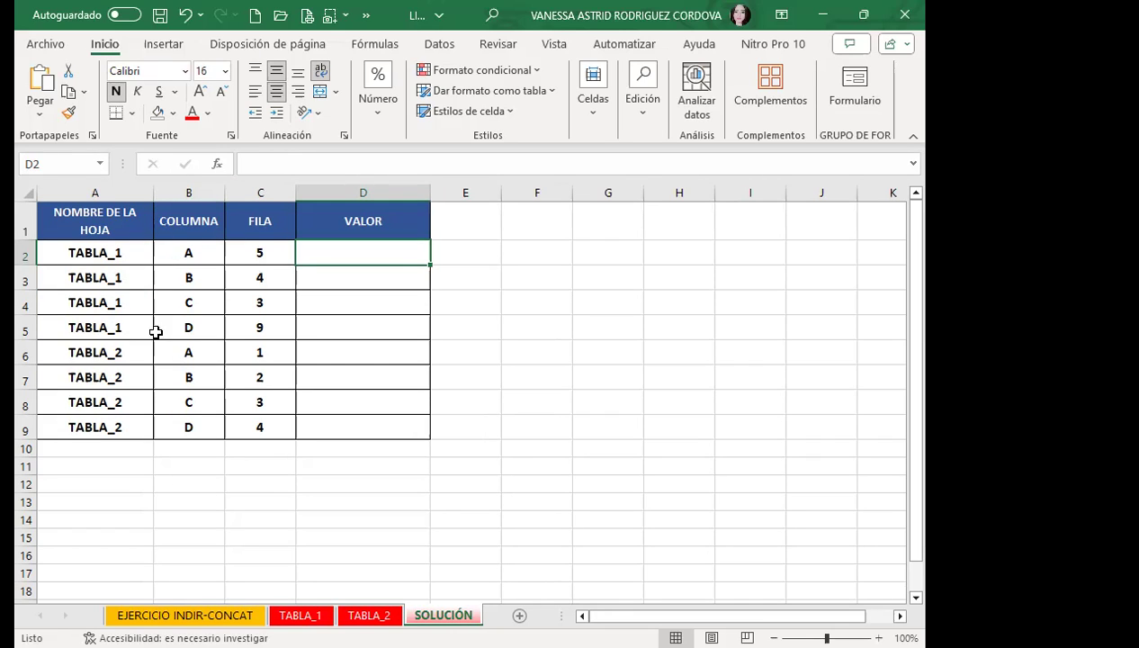
click(220, 403)
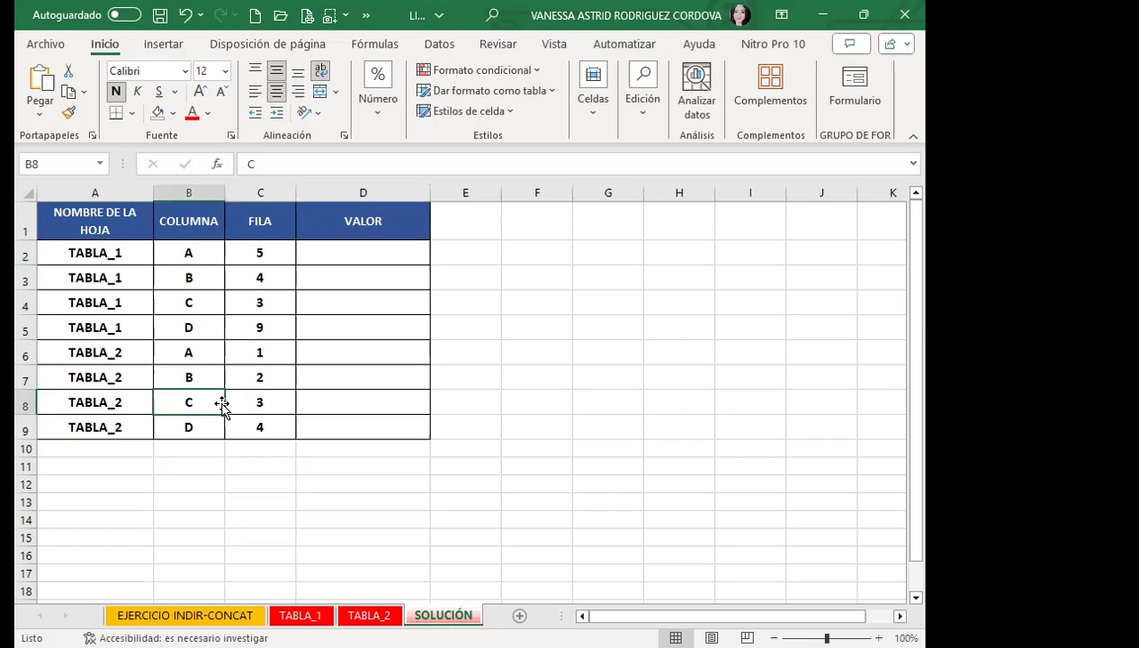
click(107, 258)
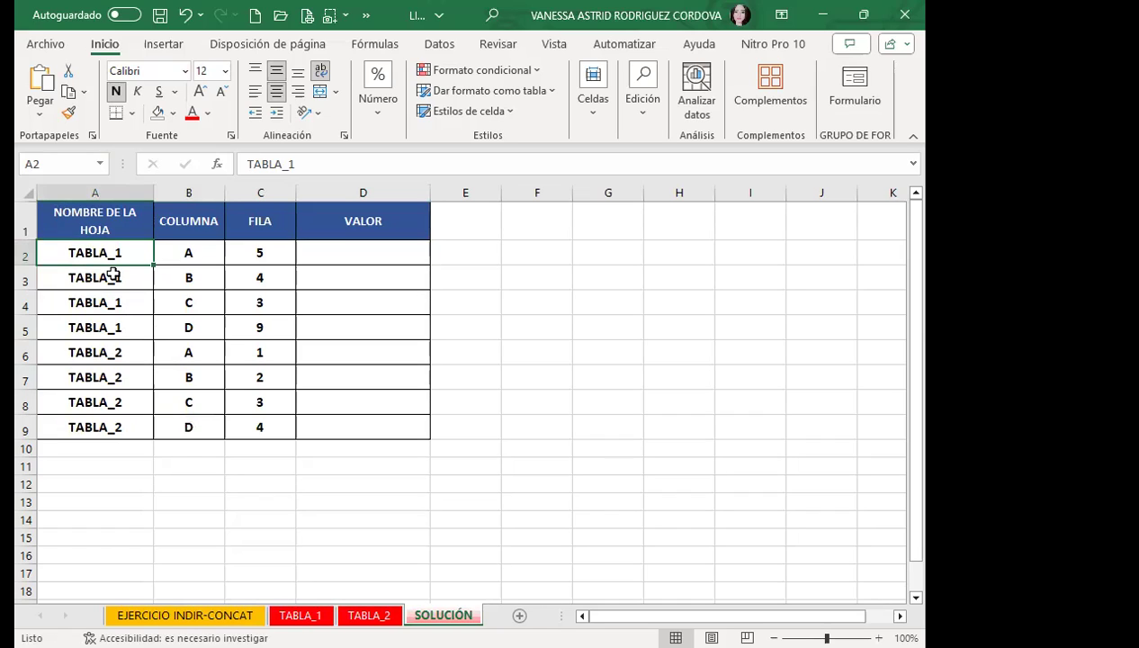
click(181, 252)
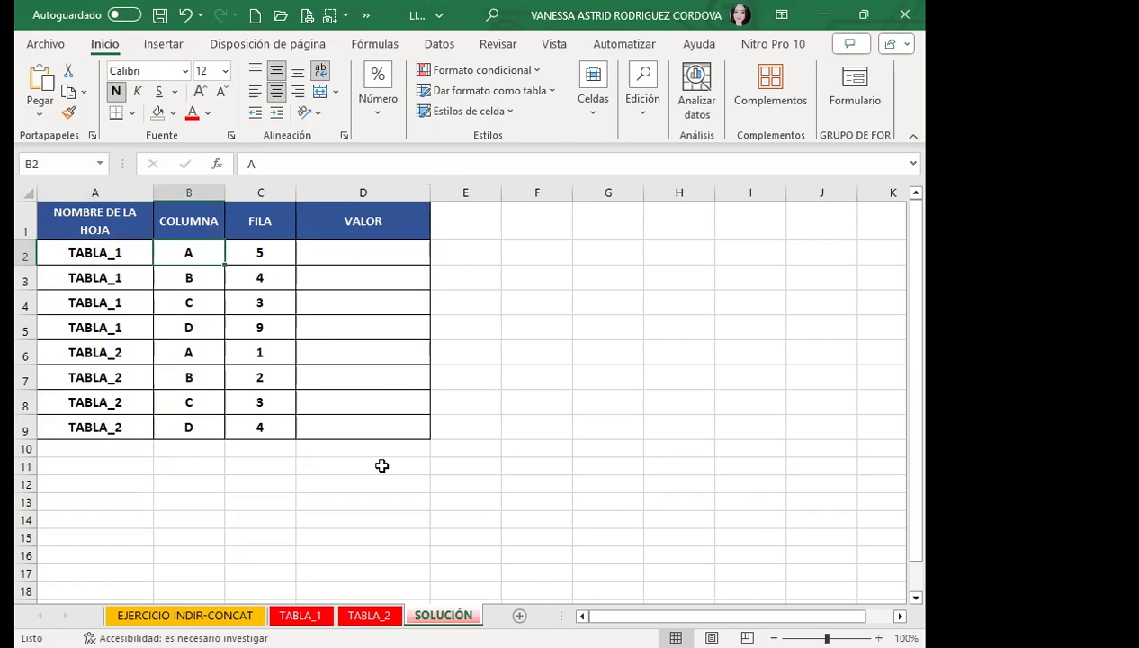
click(189, 614)
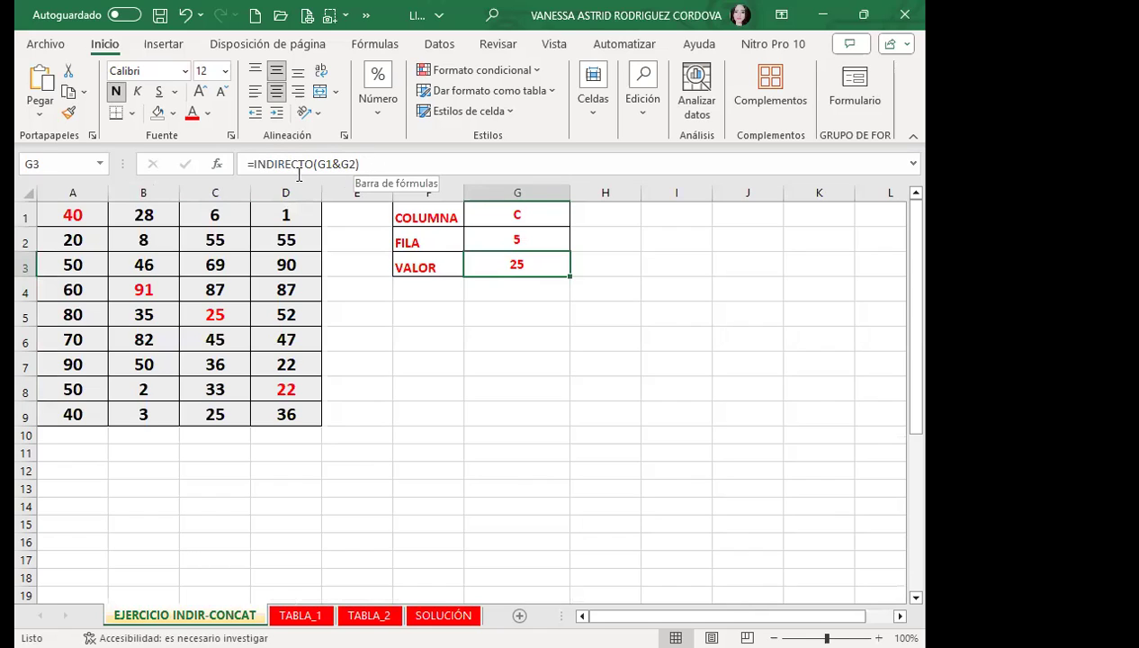
click(443, 615)
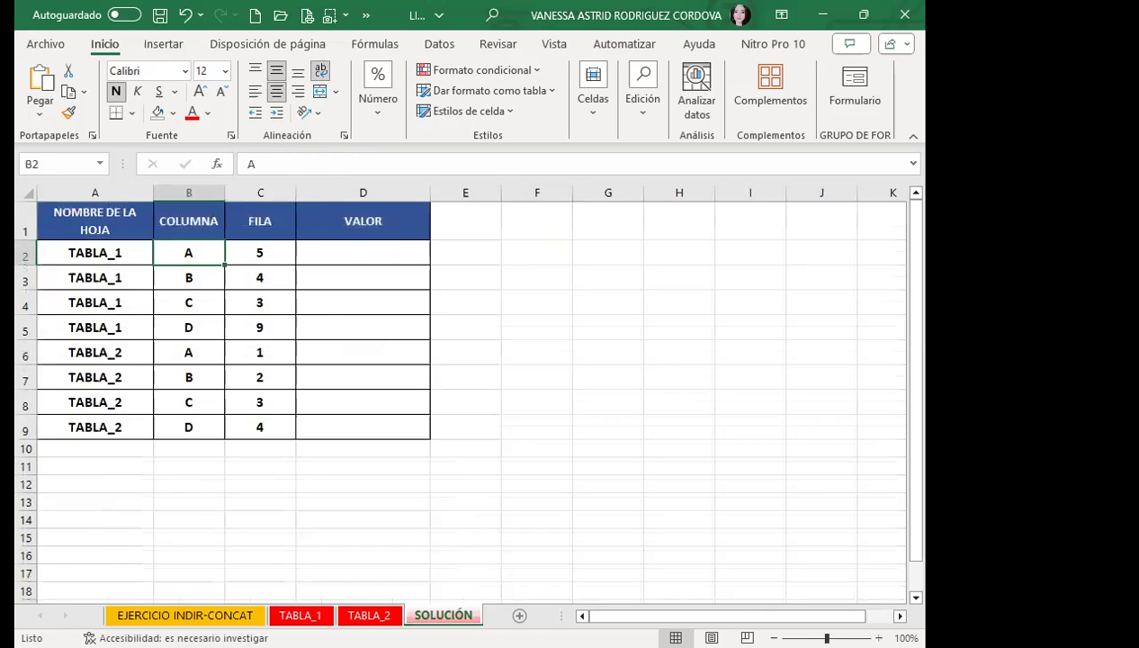
click(341, 248)
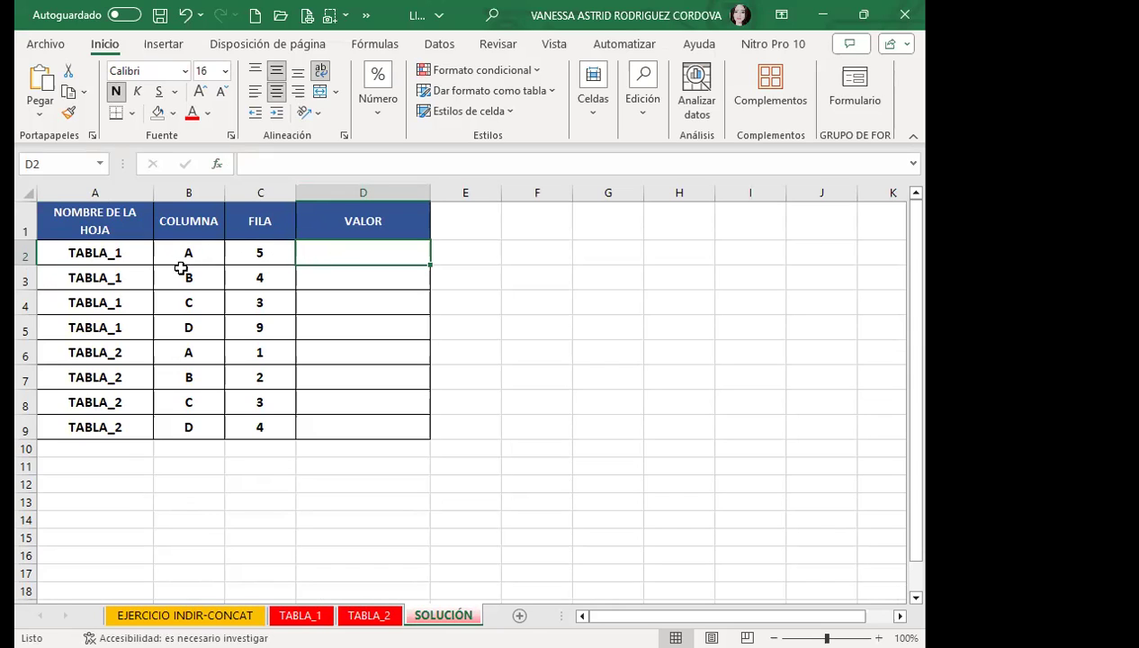
click(184, 615)
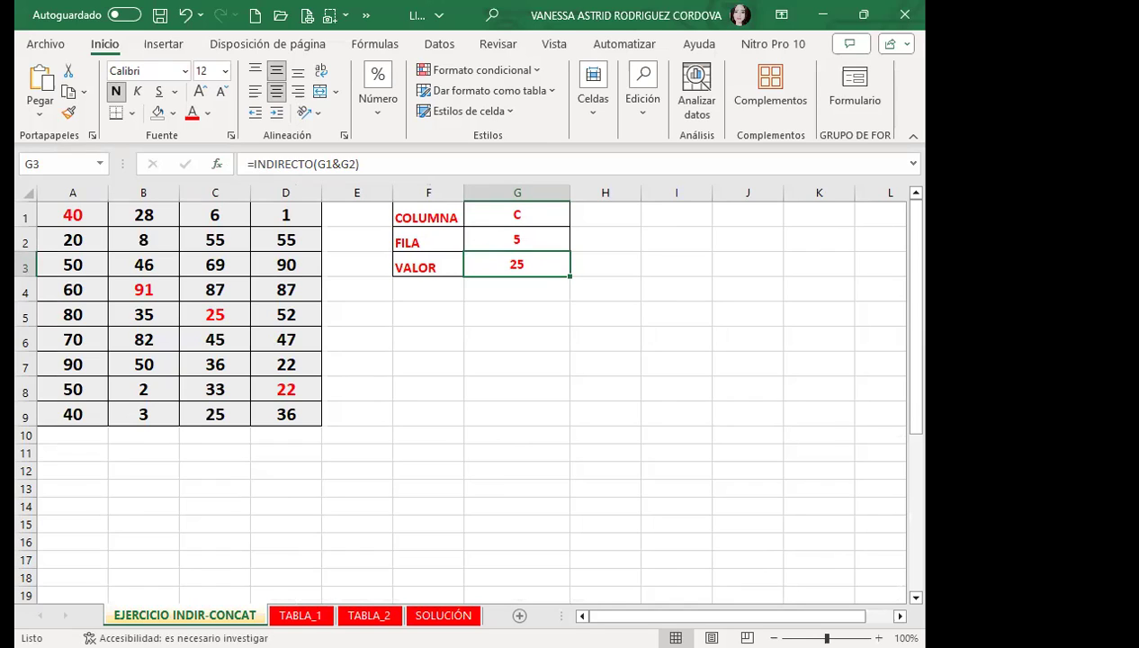
key(ctrl+Page_Down)
key(ctrl+Page_Down)
key(ctrl+Page_Down)
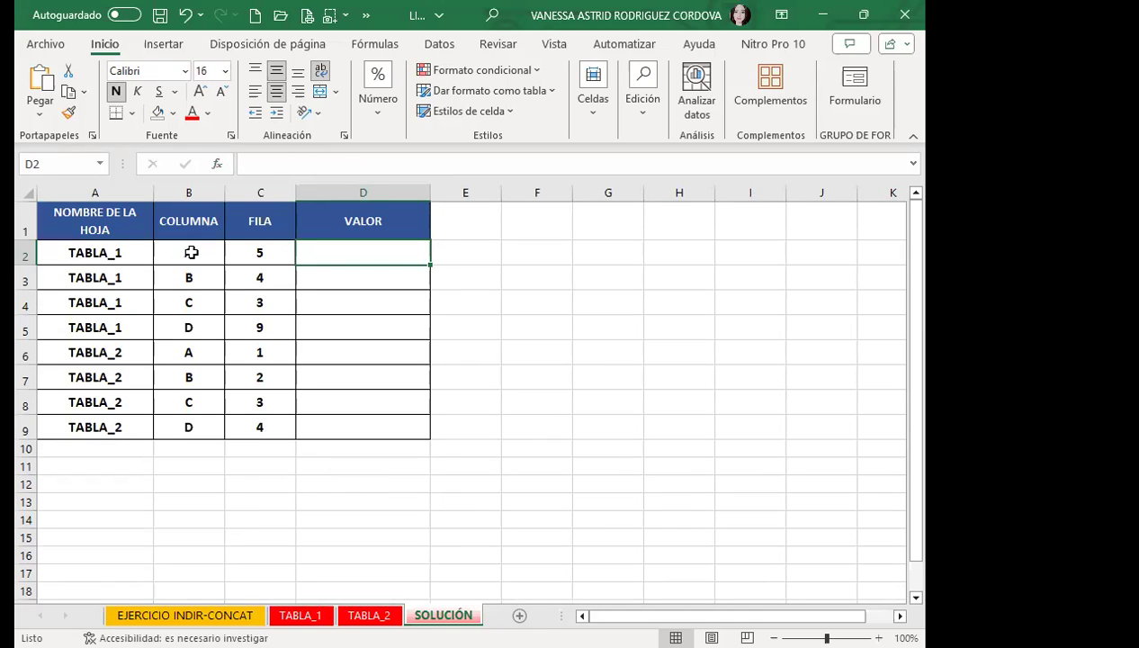
click(193, 252)
click(259, 250)
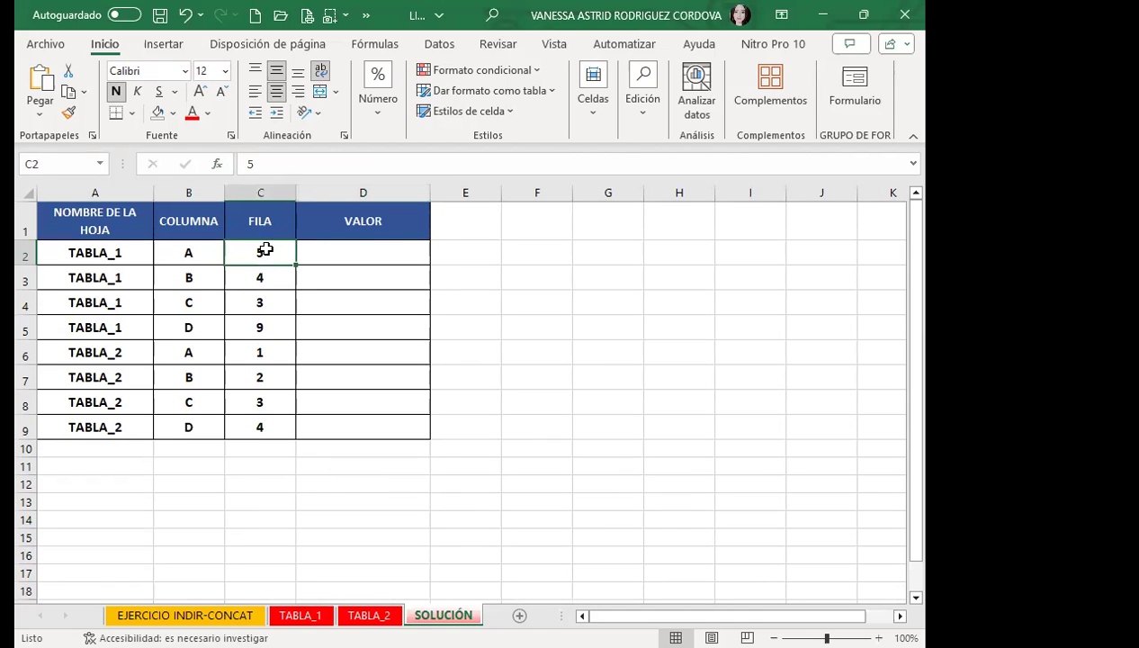
click(348, 251)
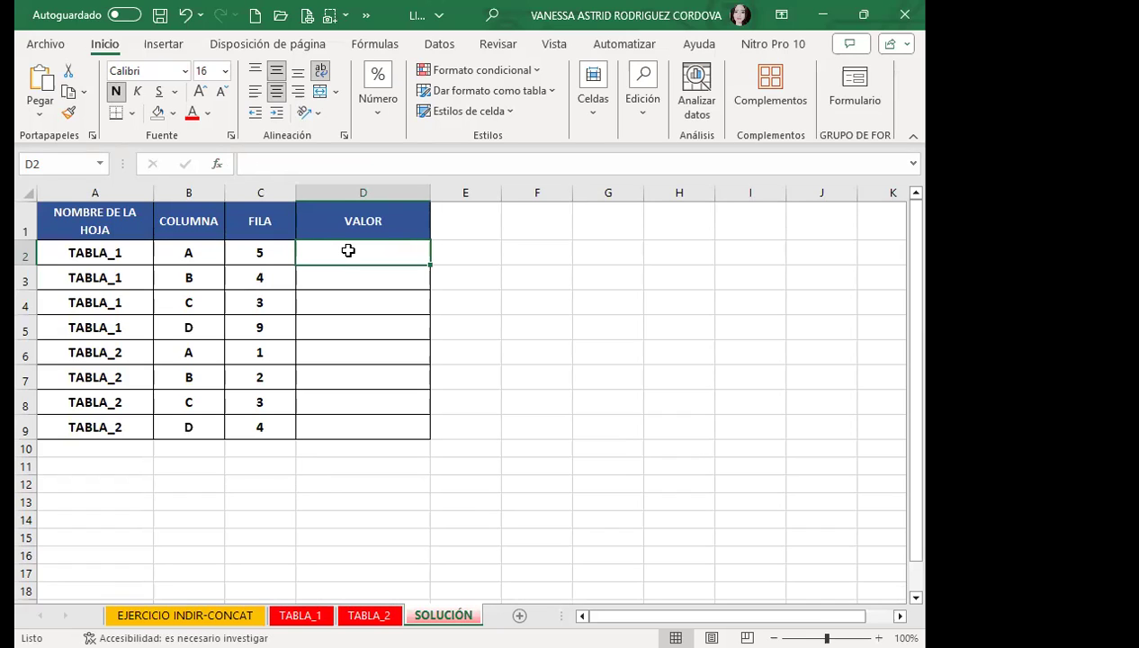
Type =INDI in D2 and insert the INDIRECTO function from autocomplete.
text(=)
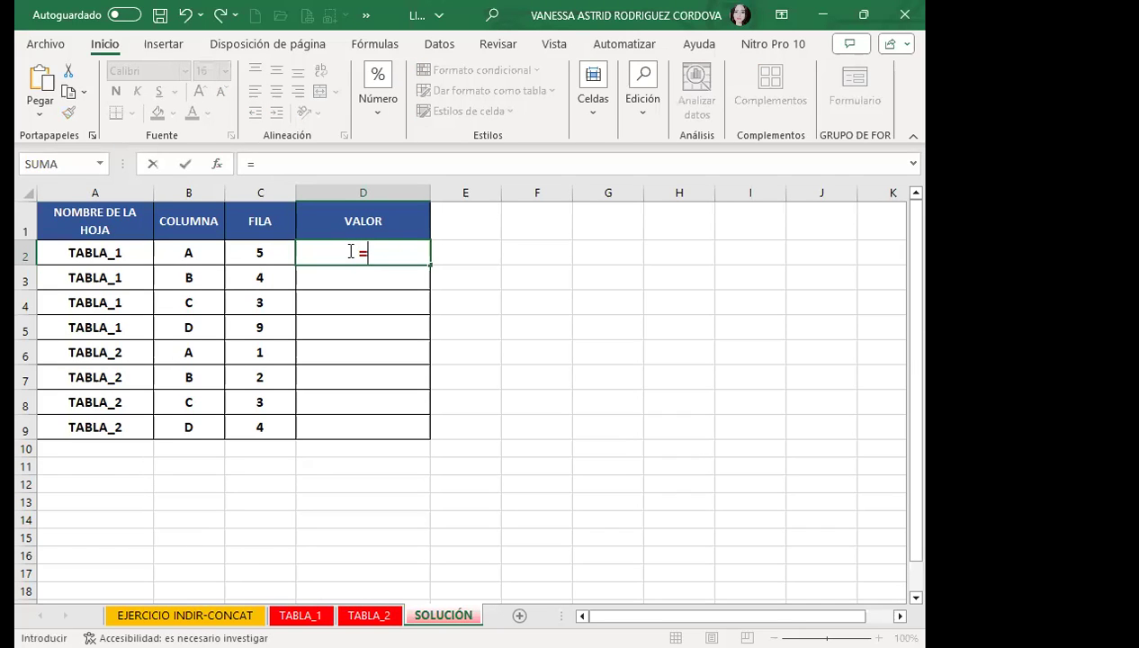
text(INDIRECTO()
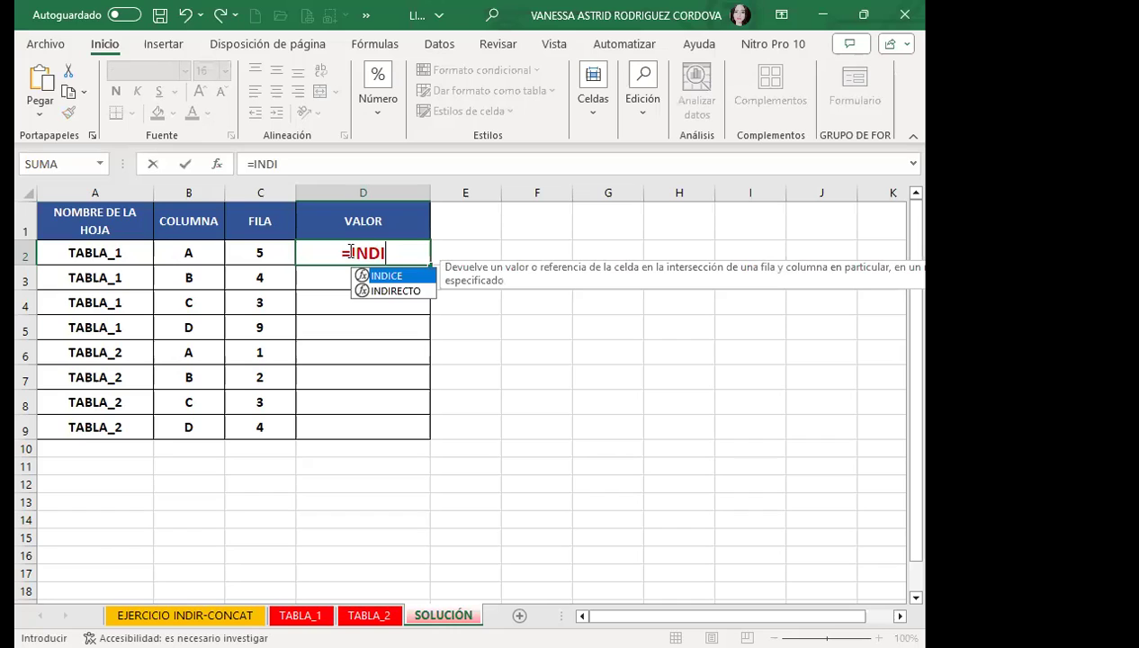
double_click(394, 292)
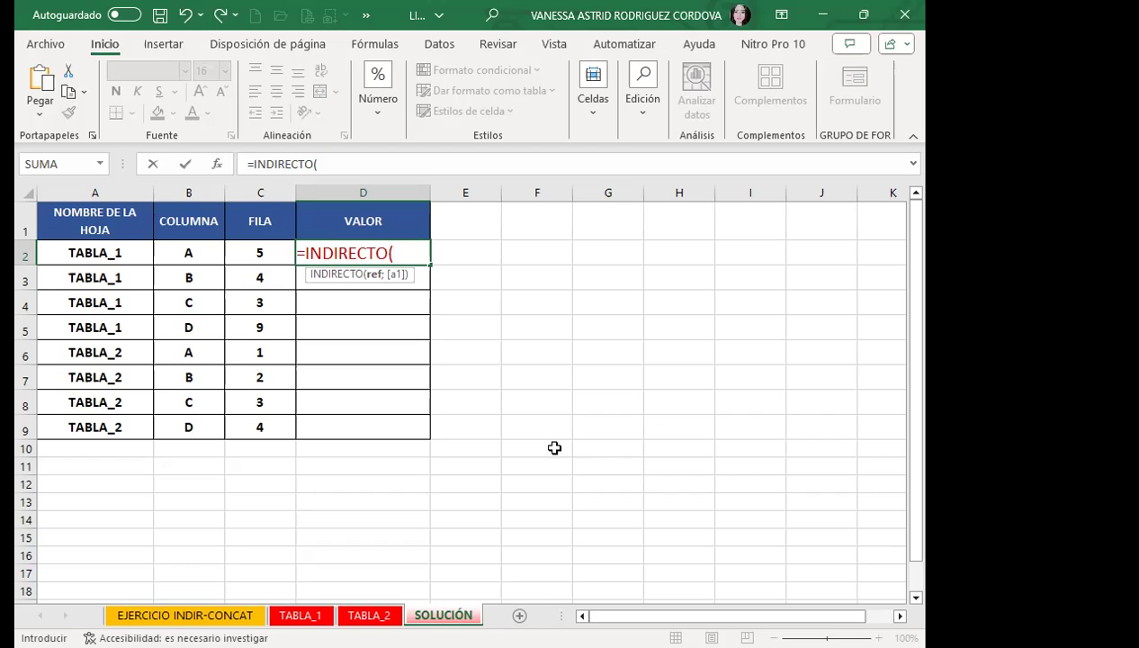
Add the sheet-name cell A2 followed by &"!" to the D2 formula.
click(99, 253)
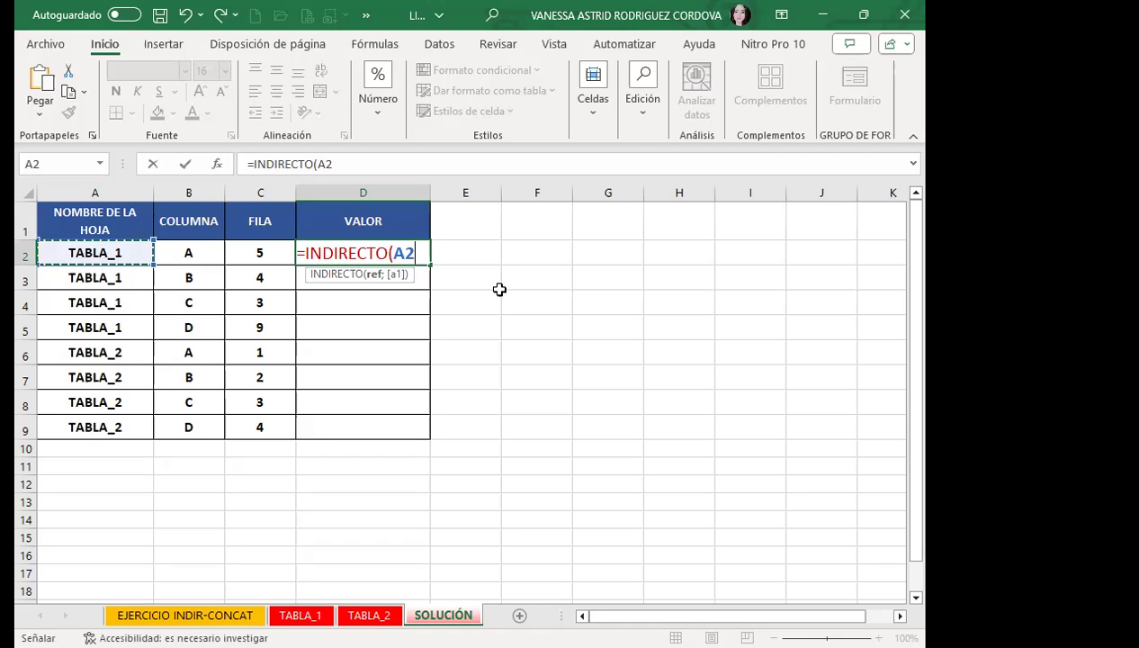
text(&)
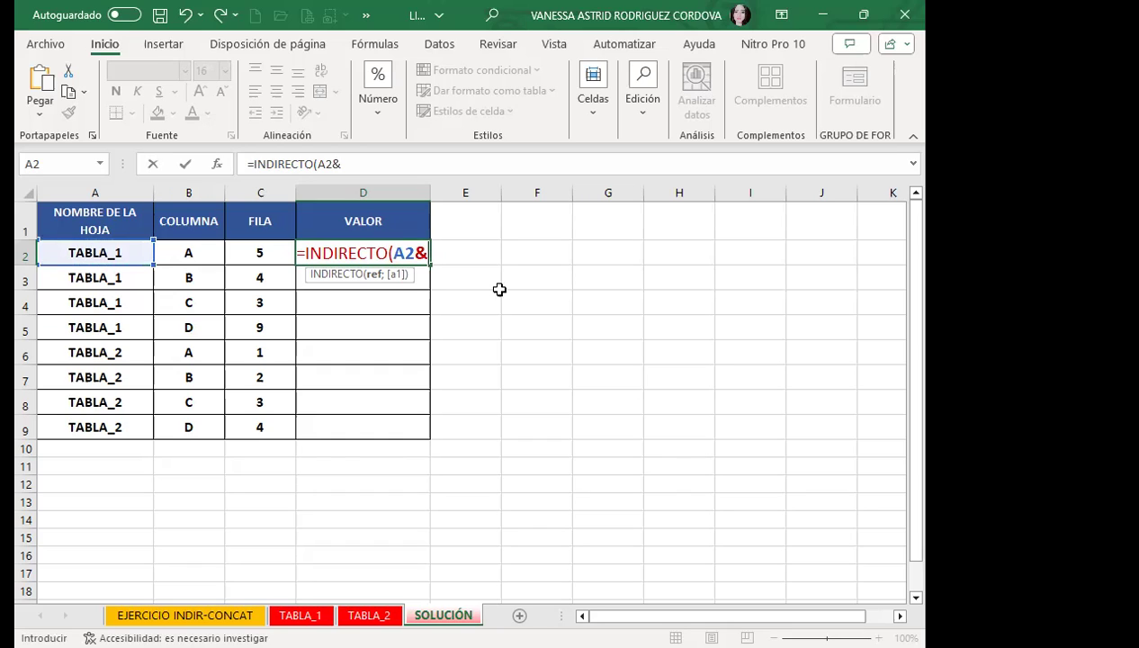
text(")
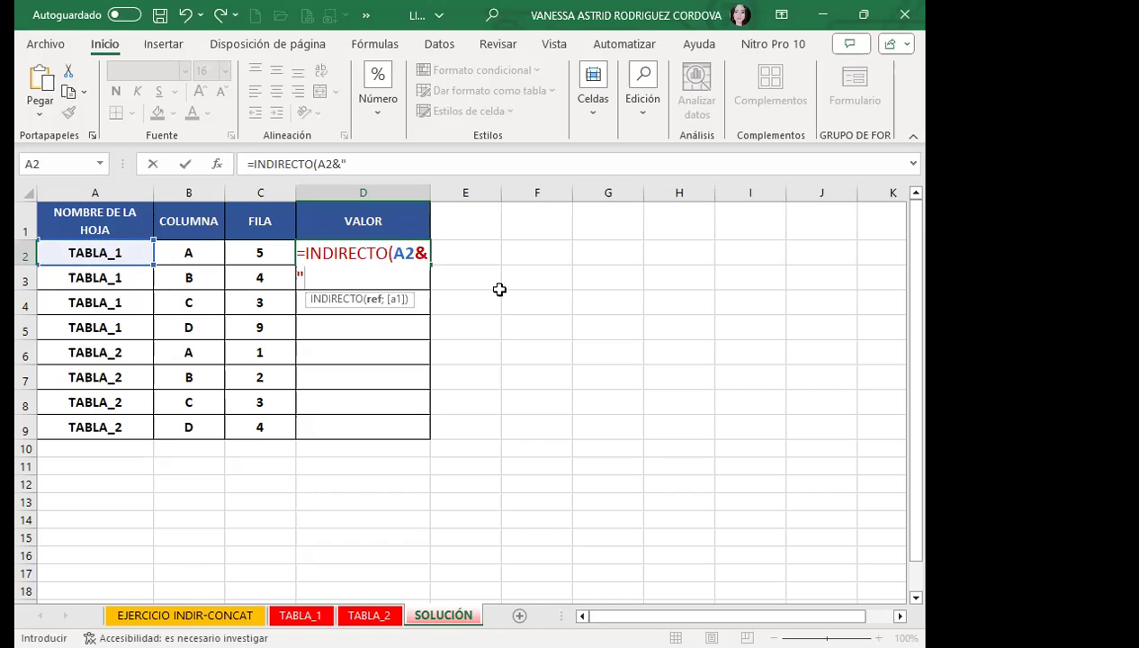
text(!)
text("&)
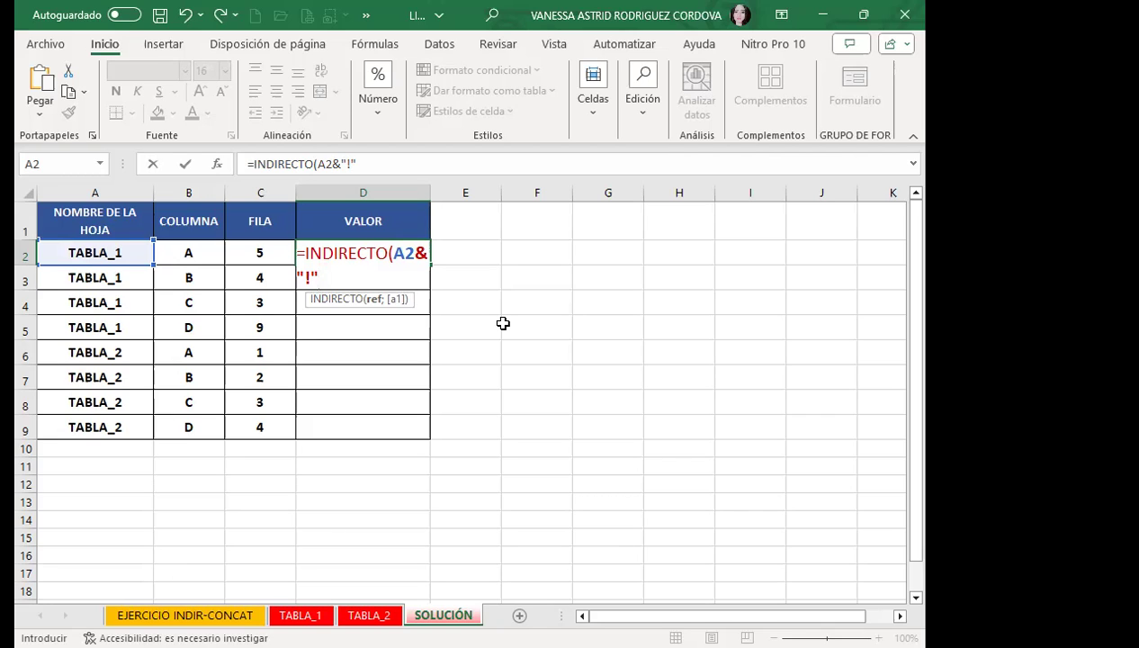
Complete D2 as =INDIRECTO(A2&"!"&B2&C2) so it returns $ 600.00.
text(&)
click(192, 253)
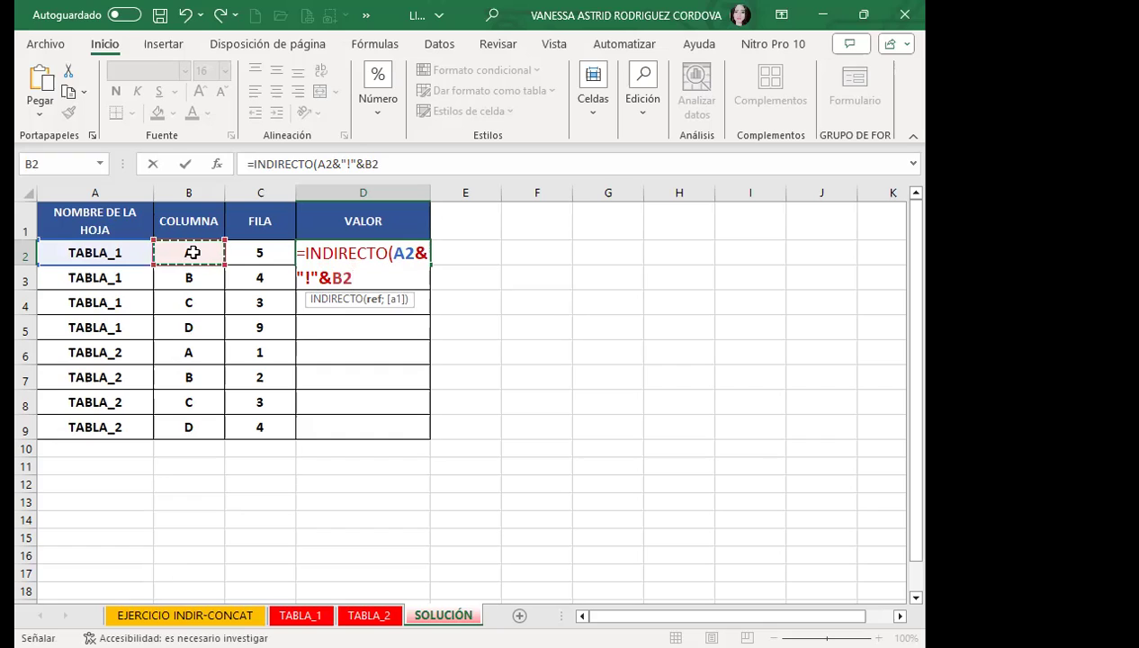
text(&)
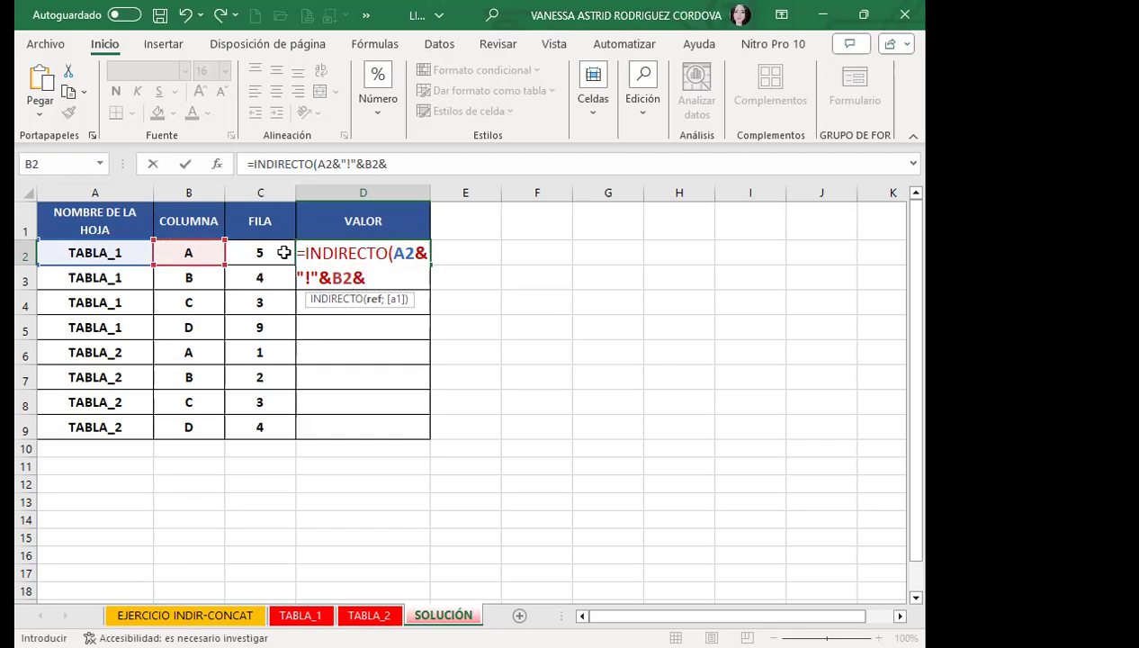
click(264, 253)
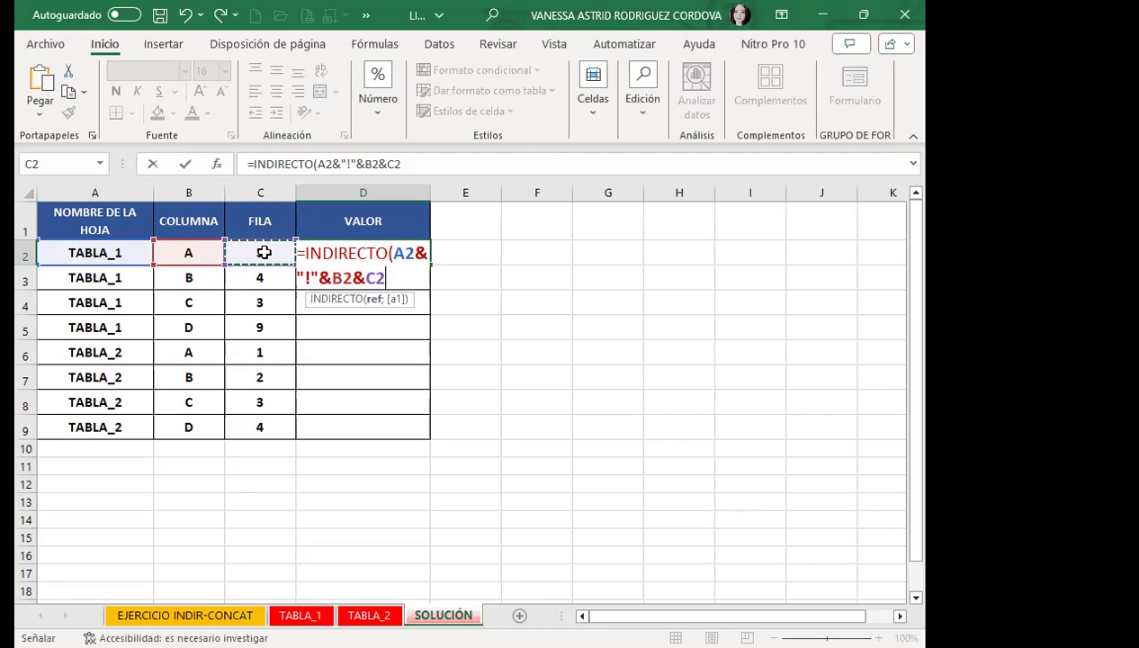
key(Return)
click(334, 254)
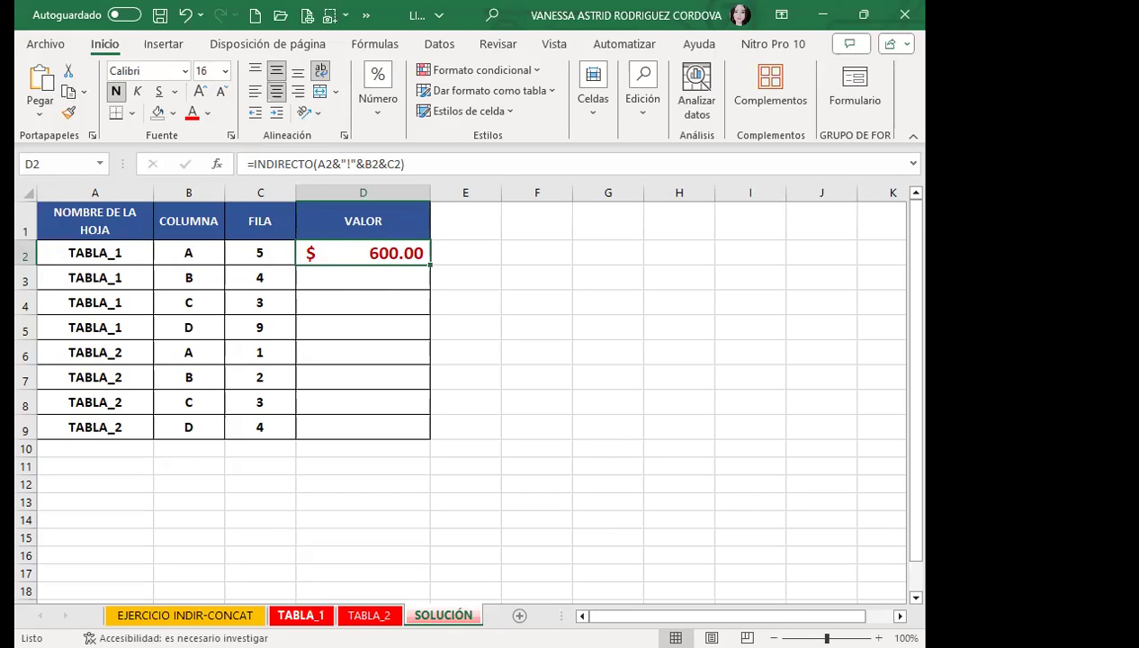
Color the 600.00 in TABLA_1 cell A5 red, then return to SOLUCIÓN.
click(295, 615)
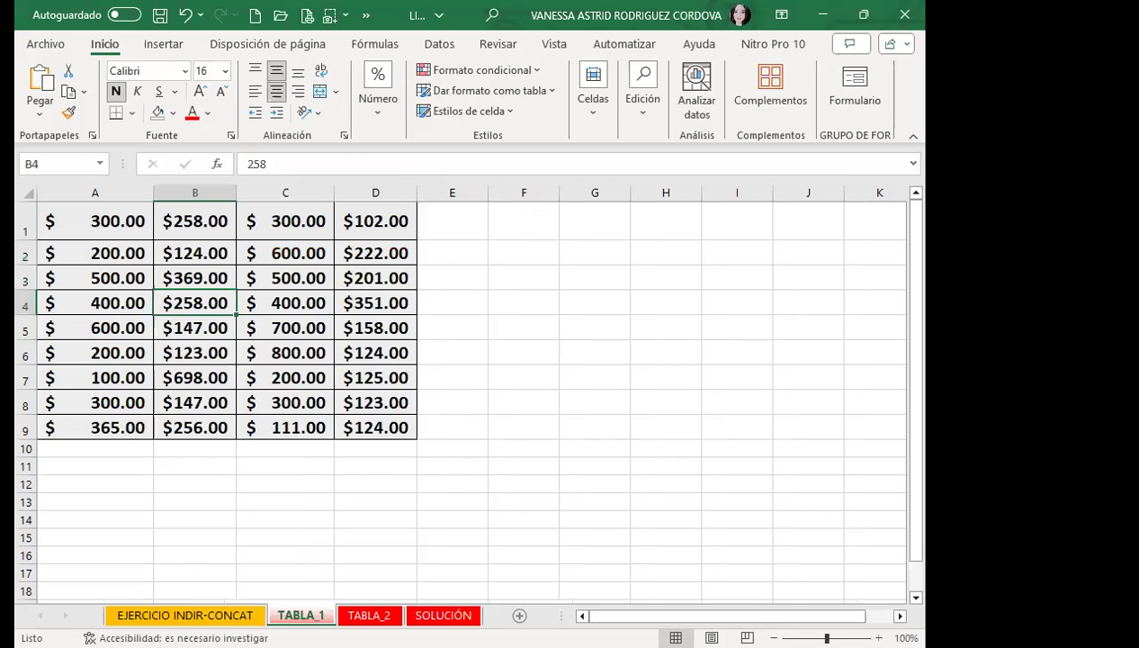
click(66, 328)
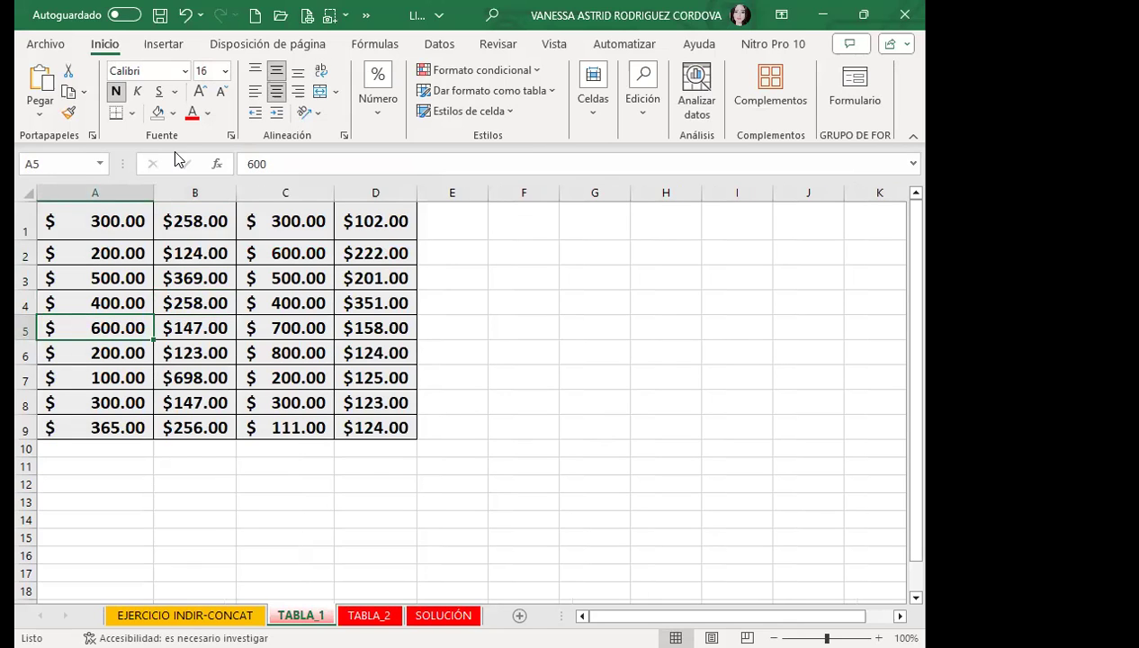
click(192, 113)
click(443, 615)
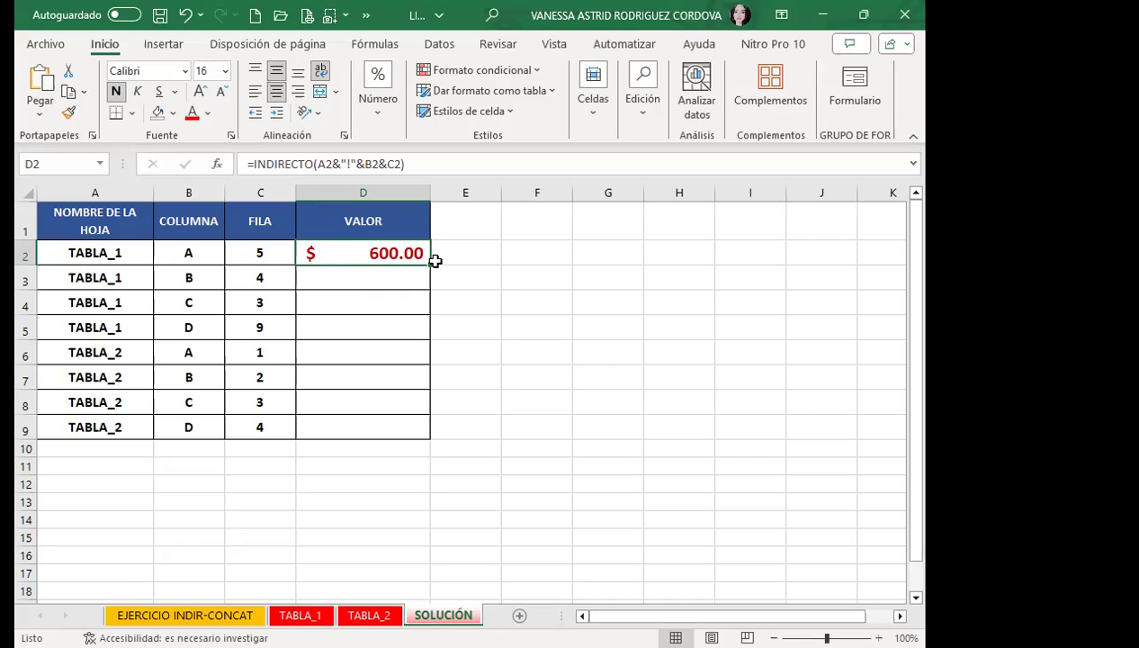
Copy the INDIRECTO formula down to D9 and review each row's result, 258.00 to 124.00.
drag(430, 264, 401, 441)
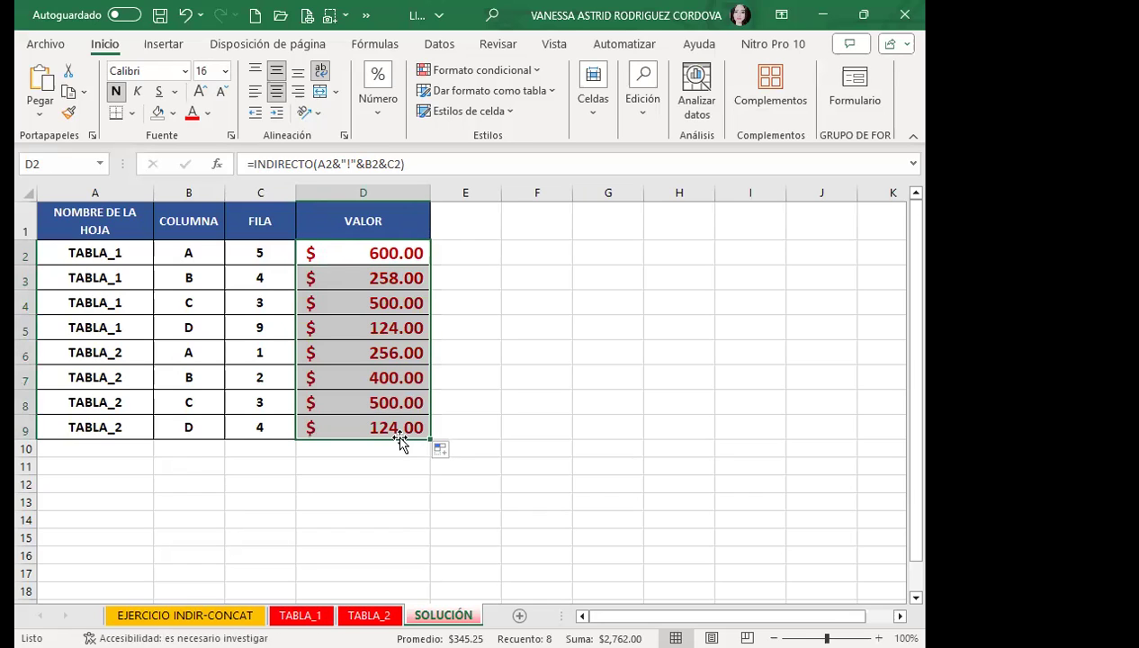
click(347, 256)
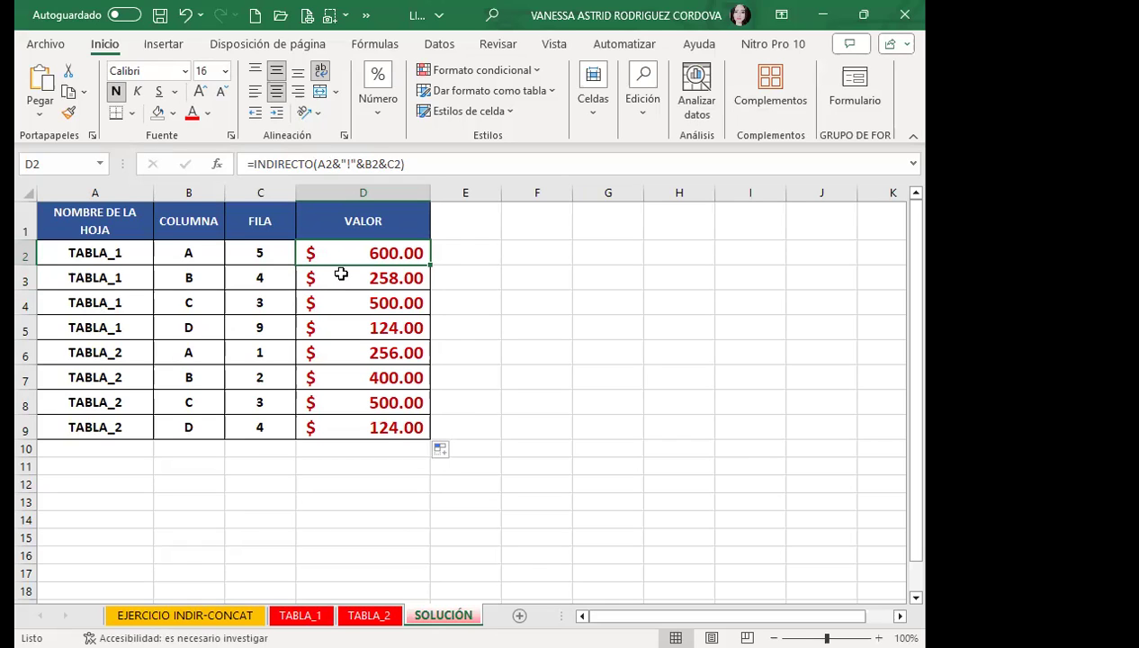
click(333, 271)
click(346, 308)
click(337, 329)
click(340, 424)
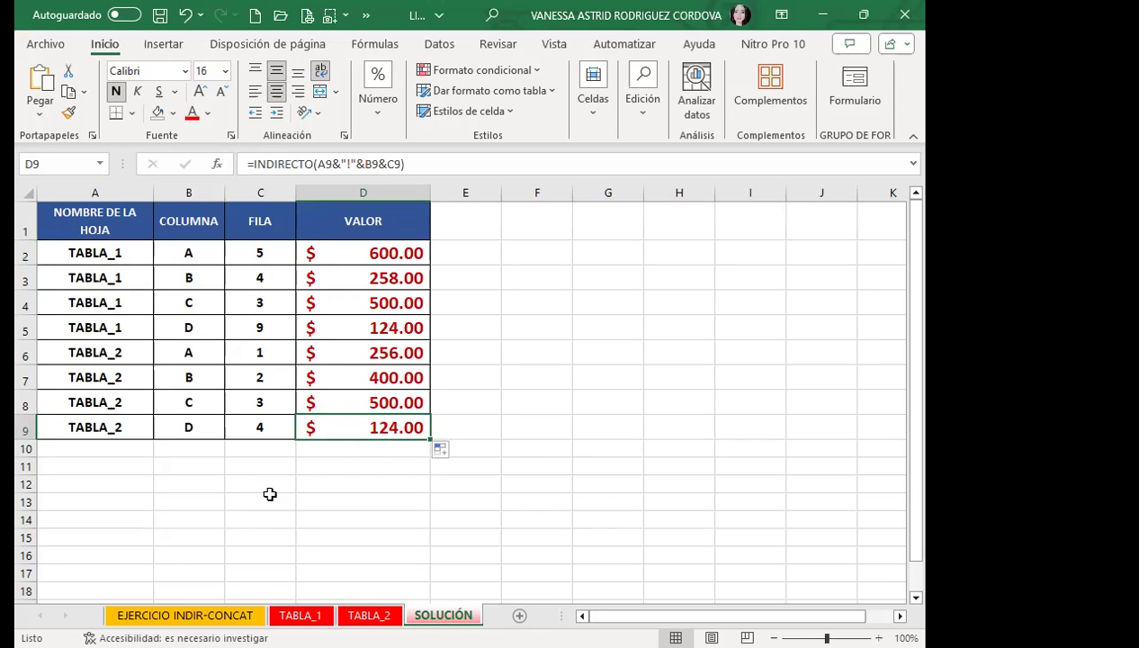
Color the 124.00 in TABLA_2 cell D4 red, then return to SOLUCIÓN.
click(367, 615)
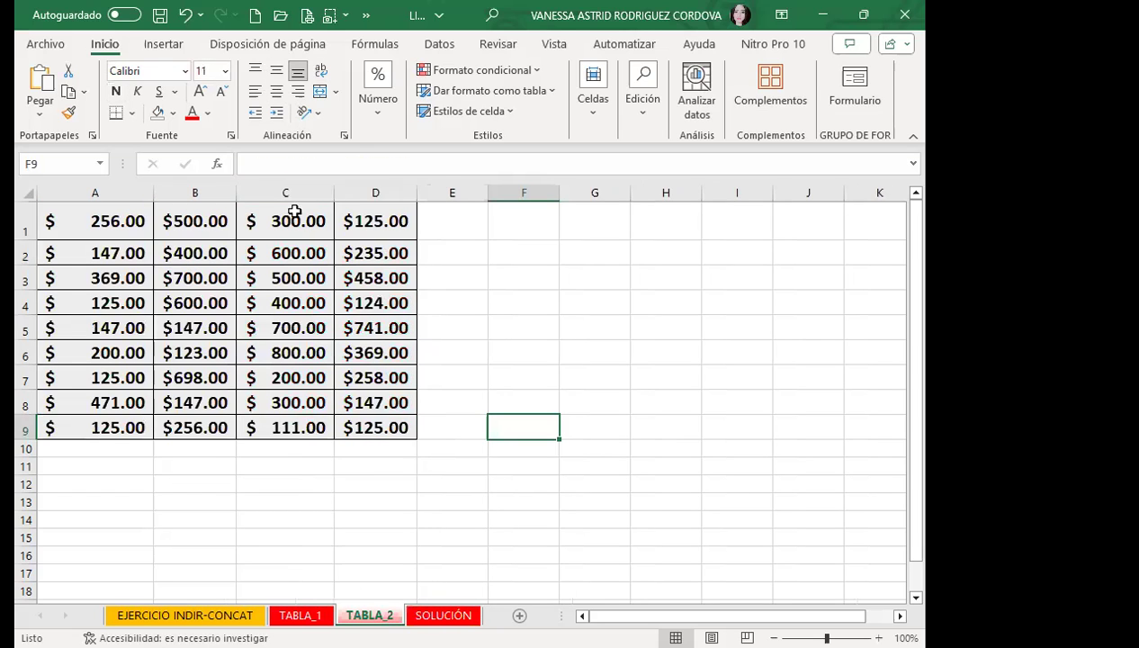
click(387, 193)
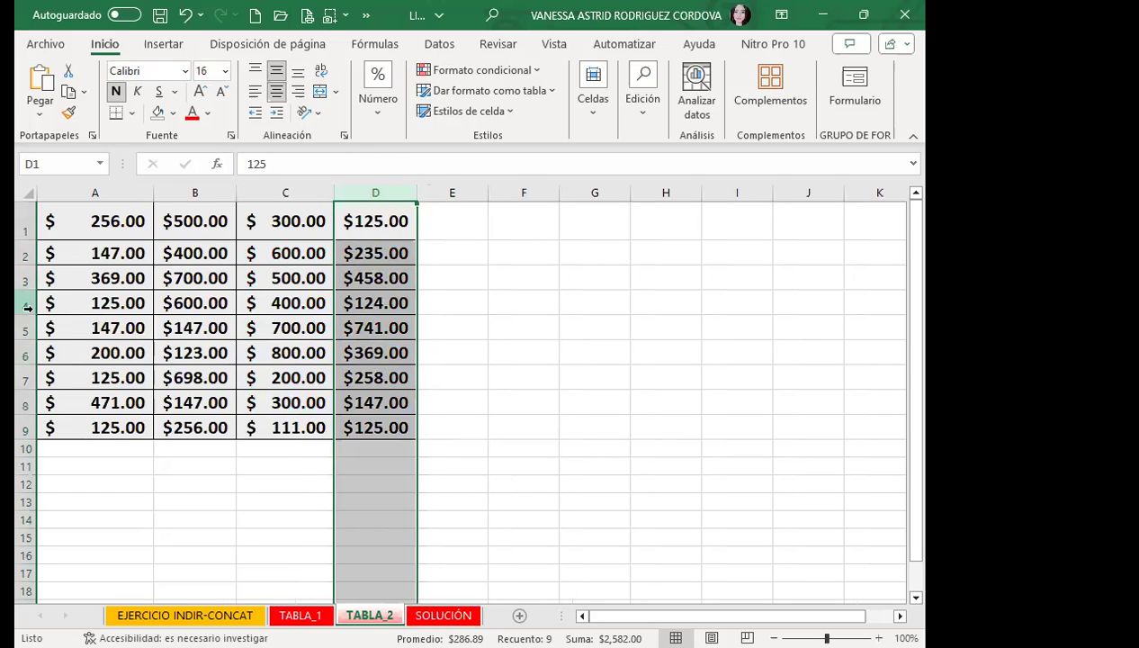
click(27, 307)
click(353, 307)
click(190, 112)
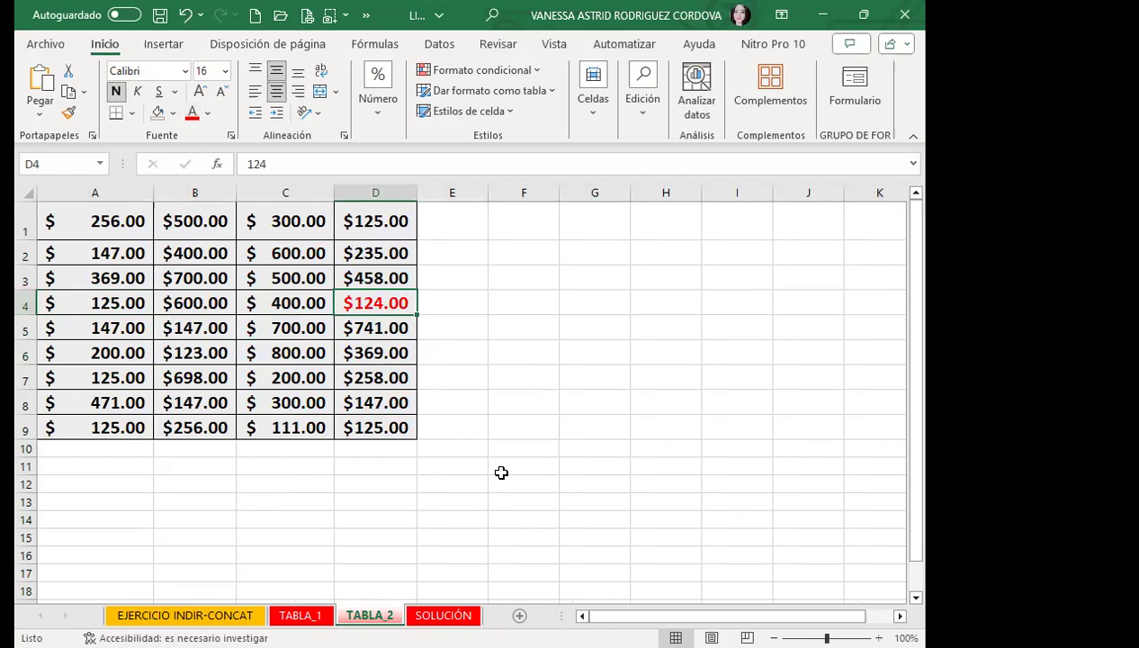
key(ctrl+Page_Down)
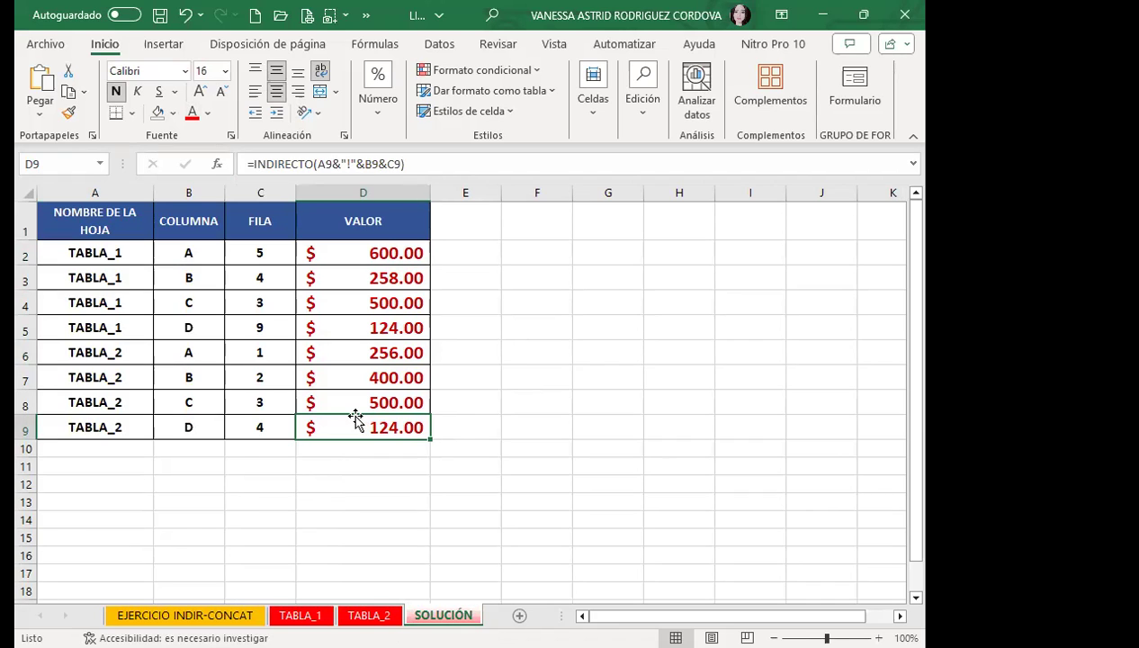
Test the lookup by changing C2's row number to 6 and comparing with TABLA_1.
click(251, 245)
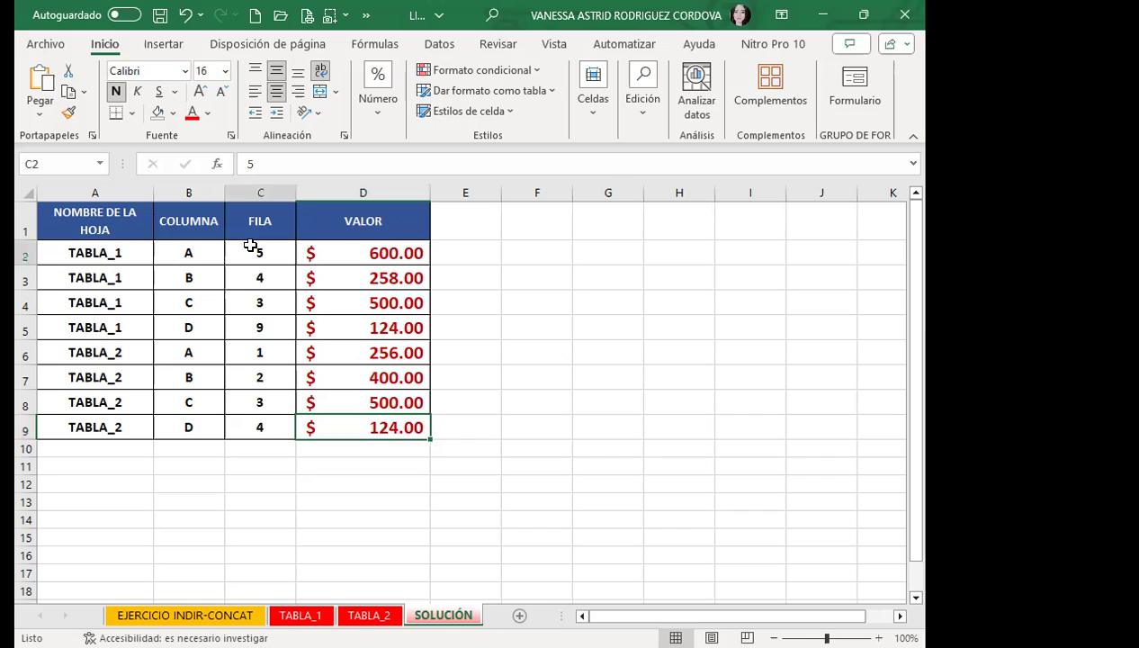
text(6)
key(Return)
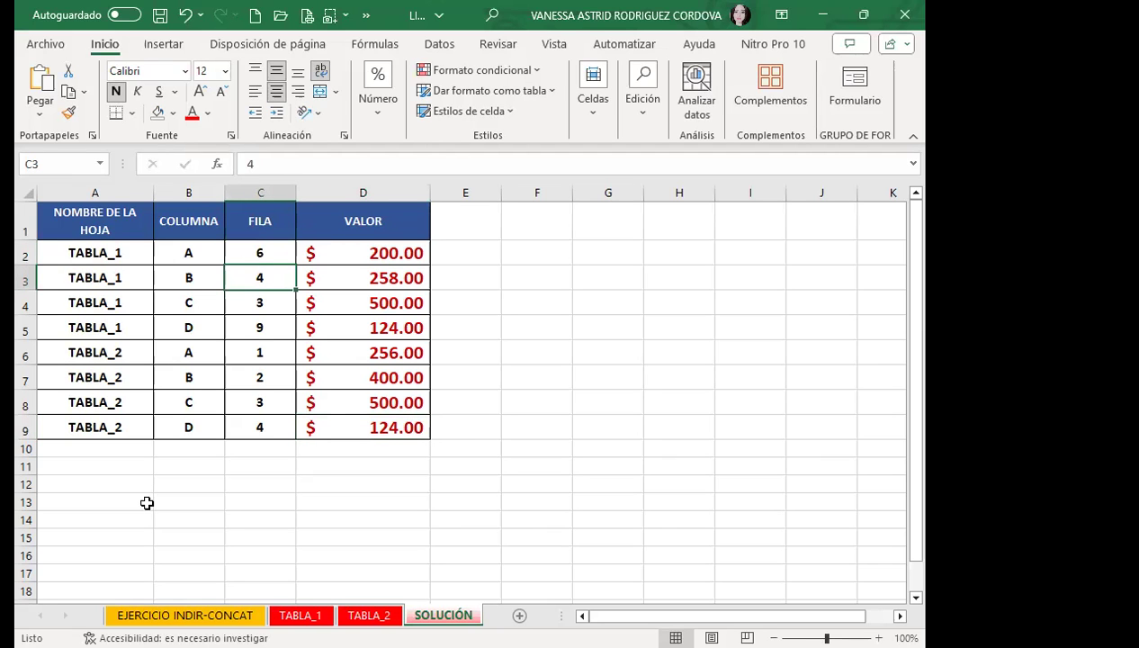
key(ctrl+Page_Up)
key(ctrl+Page_Up)
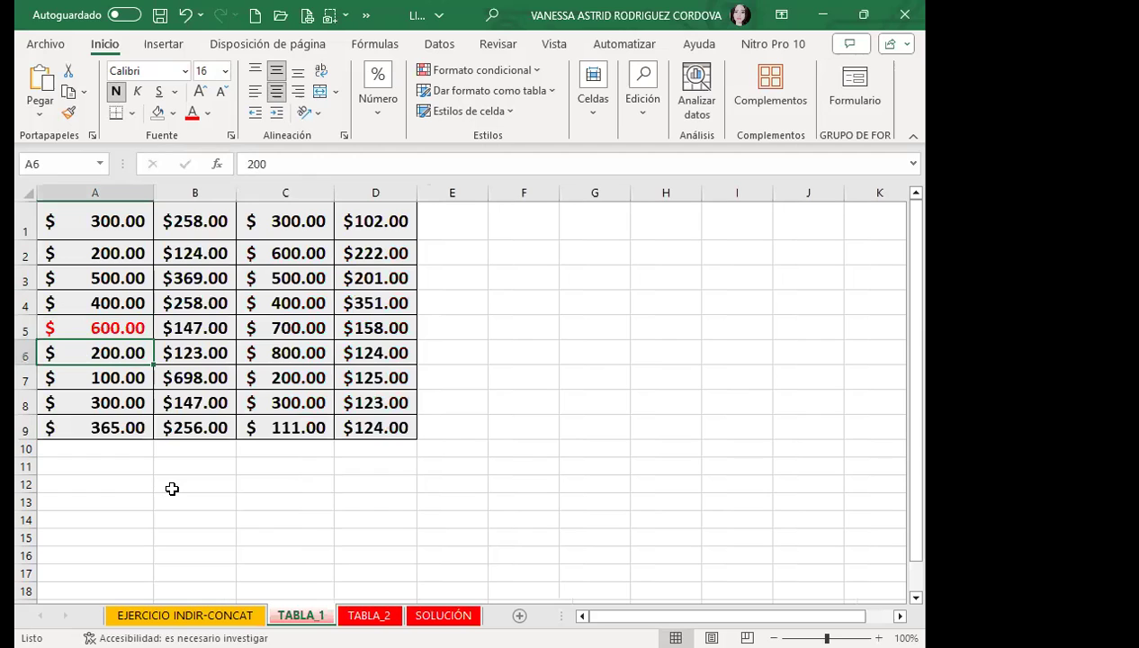
key(ctrl+Page_Down)
key(ctrl+Page_Down)
click(360, 258)
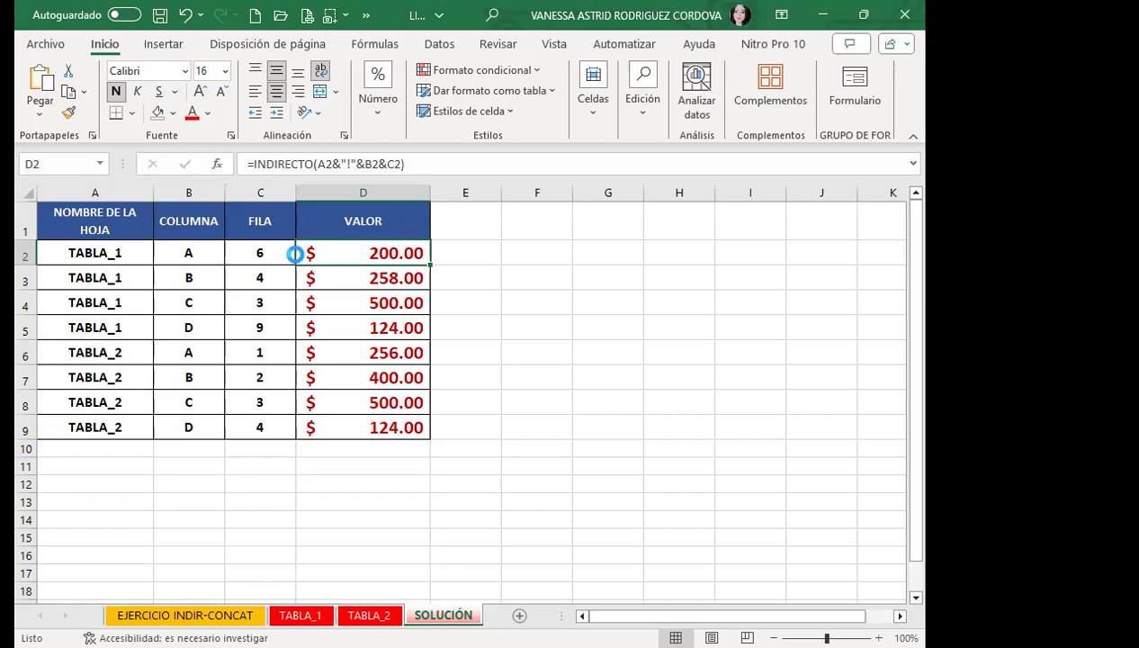
Restore C2's row number to 5 and check D2's recalculated result.
click(282, 257)
text(5)
key(ctrl+Return)
click(339, 248)
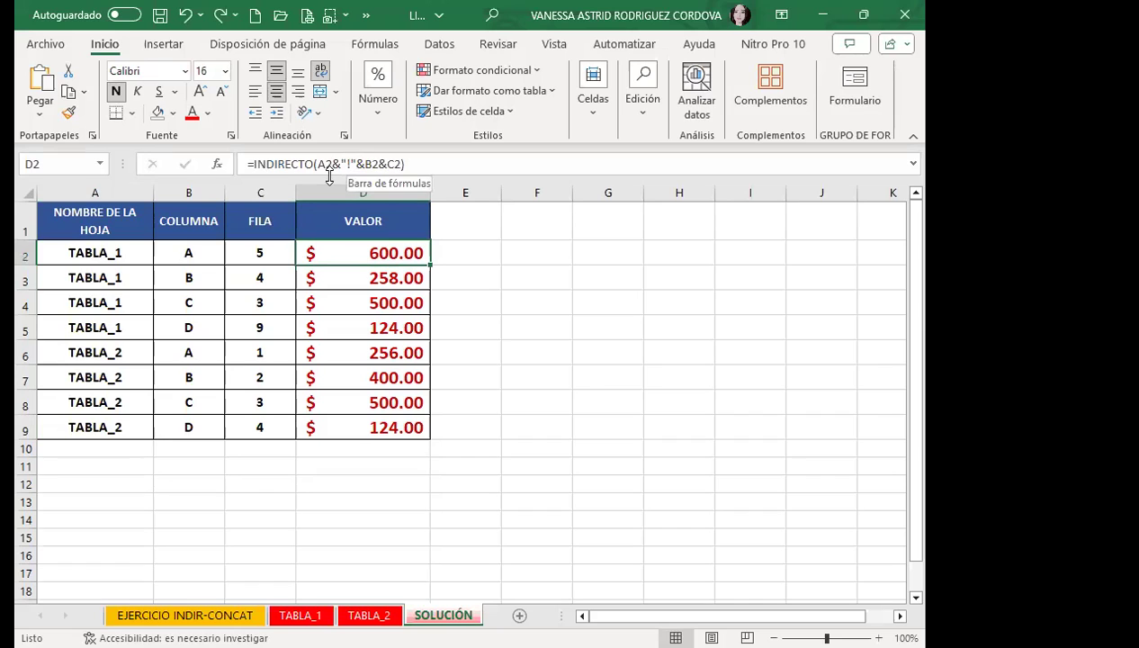
Compare TABLA_1 cell C3 (500) against the SOLUCIÓN results.
click(297, 614)
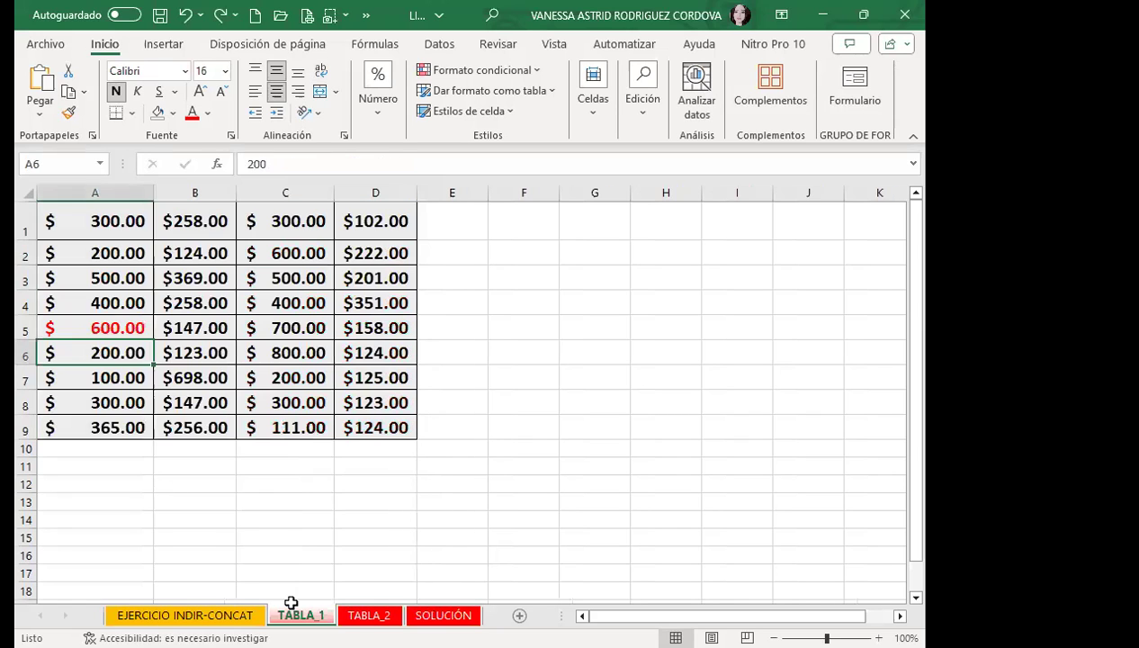
click(250, 274)
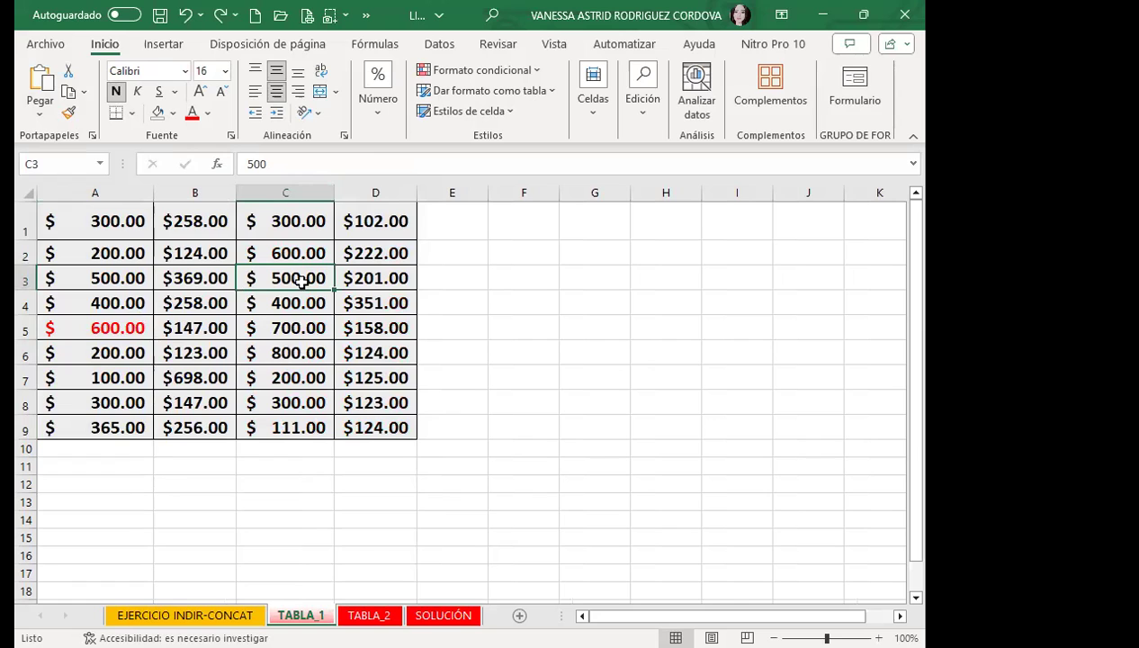
key(ctrl+Page_Down)
key(ctrl+Page_Down)
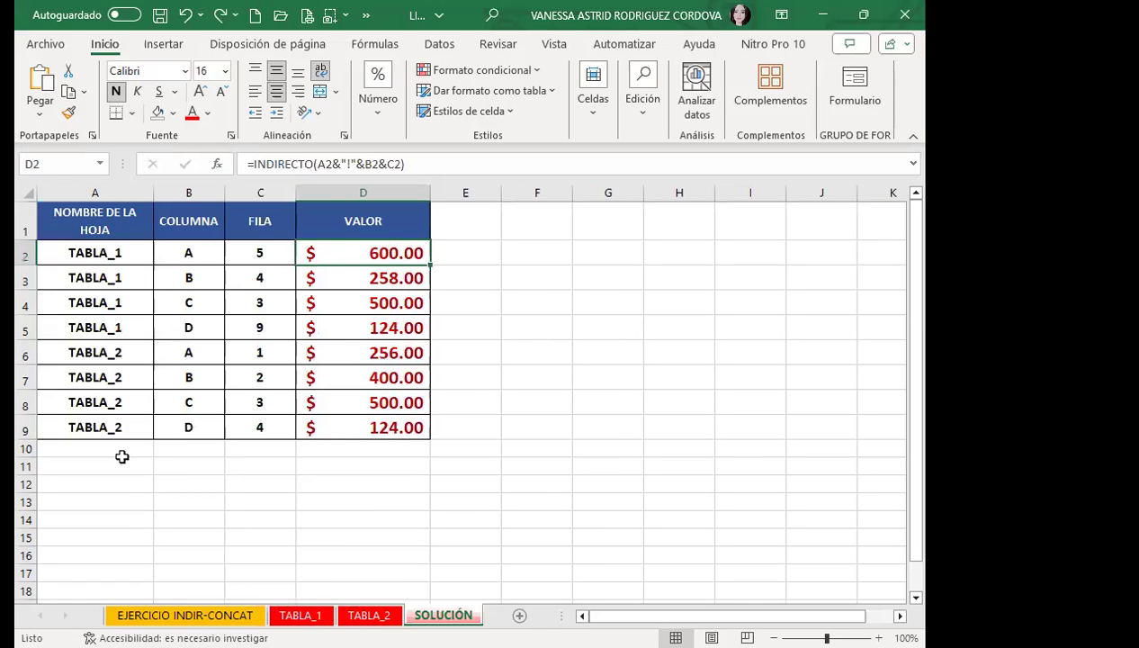
key(ctrl+Page_Up)
key(ctrl+Page_Up)
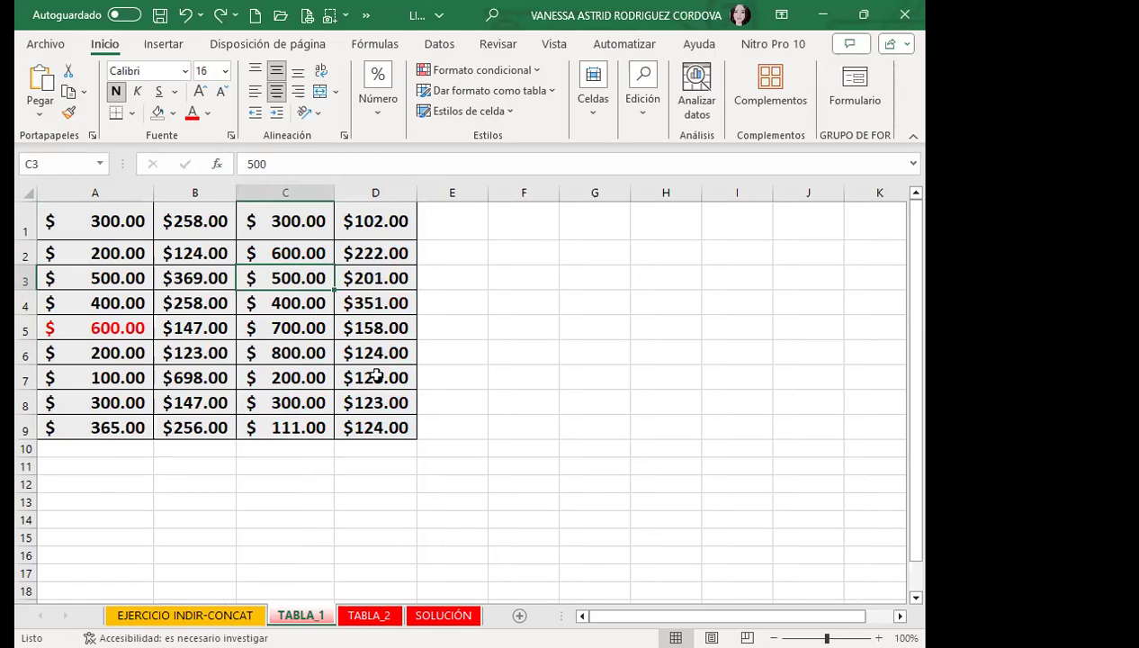
Test by typing 1 in TABLA_1 A5, then undo it back to 600.00 and return to SOLUCIÓN.
click(116, 330)
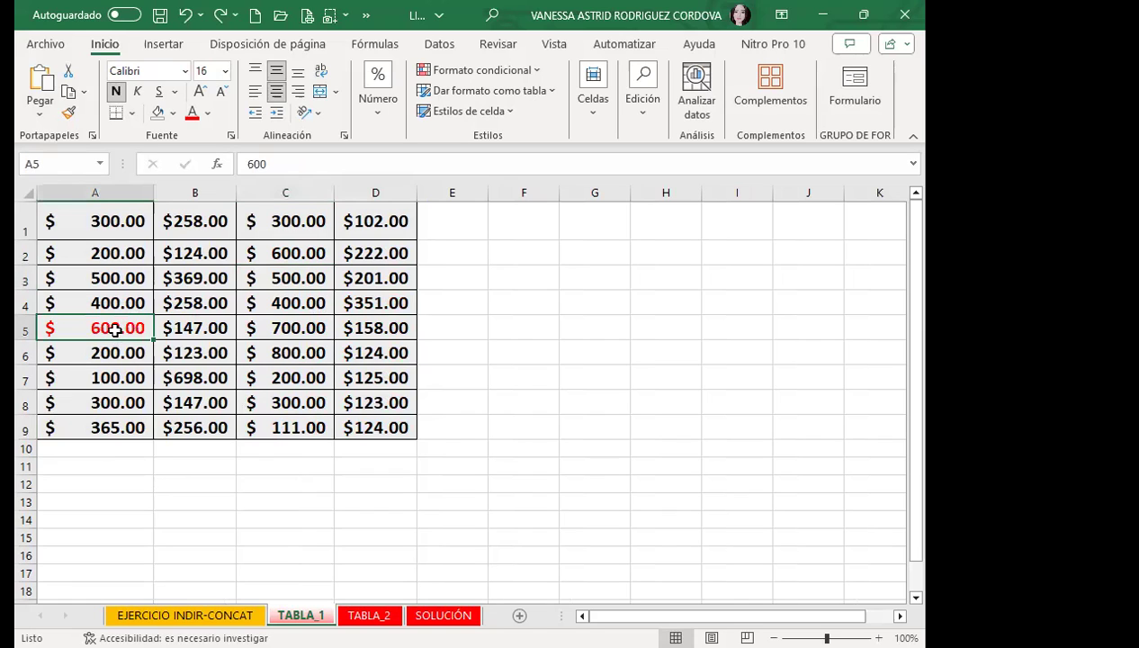
text(1)
drag(212, 353, 209, 334)
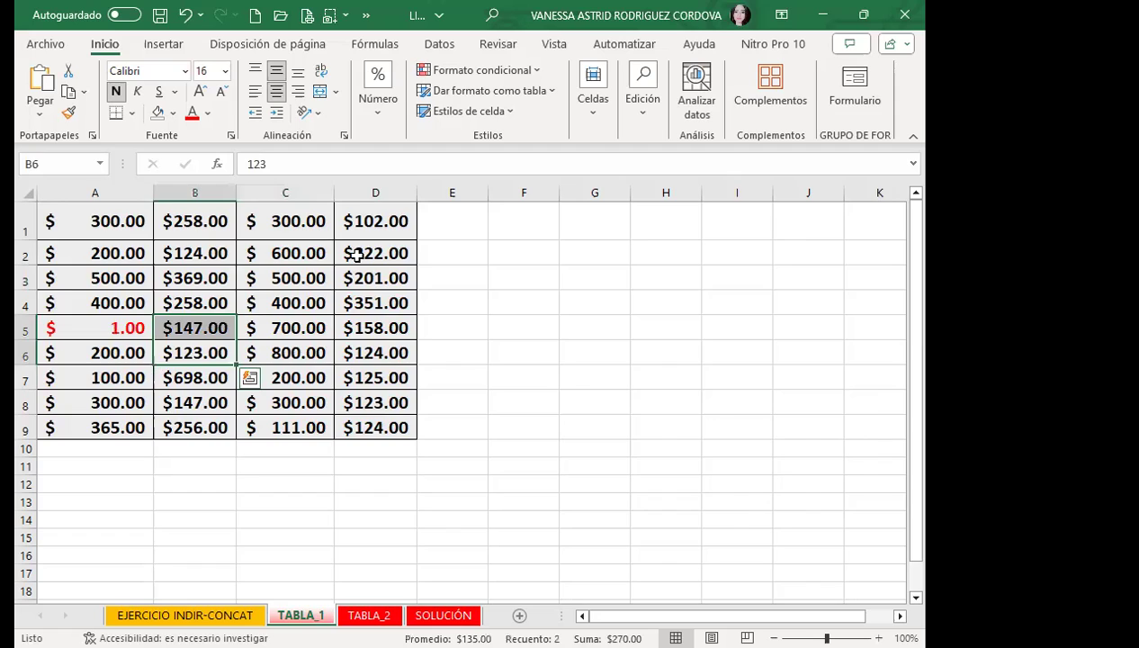
key(ctrl+Page_Down)
key(ctrl+Page_Down)
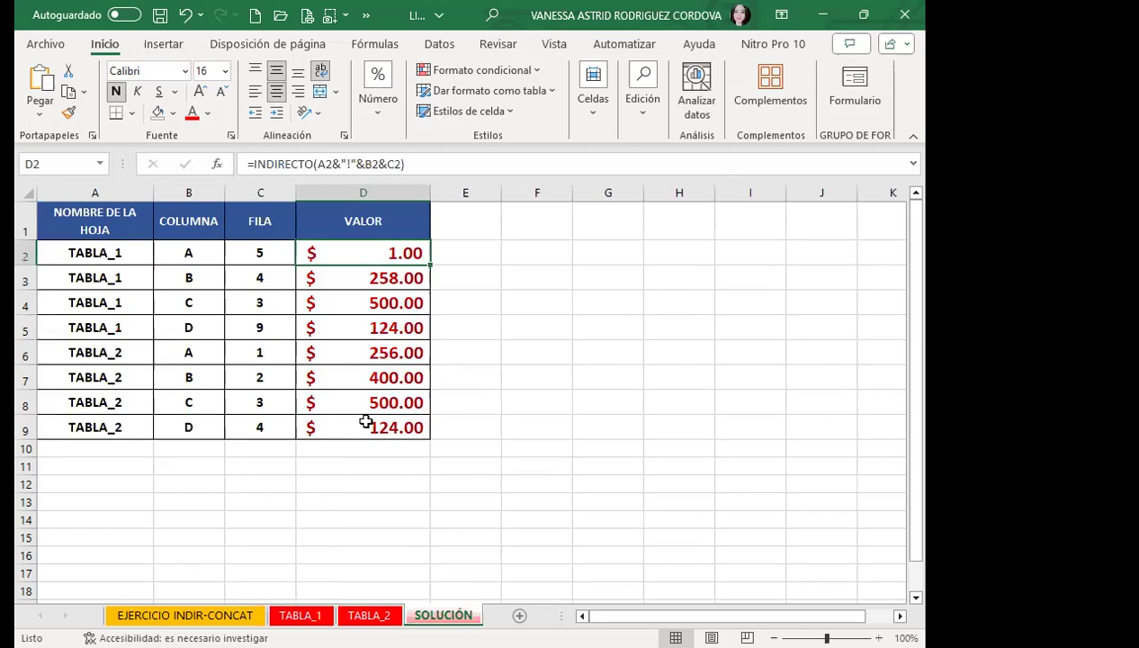
key(ctrl+Page_Up)
key(ctrl+z)
click(304, 326)
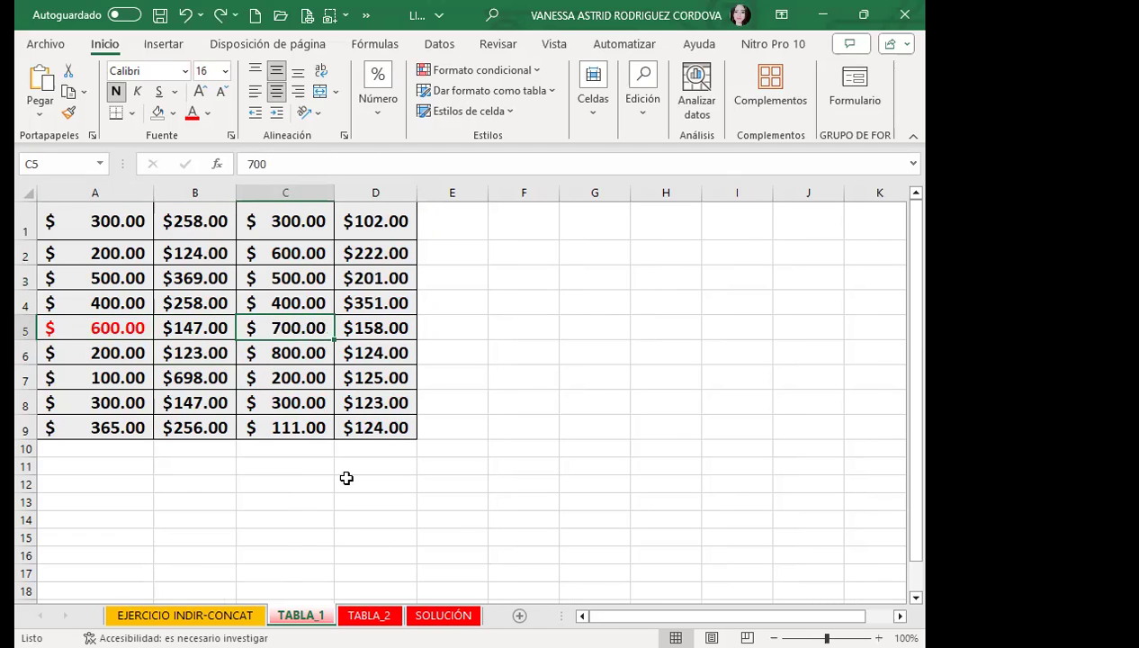
key(ctrl+Page_Down)
key(ctrl+Page_Down)
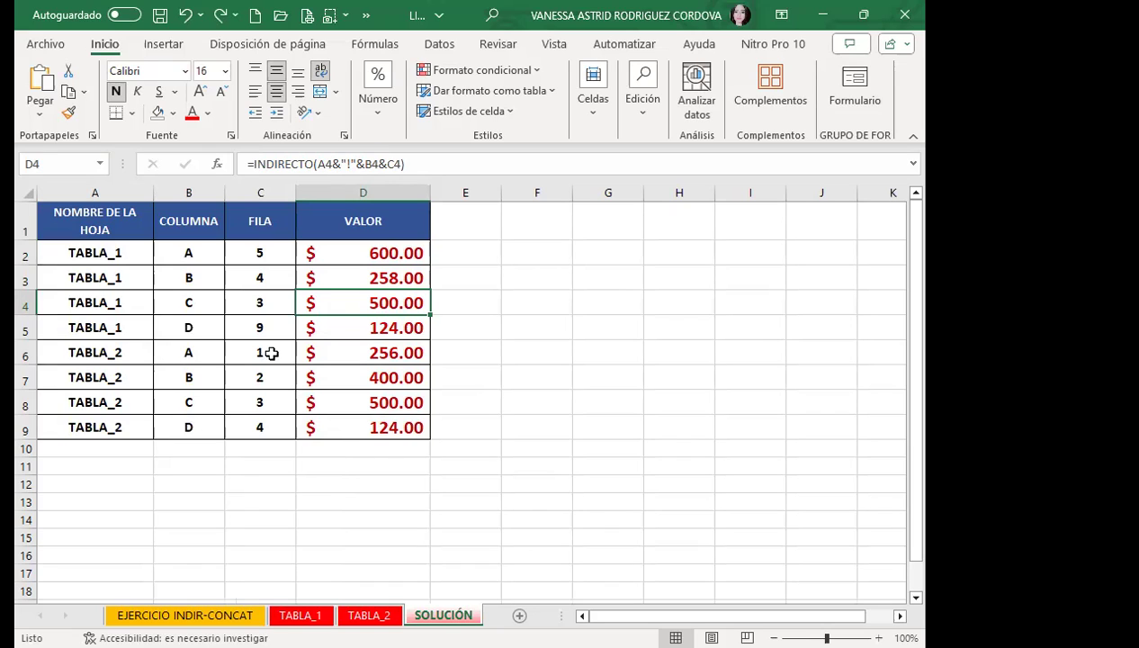
click(605, 256)
Enter =TABLA_1!A1 in H2, fill it down to H9, and compare with TABLA_1.
click(686, 259)
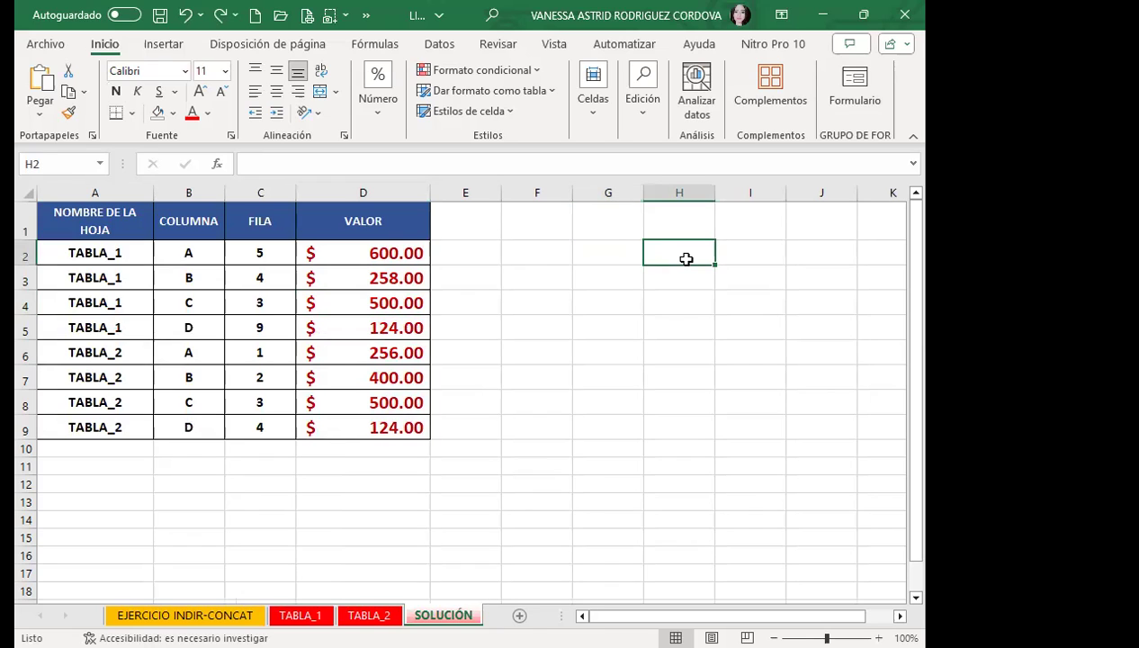
text(=)
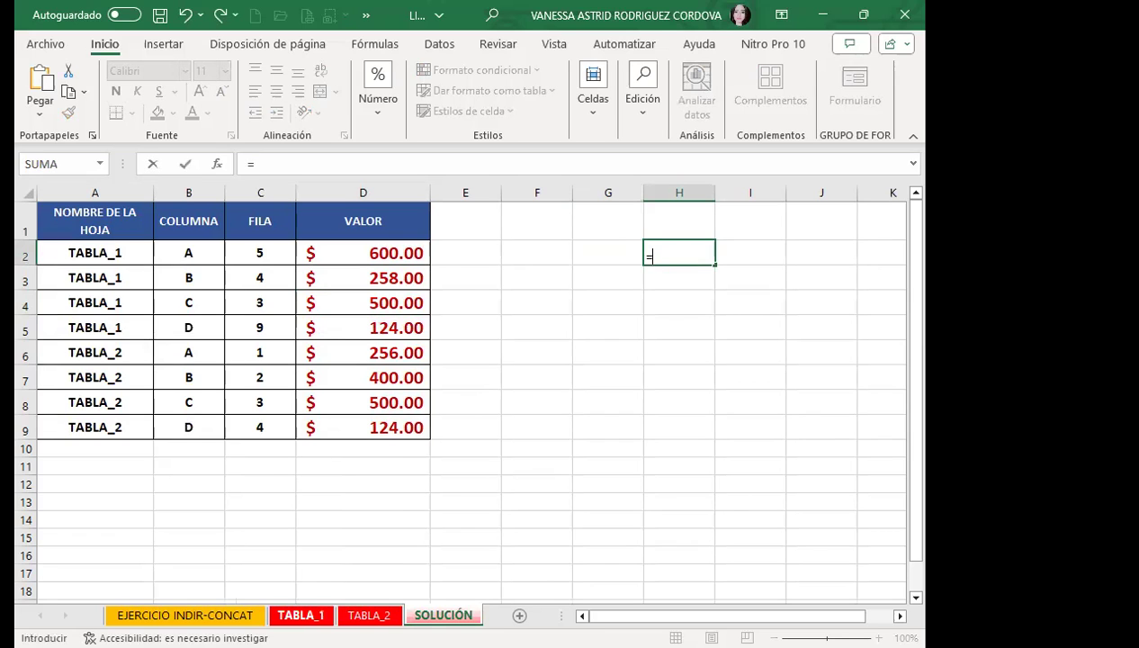
click(300, 615)
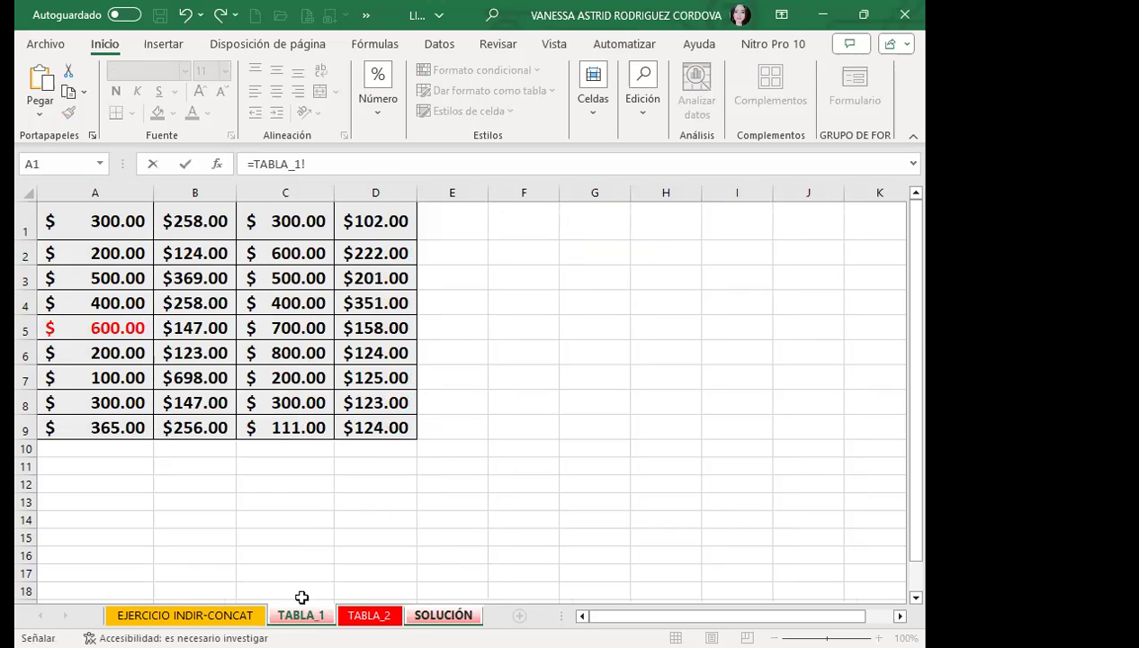
click(111, 223)
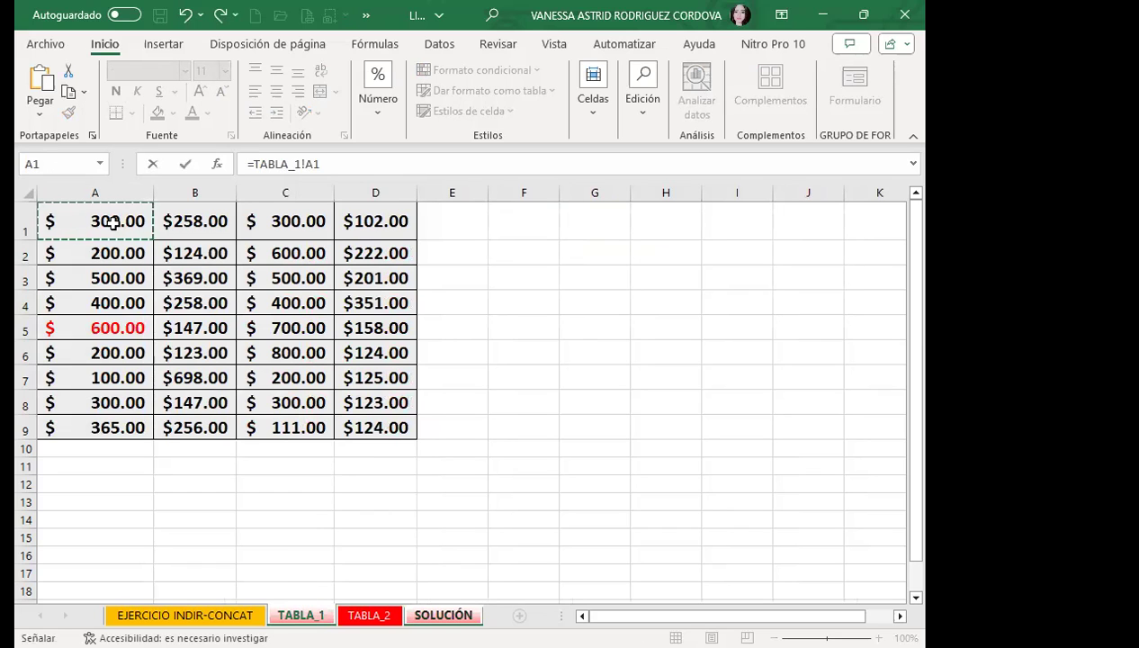
key(Return)
click(675, 255)
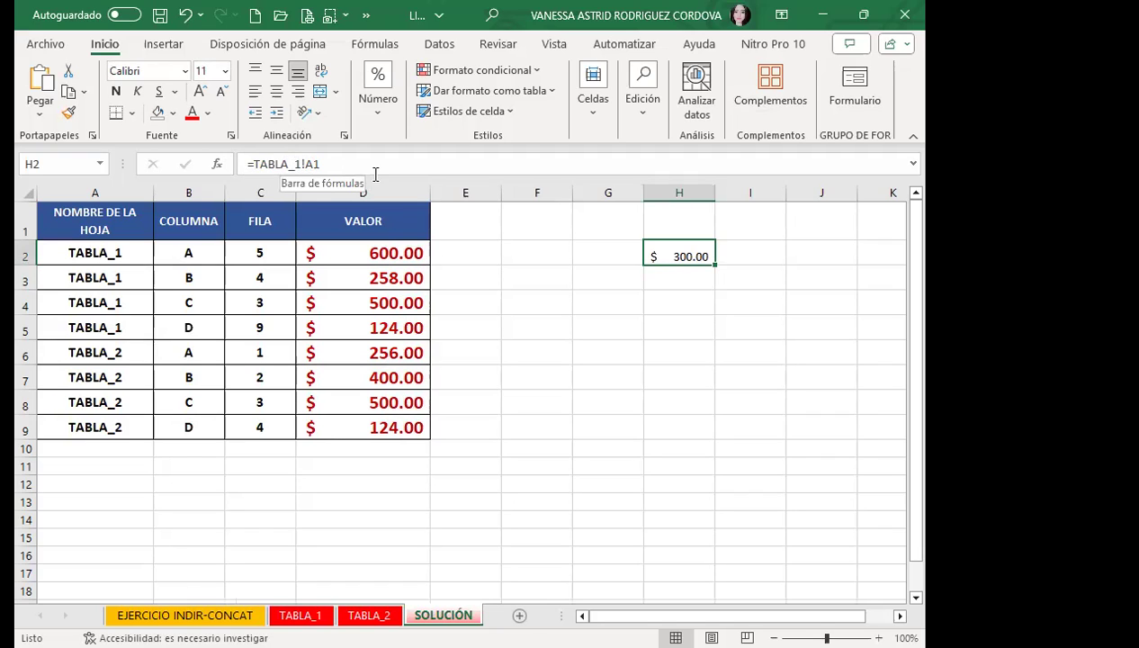
drag(714, 267, 711, 439)
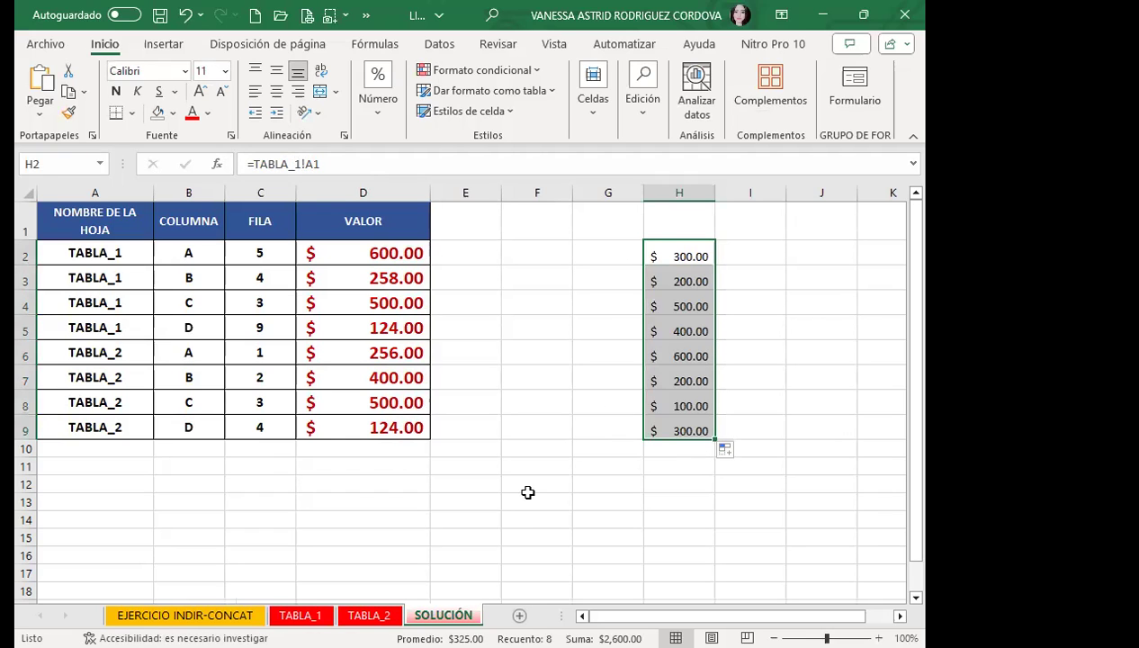
key(ctrl+Page_Up)
key(ctrl+Page_Up)
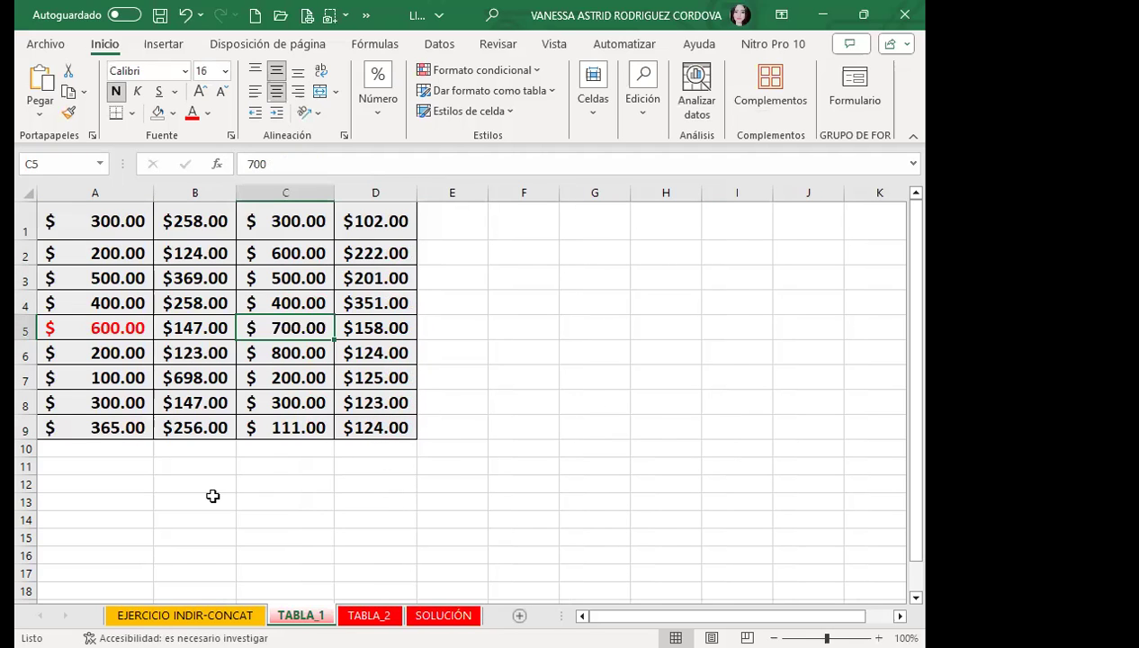
key(ctrl+Page_Down)
key(ctrl+Page_Down)
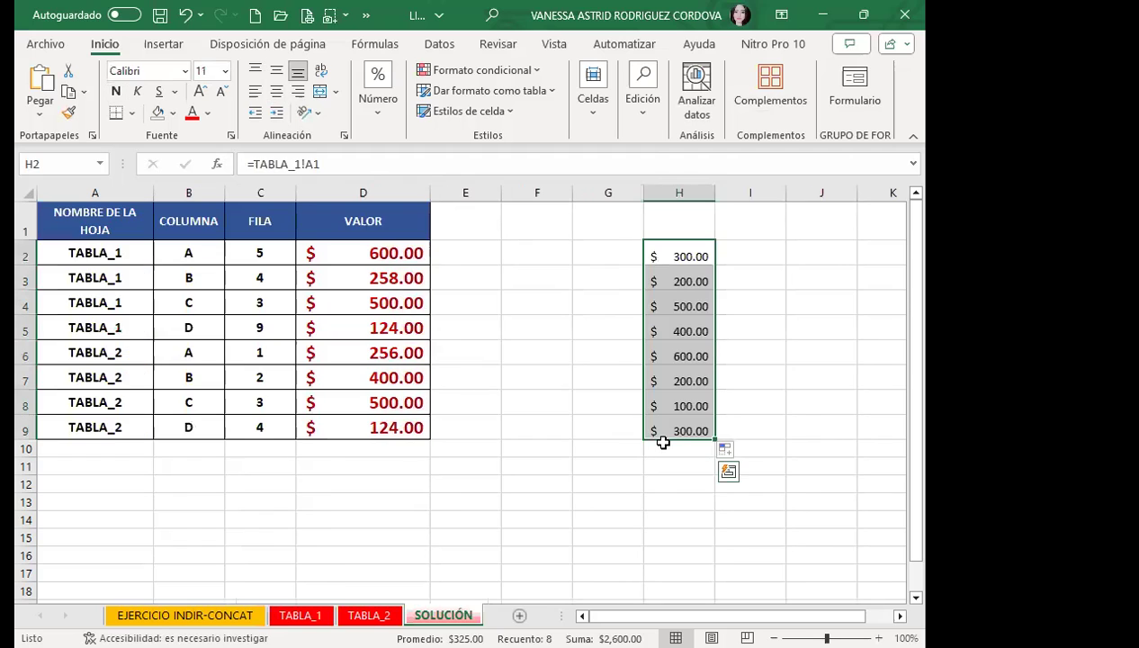
click(351, 253)
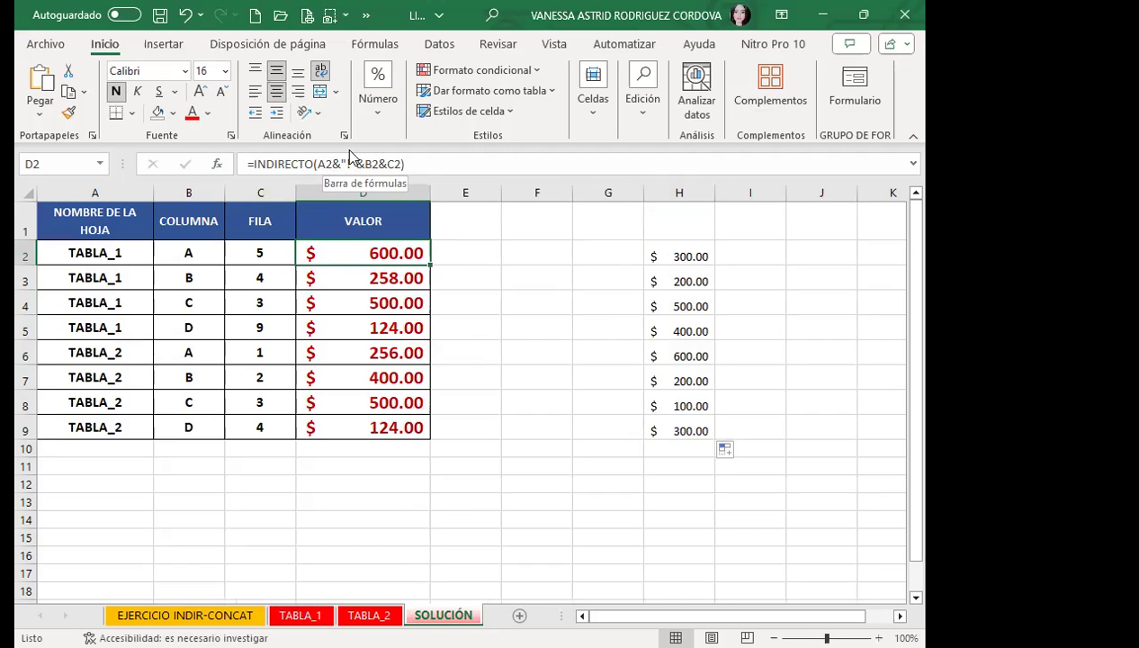
click(665, 249)
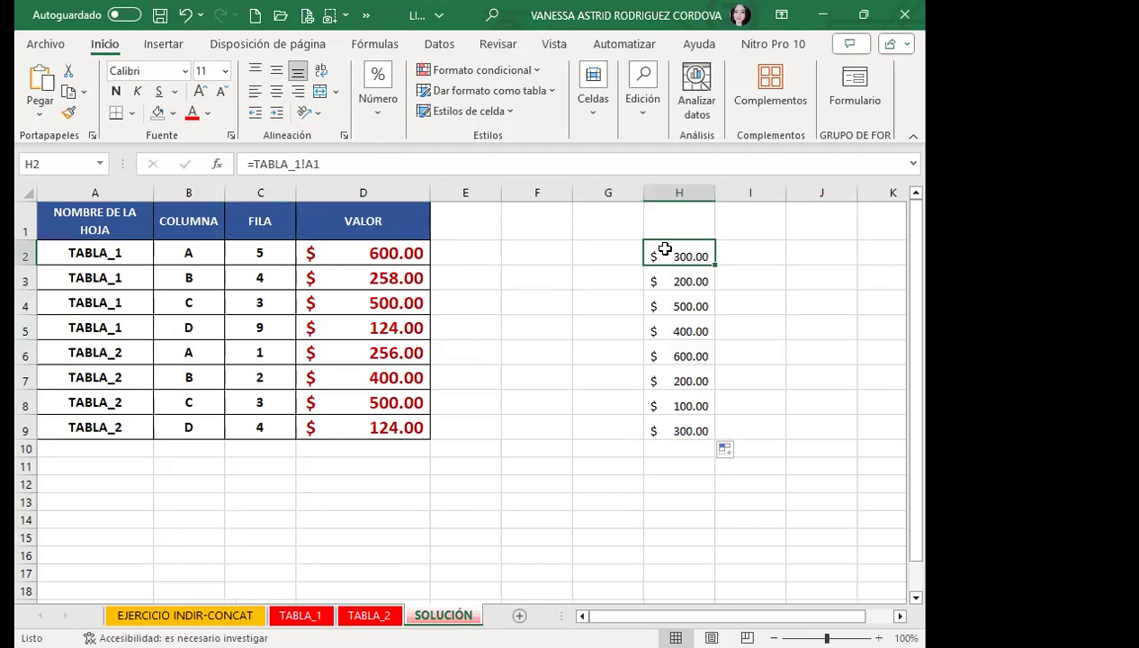
click(124, 252)
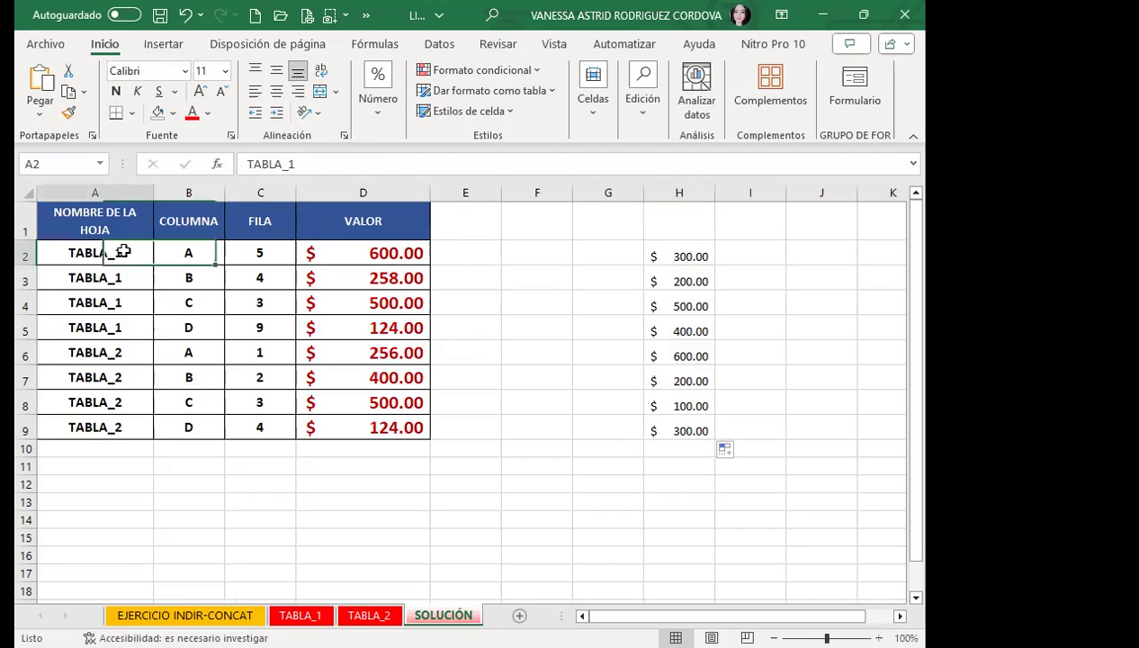
click(187, 246)
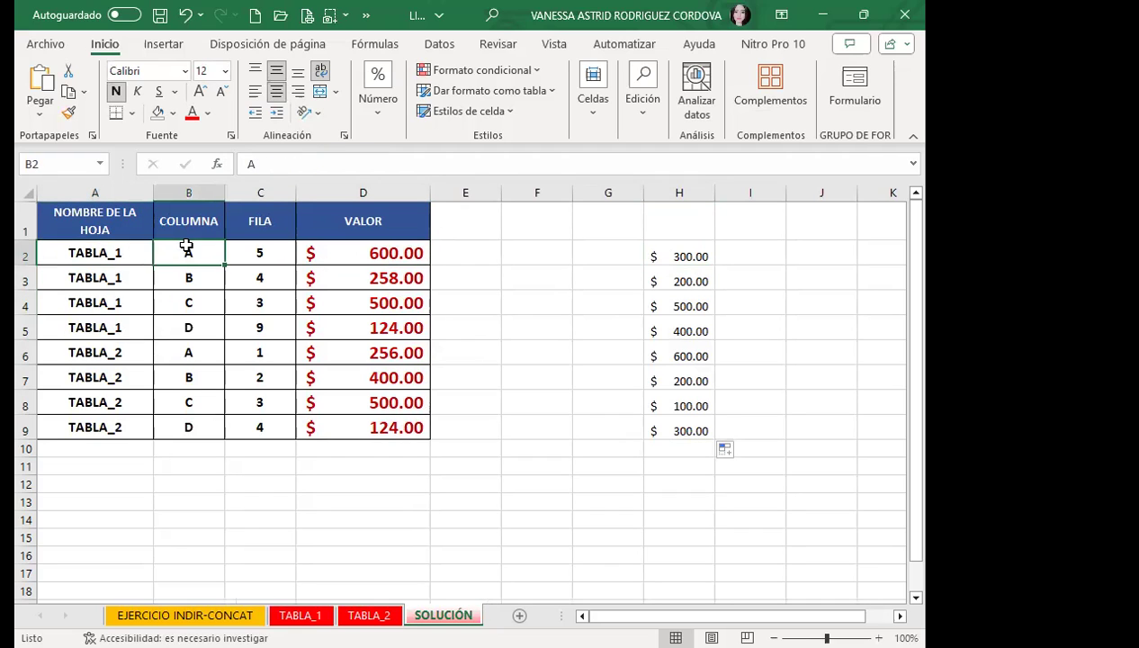
click(265, 255)
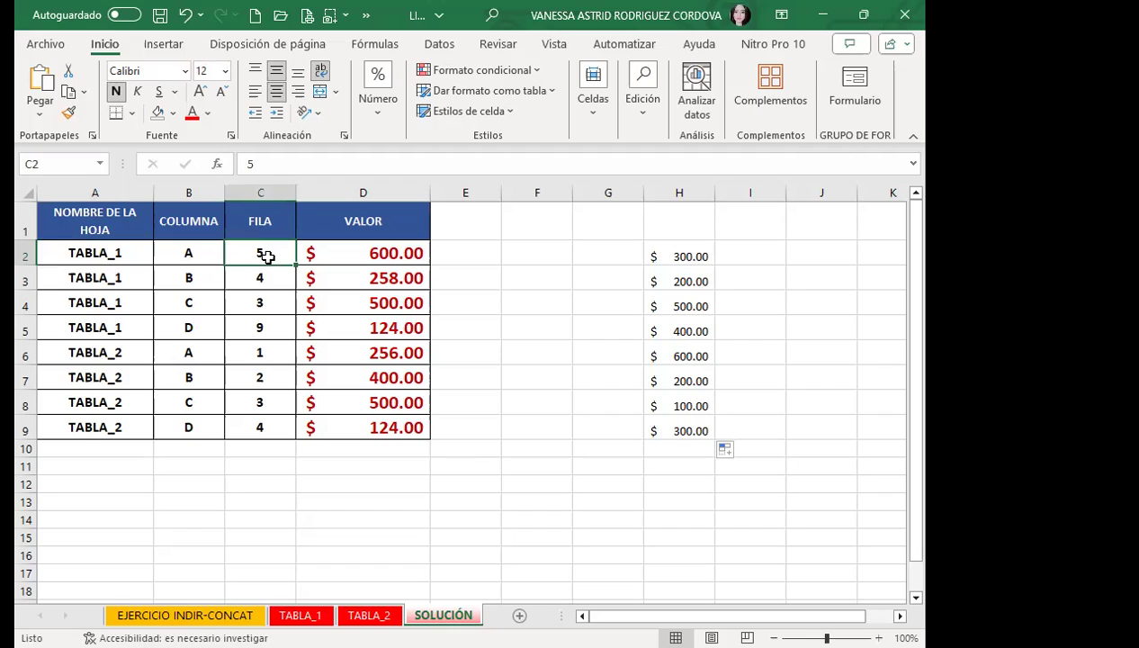
click(662, 254)
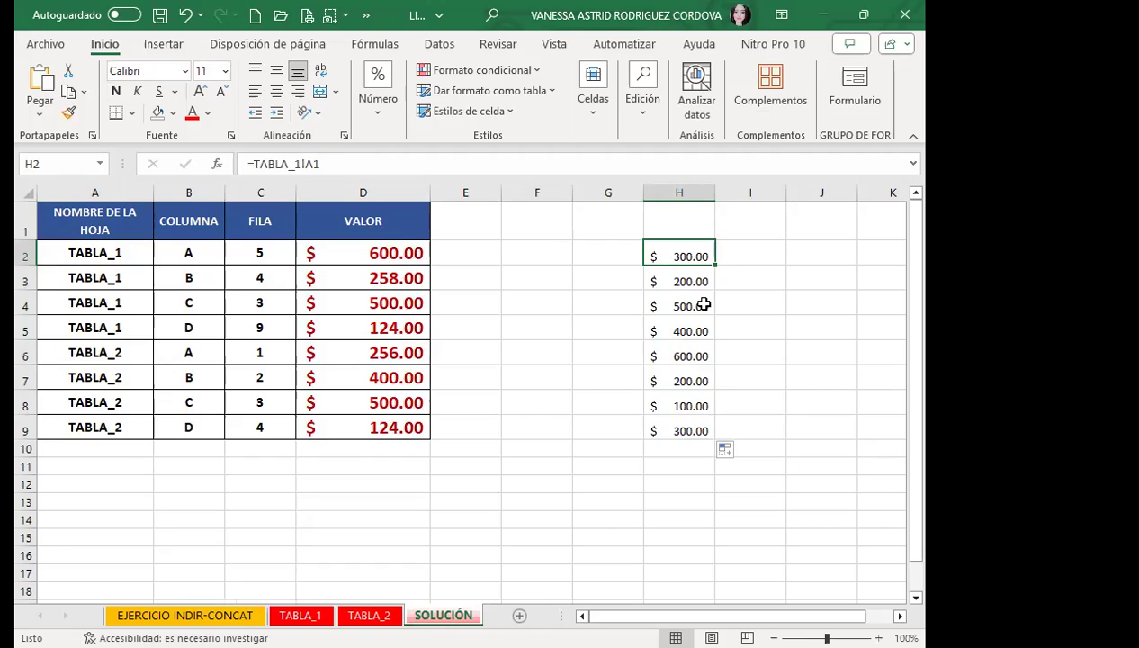
click(362, 250)
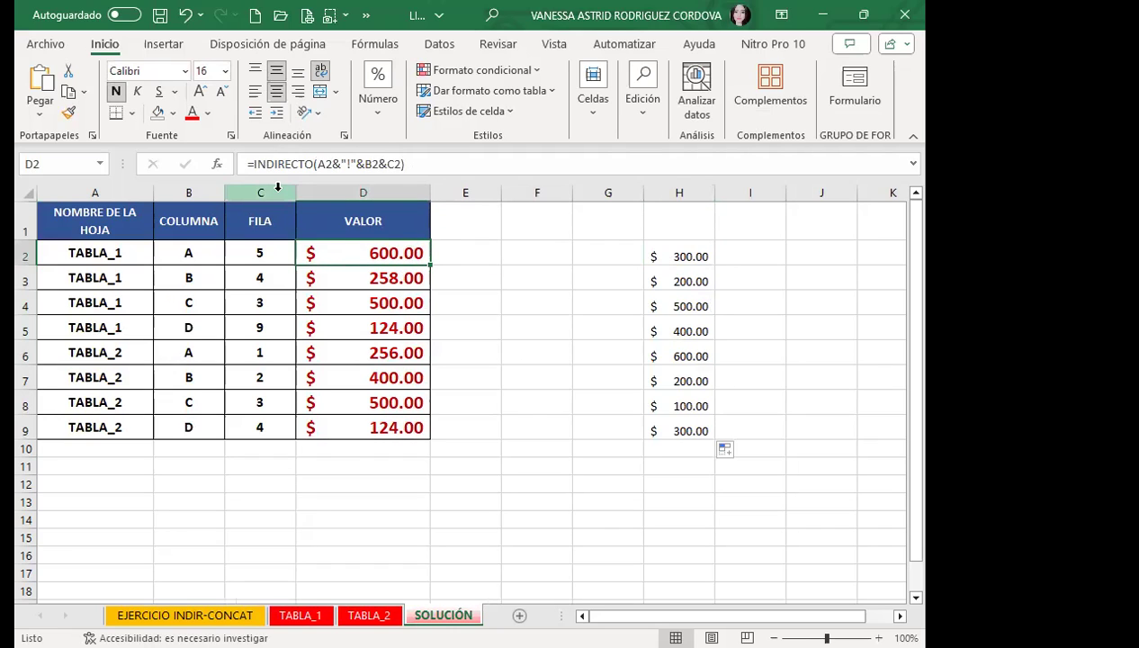
click(194, 255)
click(256, 251)
click(215, 251)
click(257, 252)
click(358, 253)
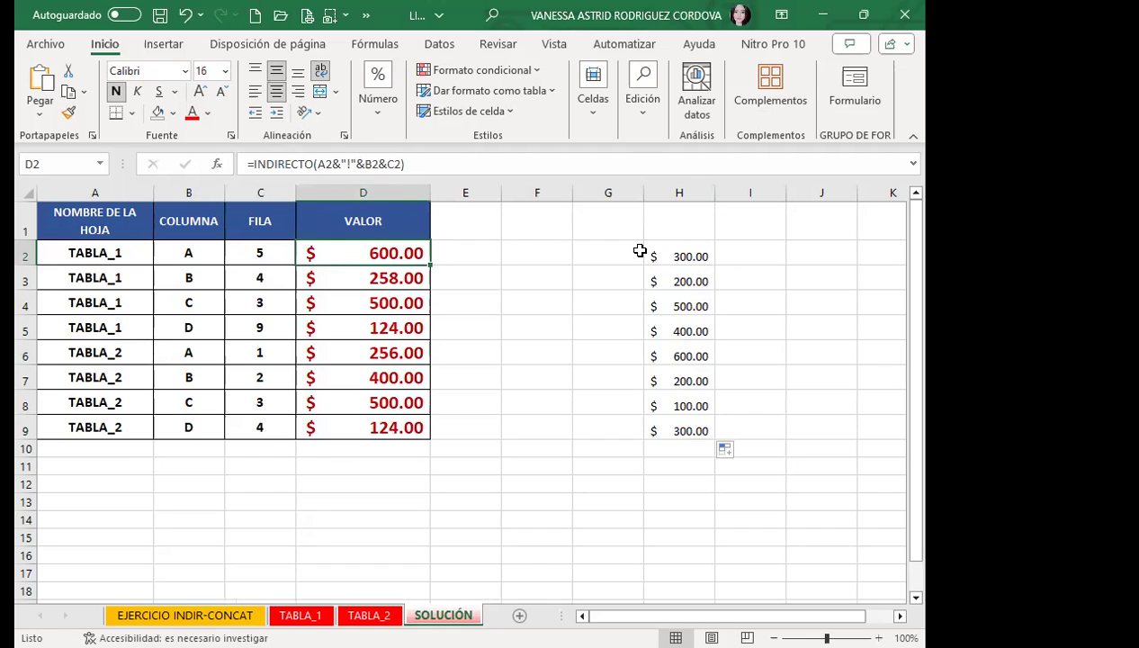
Delete the H2:H9 direct-reference values, keeping the A1:D9 INDIRECTO table.
drag(663, 255, 671, 416)
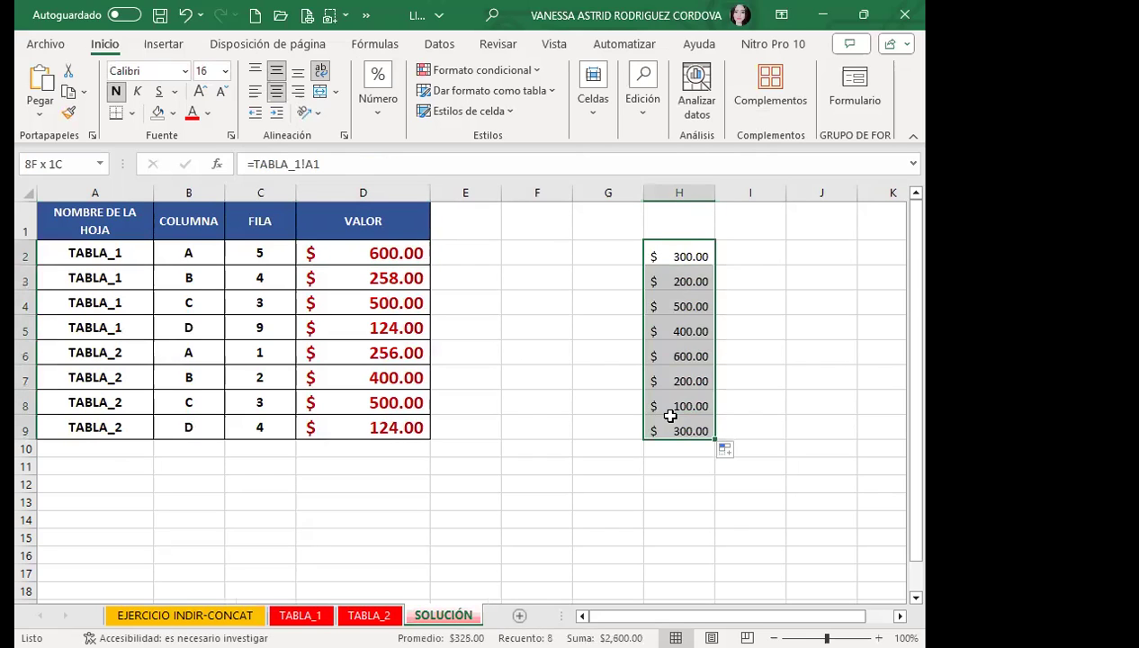
key(Delete)
click(576, 309)
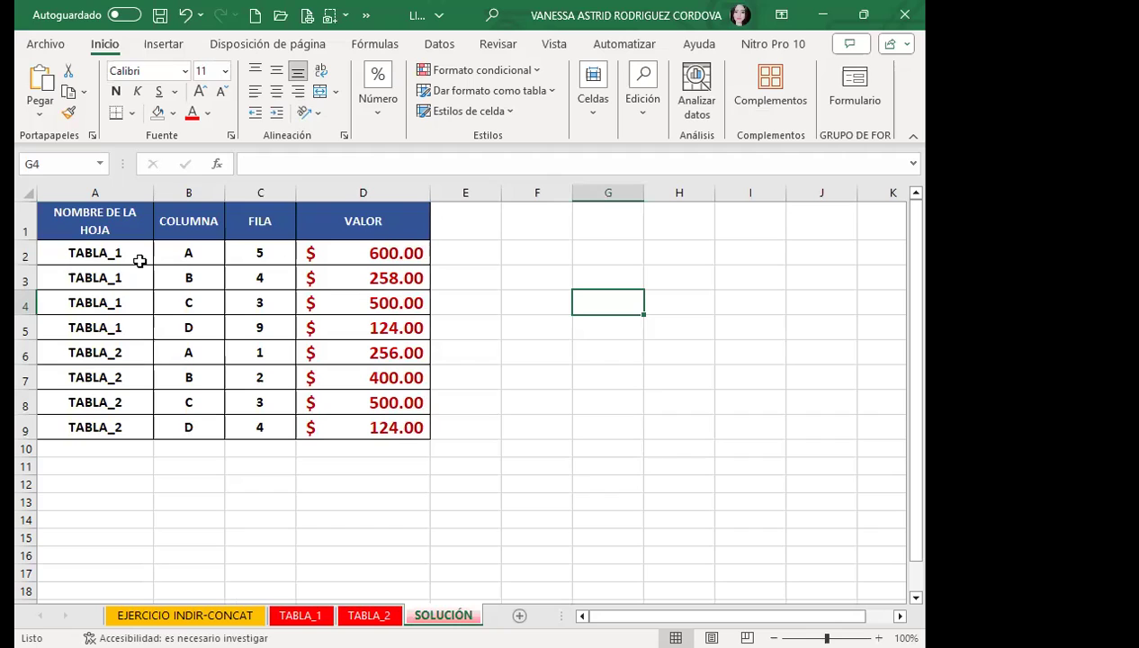
click(107, 252)
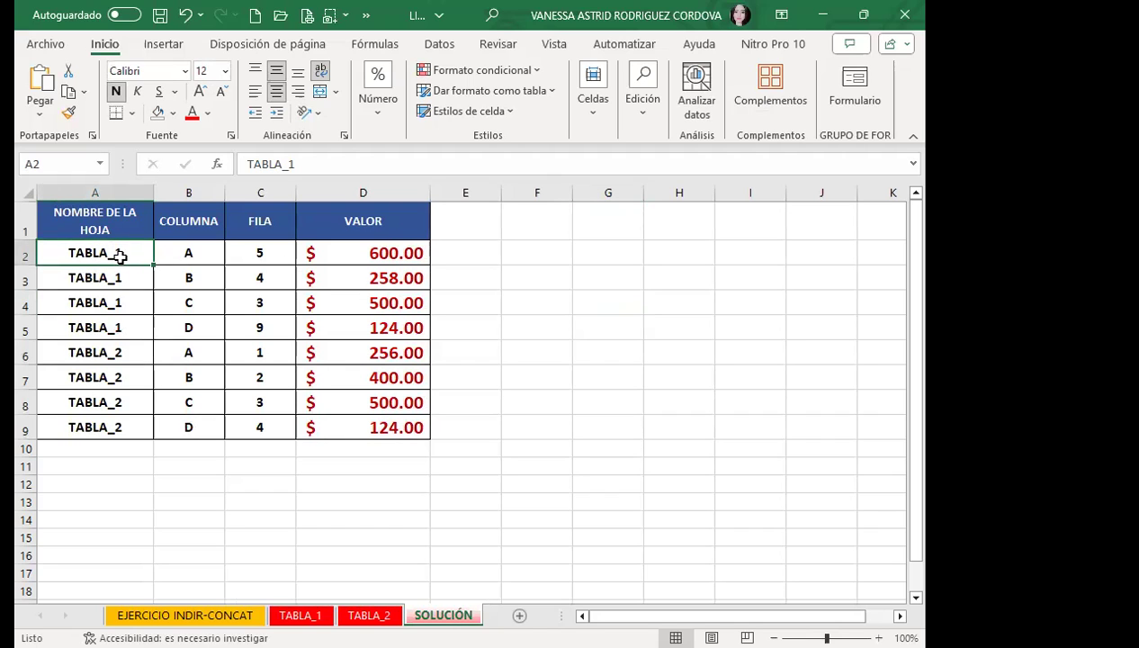
click(633, 259)
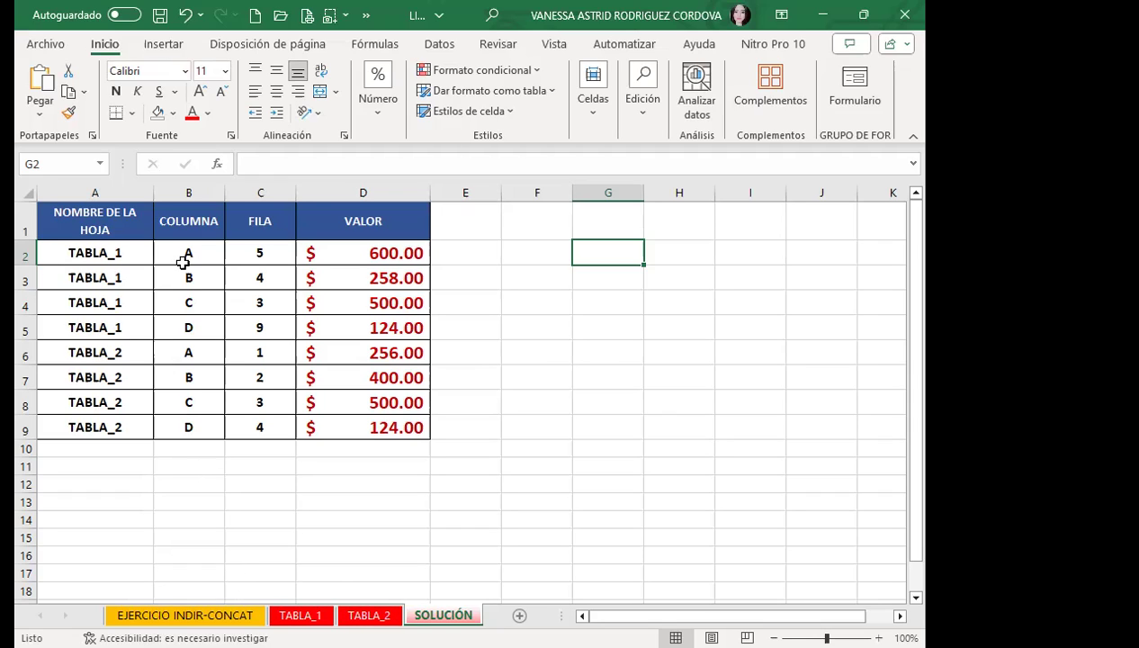
Review the INDIRECTO formulas in D2 and D5 and the TABLA_2 sheet, then return to the phone workbook.
click(322, 251)
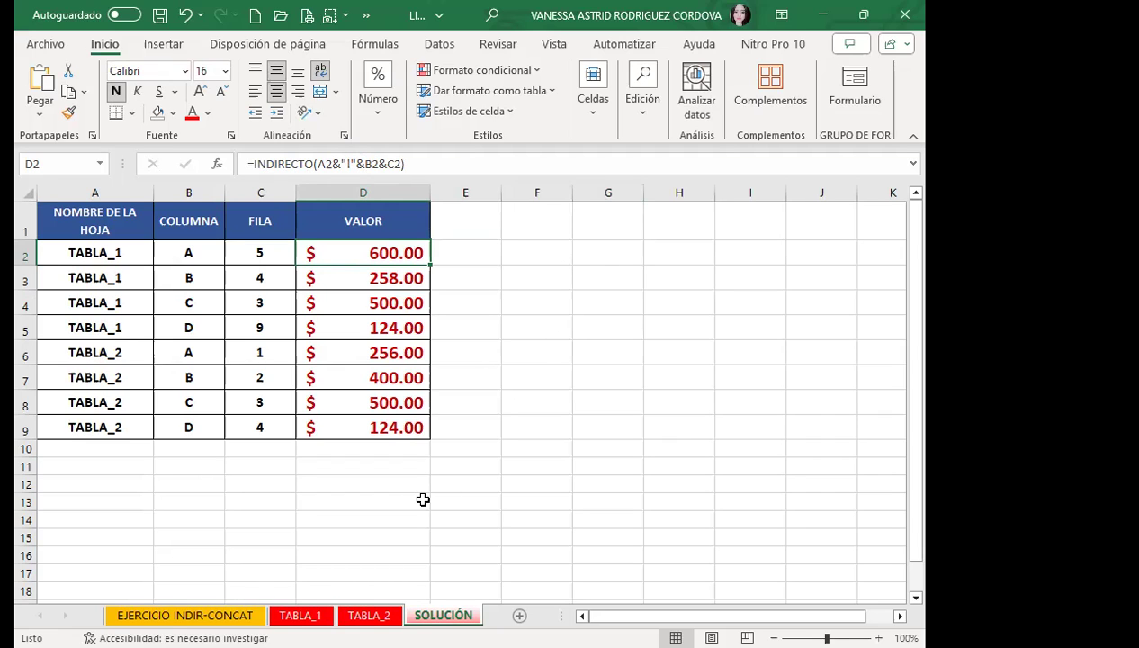
click(367, 613)
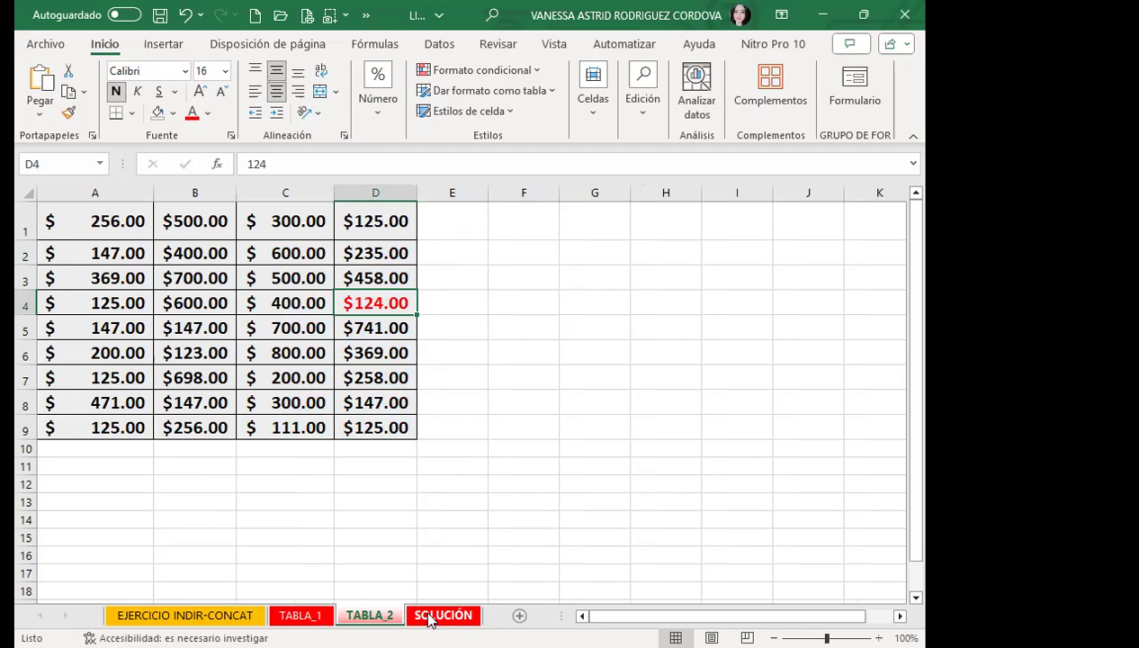
key(ctrl+Page_Down)
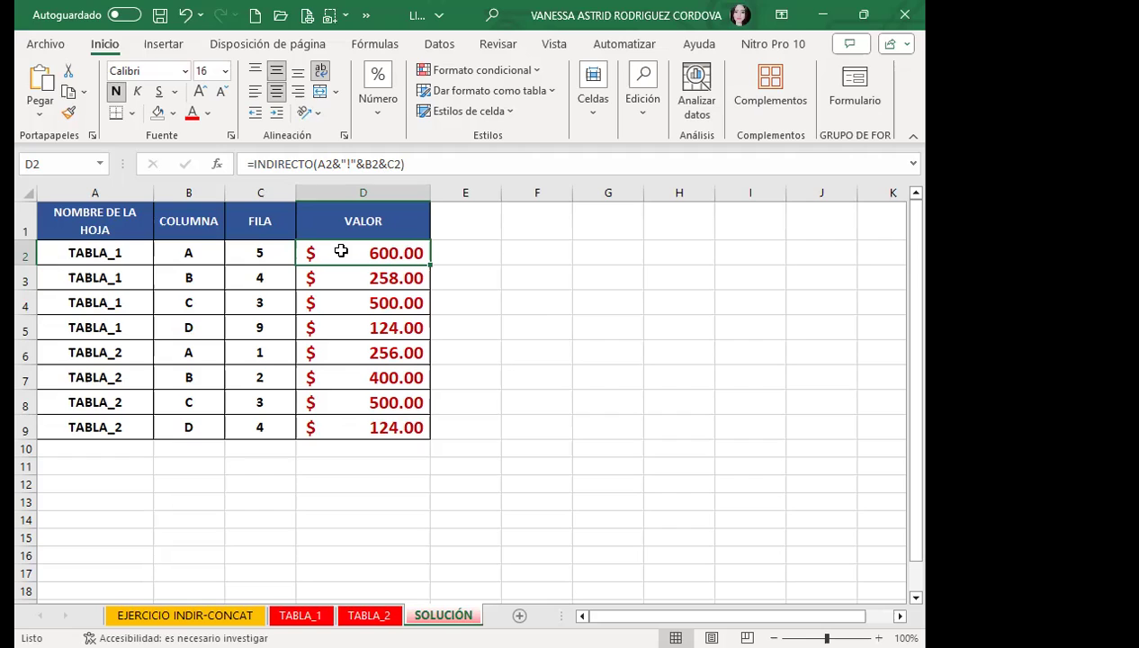
click(554, 321)
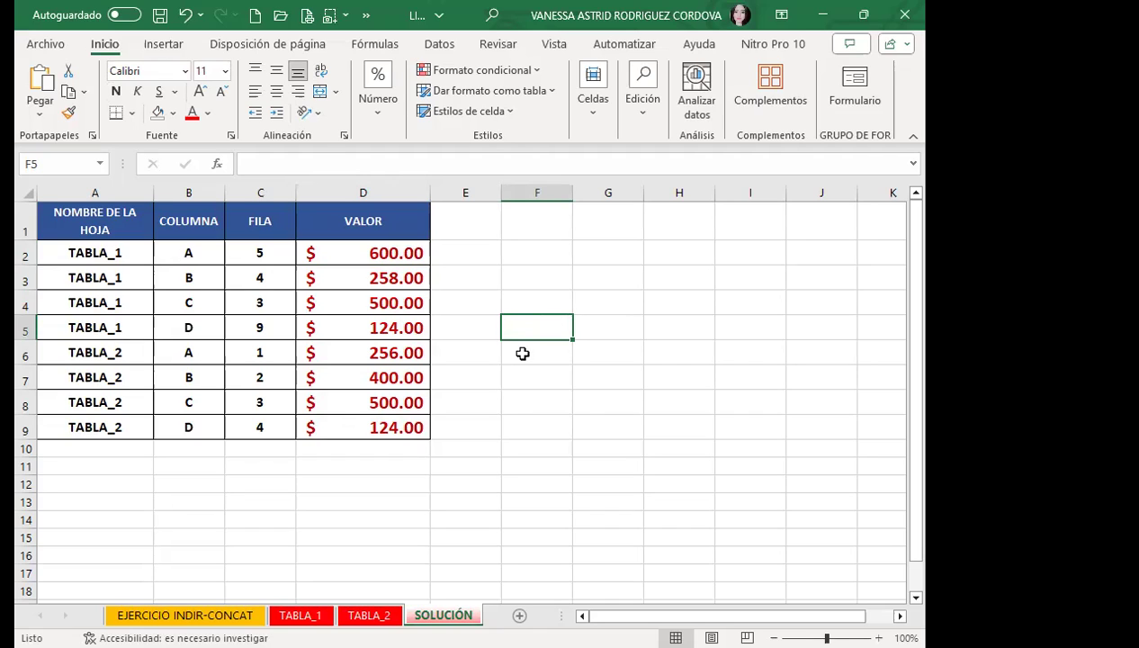
click(510, 424)
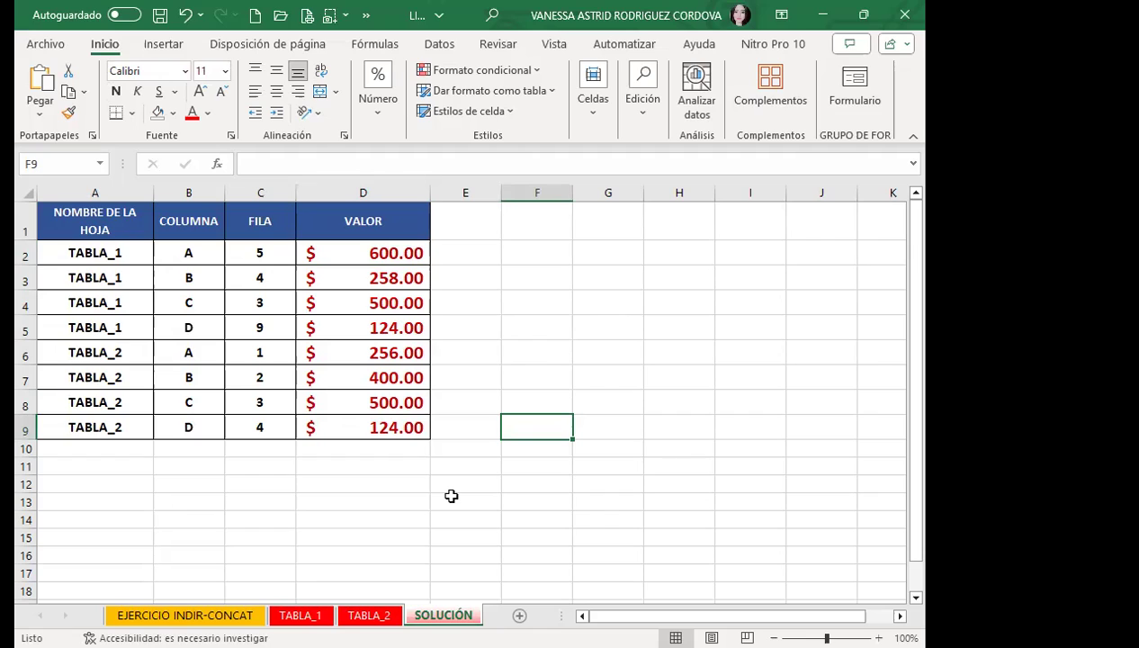
click(565, 318)
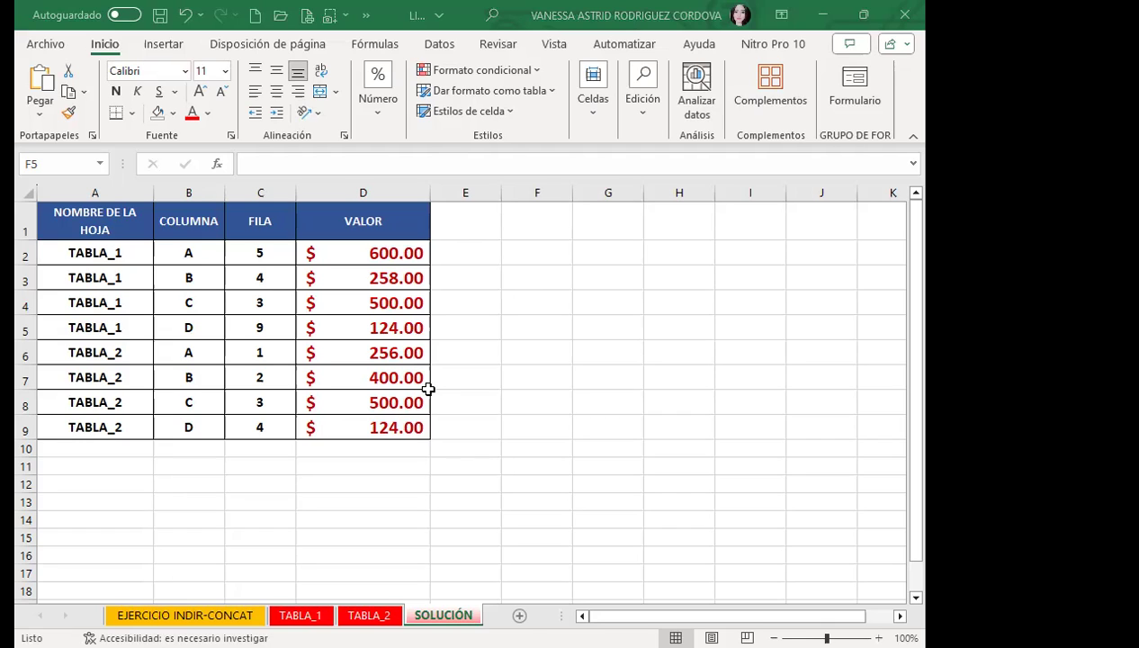
click(493, 412)
click(408, 327)
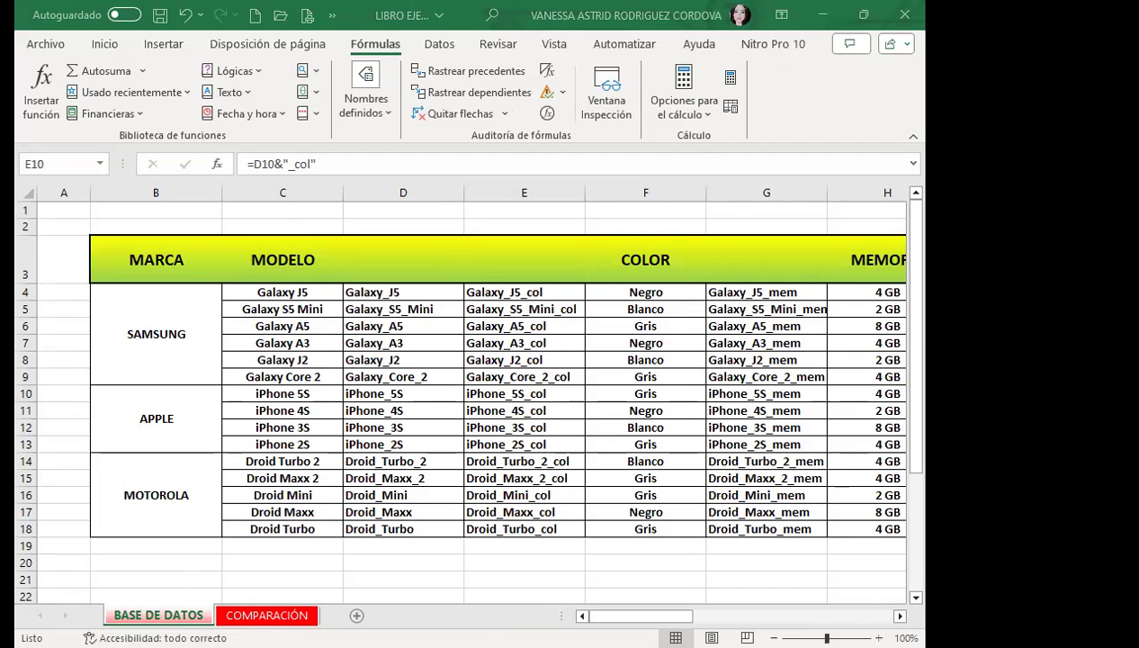
click(306, 358)
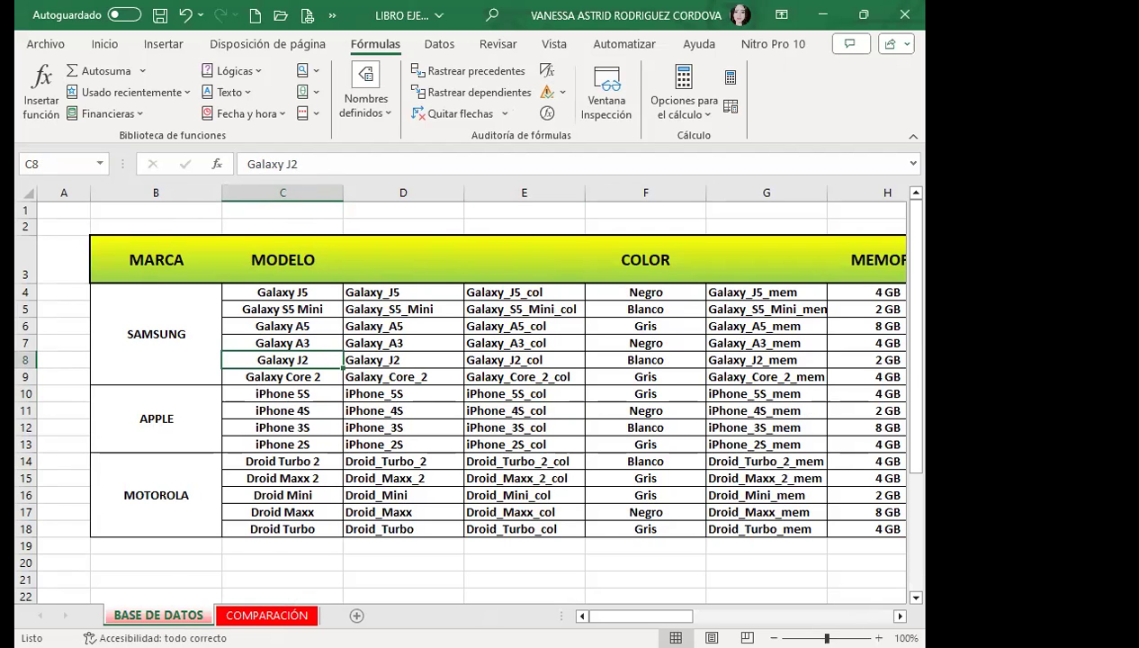
click(900, 615)
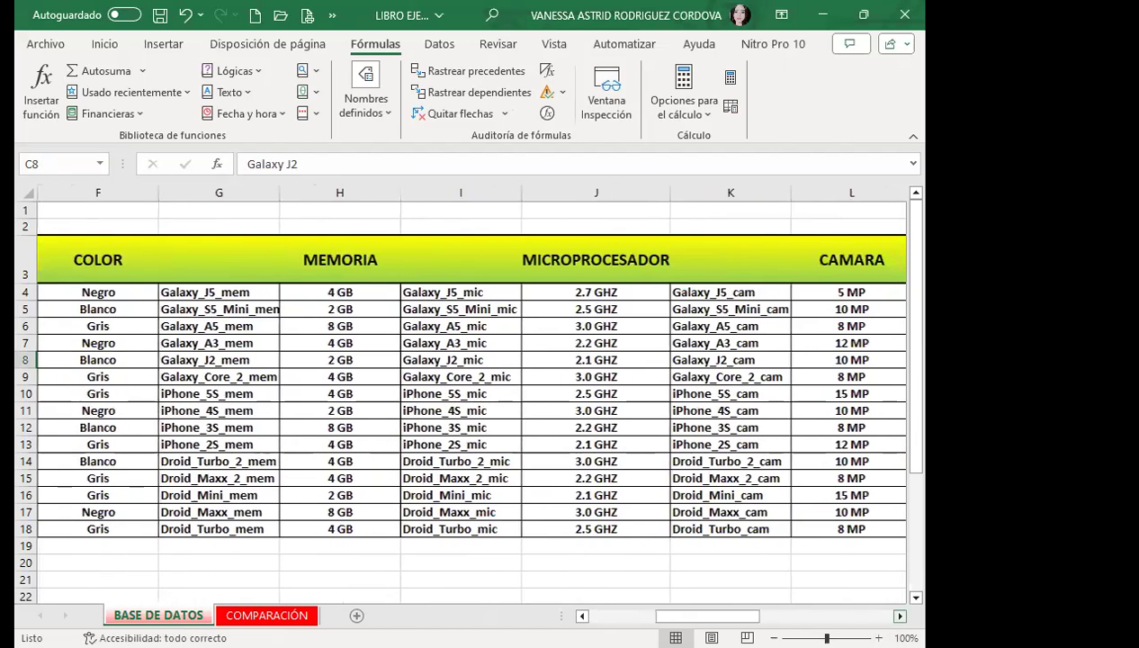
drag(899, 615, 899, 616)
Copy the SISTEMA OPERATIVO header format onto DESCUENTO in V3 and widen column V.
click(288, 248)
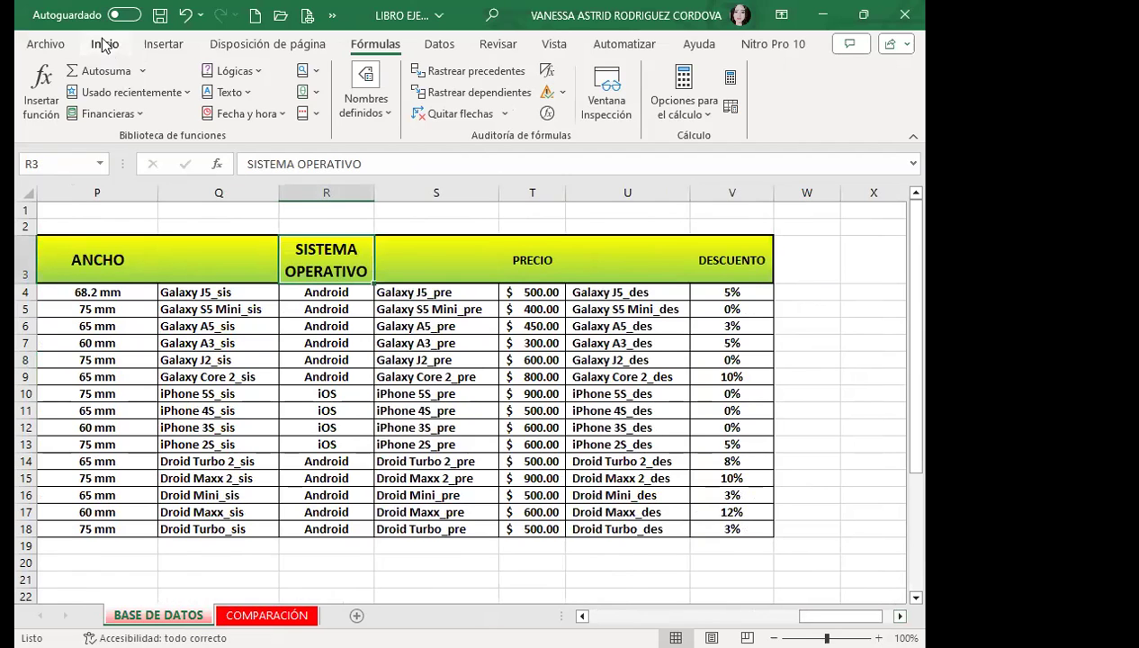
click(104, 44)
click(69, 112)
click(531, 260)
key(ctrl+z)
click(326, 260)
click(69, 112)
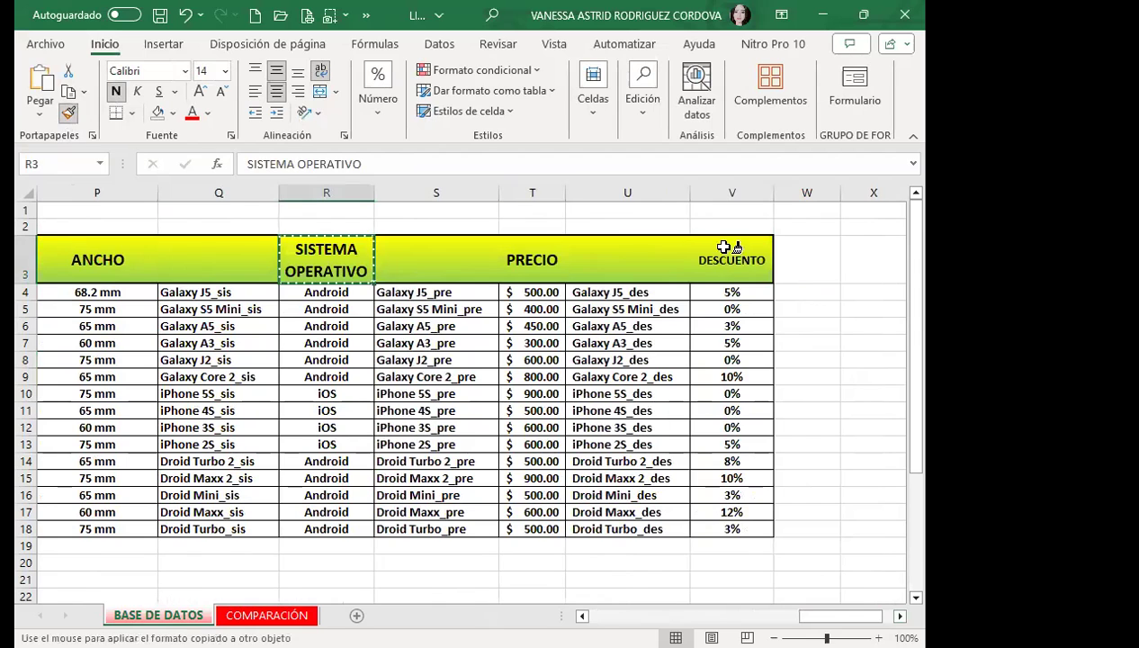
click(725, 246)
drag(773, 192, 796, 196)
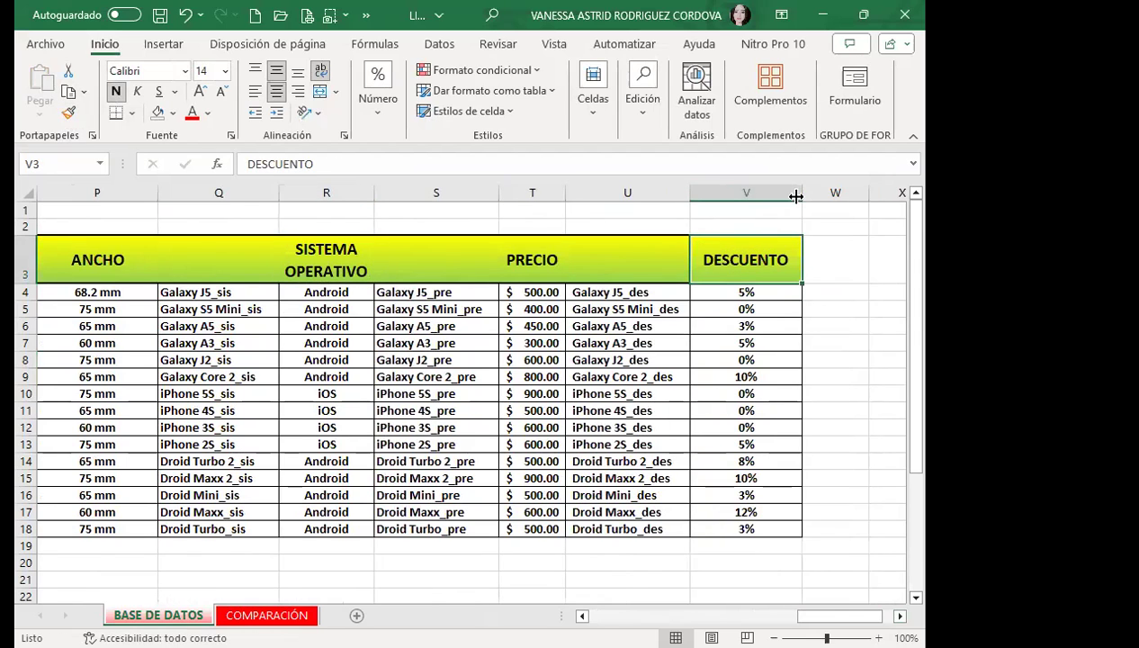
drag(837, 615, 629, 615)
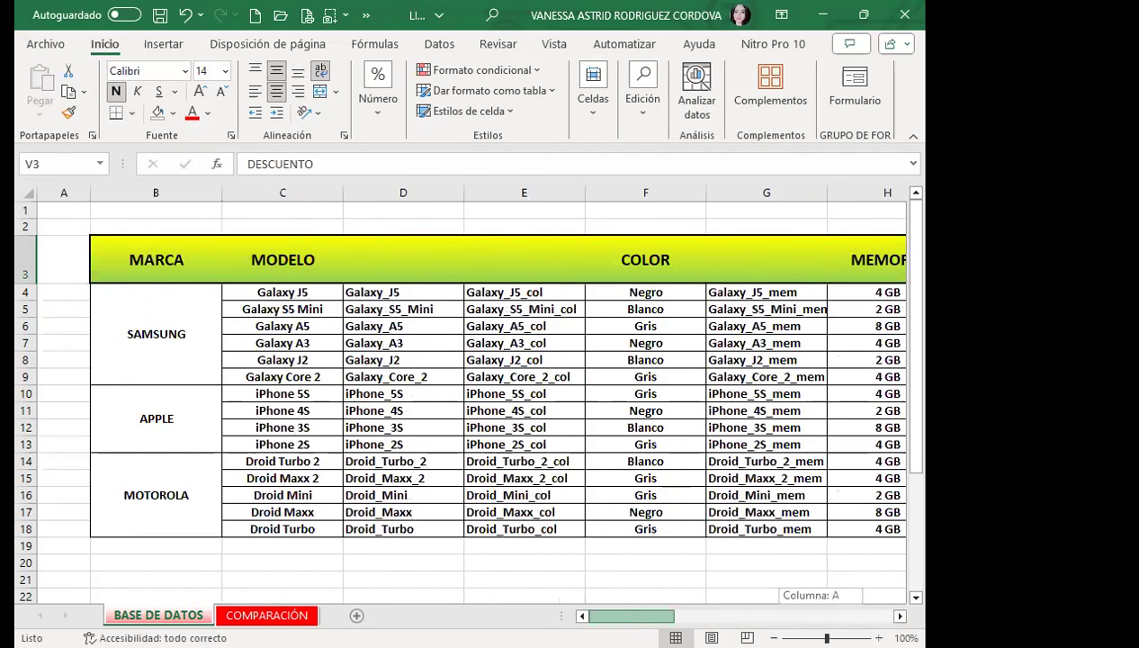
click(289, 307)
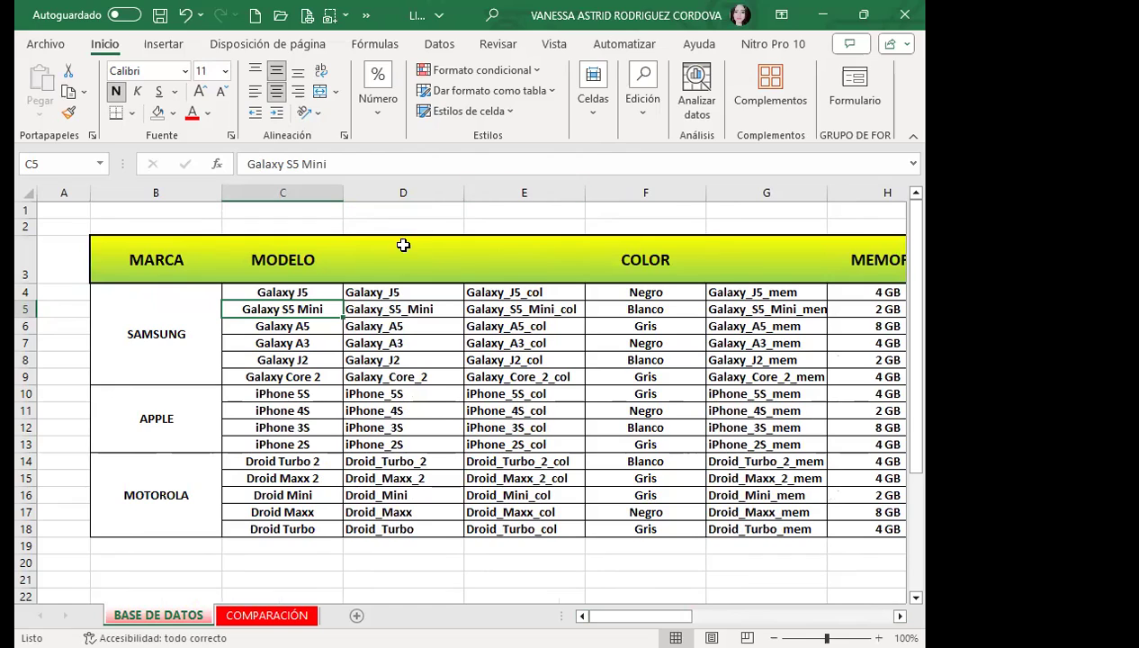
click(331, 287)
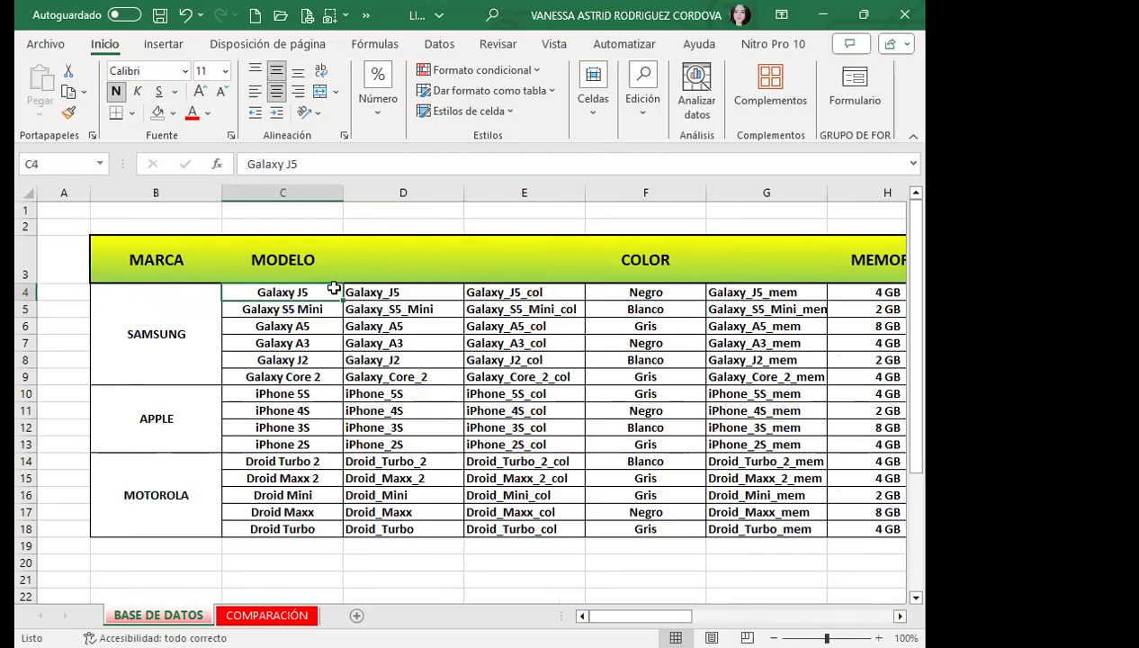
click(319, 308)
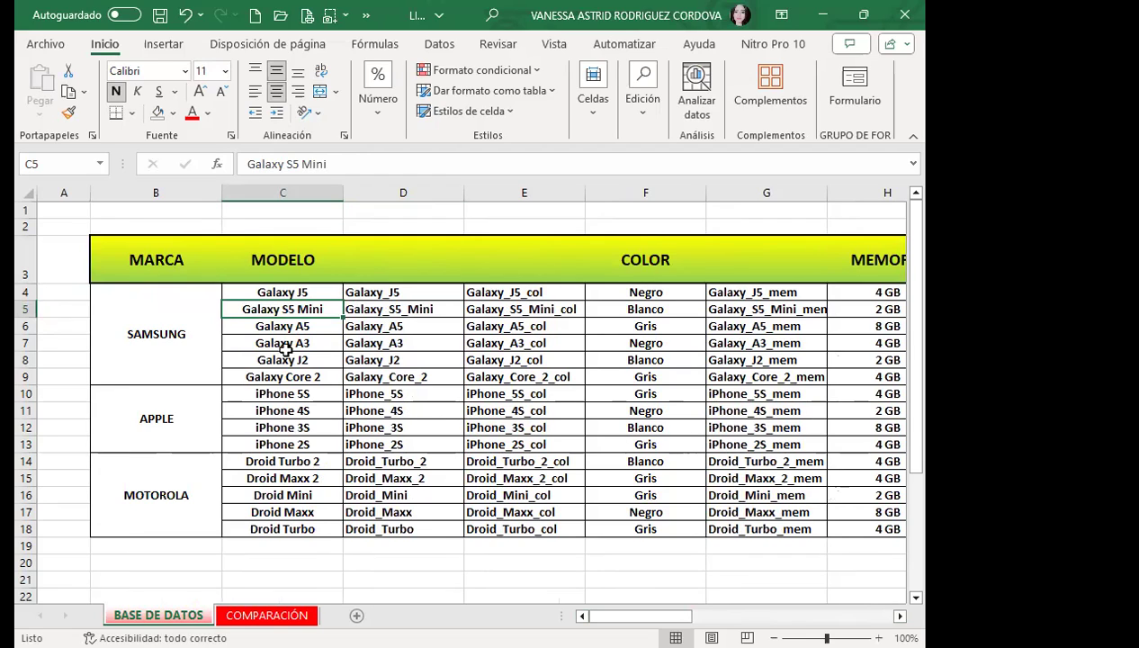
click(243, 341)
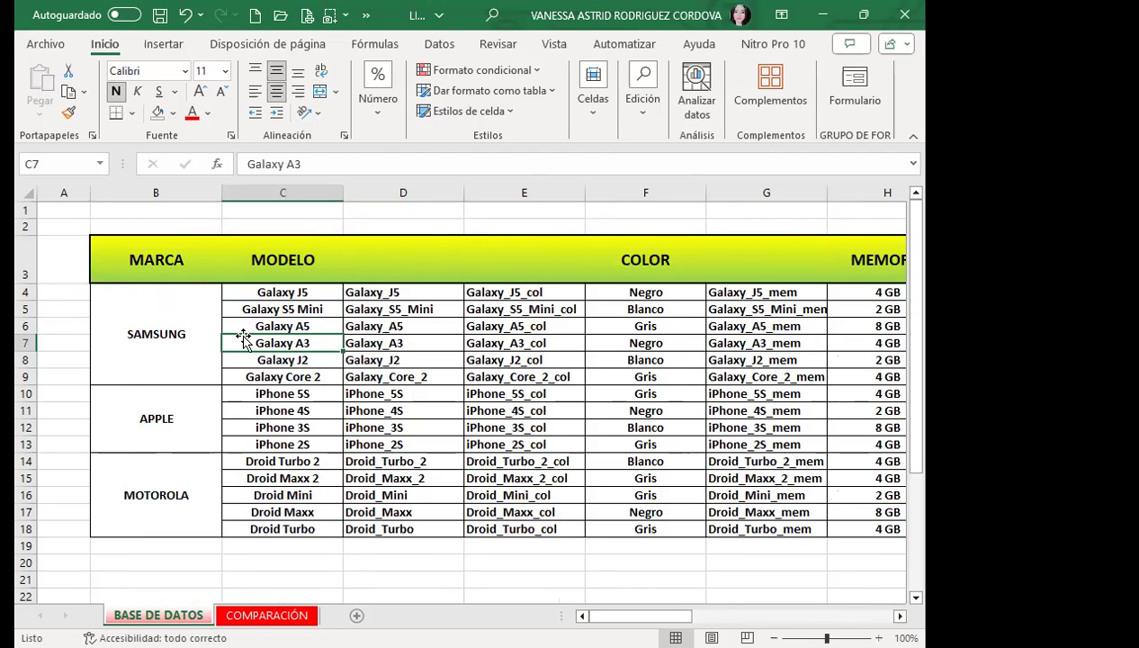
click(249, 291)
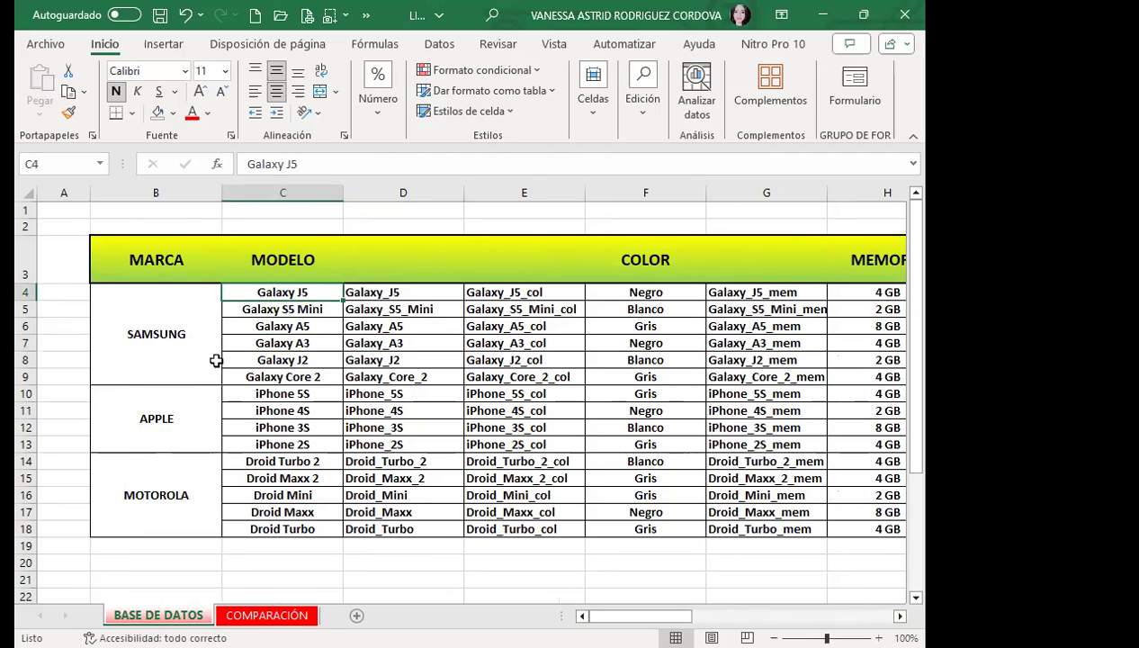
scroll(266, 365, down, 1)
scroll(261, 455, up, 1)
click(355, 295)
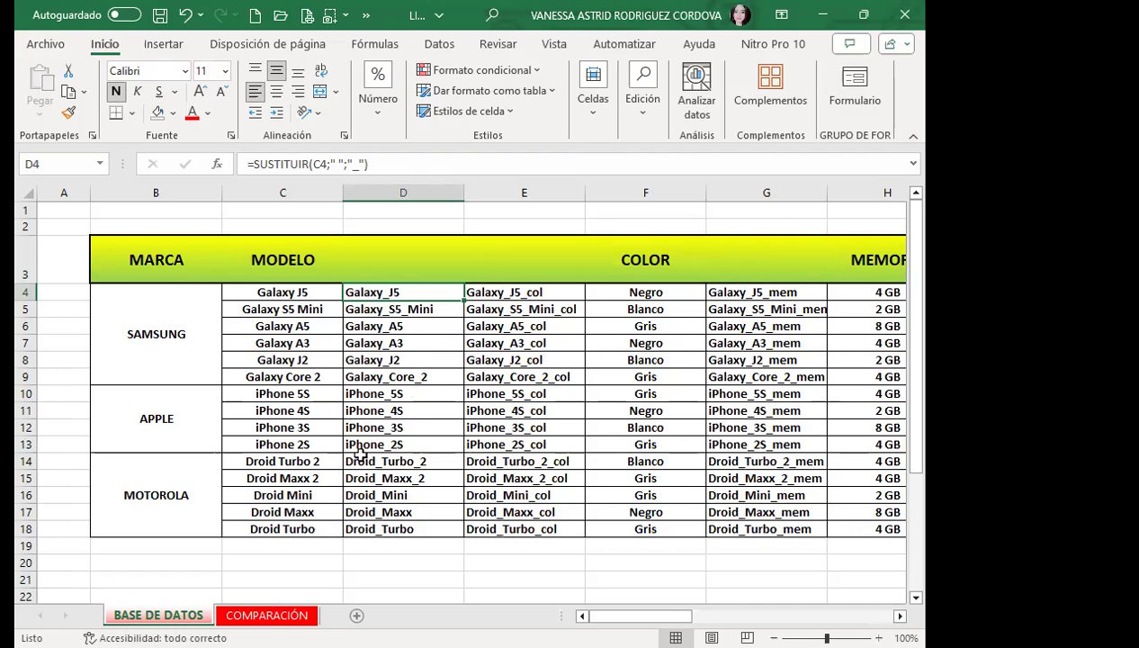
click(266, 616)
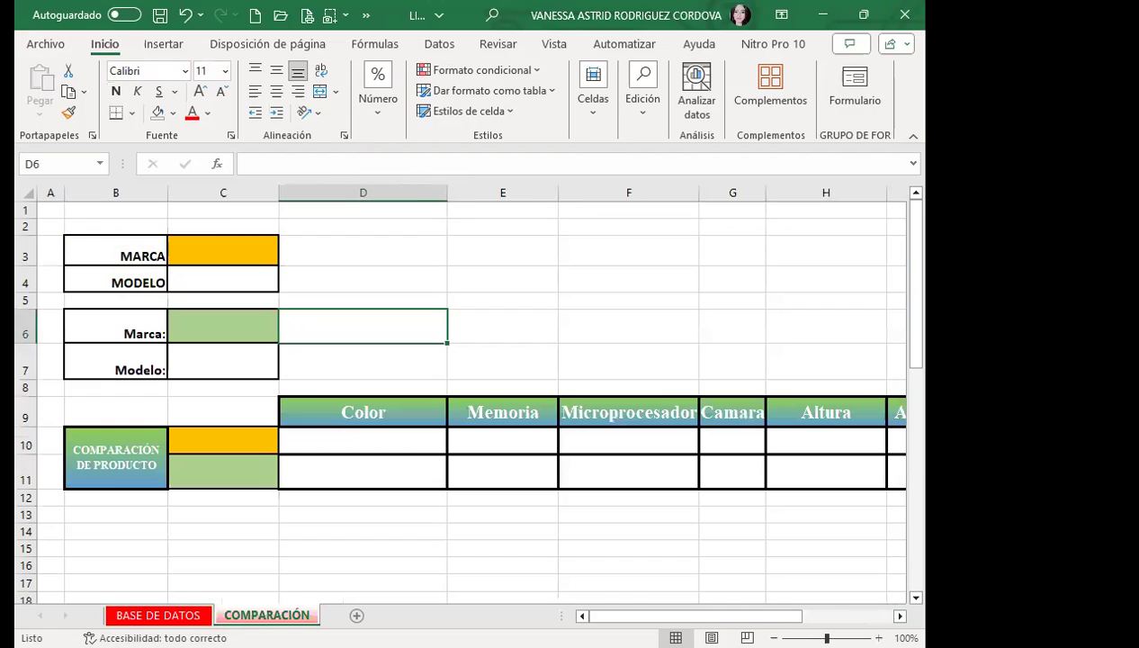
click(222, 436)
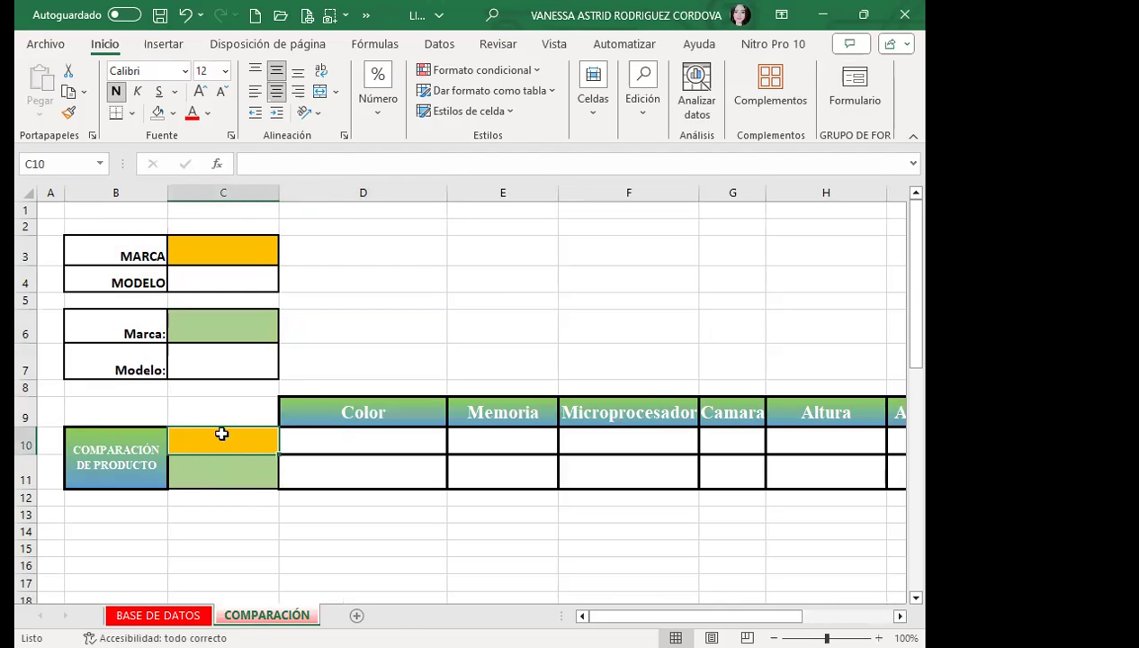
drag(219, 433, 221, 470)
click(305, 438)
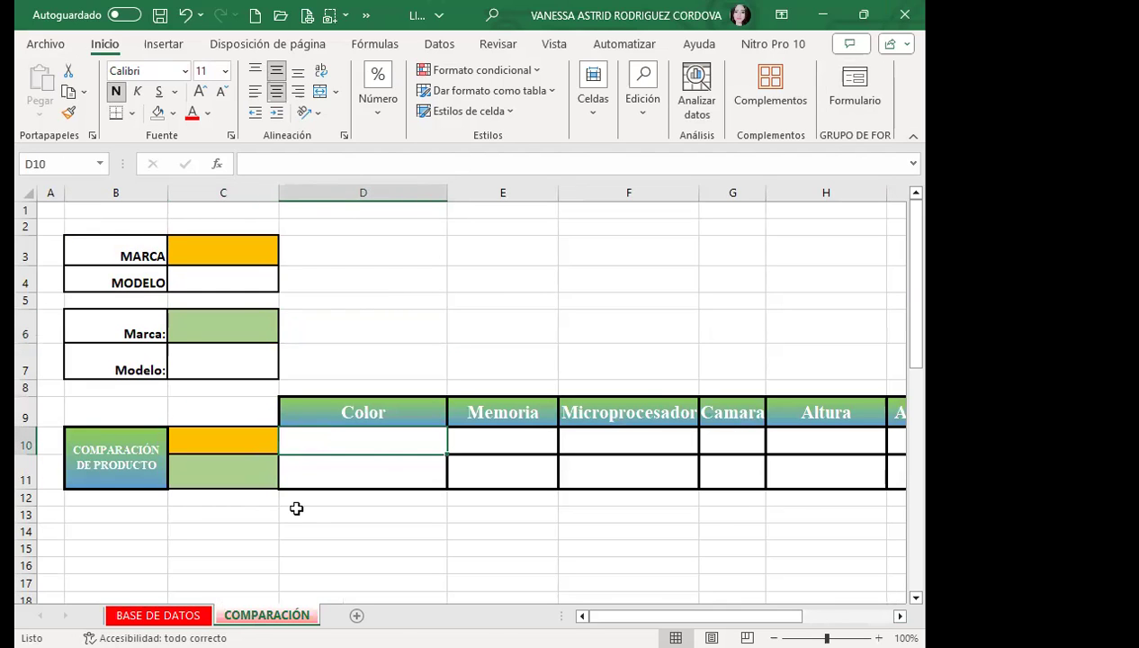
click(158, 616)
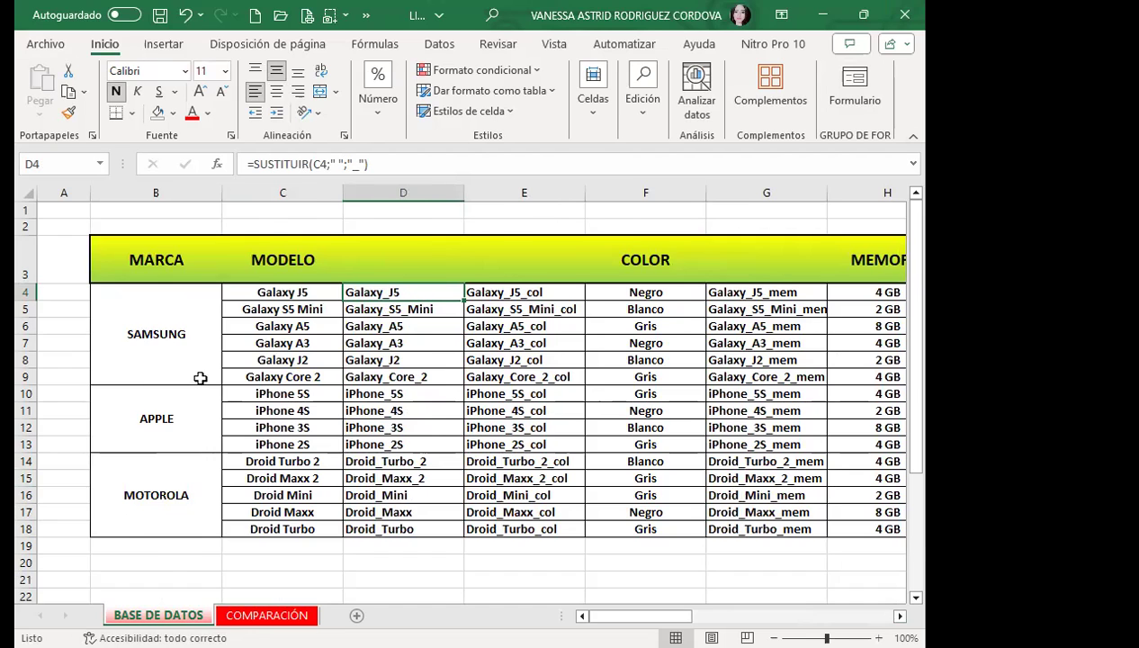
scroll(200, 378, down, 2)
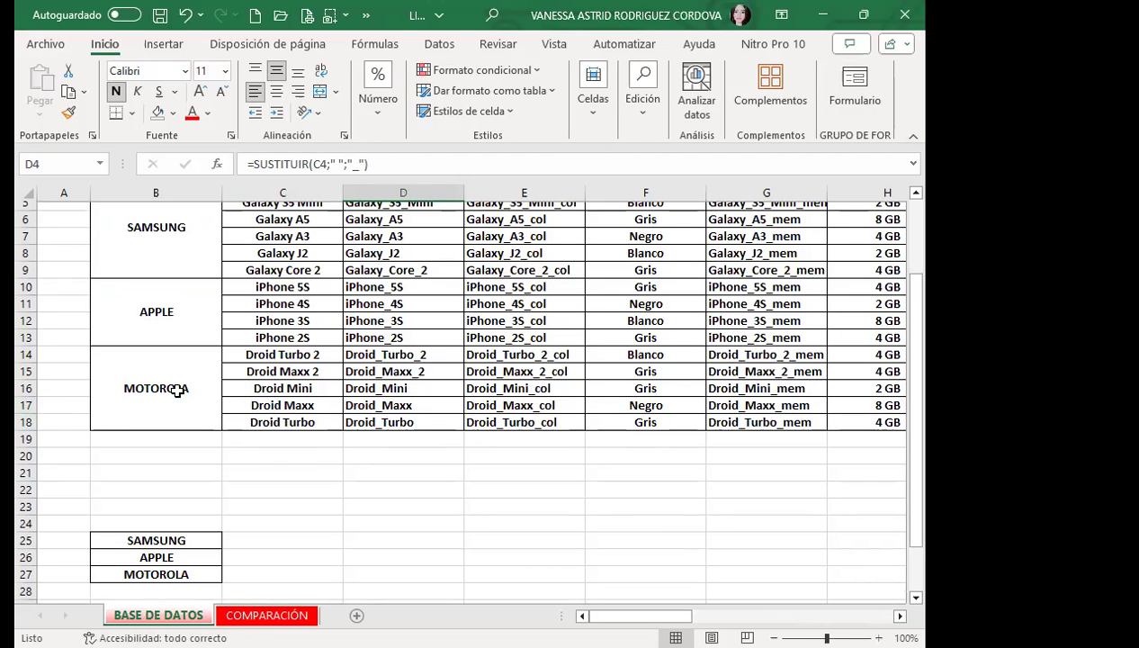
scroll(155, 431, up, 2)
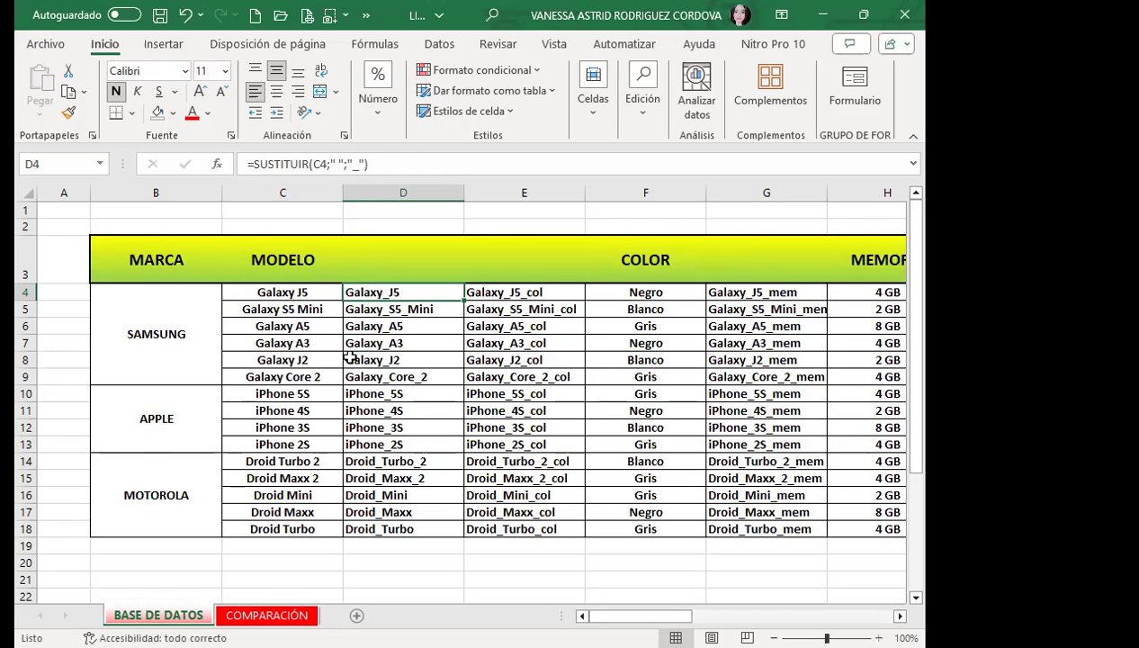
click(290, 356)
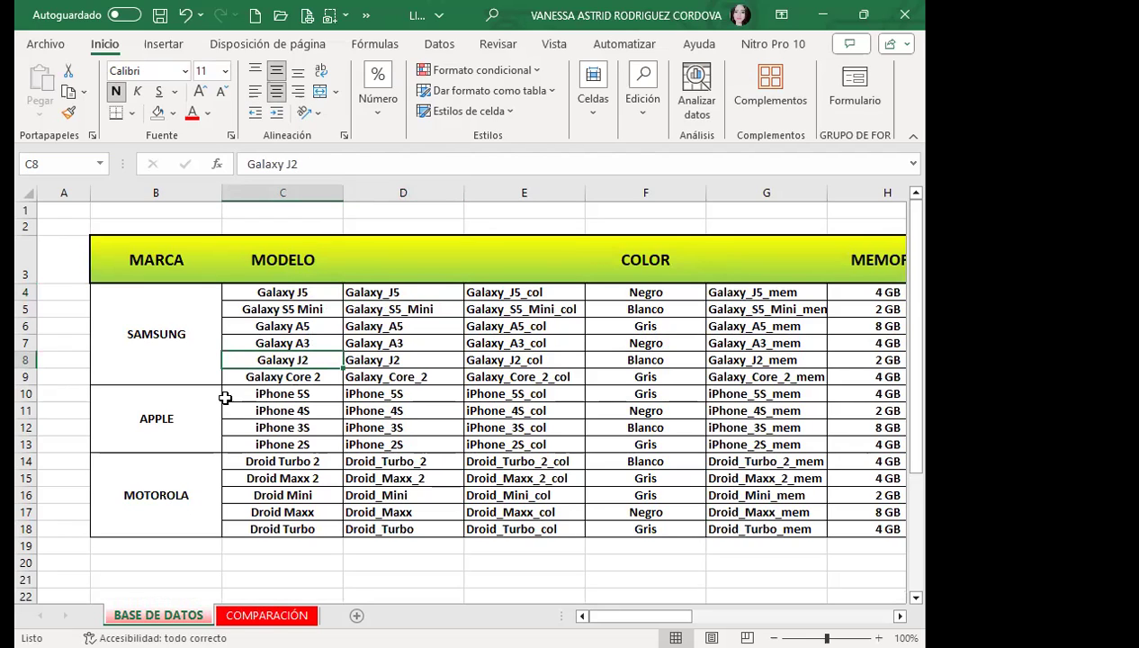
click(189, 430)
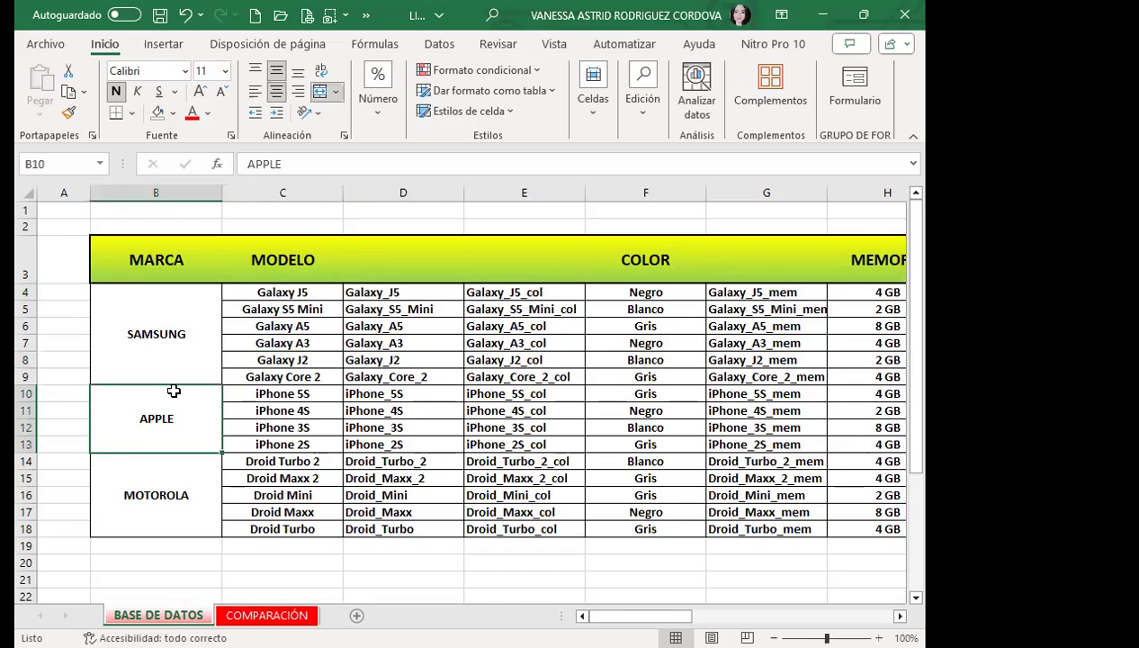
click(321, 401)
click(313, 413)
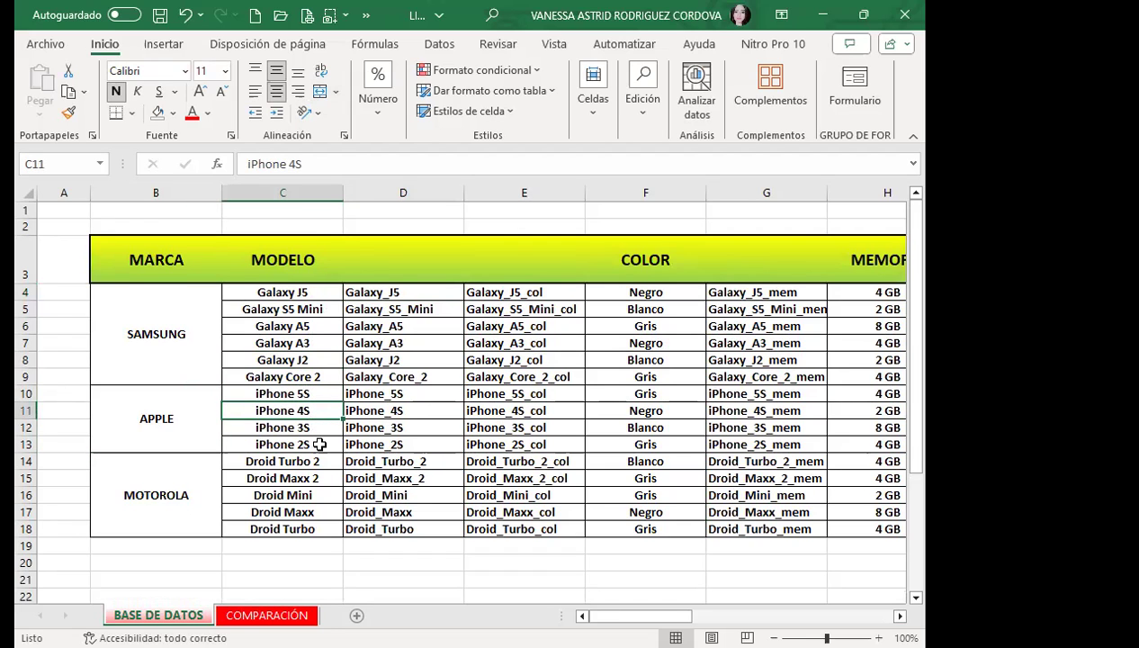
scroll(320, 445, down, 1)
click(189, 466)
drag(302, 410, 306, 469)
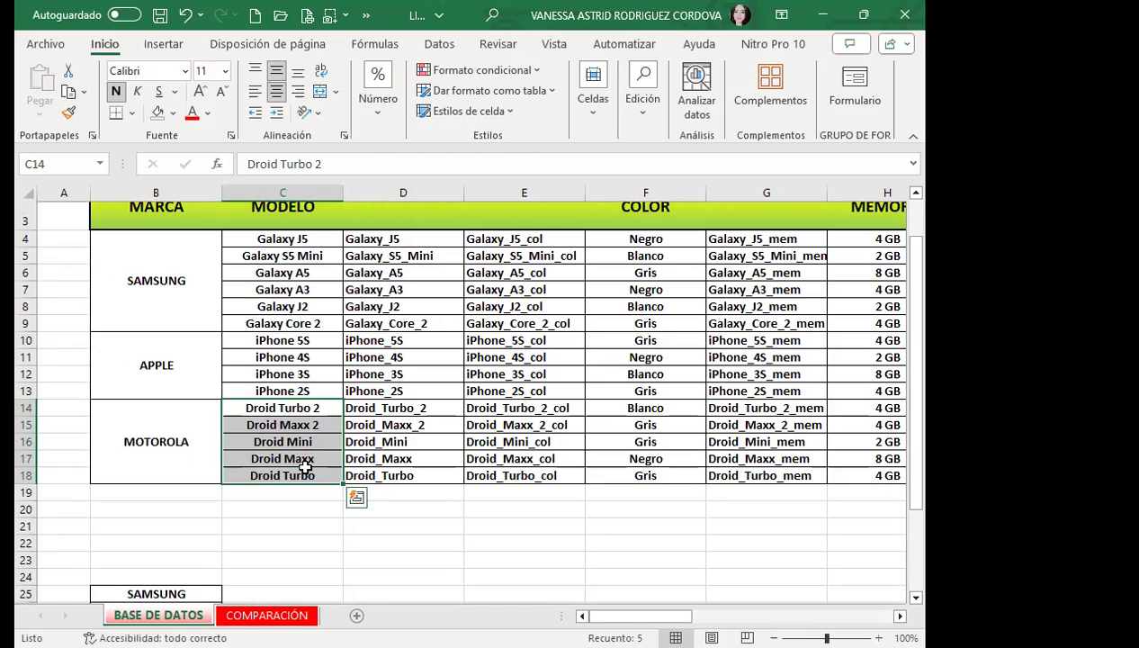
On COMPARACIÓN, point out model cells C10 and C11 and the Color header formula.
click(304, 616)
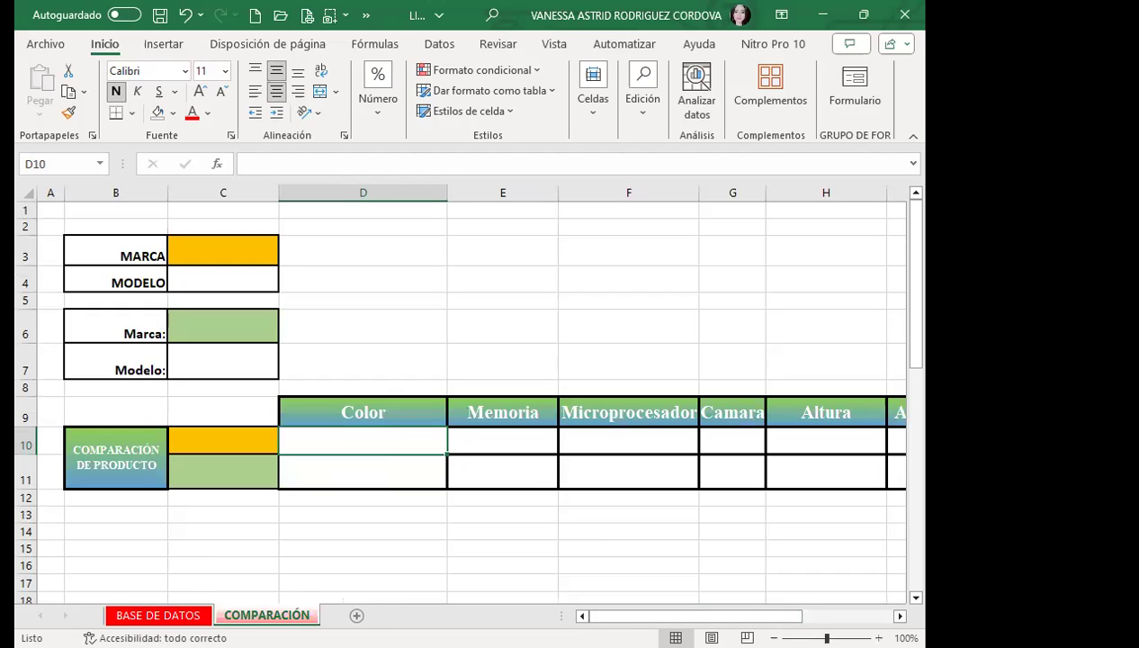
click(232, 440)
click(225, 471)
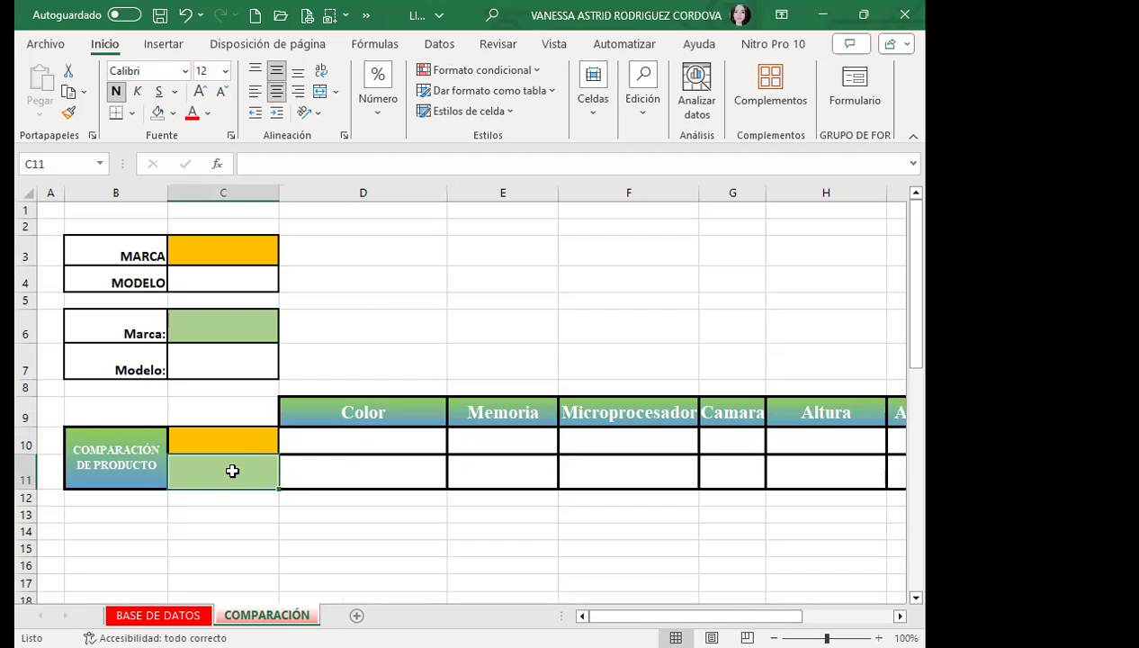
click(404, 411)
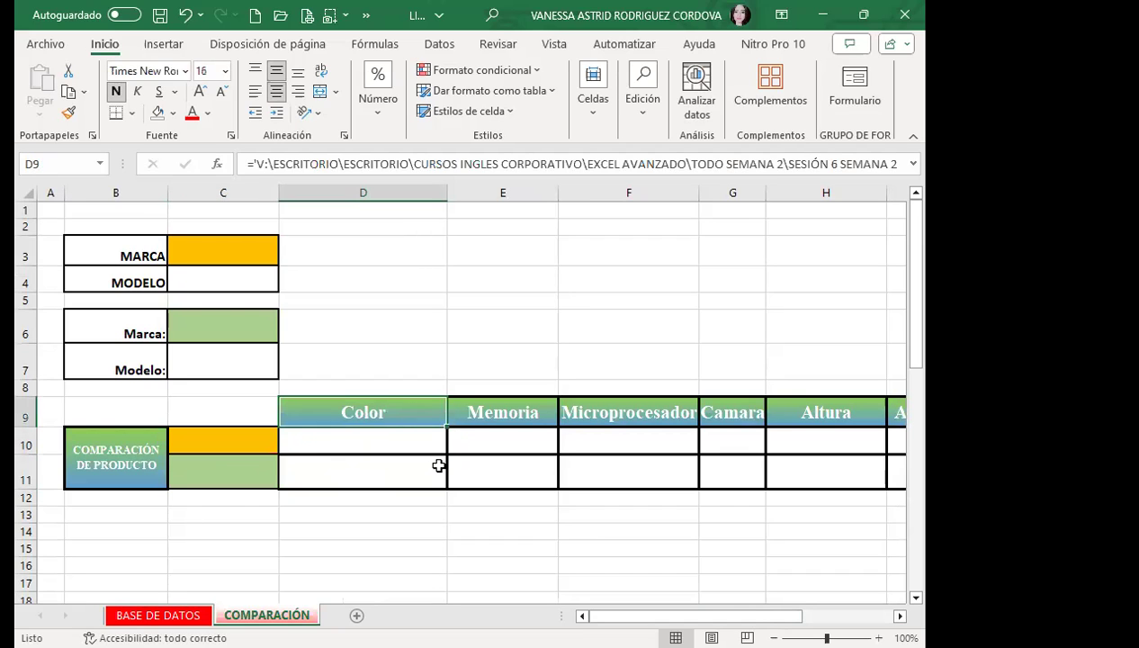
key(ctrl+Page_Up)
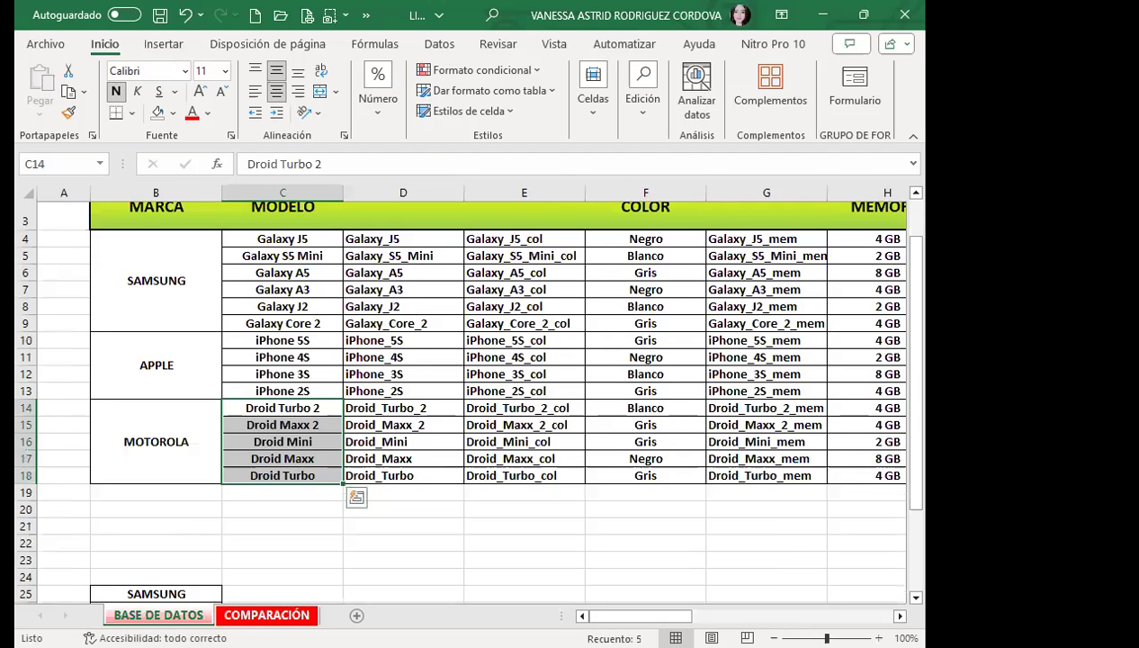
key(ctrl+Page_Down)
drag(760, 619, 850, 617)
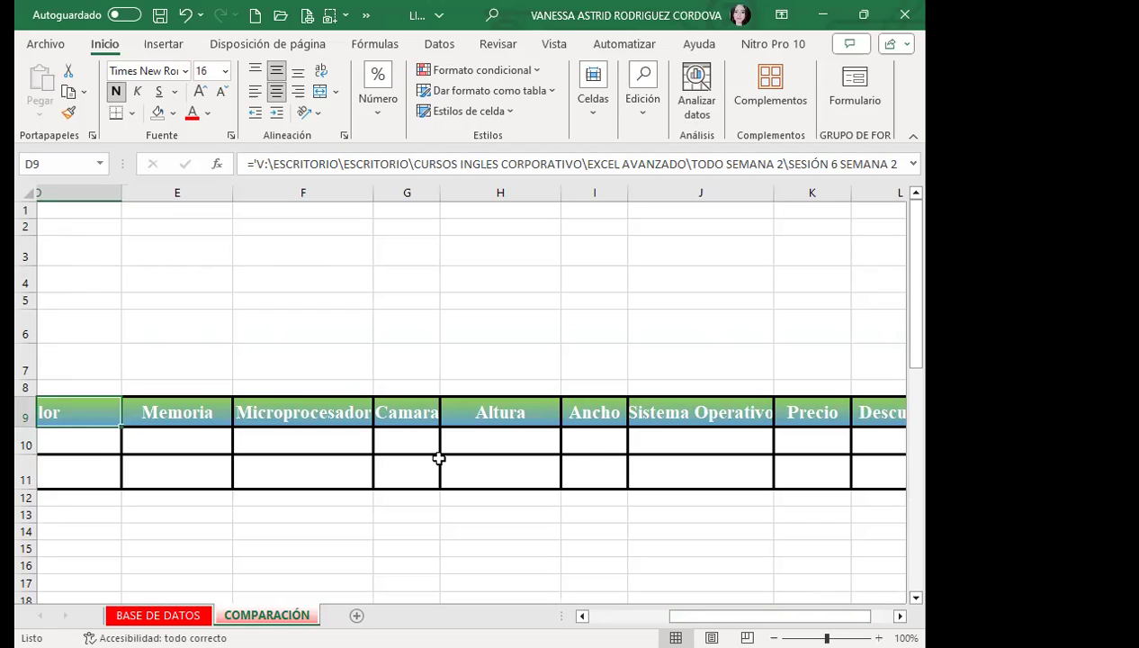
drag(765, 616, 788, 616)
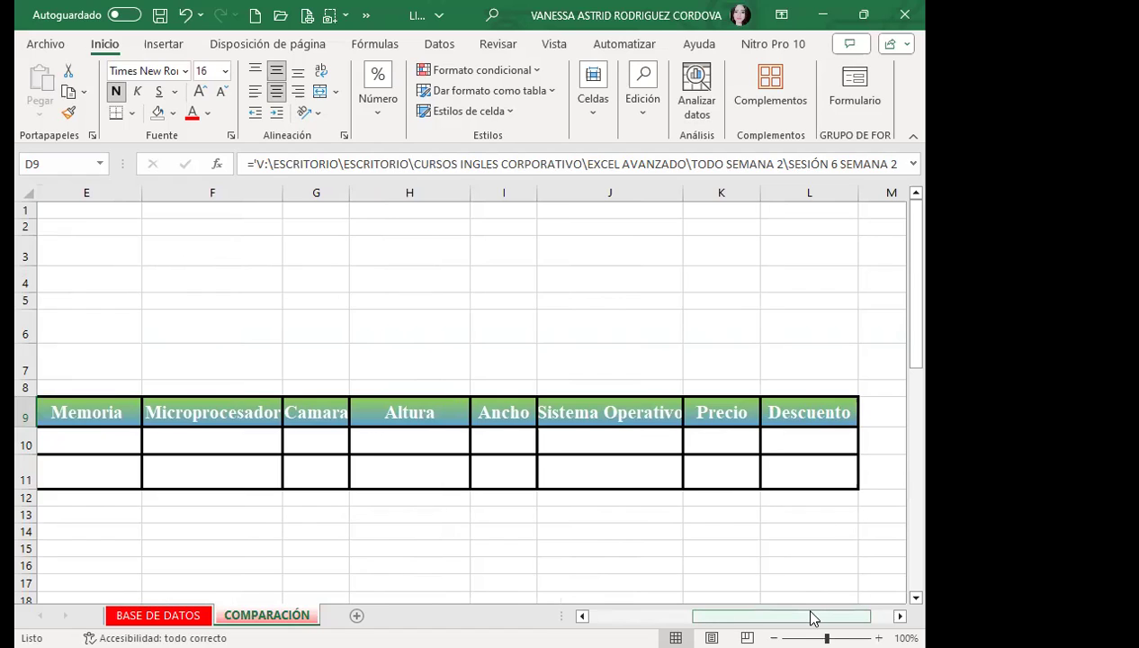
mouse_move(710, 616)
mouse_down()
mouse_move(489, 616)
mouse_move(710, 617)
mouse_up()
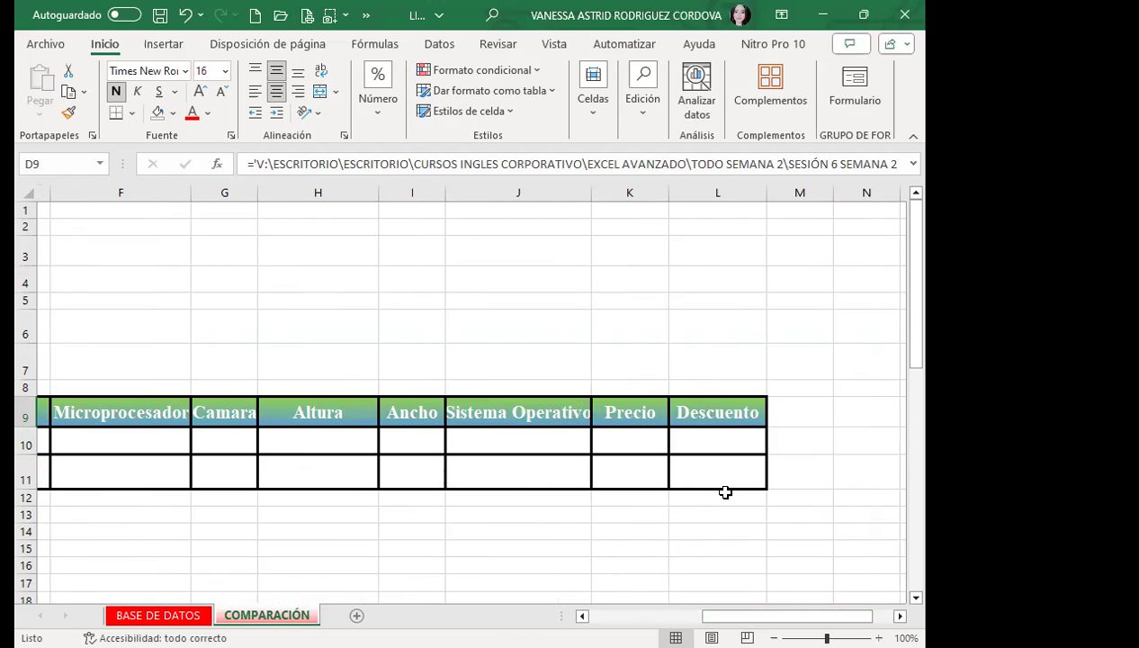
drag(776, 617, 540, 617)
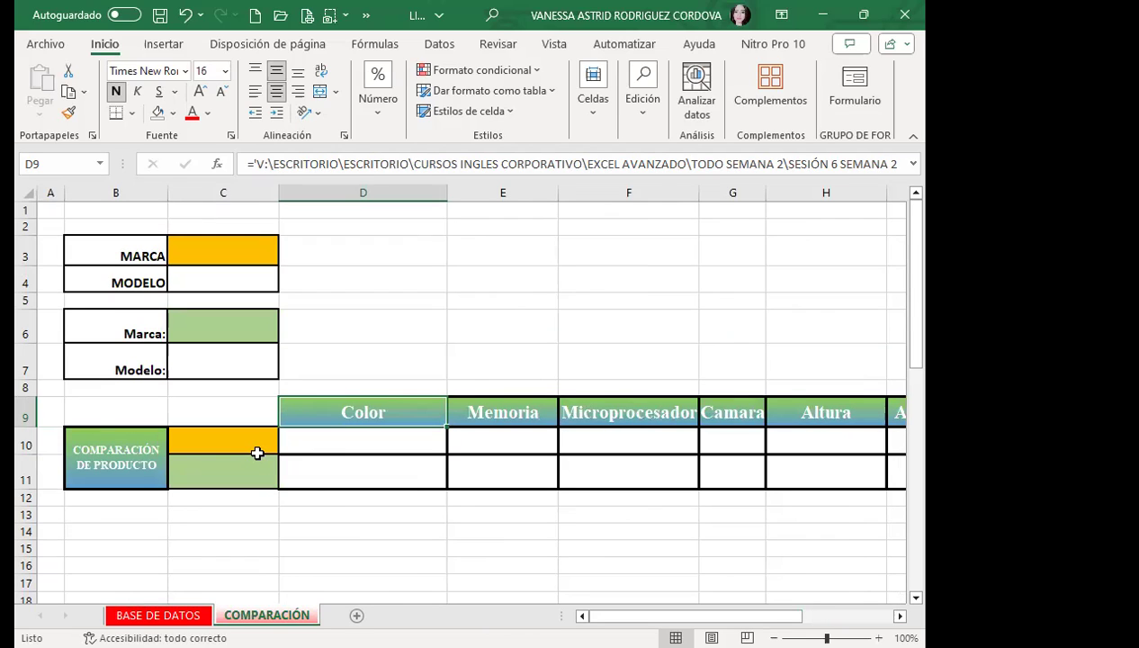
click(449, 284)
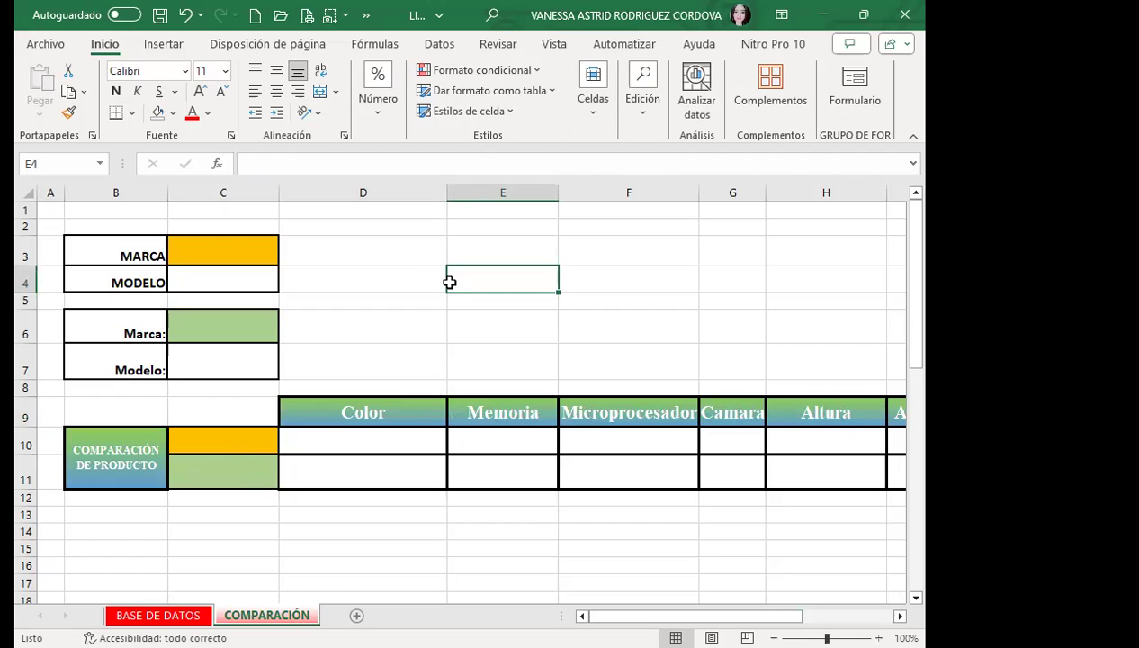
Explain the MARCA, MODELO, Marca: and Modelo: labels and input cells C3, C4, C6, C7.
click(118, 245)
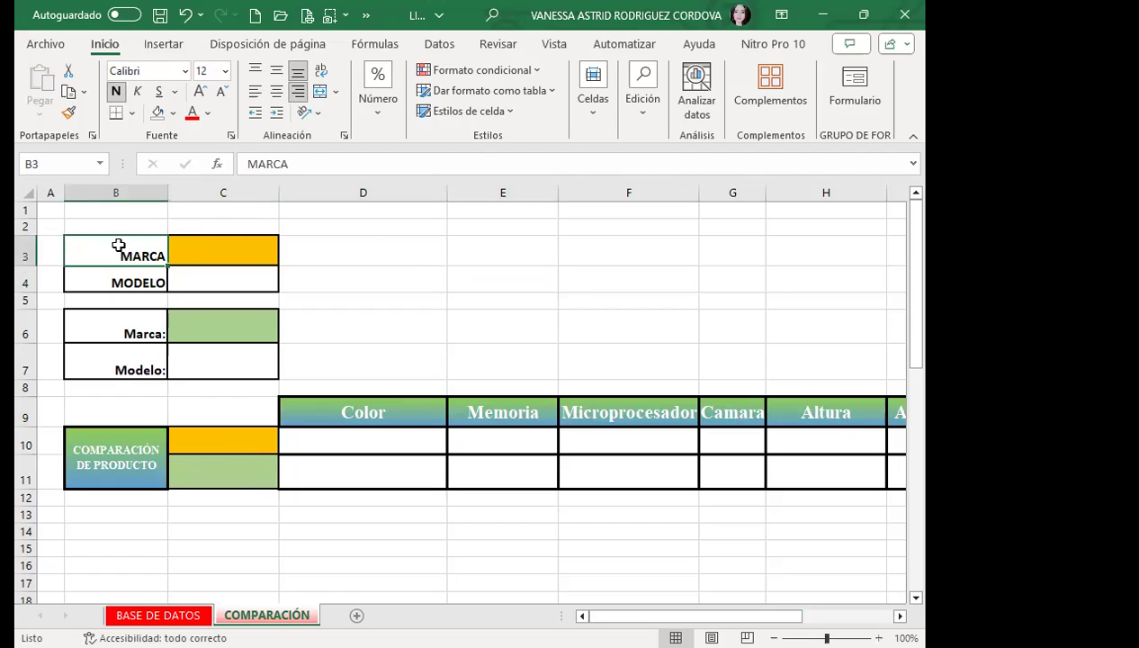
click(118, 283)
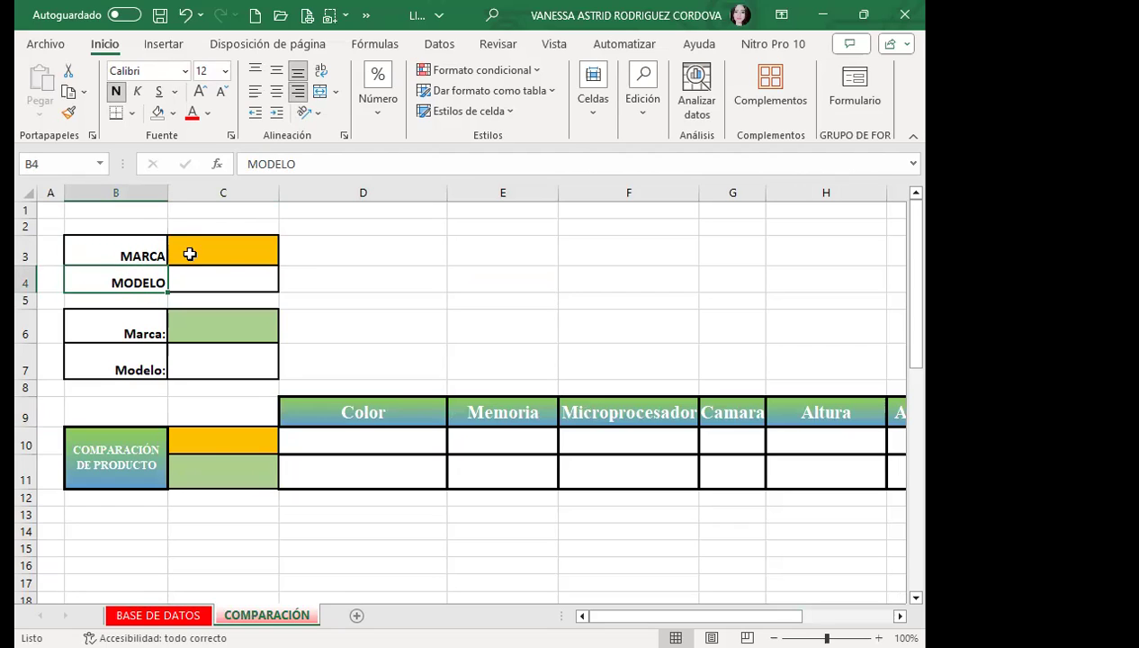
click(133, 334)
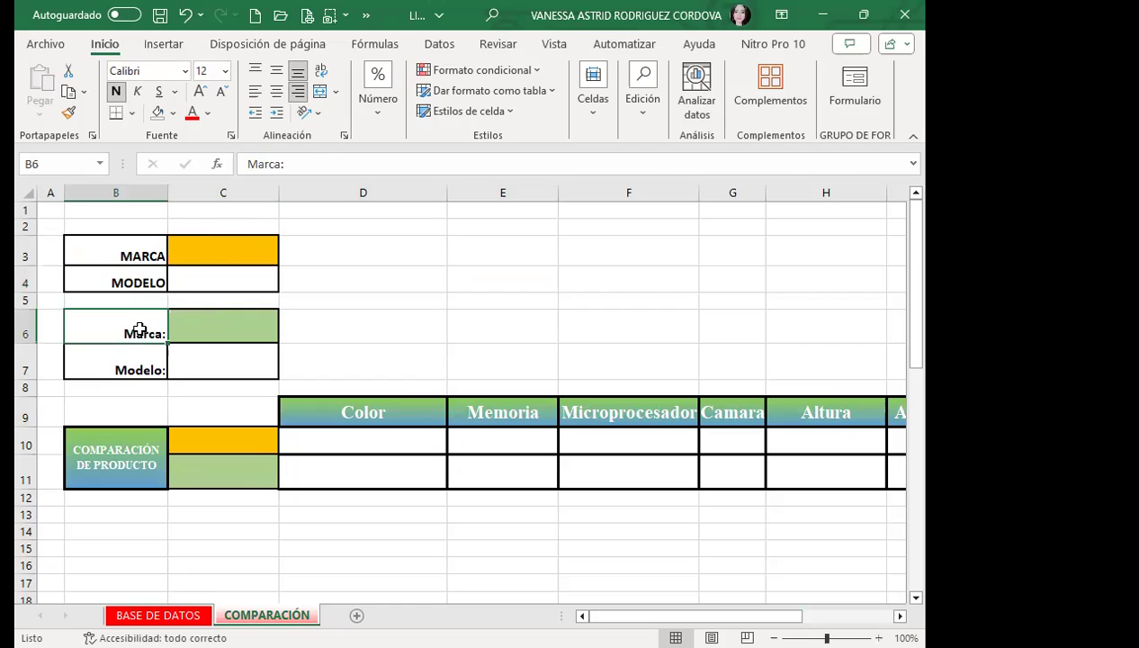
click(139, 361)
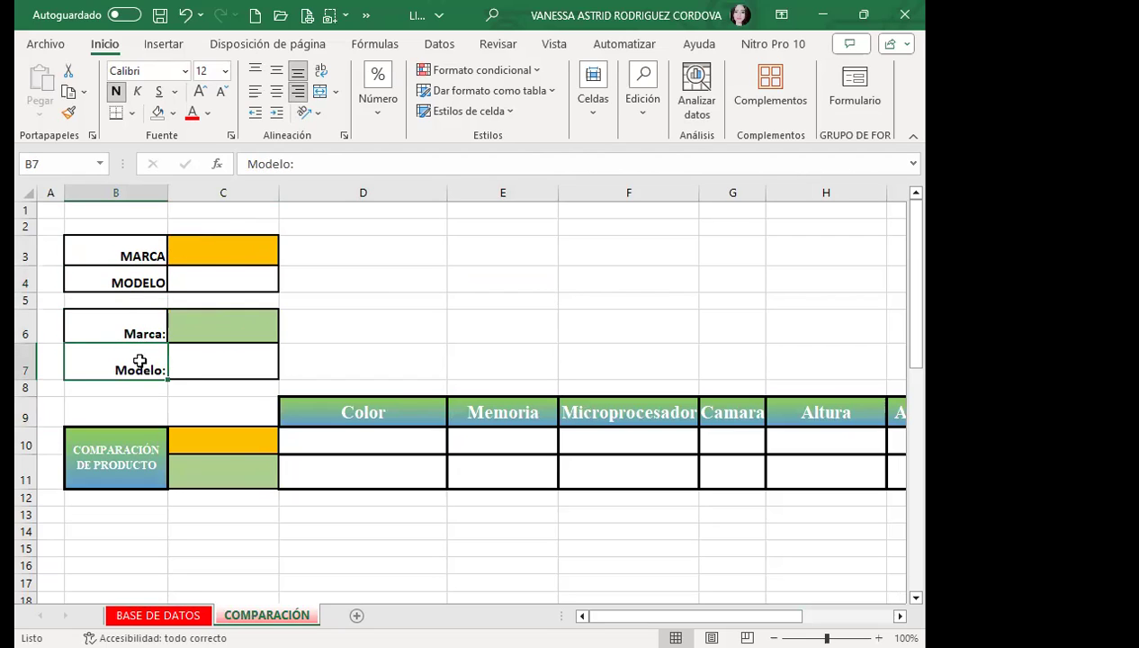
click(197, 243)
click(216, 283)
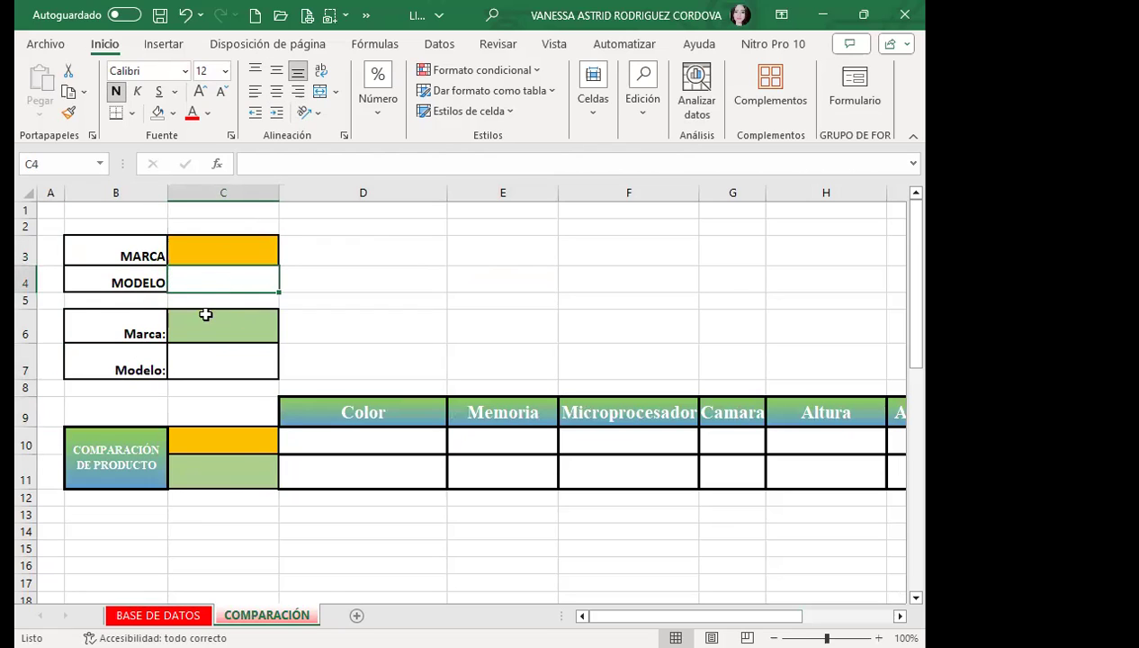
click(206, 315)
click(209, 370)
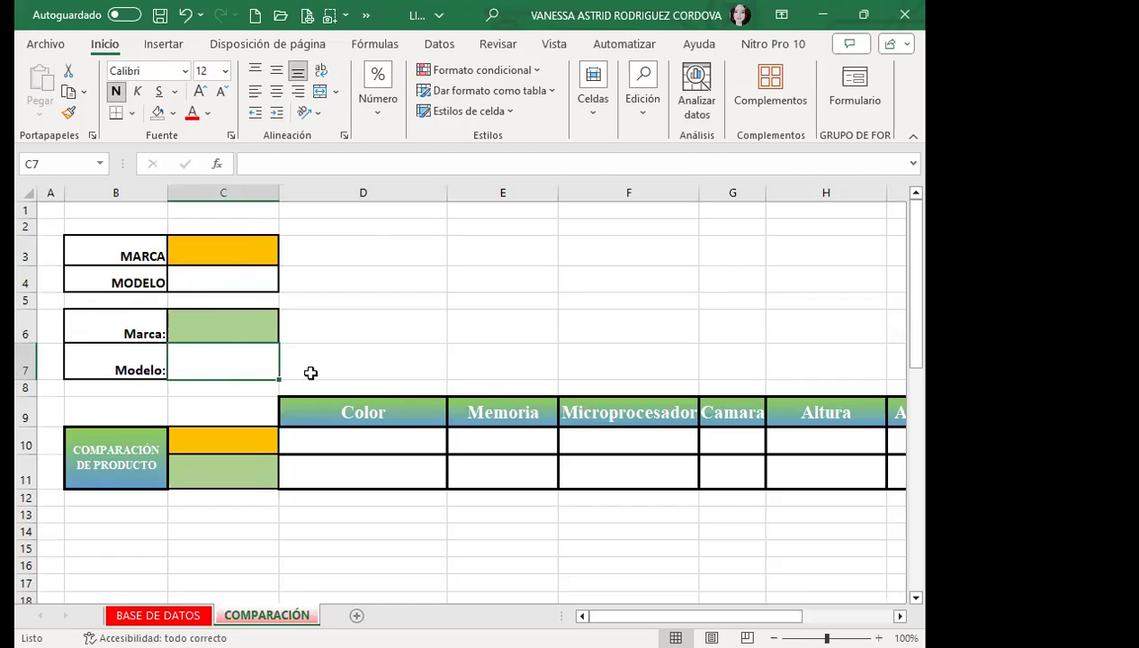
Revisit brand cells C3 and C6 and comparison cell C10, then switch to BASE DE DATOS.
click(257, 246)
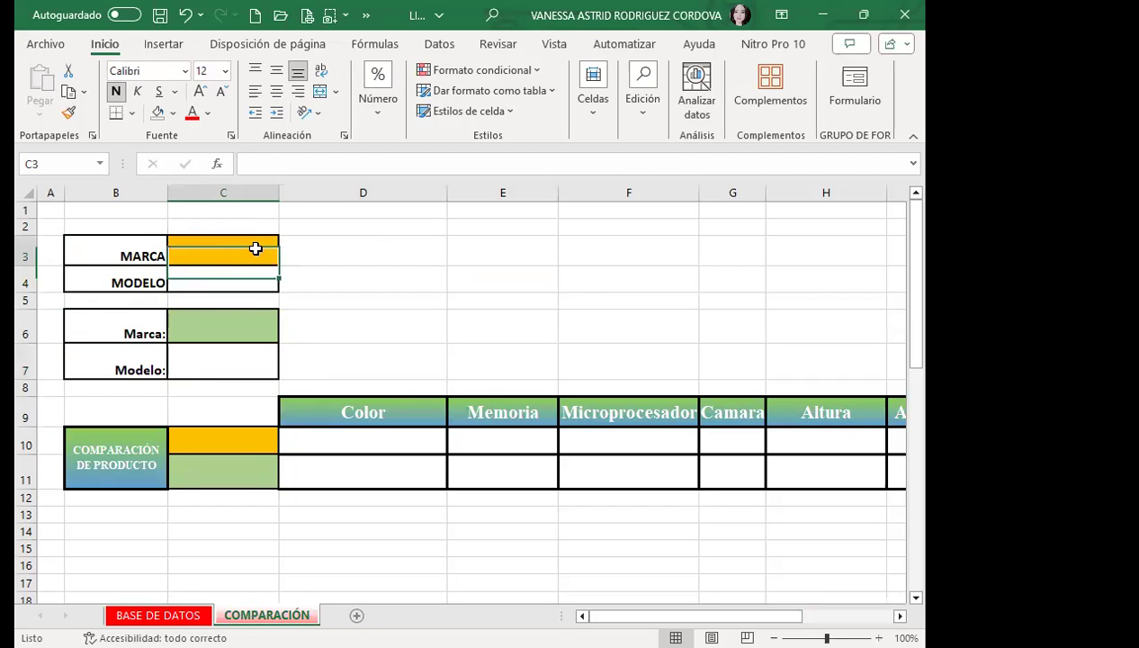
click(239, 330)
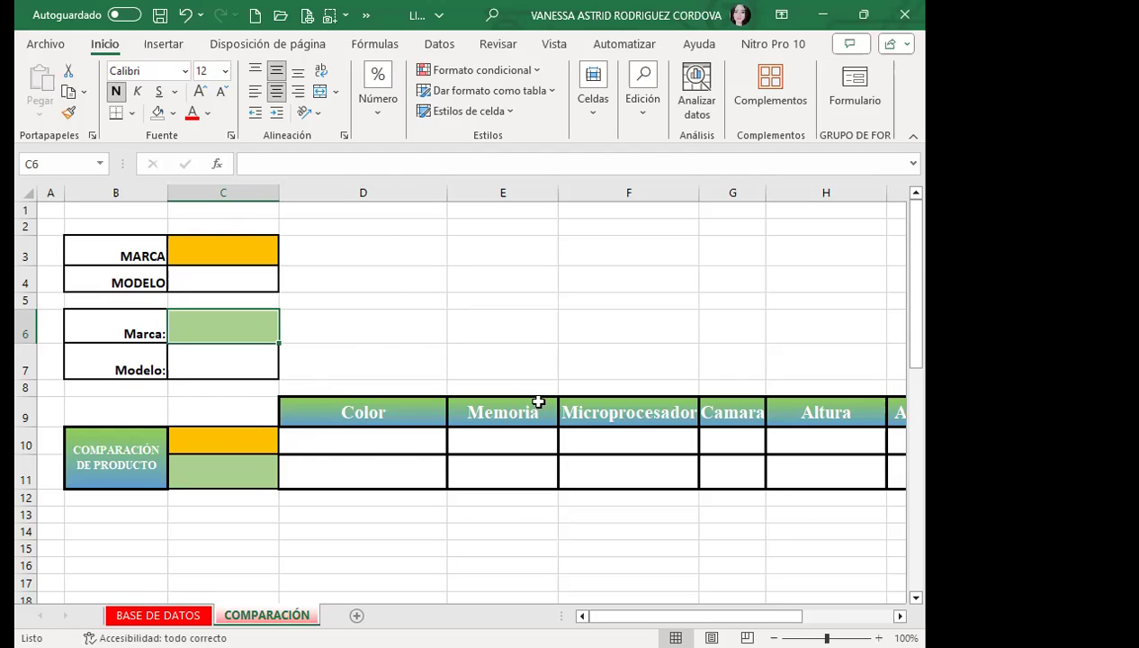
click(248, 446)
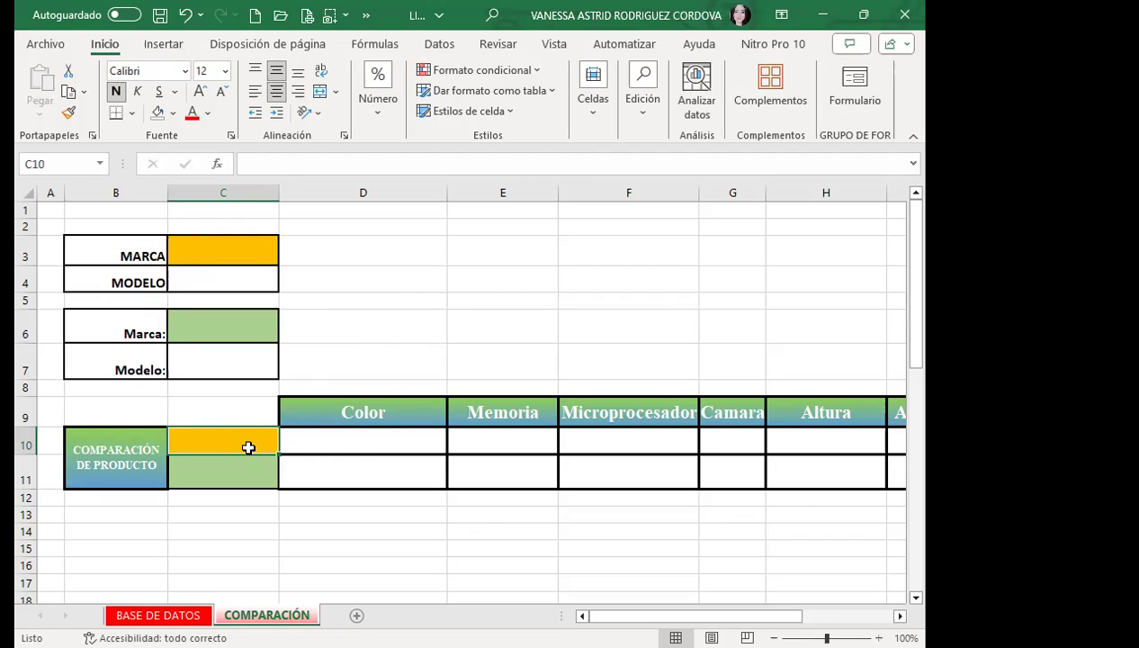
click(357, 256)
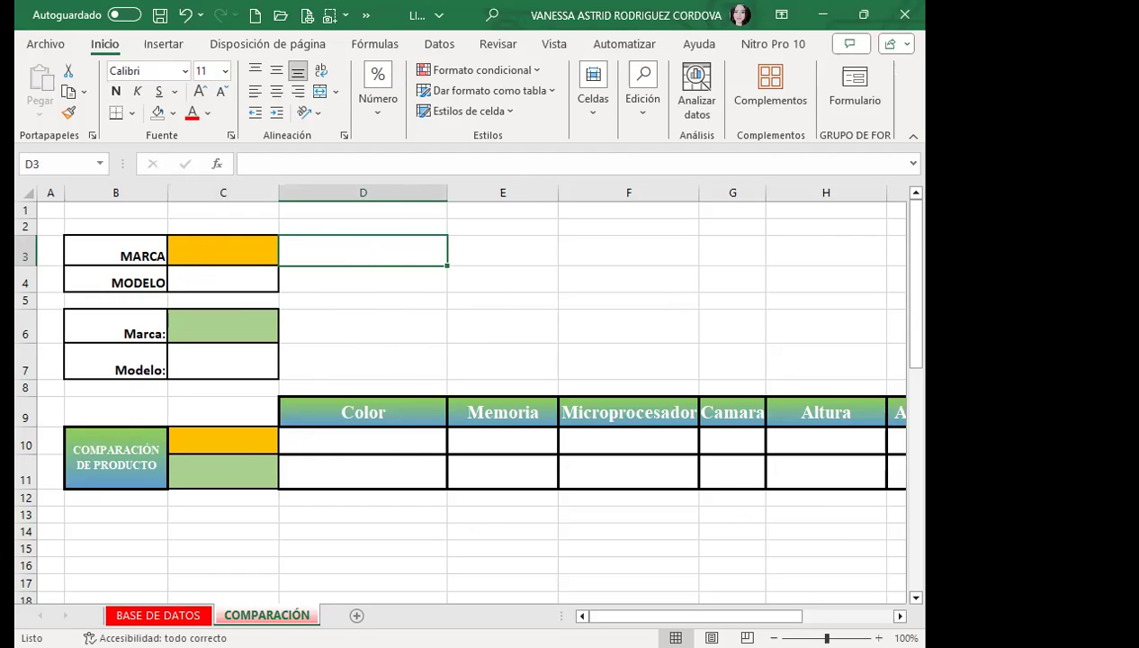
key(ctrl+Page_Up)
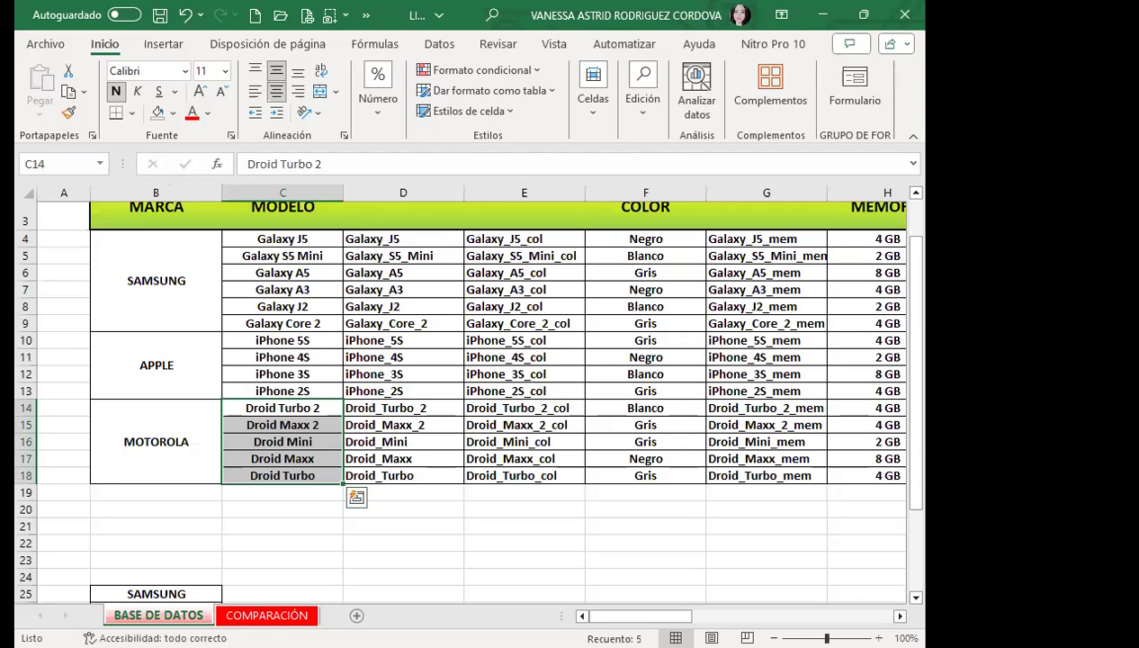
Back on COMPARACIÓN, review model cells C4 and C7, comparison cells C10, C11 and Color result D10.
key(ctrl+Page_Down)
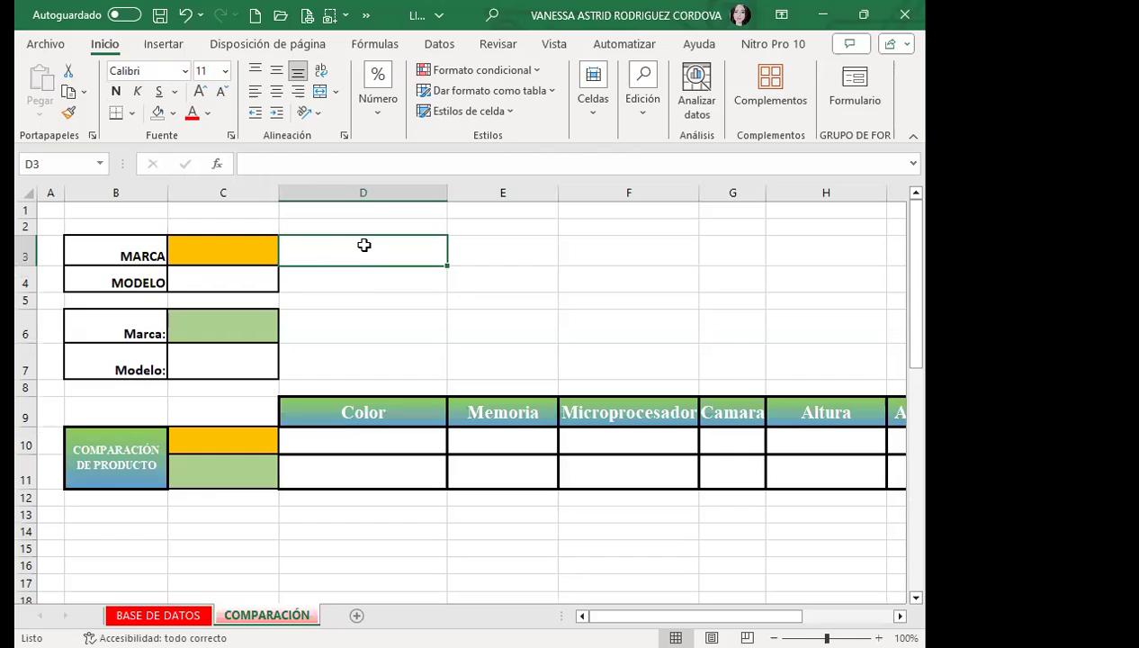
click(328, 273)
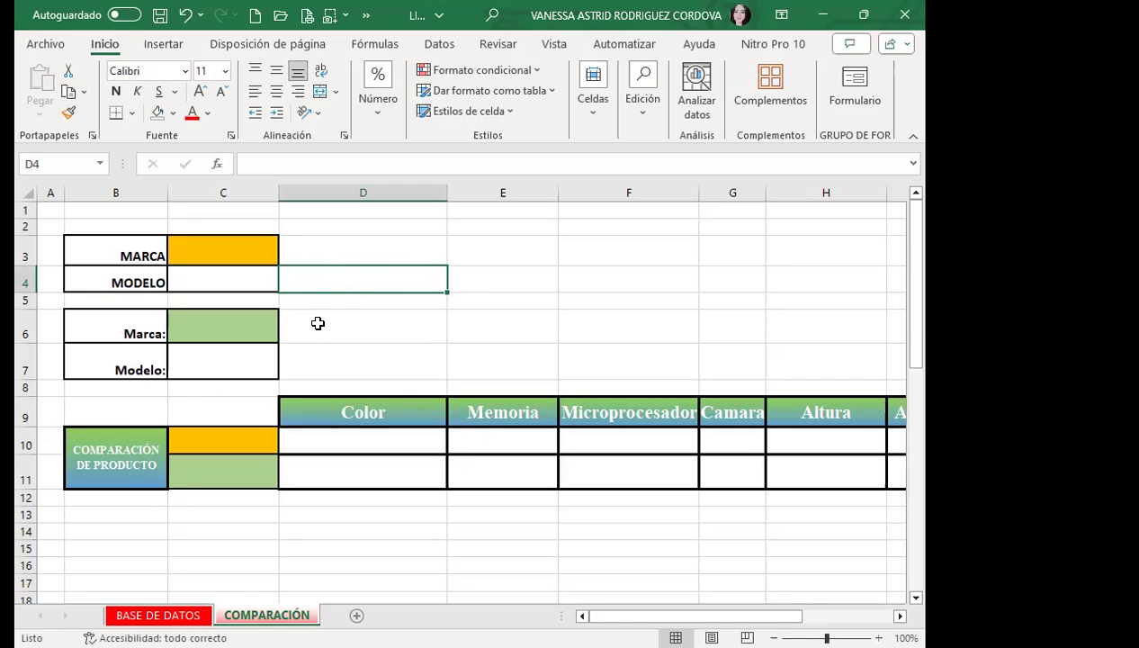
click(225, 440)
click(218, 470)
click(326, 278)
click(201, 365)
click(214, 274)
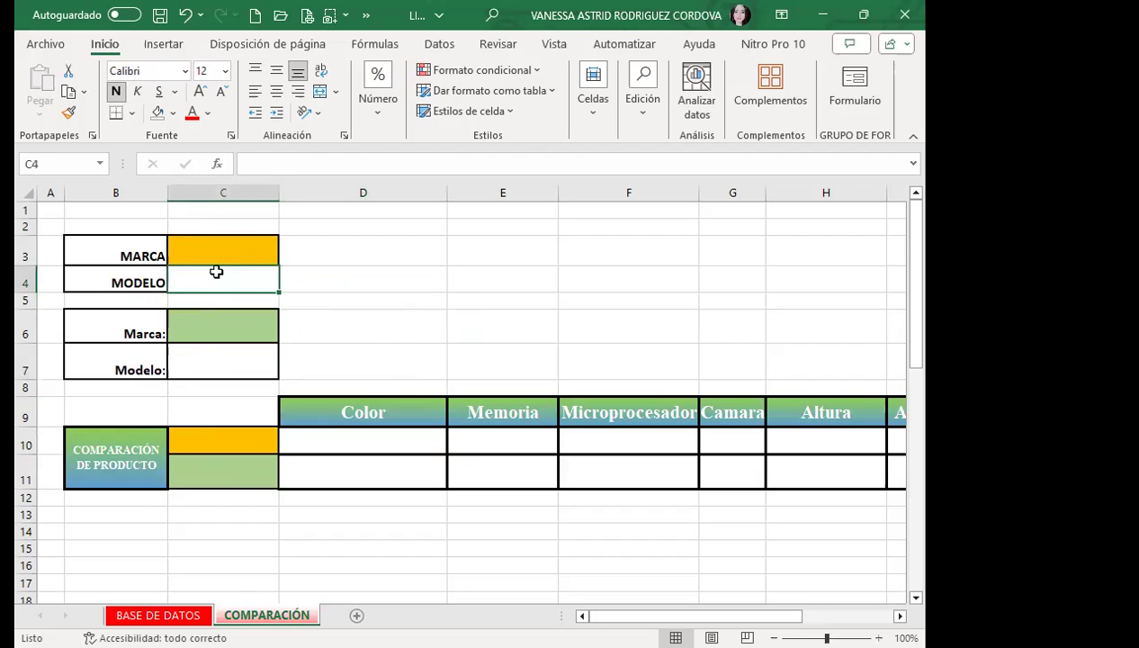
click(196, 463)
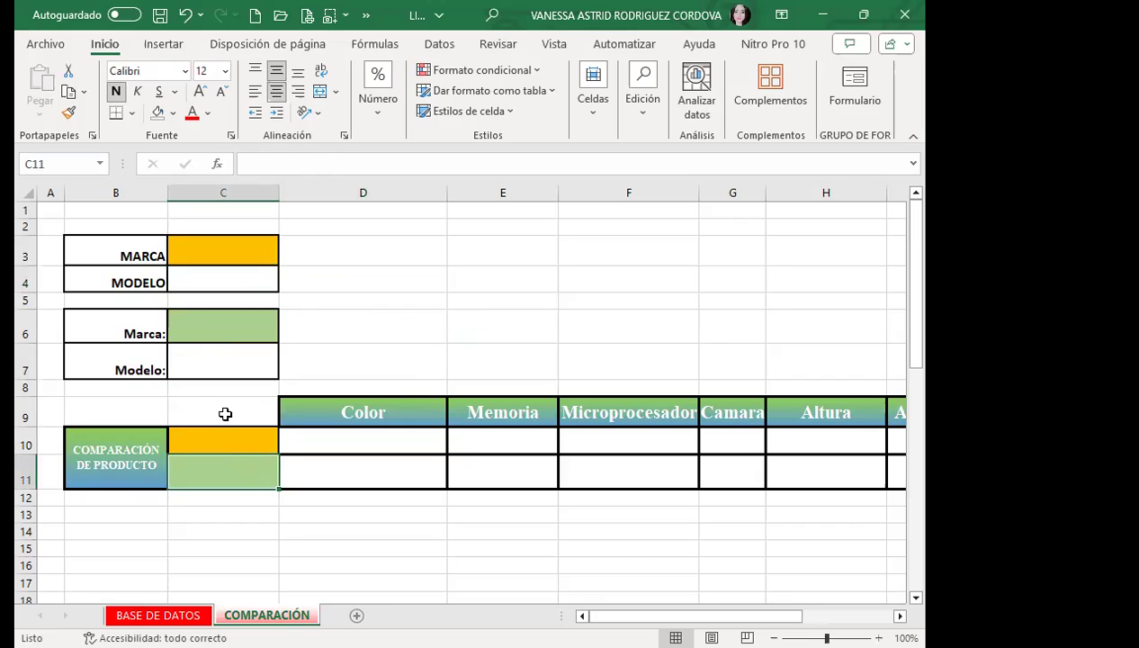
click(325, 435)
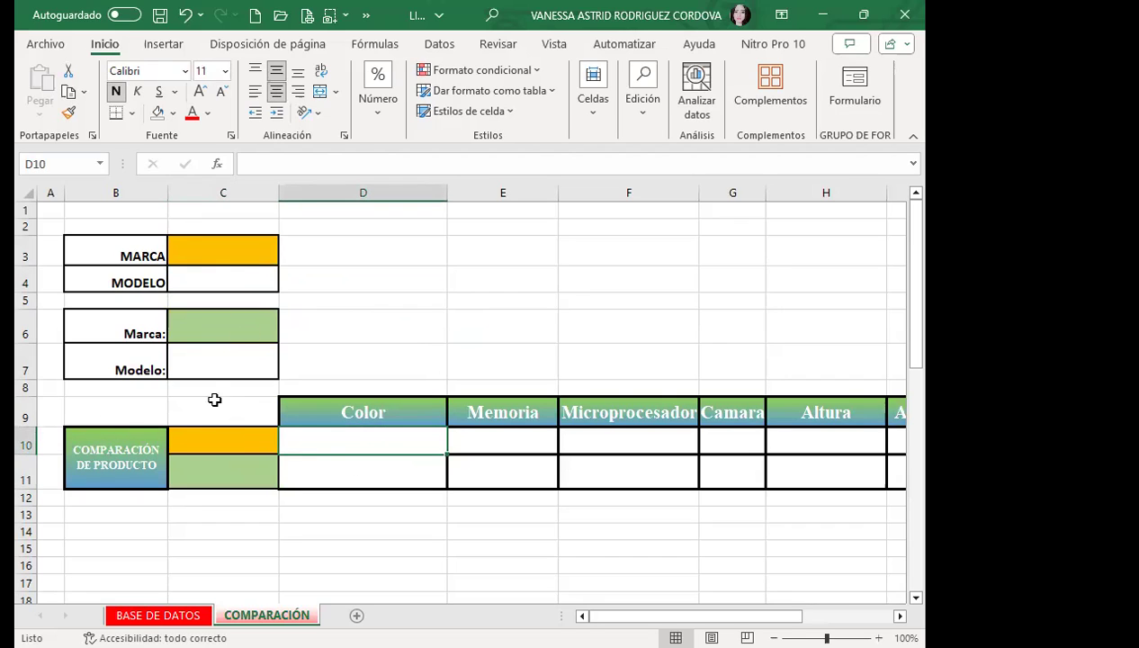
click(223, 447)
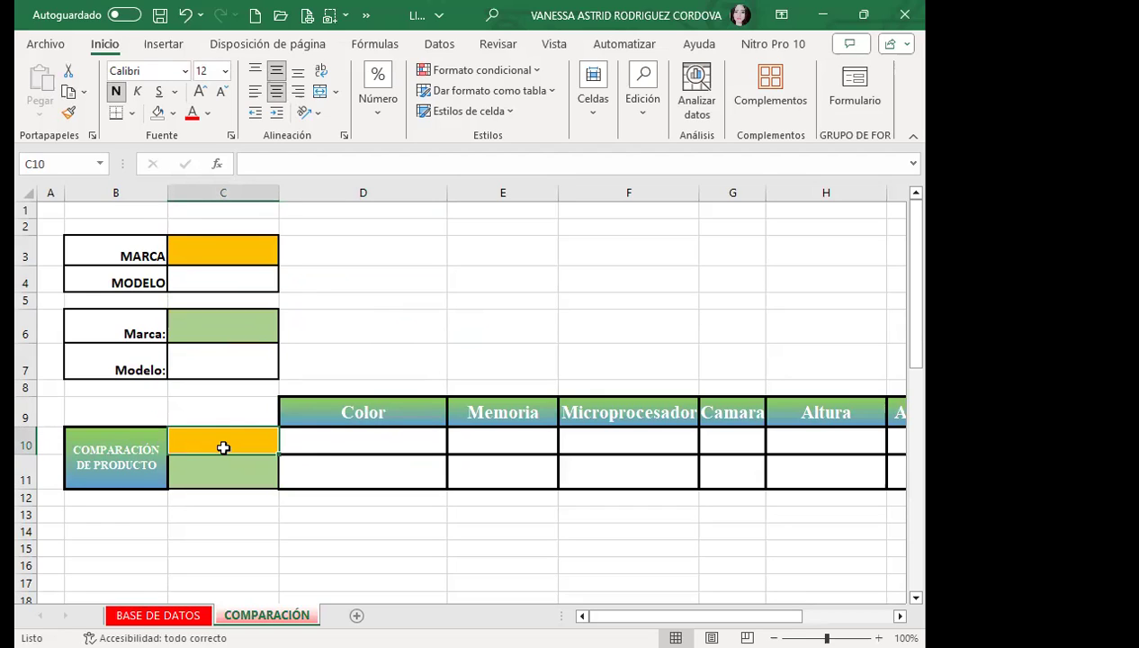
click(321, 440)
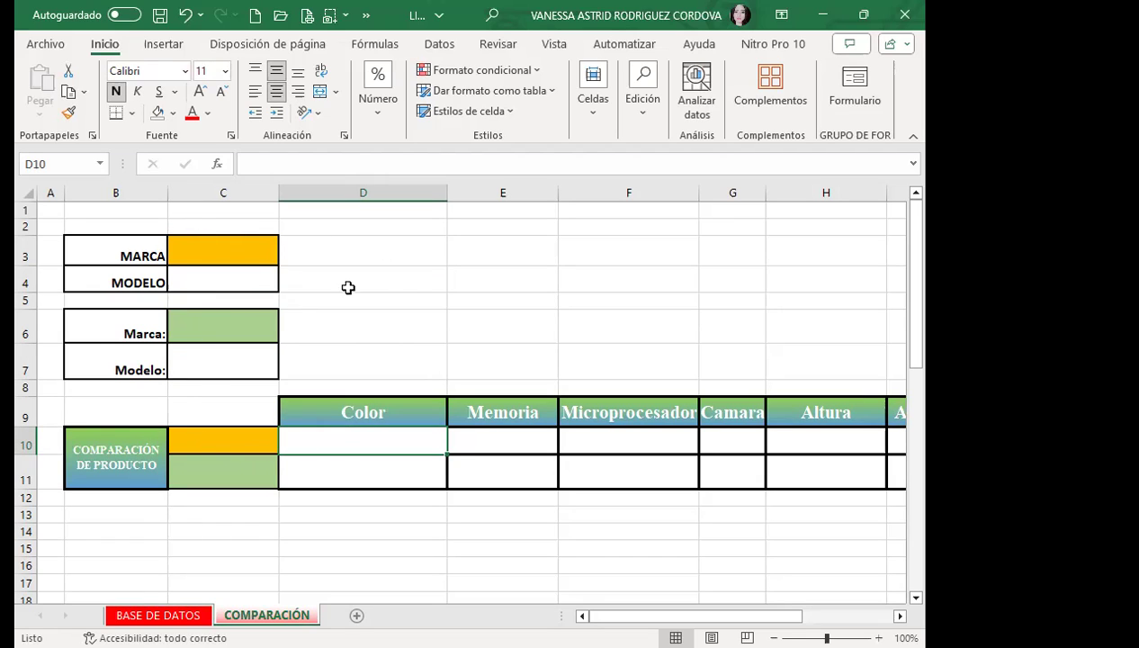
click(487, 325)
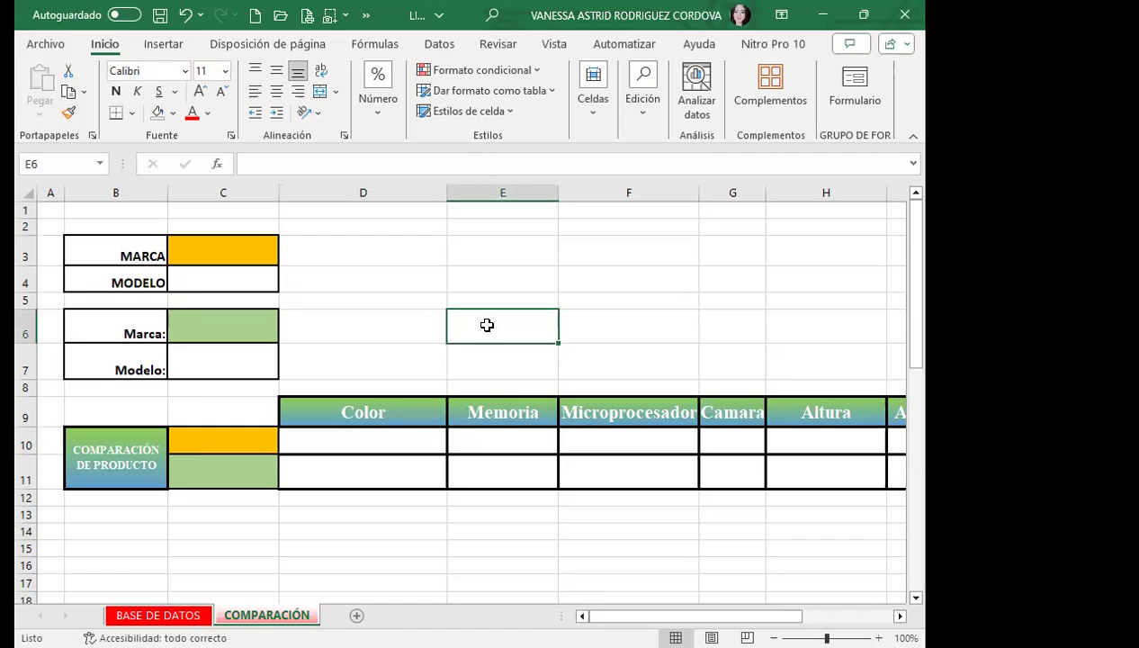
Check in the Name Manager that MARCAS refers to the SAMSUNG, APPLE, MOTOROLA list in B25:B27.
click(158, 615)
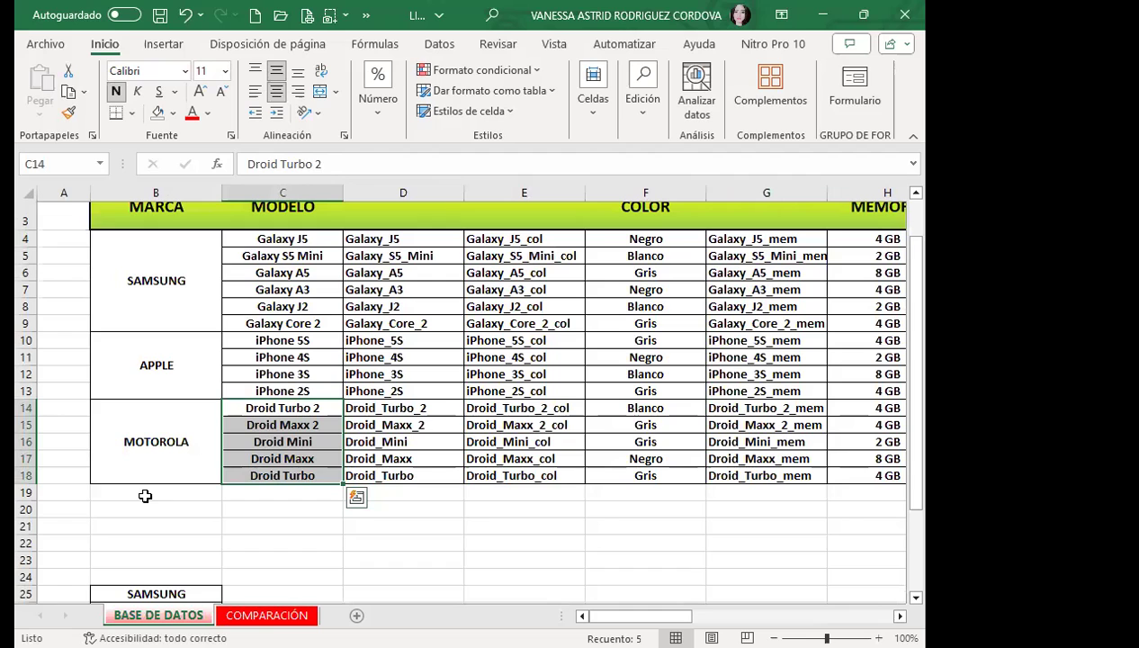
click(374, 44)
click(372, 113)
click(376, 180)
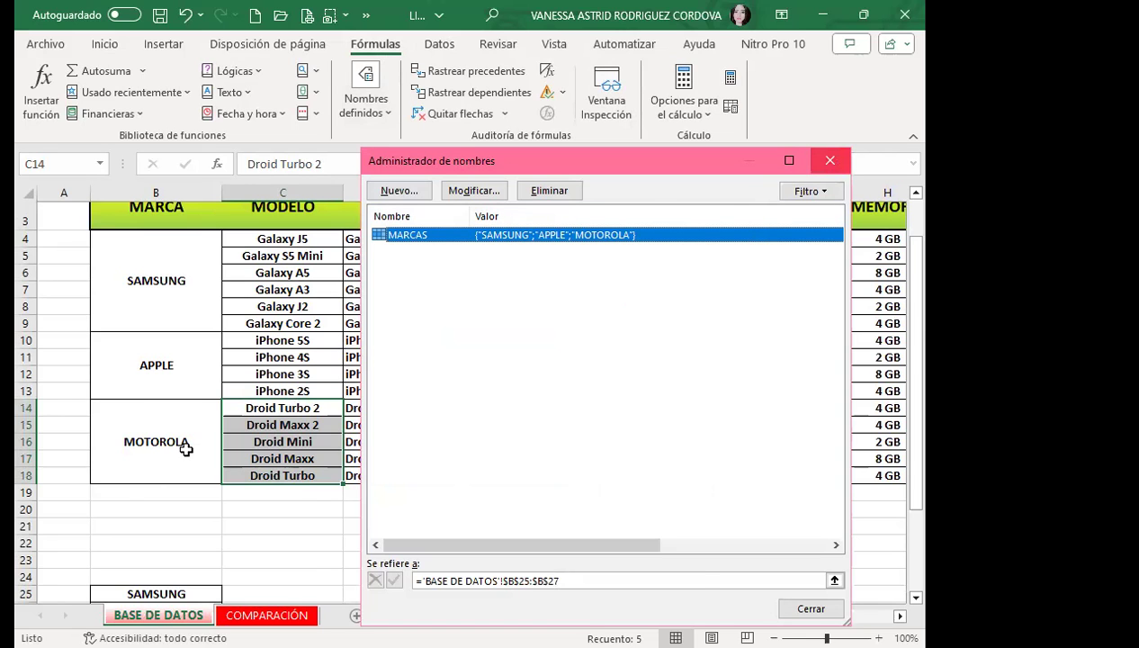
key(Escape)
scroll(198, 414, down, 4)
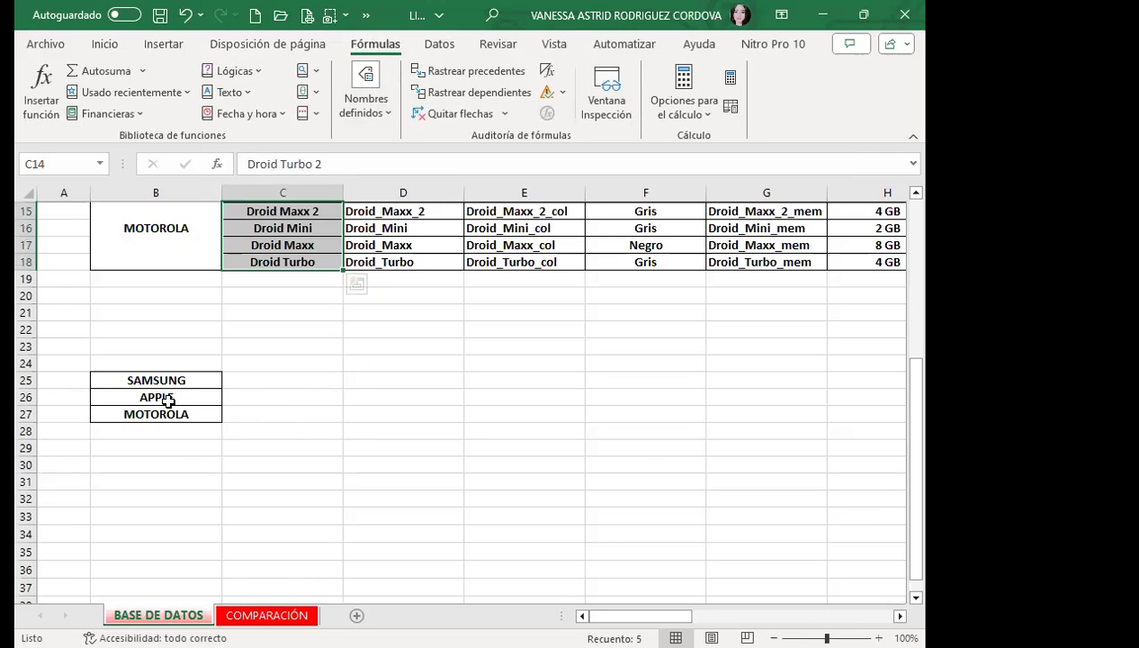
click(168, 400)
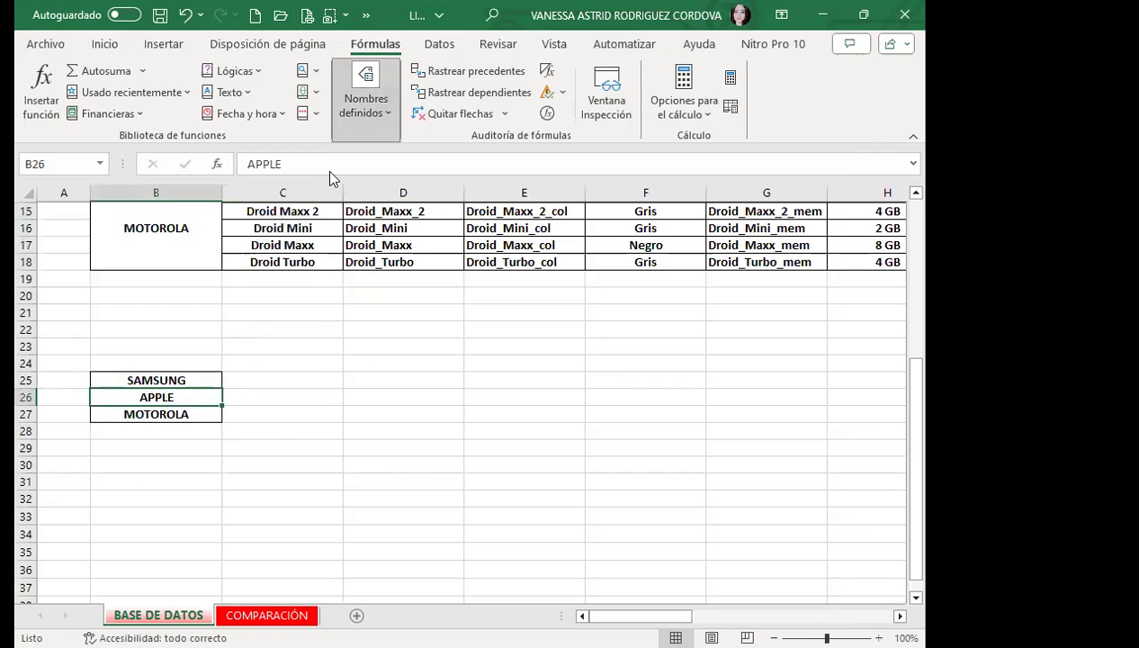
key(ctrl+F3)
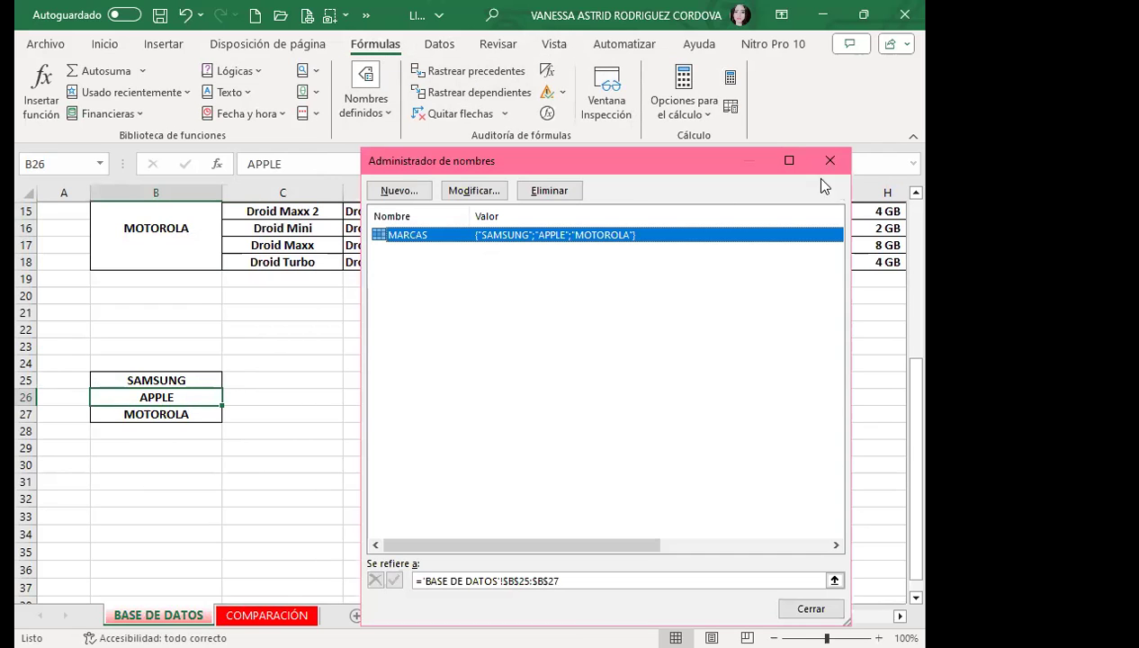
scroll(225, 450, up, 5)
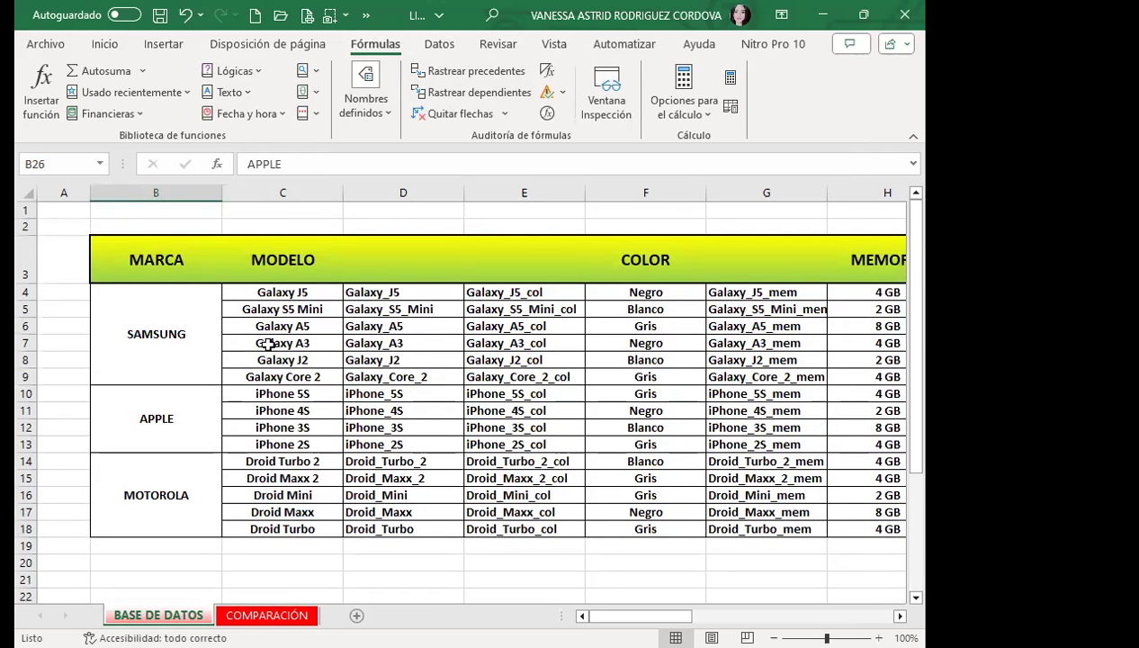
Name D4:D9 SAMSUNG and D10:D13 APPLE using the Name Box.
drag(272, 290, 273, 373)
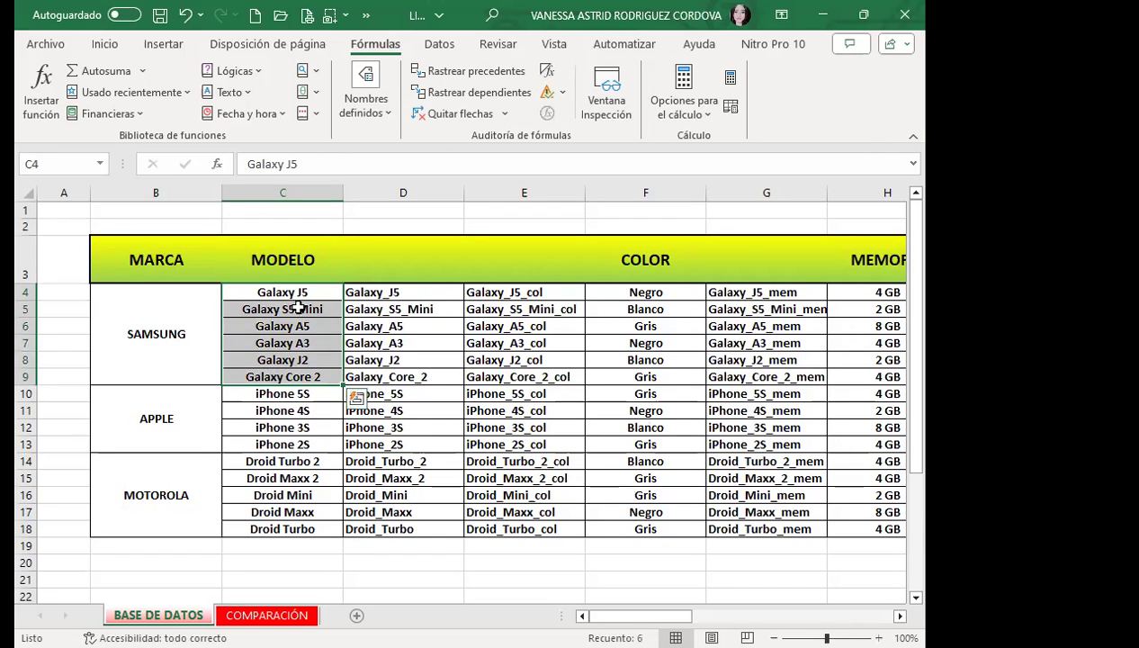
drag(377, 292, 374, 376)
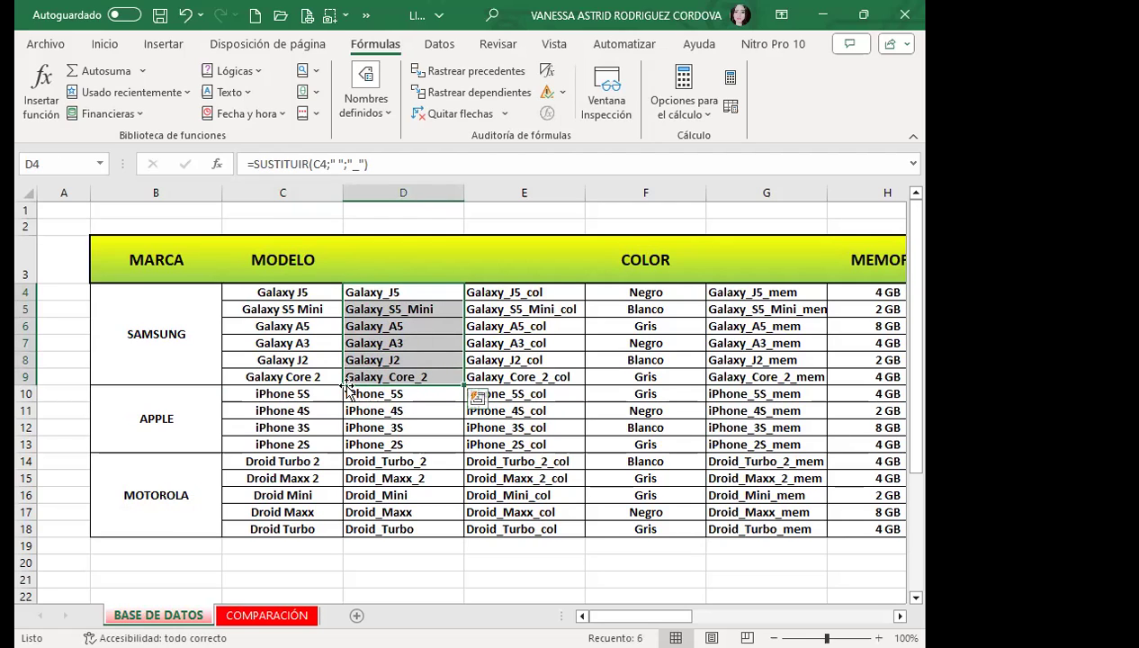
click(69, 164)
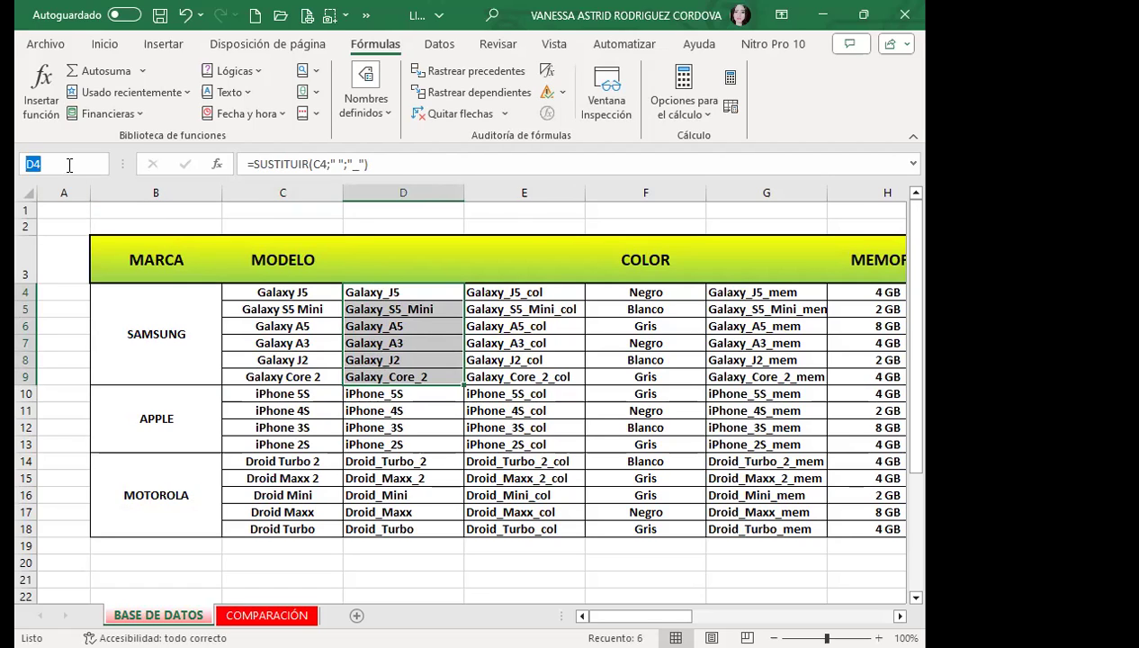
text(SAMSUNG)
key(Return)
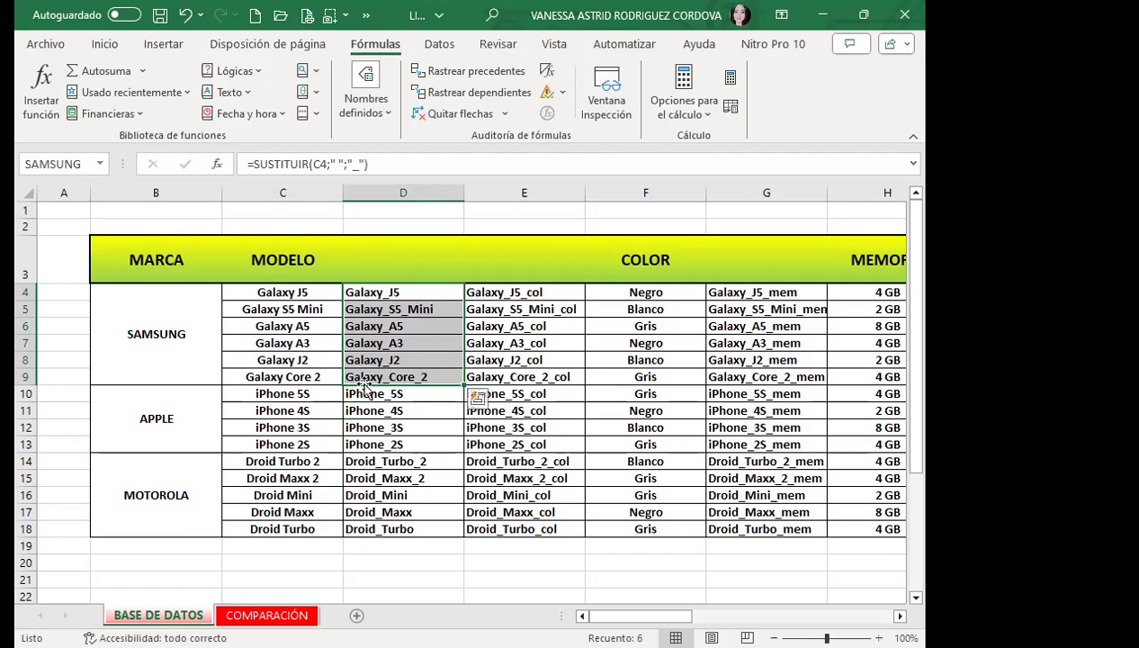
drag(362, 393, 369, 443)
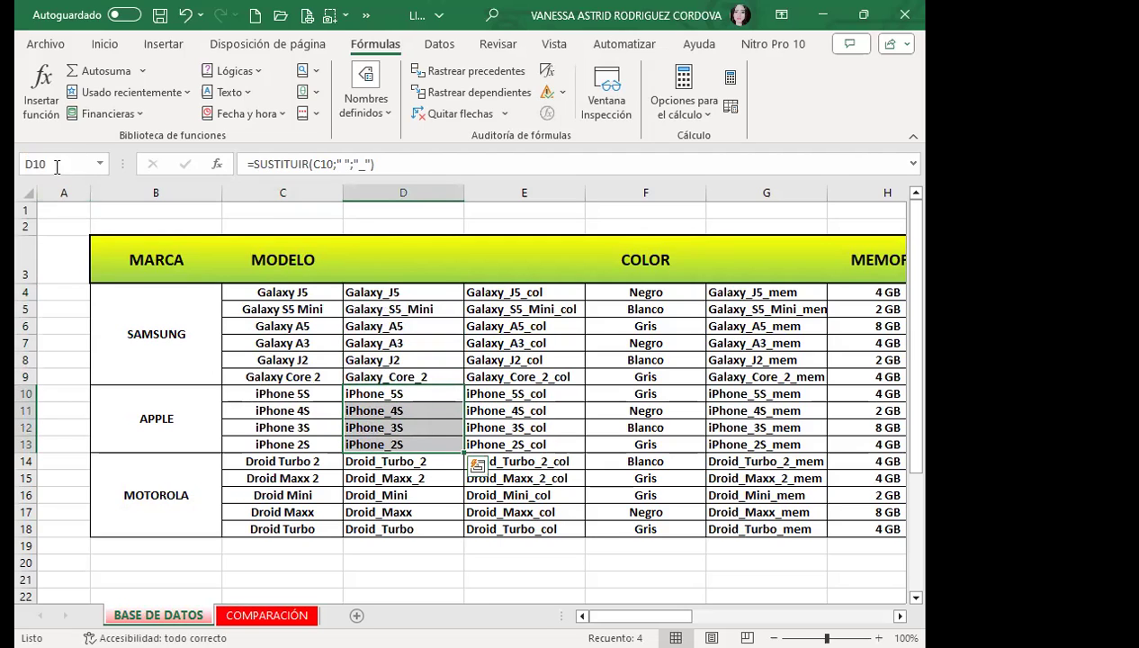
click(56, 167)
text(APPLE)
key(Return)
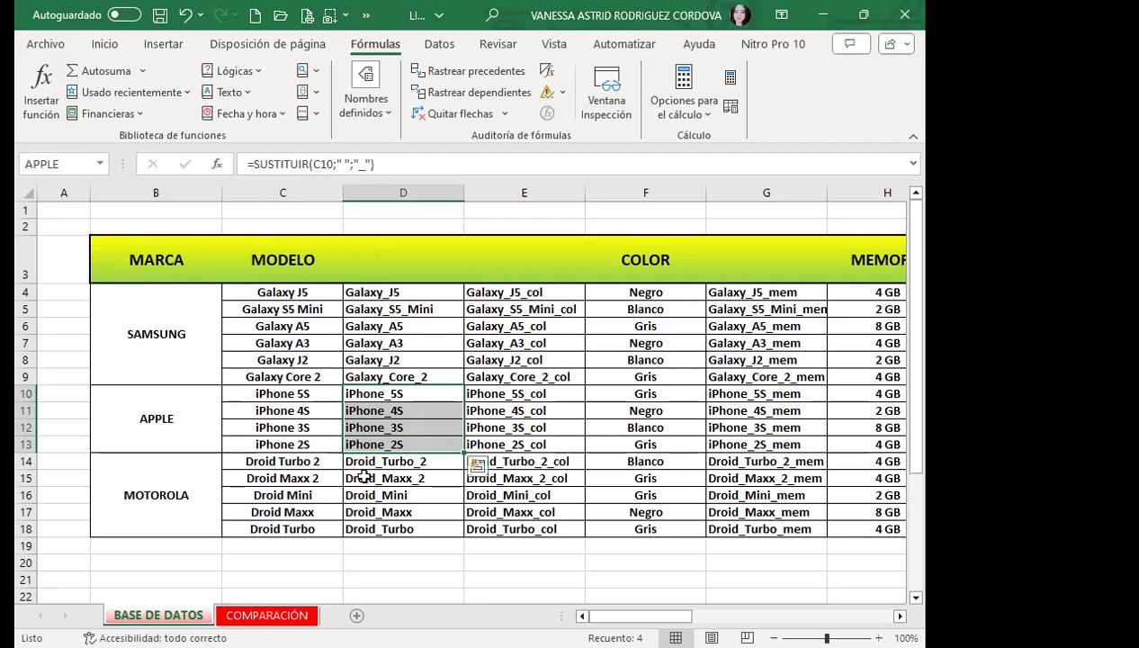
Name the Motorola model range D14:D18 MOTOROLA.
scroll(365, 468, down, 1)
drag(392, 409, 360, 471)
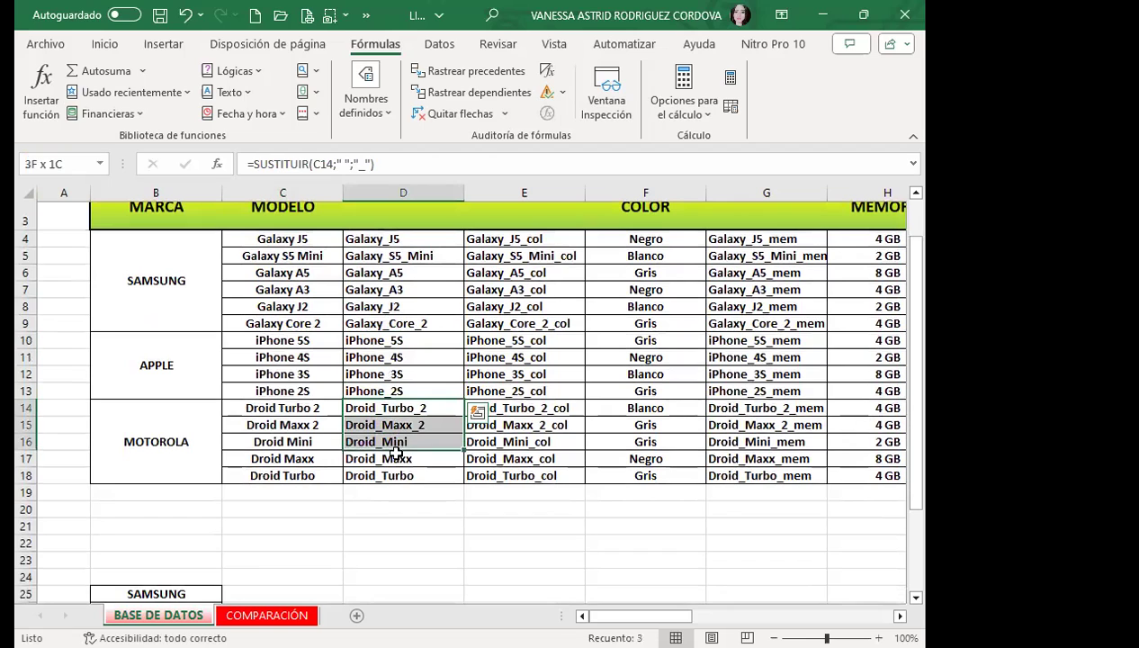
click(60, 158)
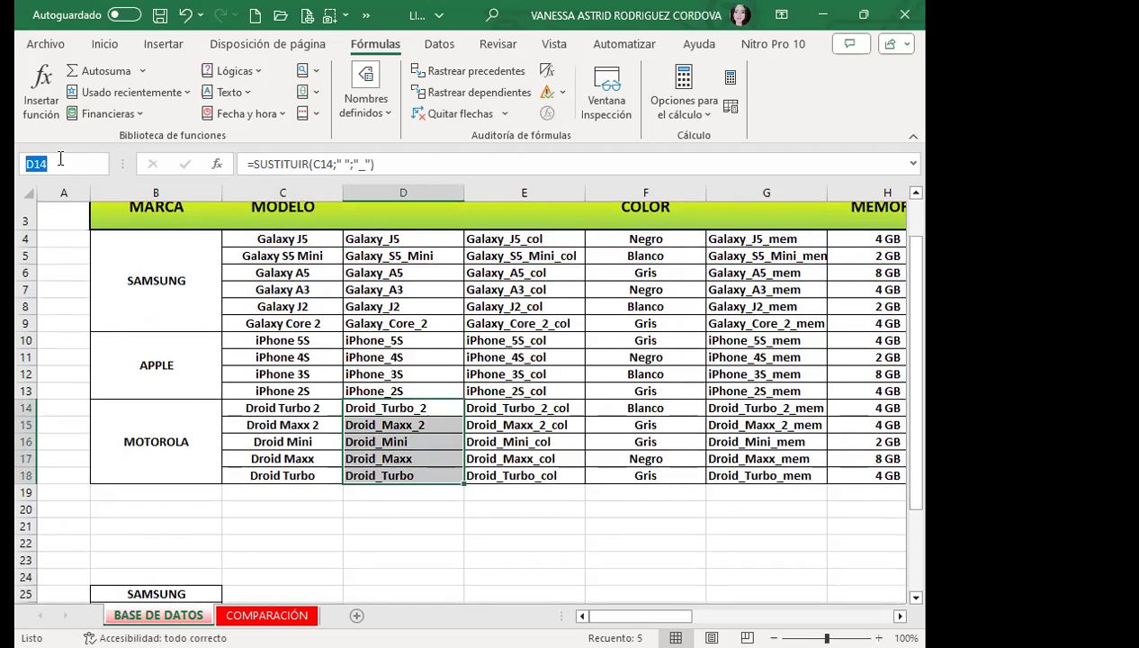
text(MO)
text(LAA)
key(Return)
Verify the new model-range names in the Name Manager, then return to COMPARACIÓN.
click(368, 257)
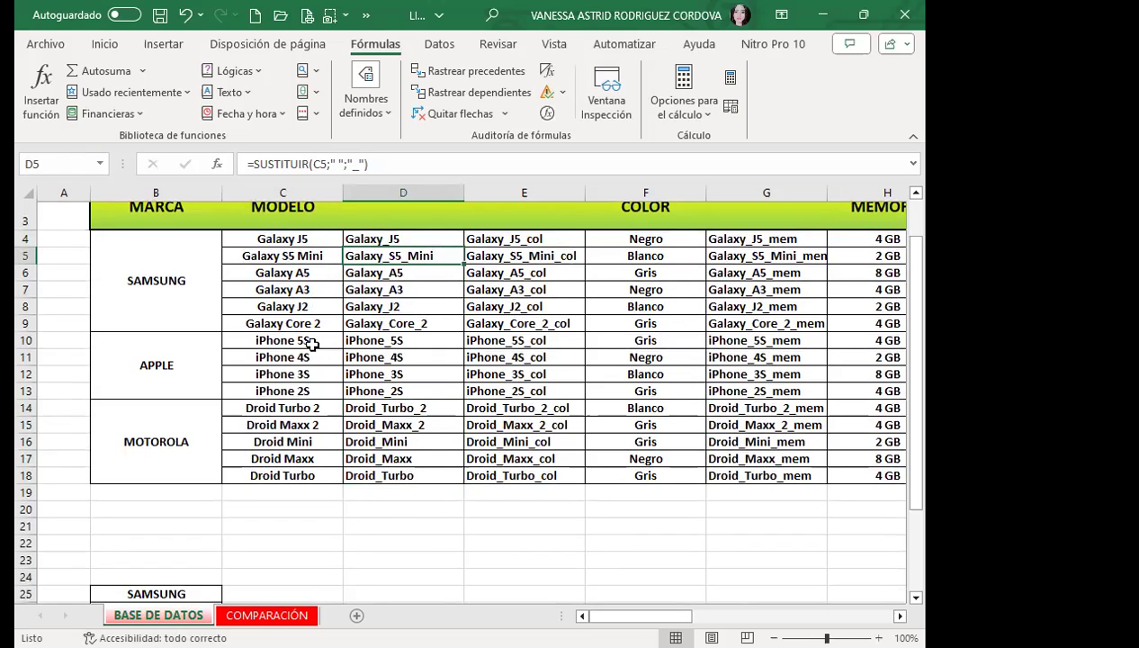
click(363, 106)
click(363, 172)
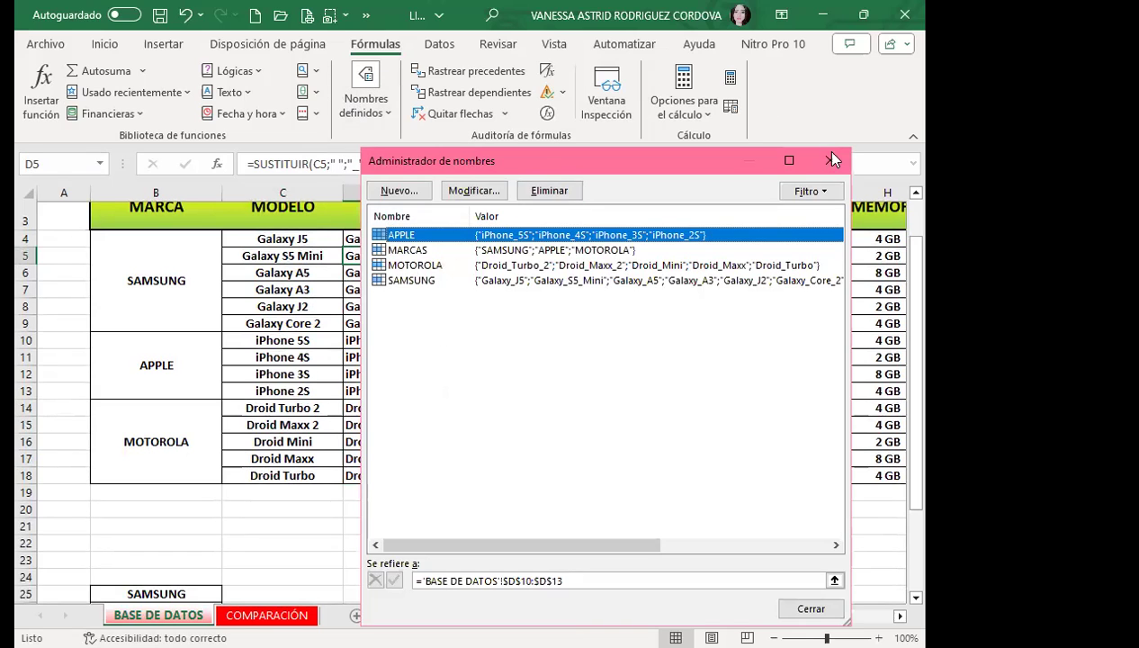
click(829, 160)
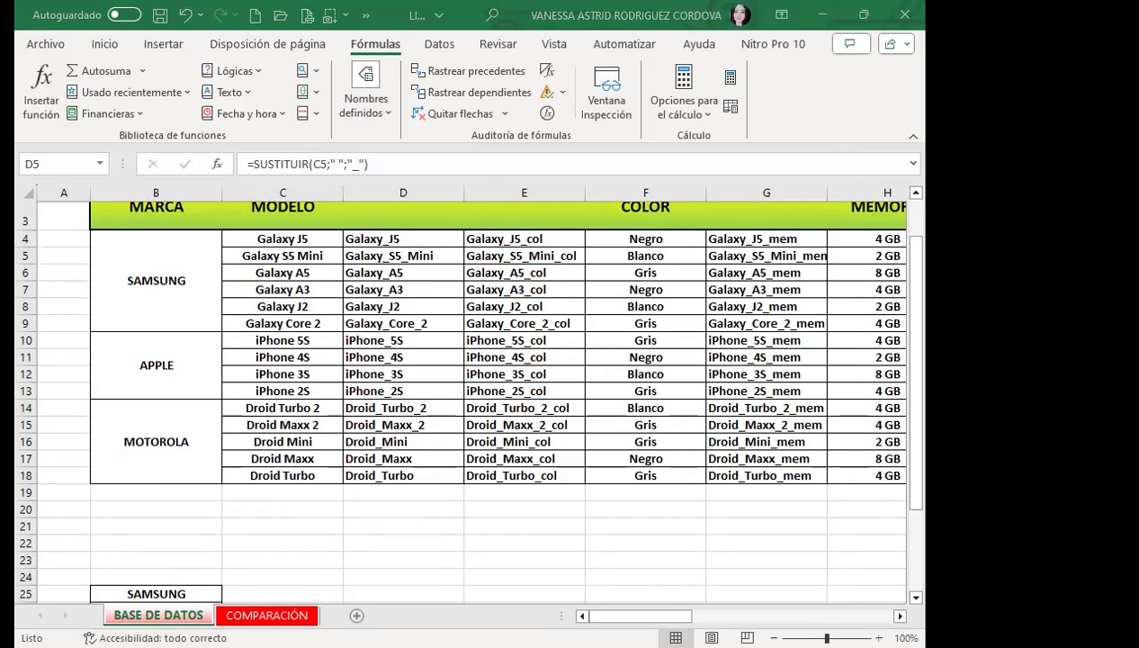
key(ctrl+Page_Down)
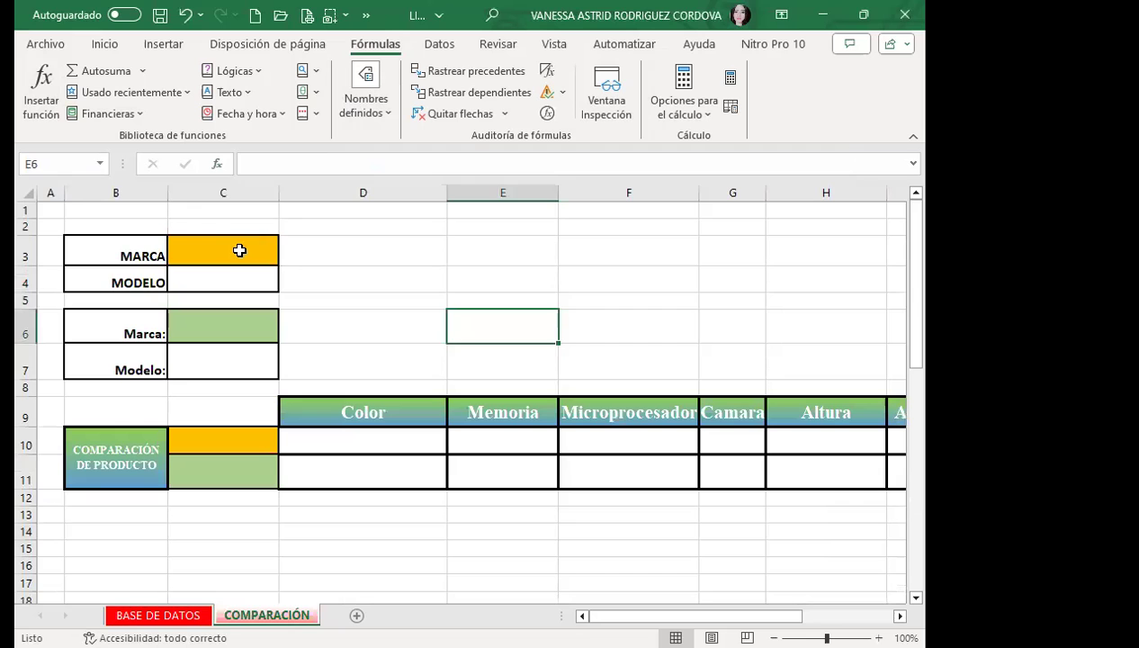
Give brand cell C3 a list validation with source =MARCAS.
click(239, 250)
click(439, 43)
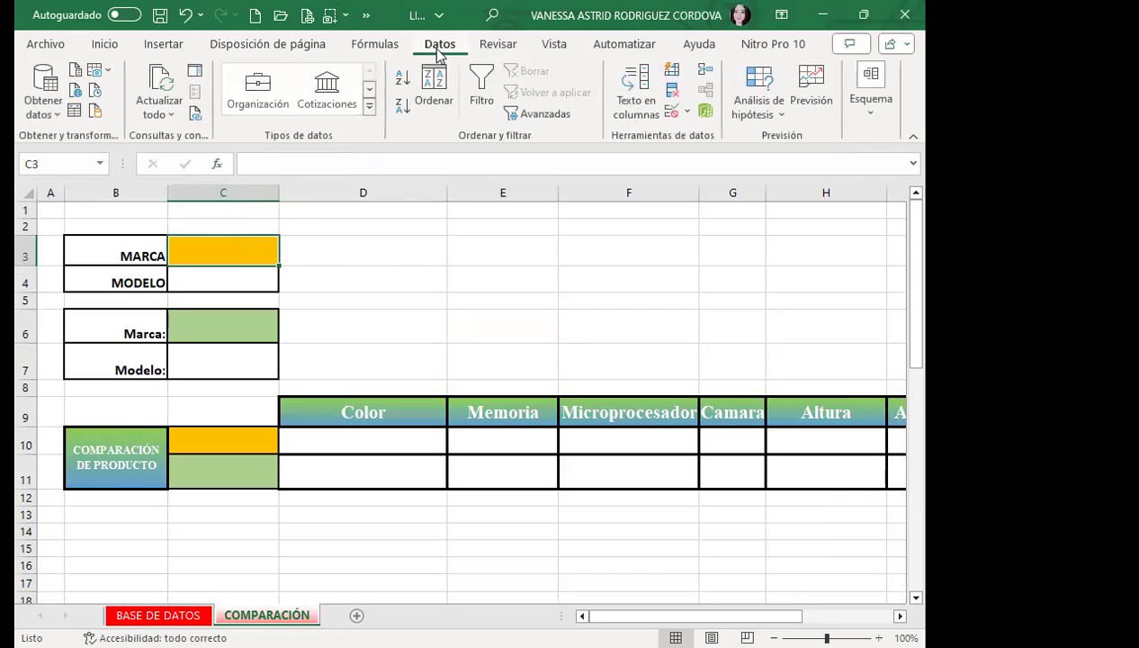
click(670, 113)
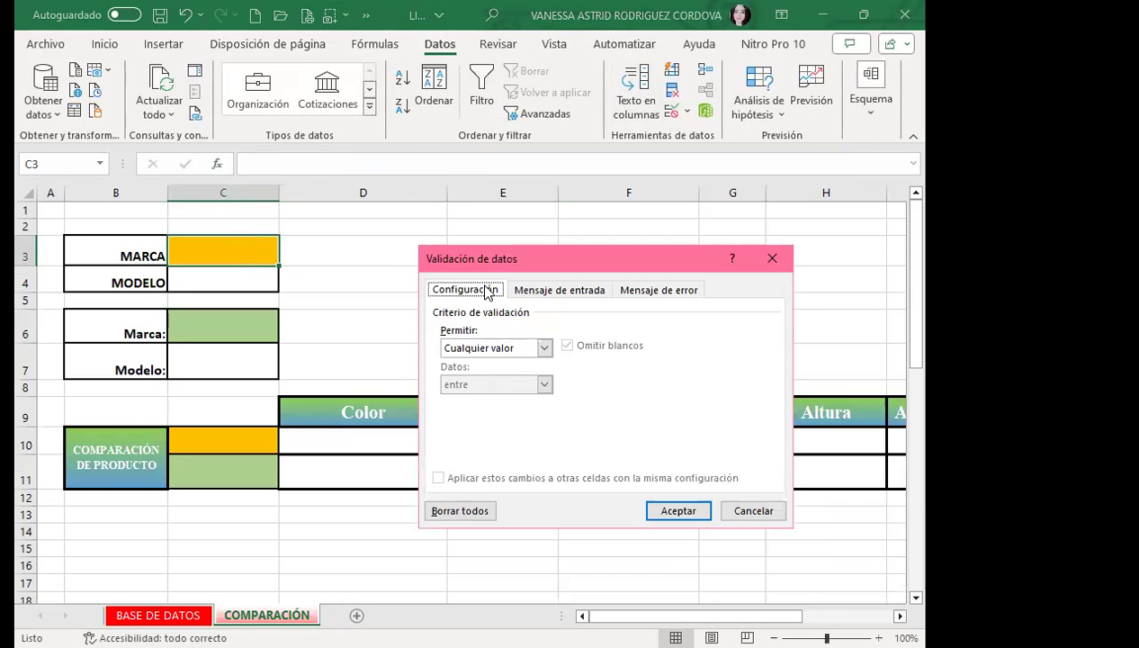
click(542, 348)
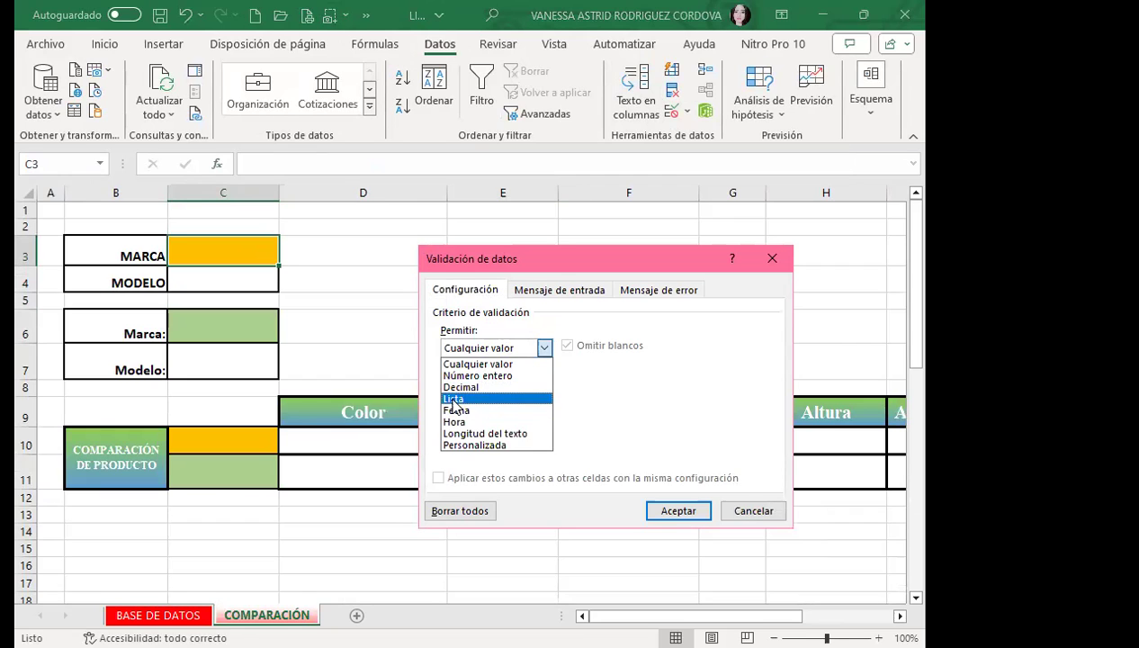
click(453, 401)
click(464, 418)
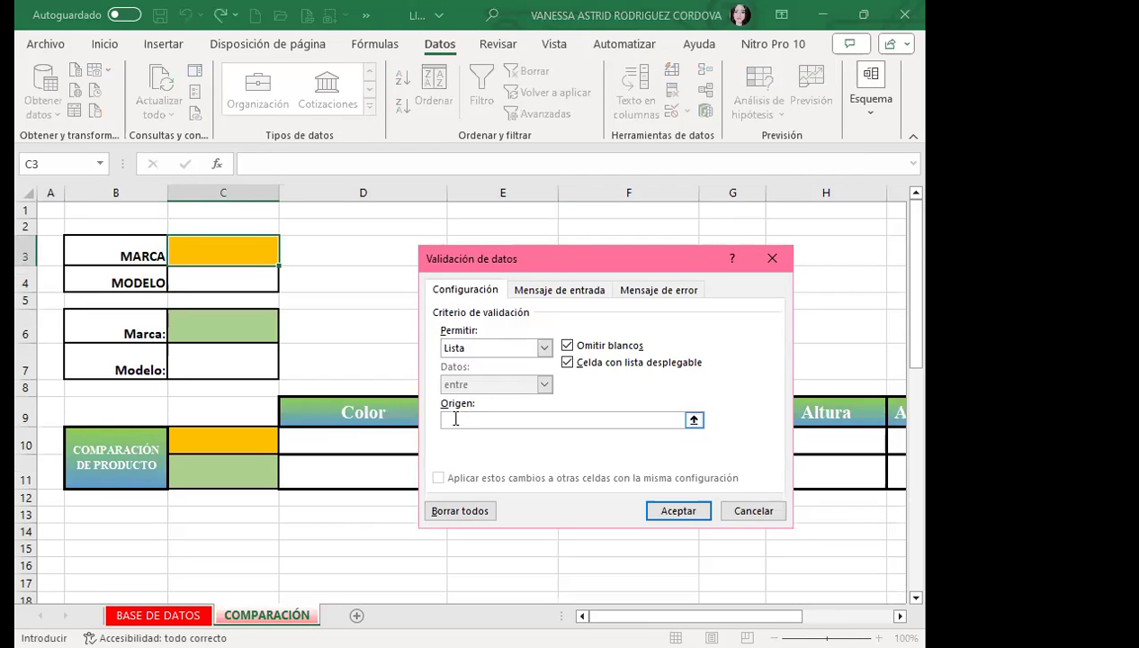
text(MAS)
click(676, 509)
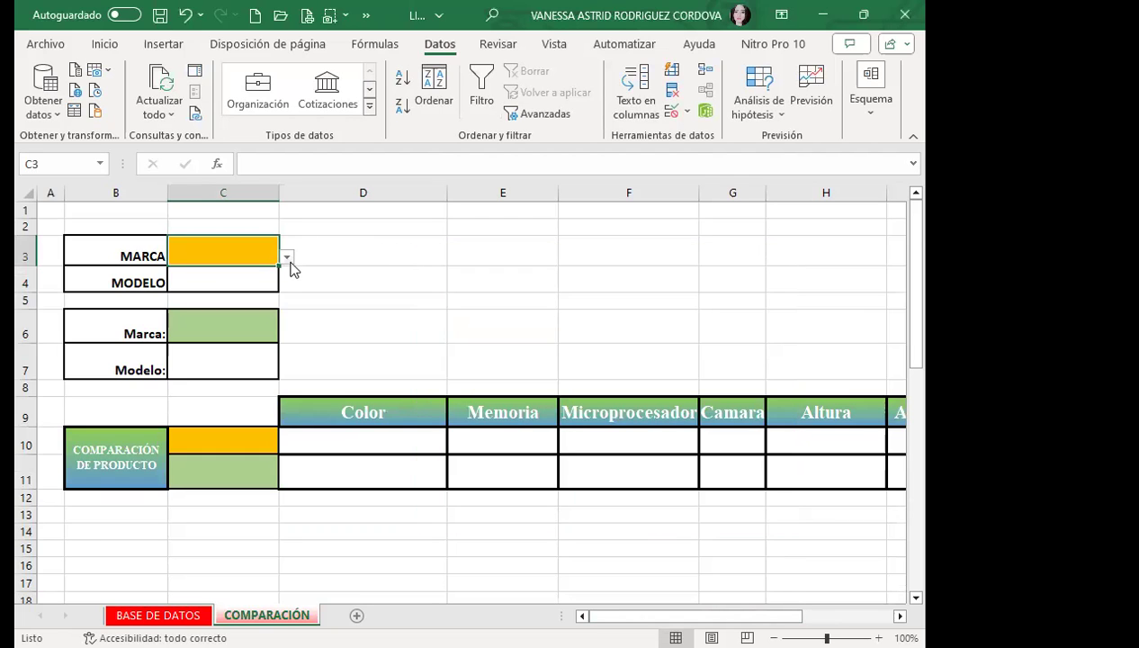
click(287, 259)
Apply the same =MARCAS list validation to brand cell C6.
click(203, 313)
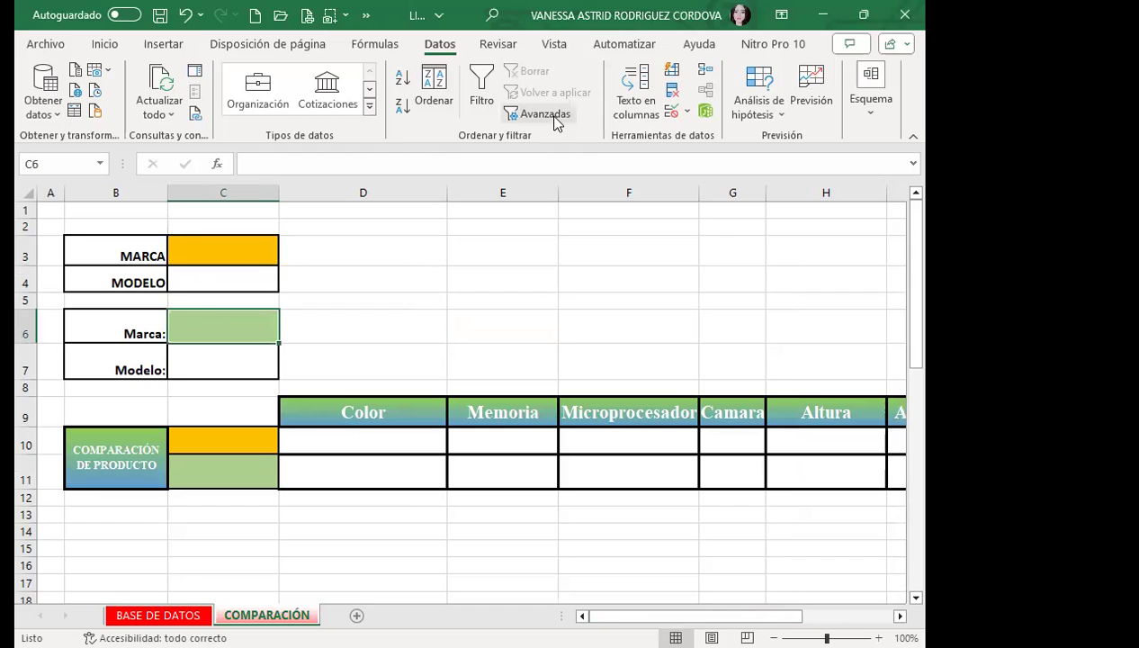
click(670, 116)
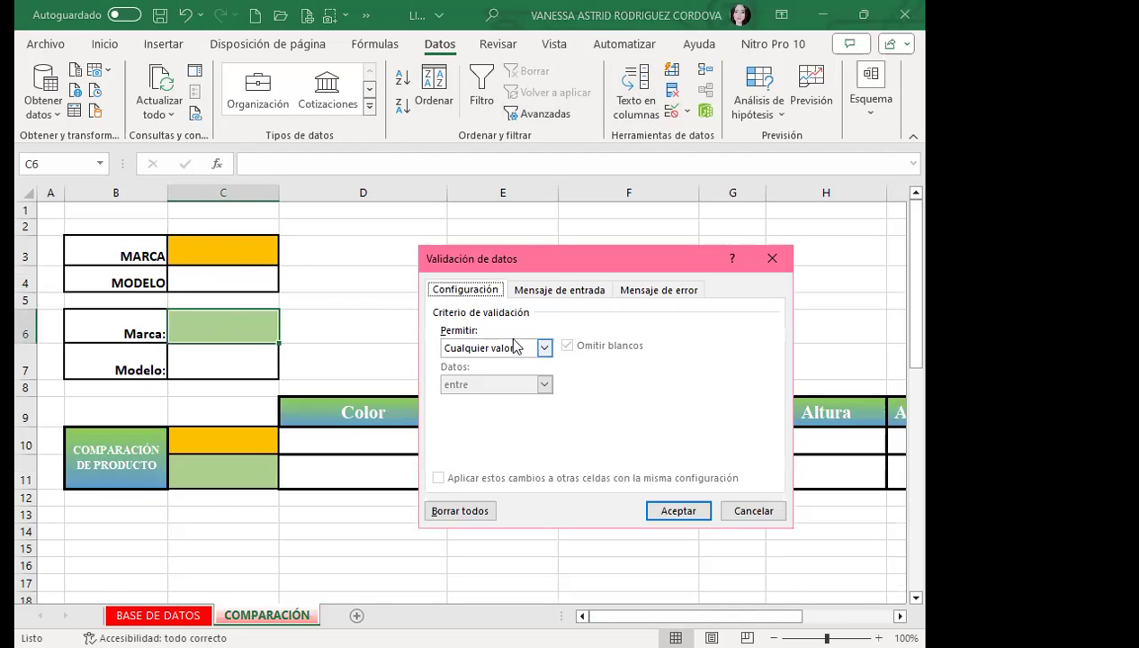
click(545, 349)
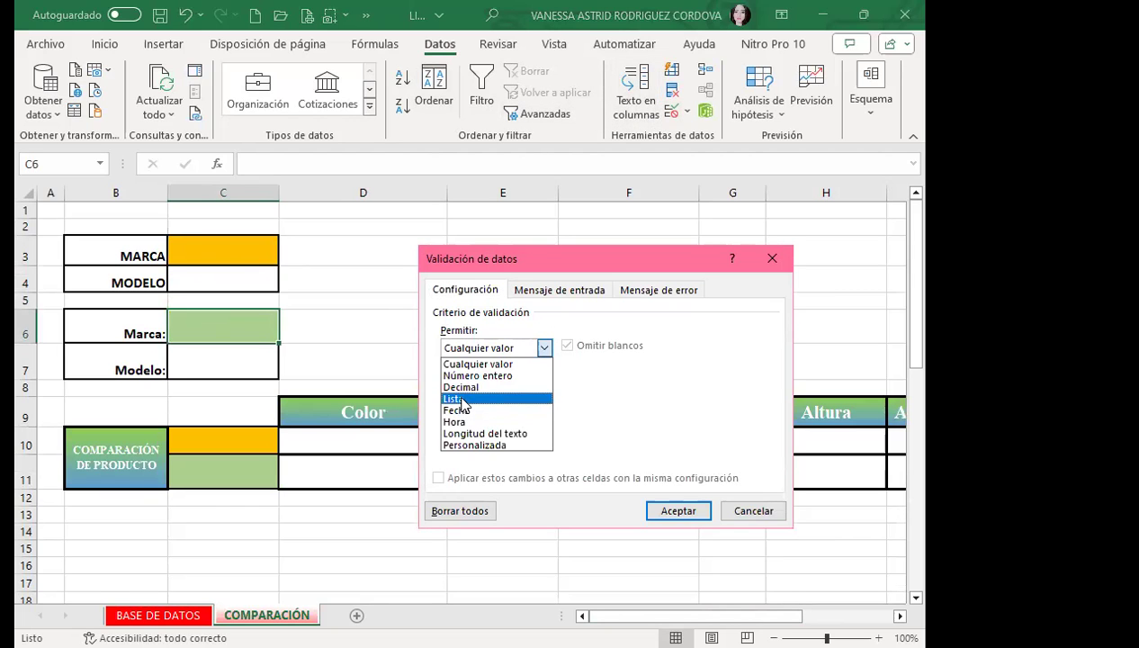
click(464, 401)
click(472, 418)
text(=MARCAS)
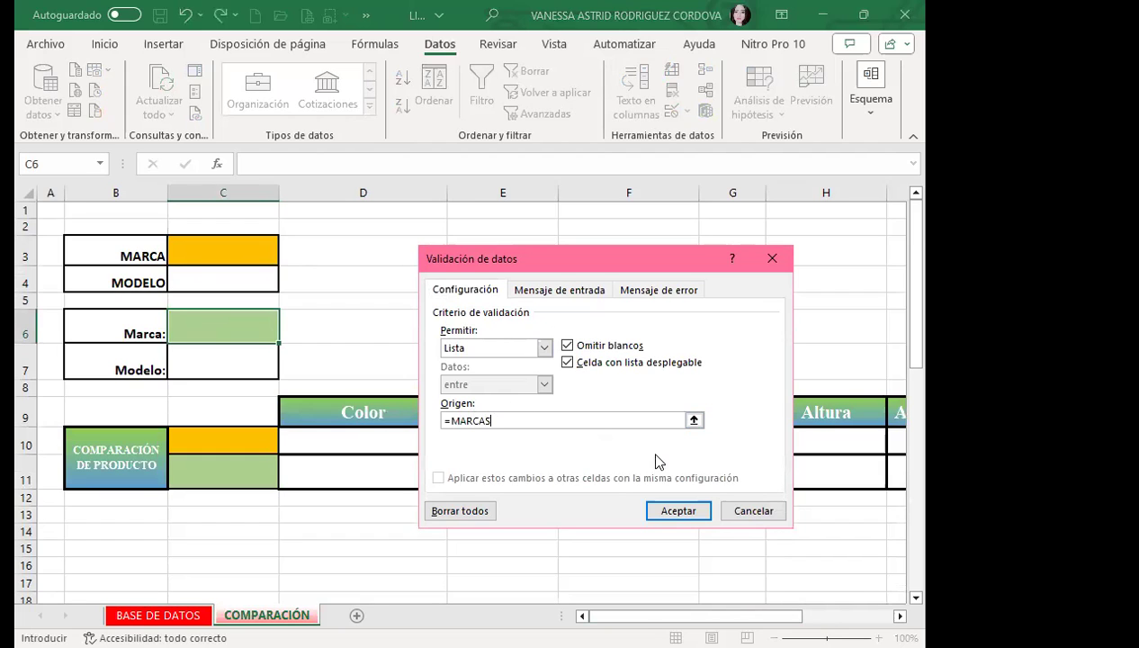
click(668, 509)
click(259, 249)
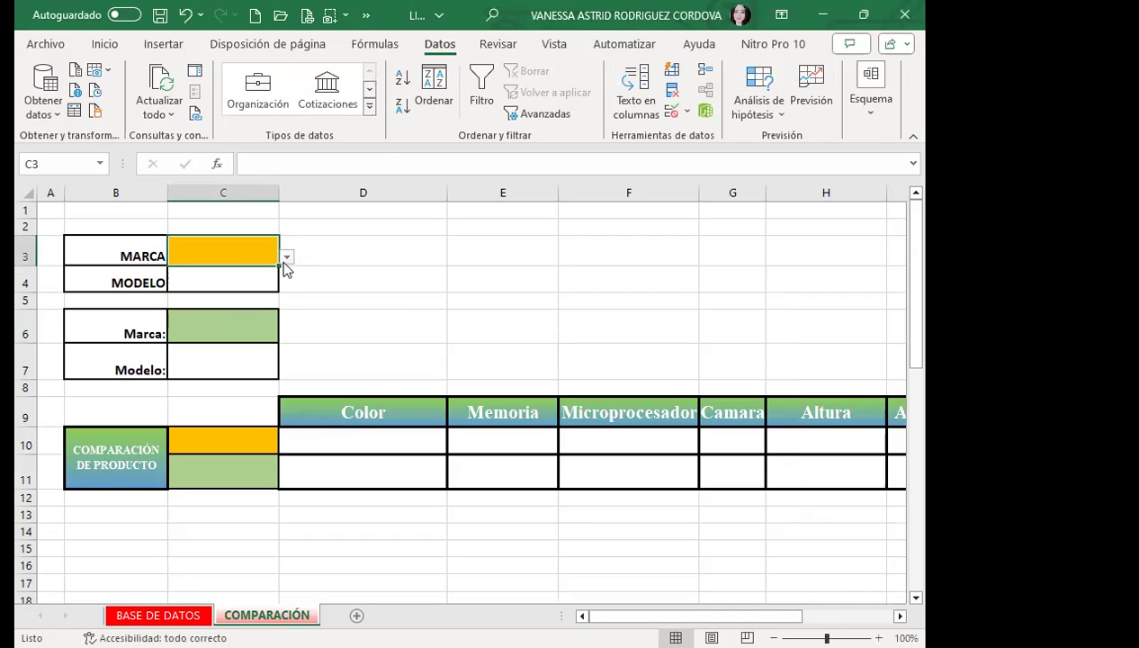
click(286, 258)
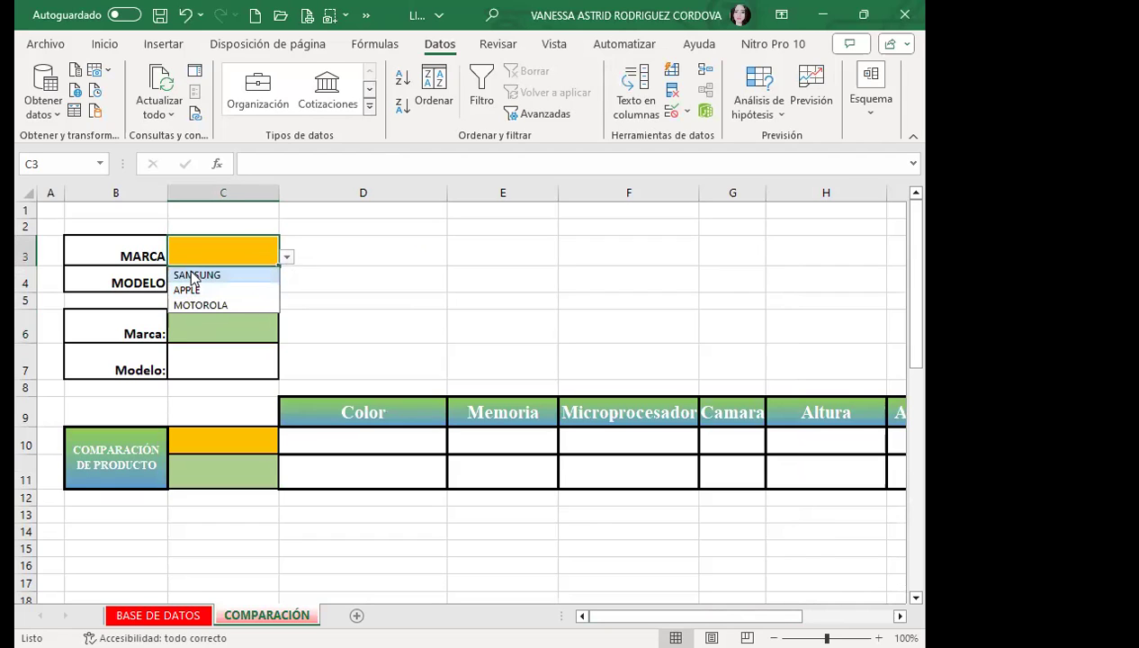
Choose SAMSUNG in C3 and MOTOROLA in C6 from their brand dropdowns.
click(192, 276)
click(270, 324)
click(286, 334)
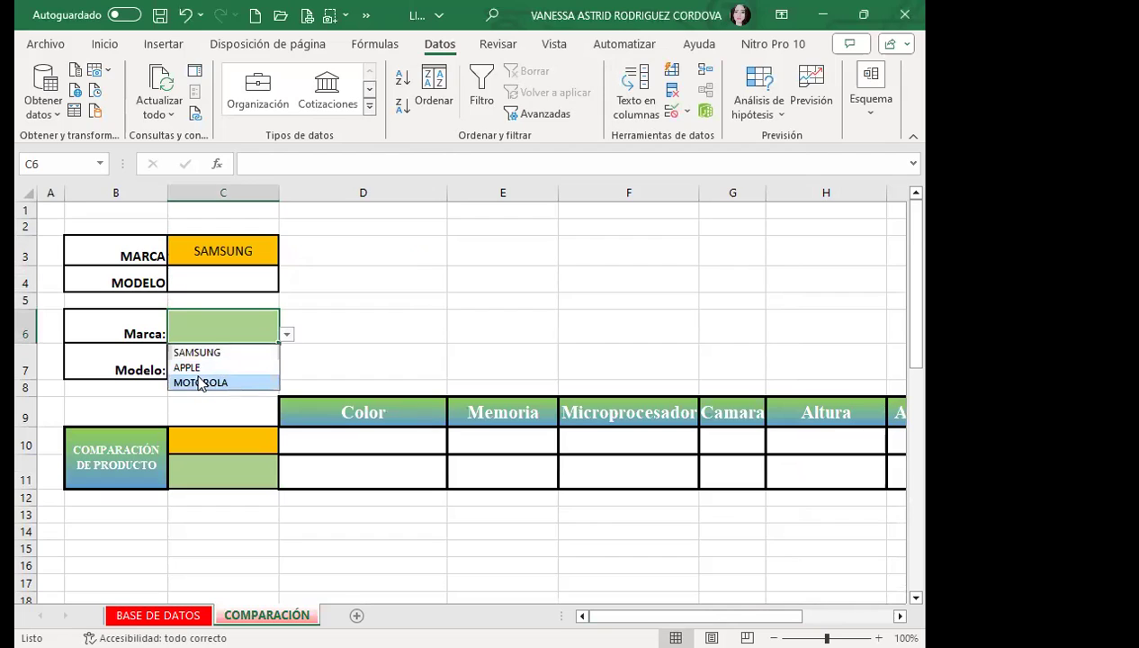
click(199, 382)
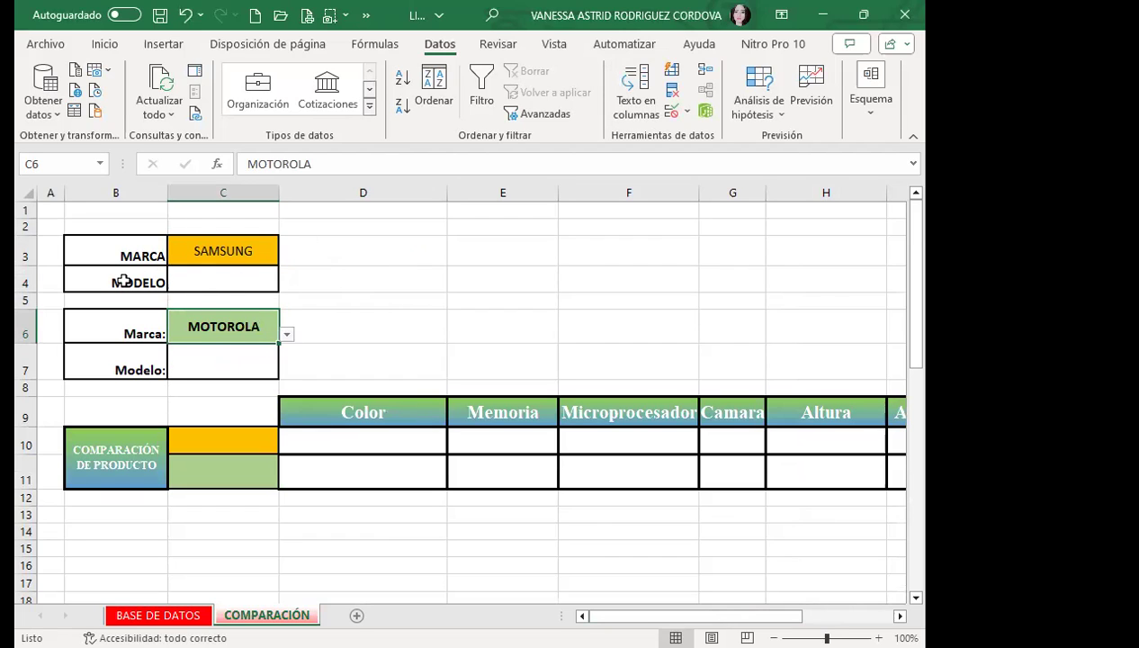
click(232, 283)
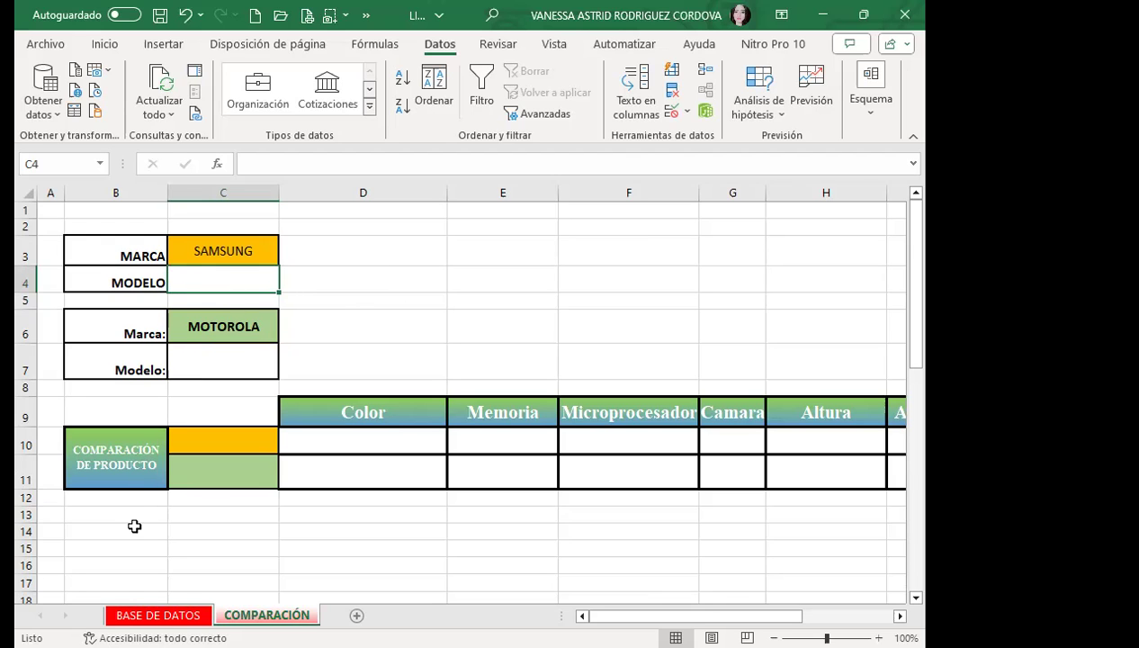
click(131, 614)
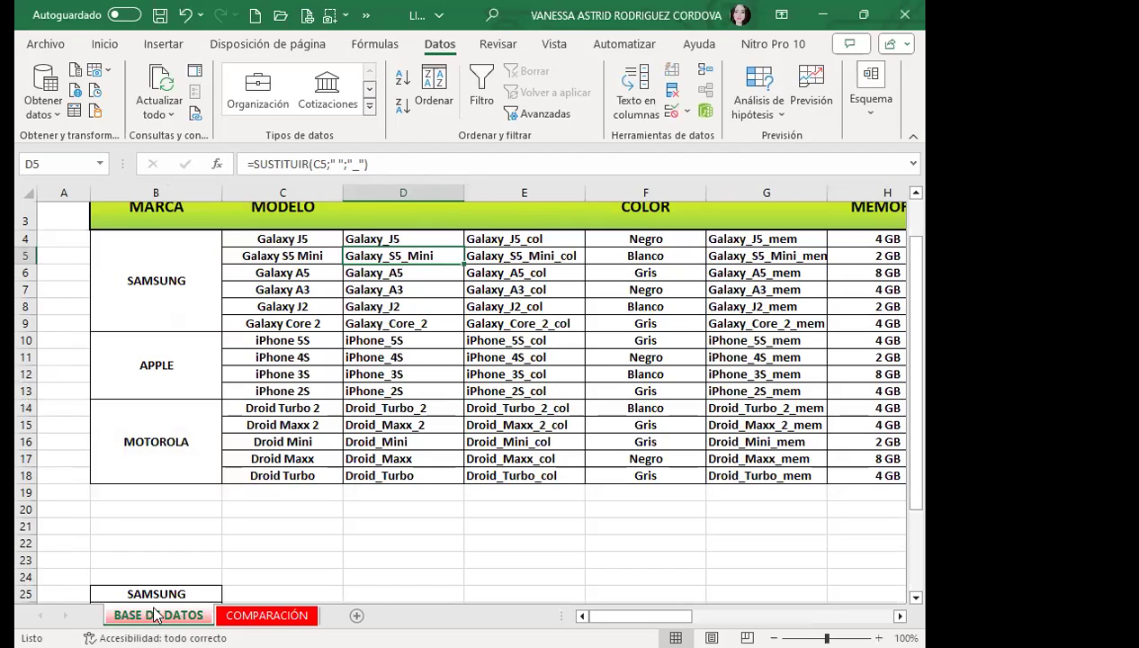
click(559, 516)
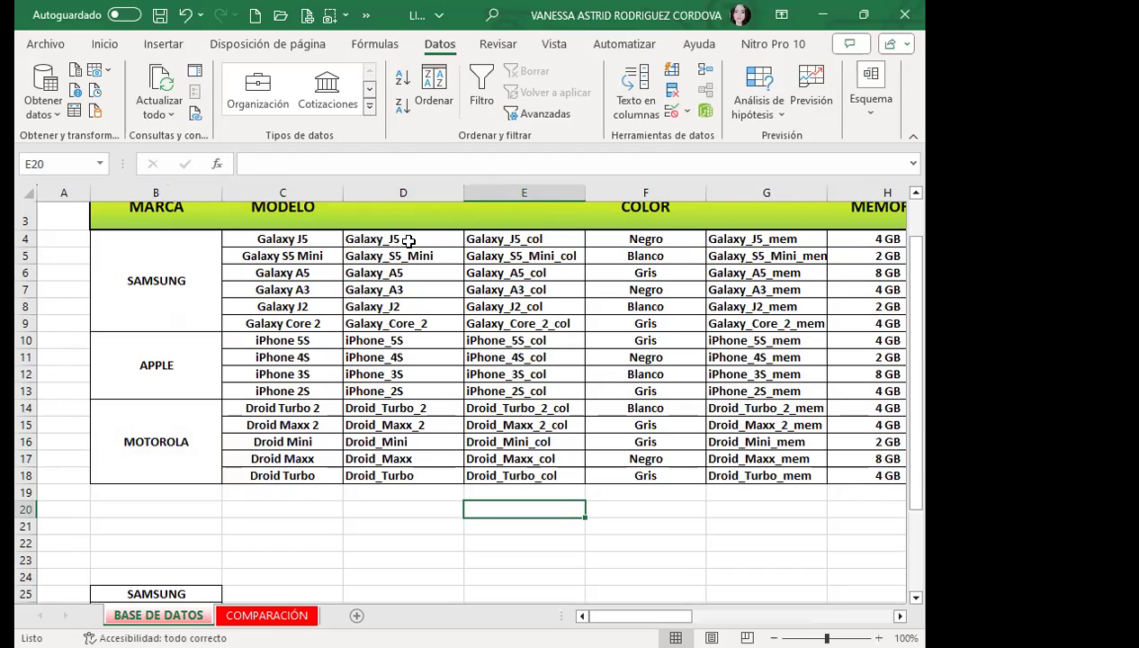
click(402, 240)
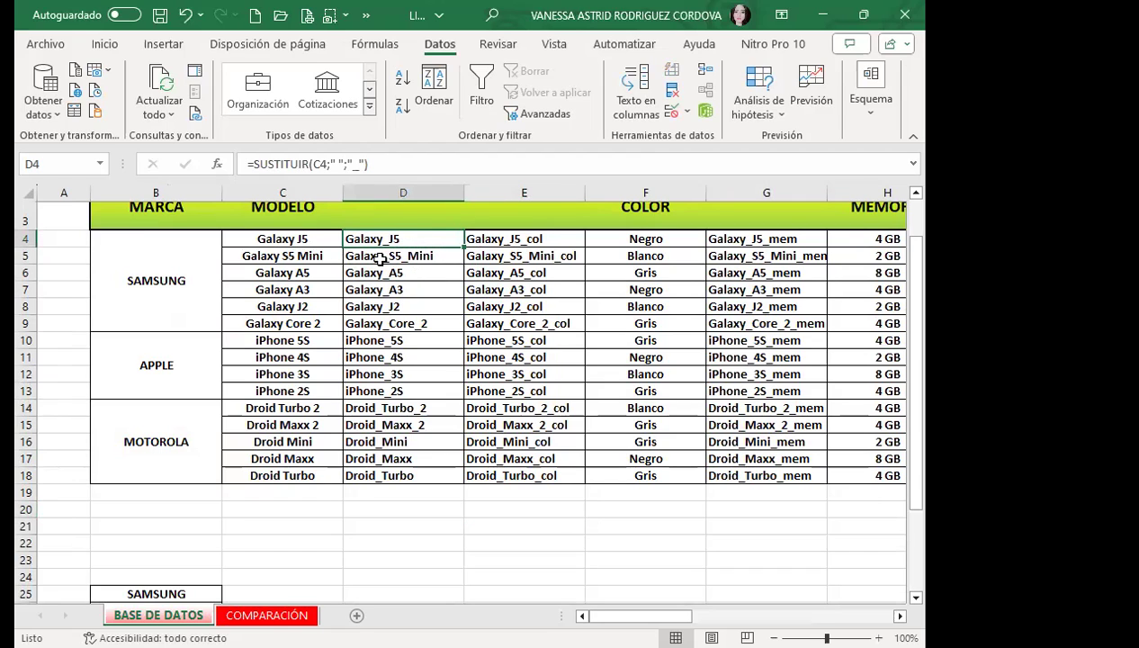
click(420, 258)
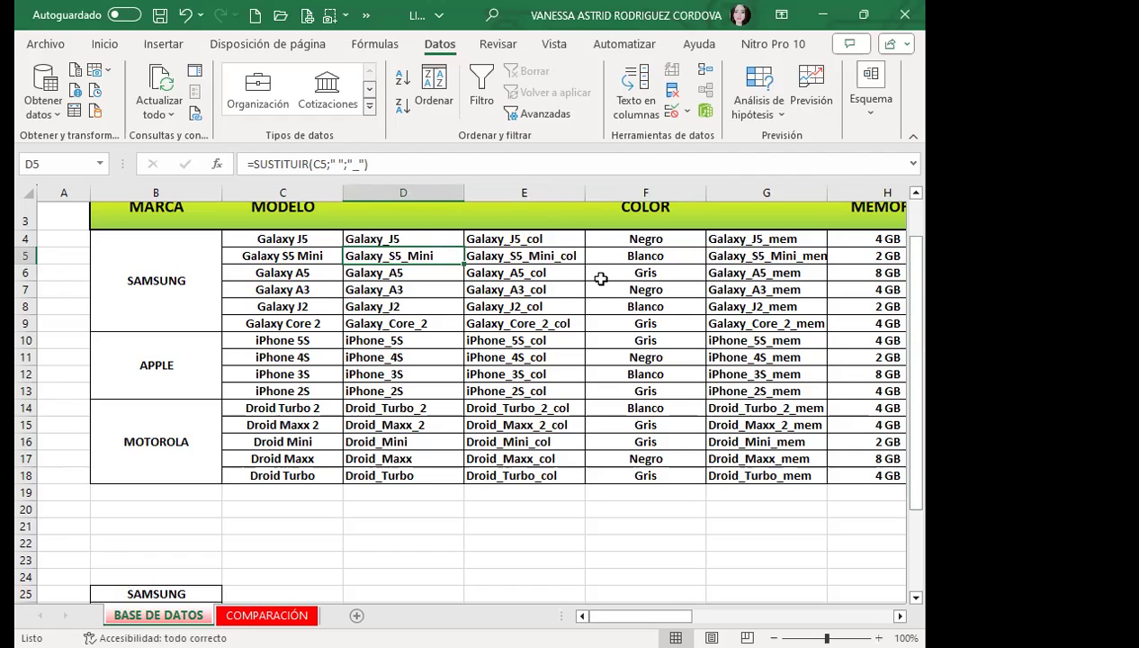
click(474, 237)
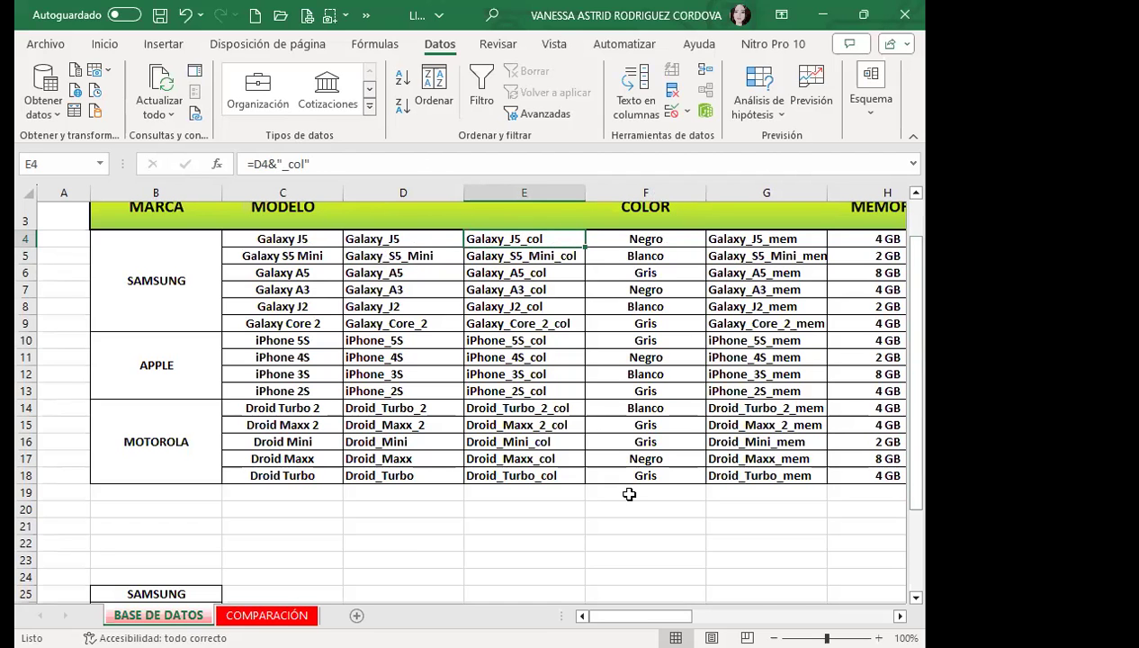
drag(640, 616, 690, 615)
scroll(274, 256, up, 1)
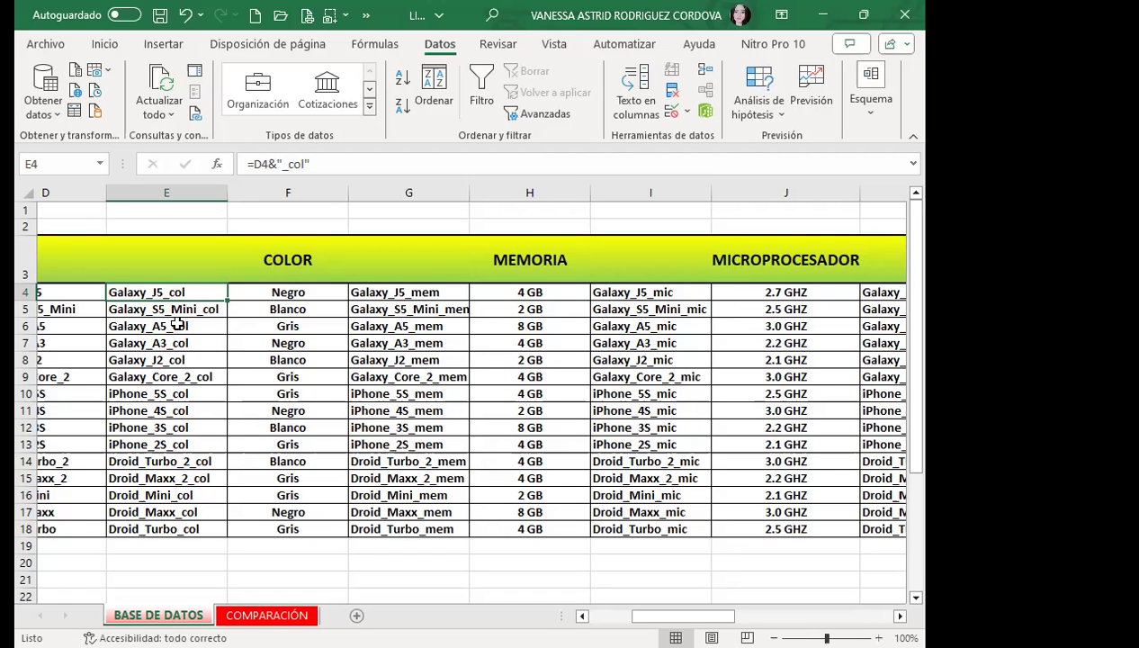
scroll(171, 391, down, 1)
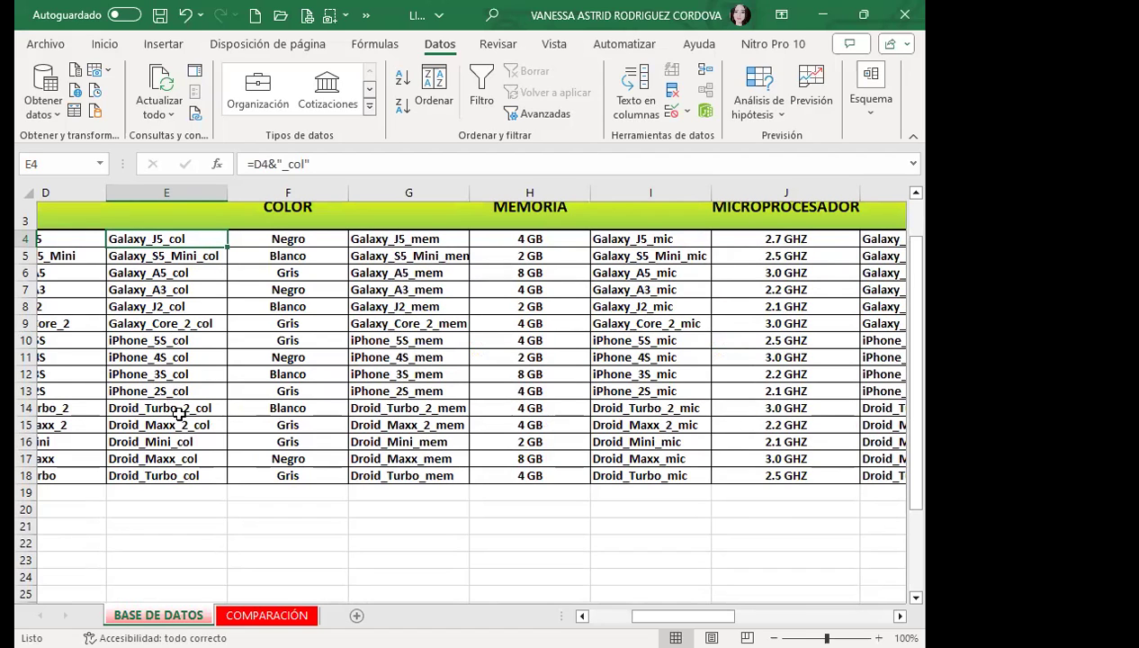
scroll(185, 387, up, 1)
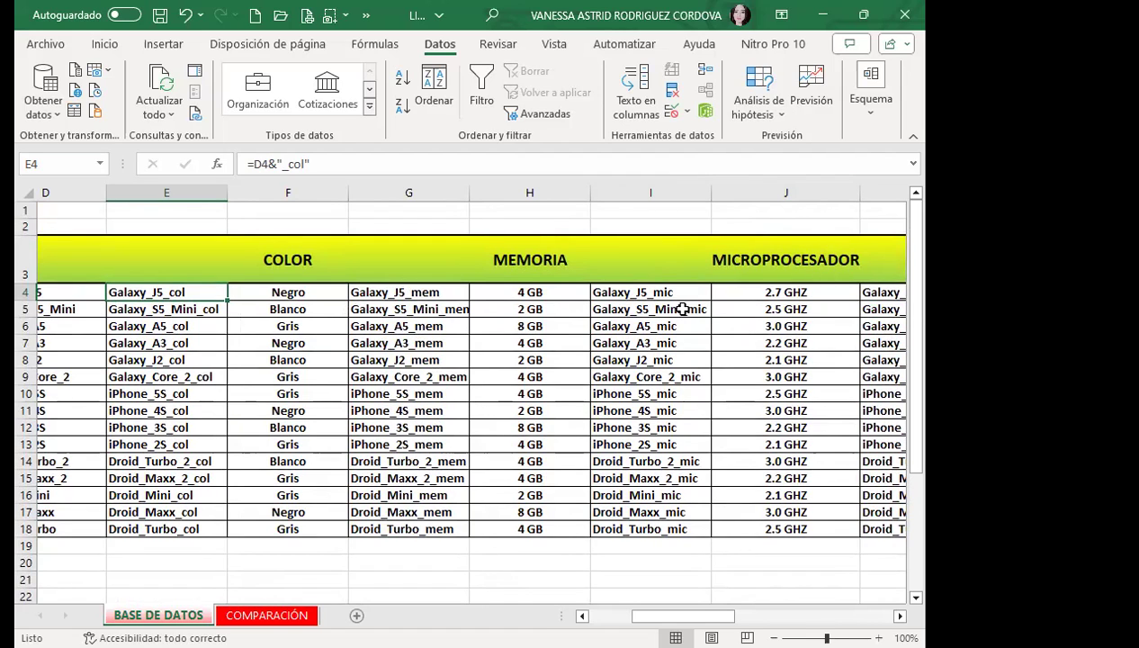
scroll(656, 342, down, 1)
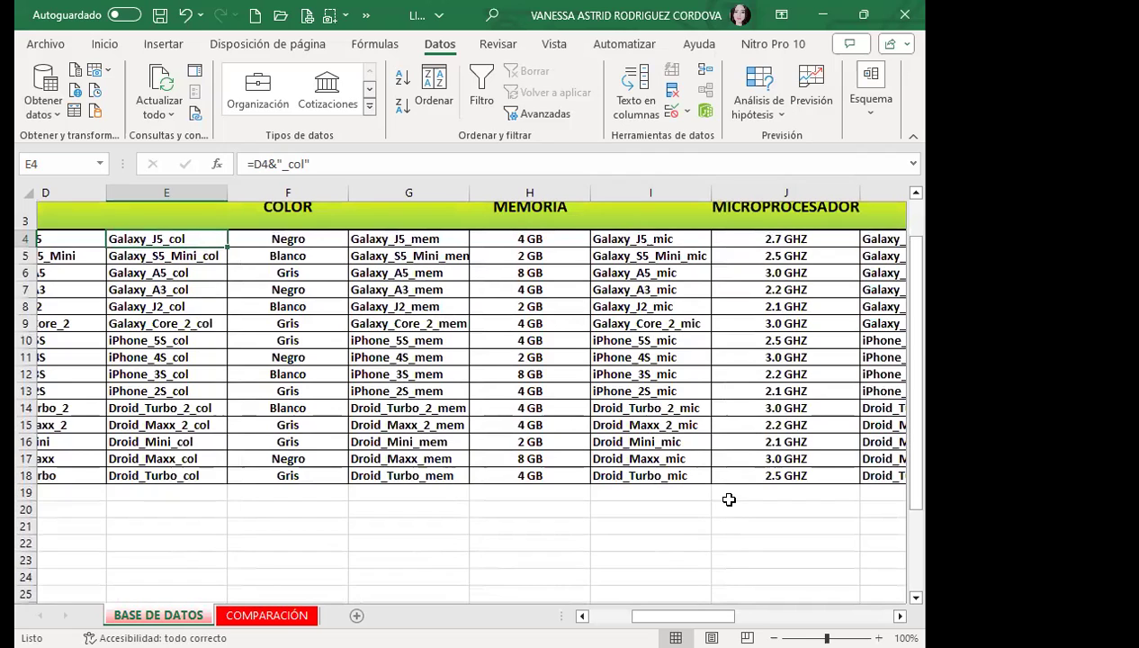
drag(683, 616, 735, 615)
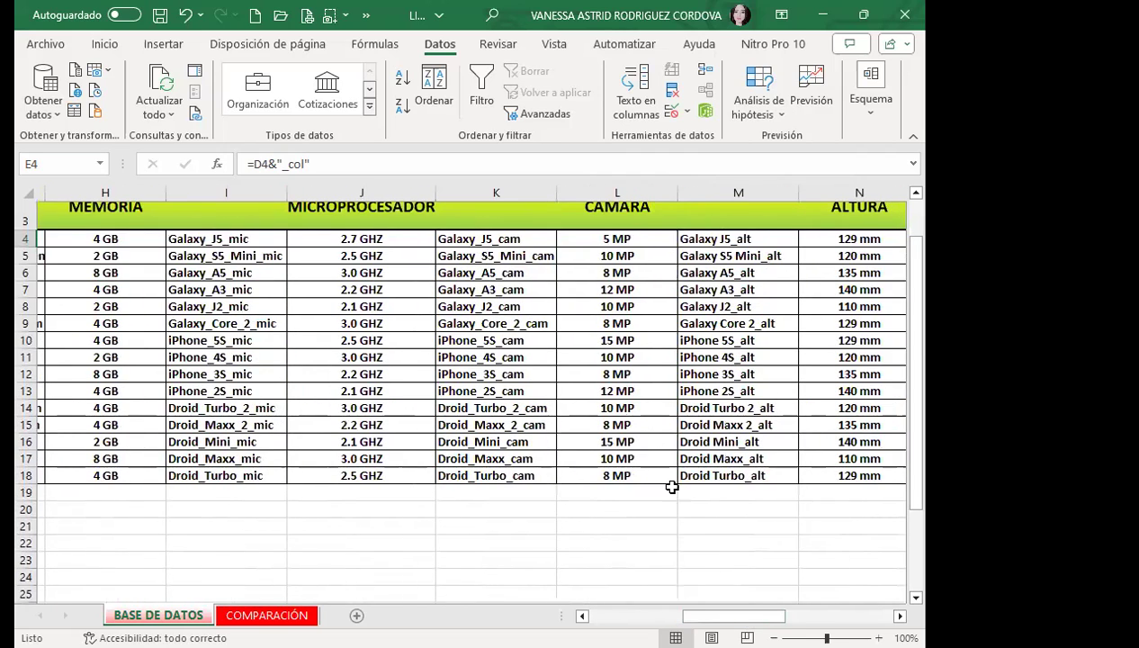
scroll(569, 307, up, 1)
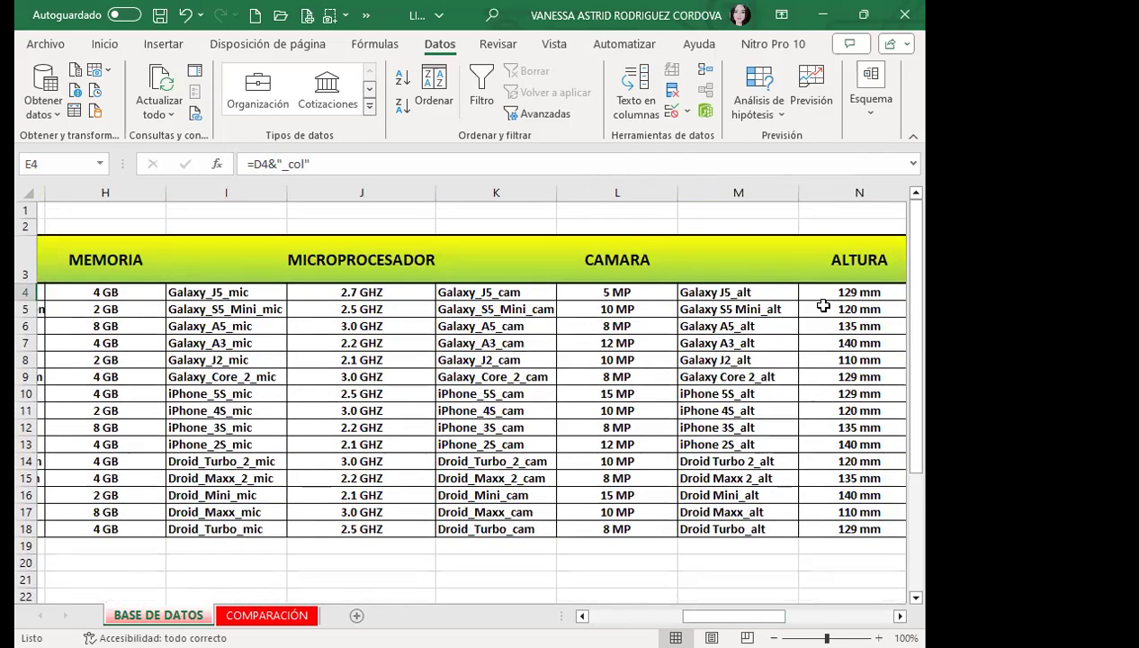
drag(766, 616, 809, 616)
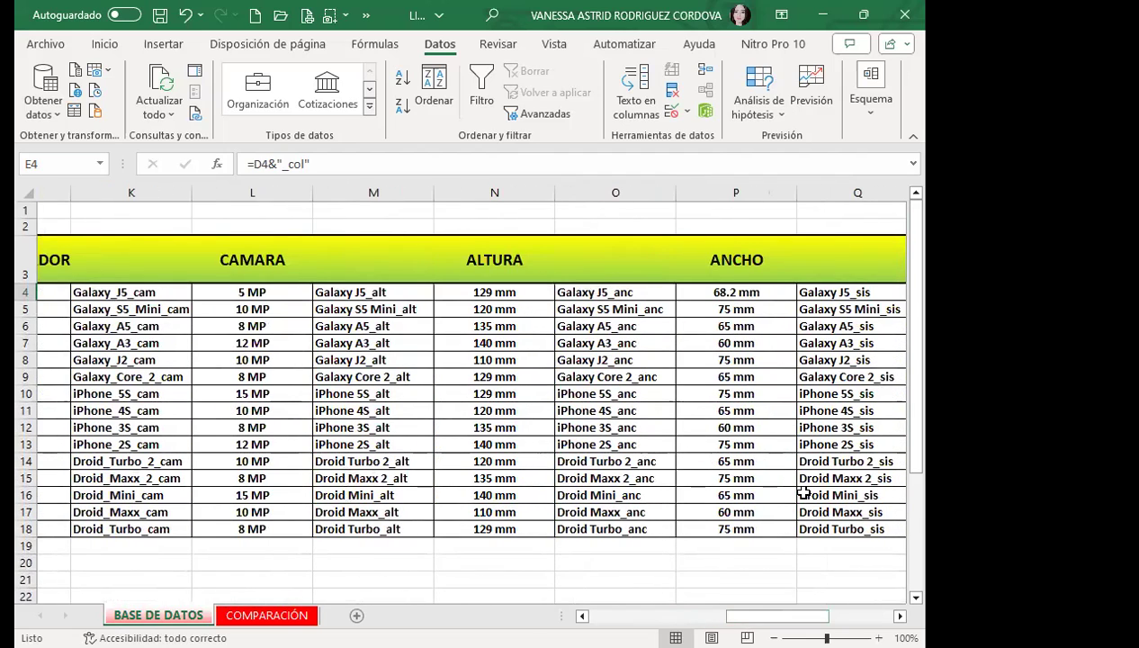
drag(777, 616, 814, 616)
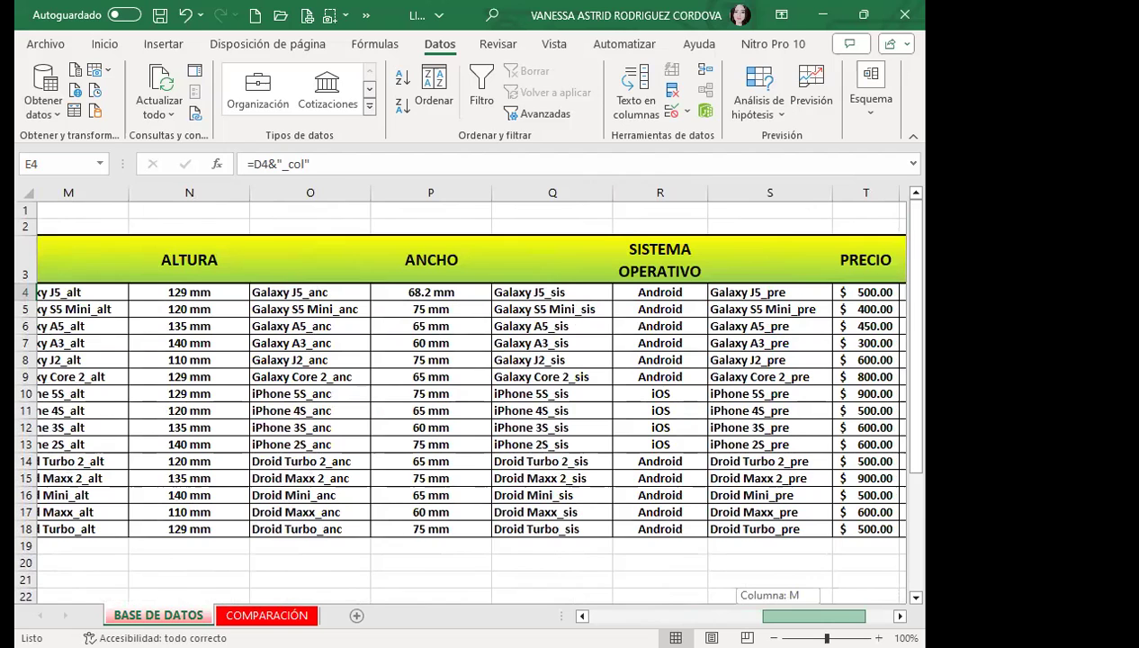
drag(813, 615, 841, 615)
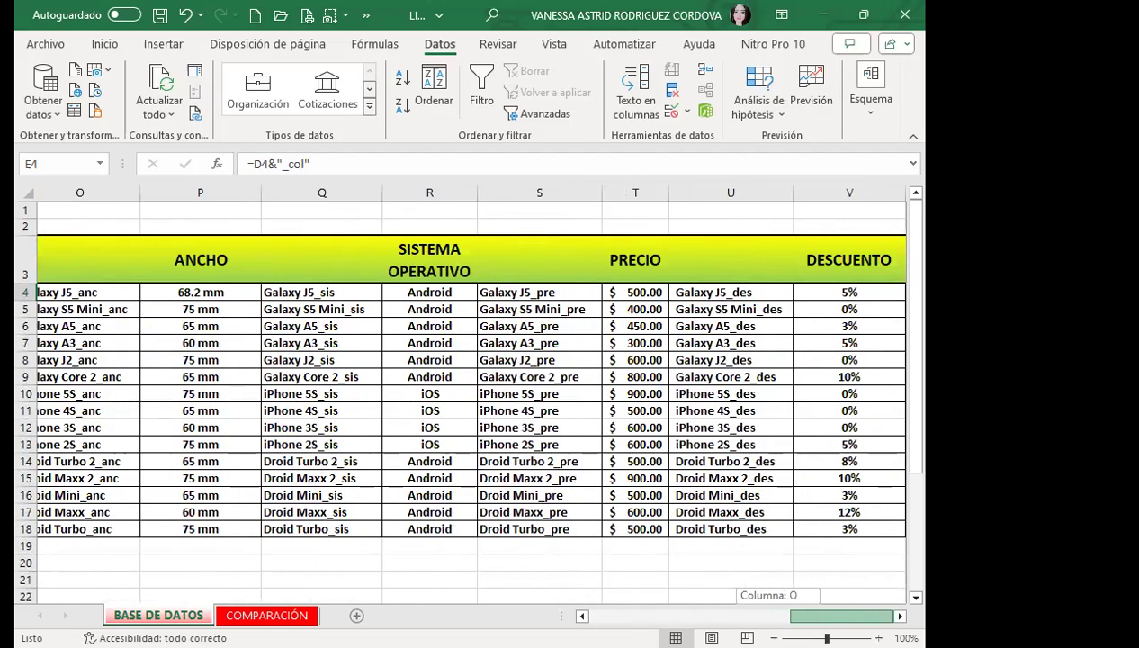
drag(841, 616, 756, 615)
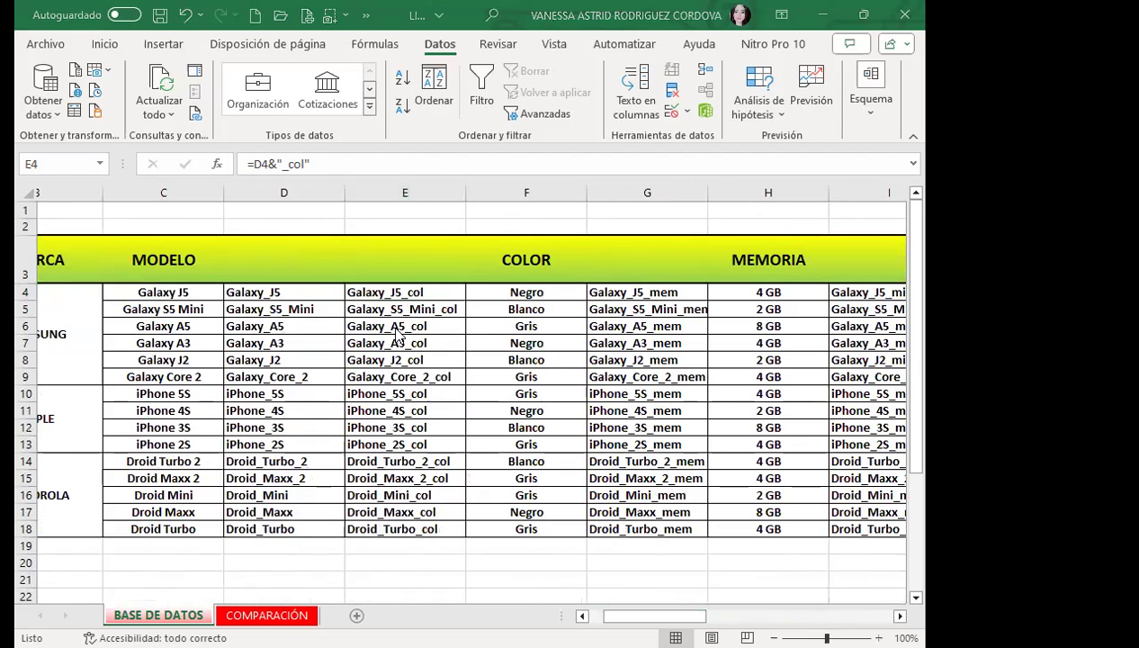
Inspect the colour and memory keys and values in F4:H4, then select E4:F18.
click(396, 296)
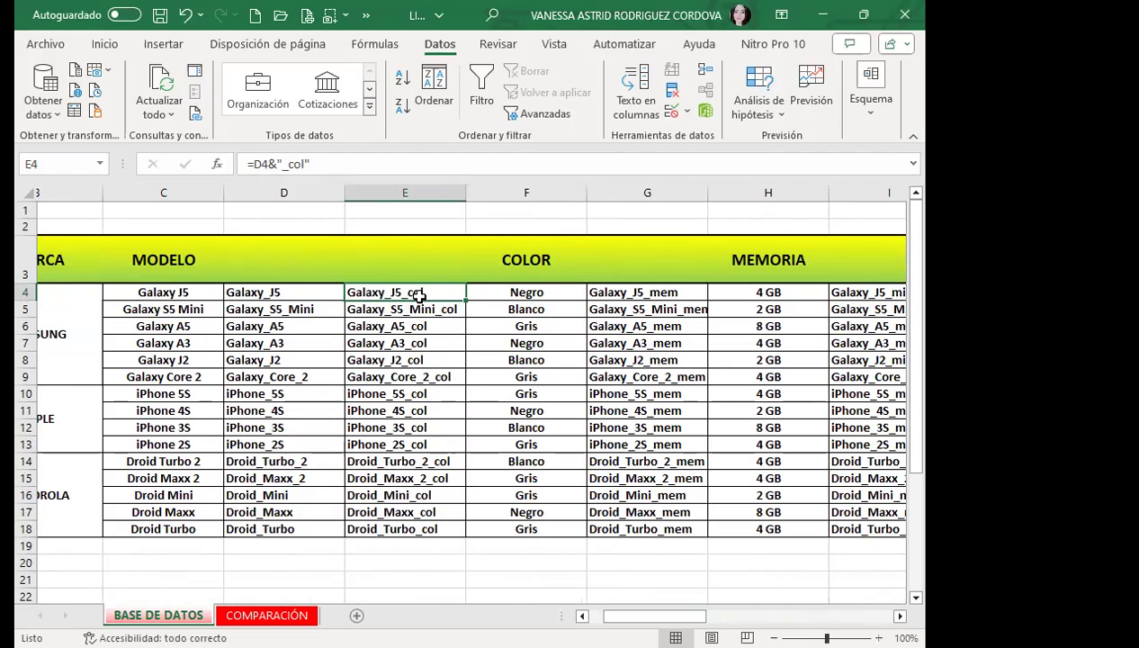
click(562, 298)
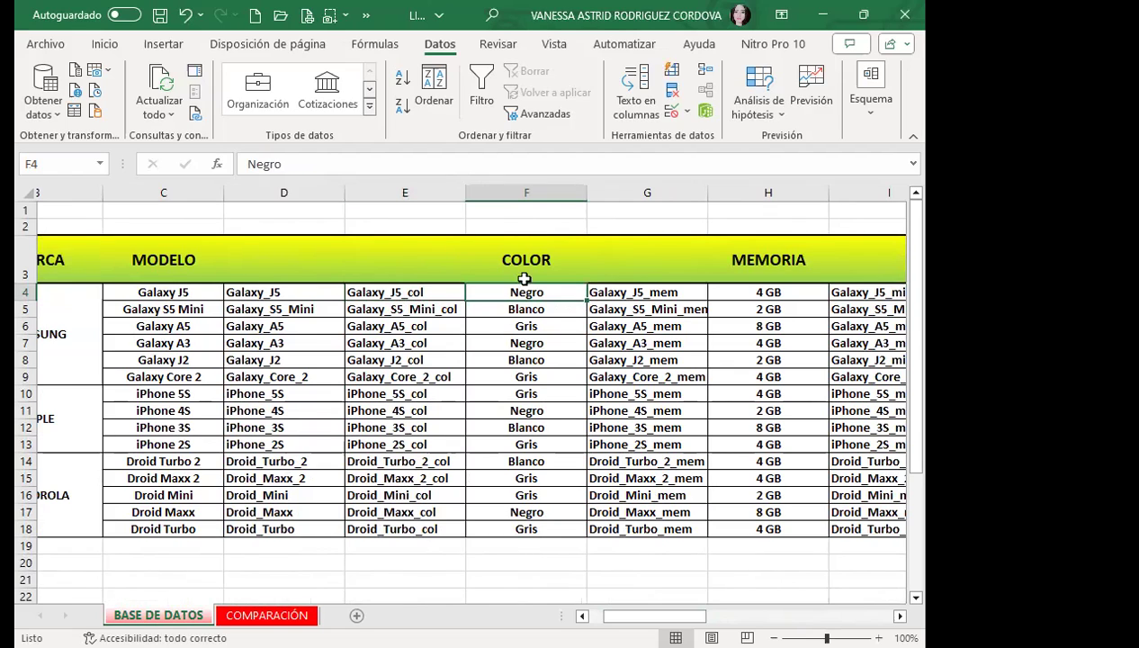
click(621, 297)
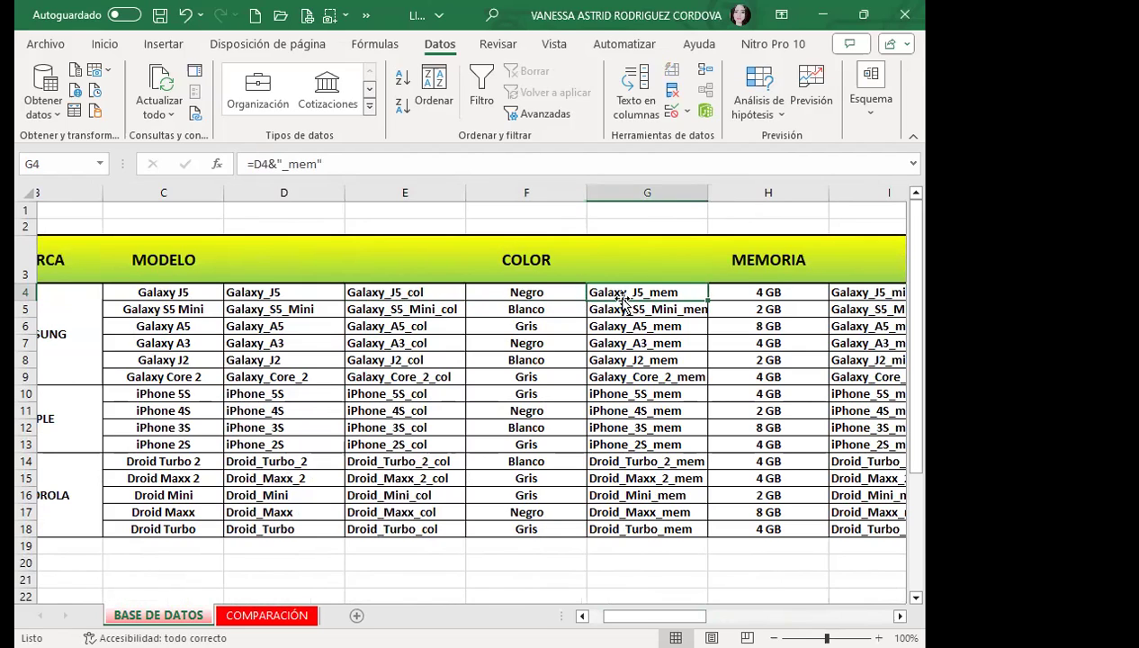
click(811, 298)
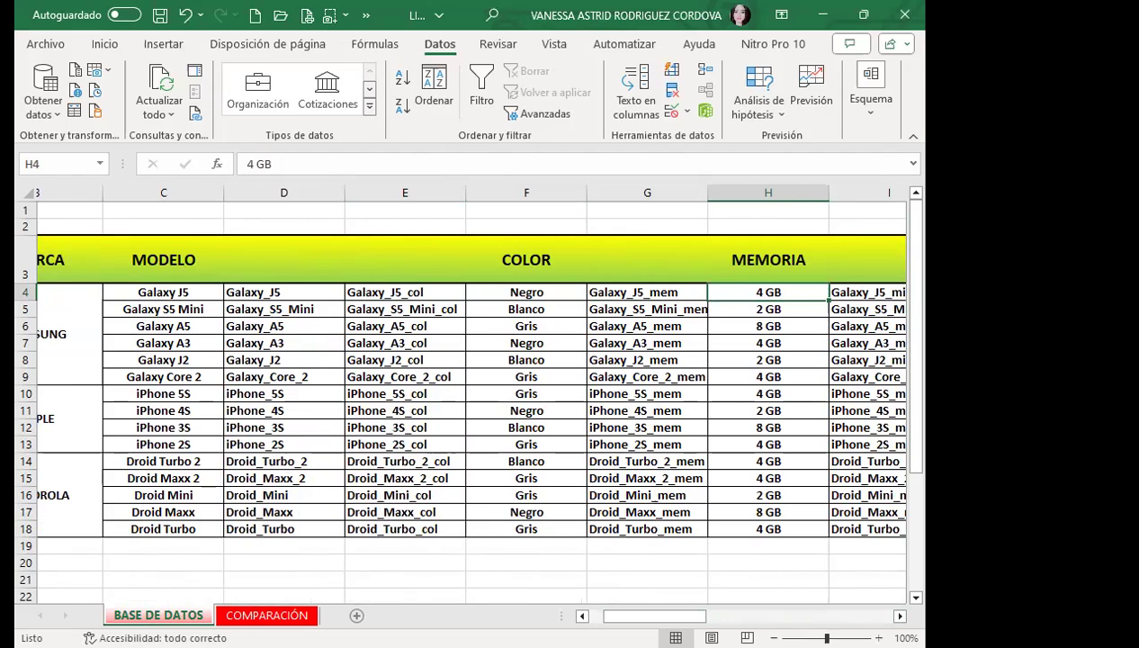
drag(116, 293, 132, 444)
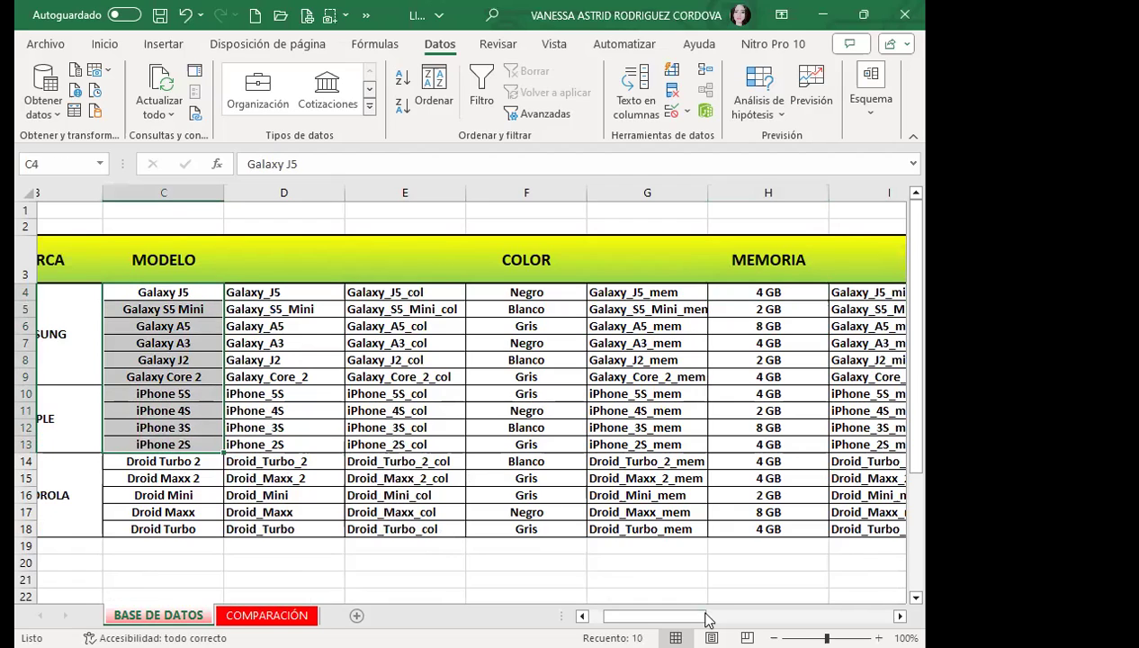
click(430, 325)
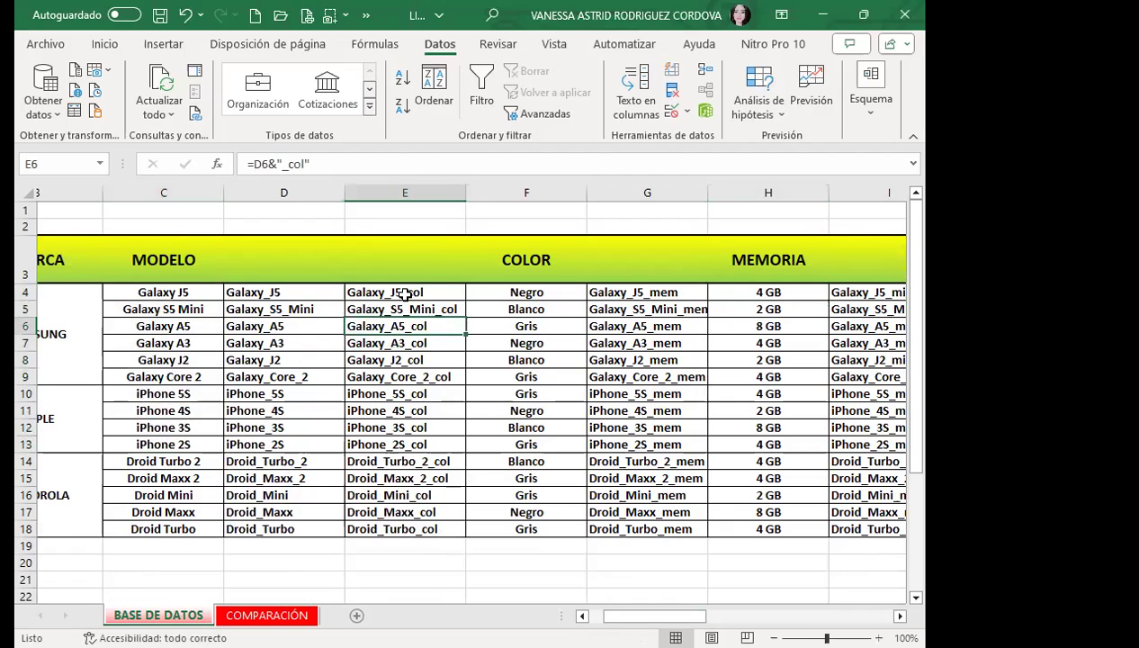
drag(405, 294, 513, 524)
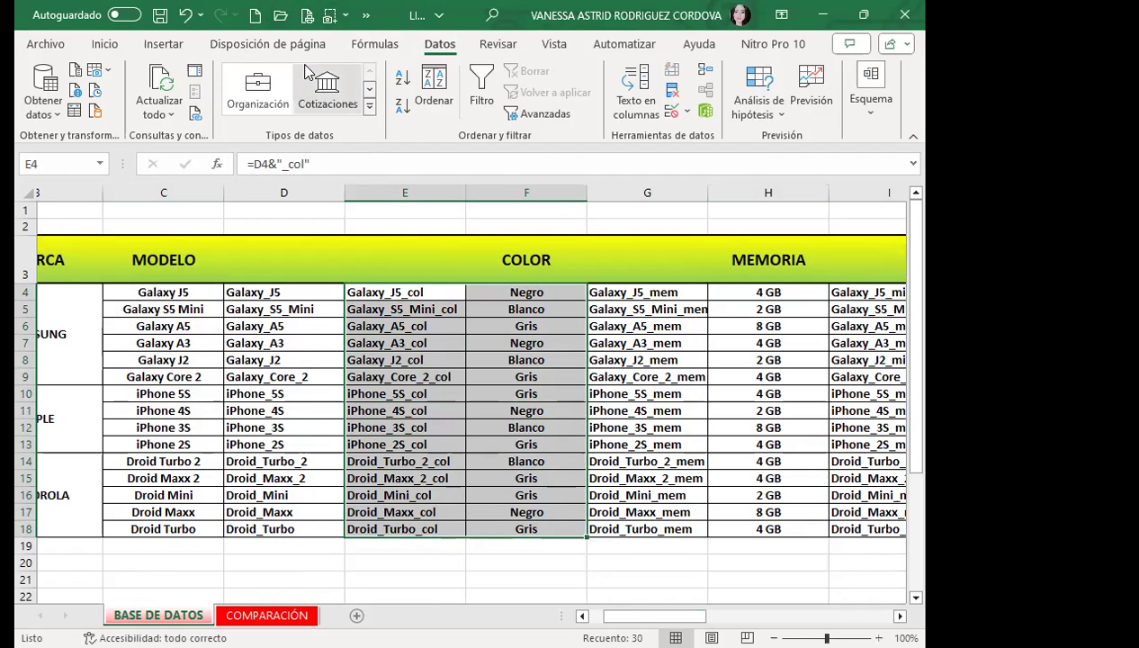
Create names from the selection using only the left column, so each _col key names its colour.
click(375, 44)
click(366, 110)
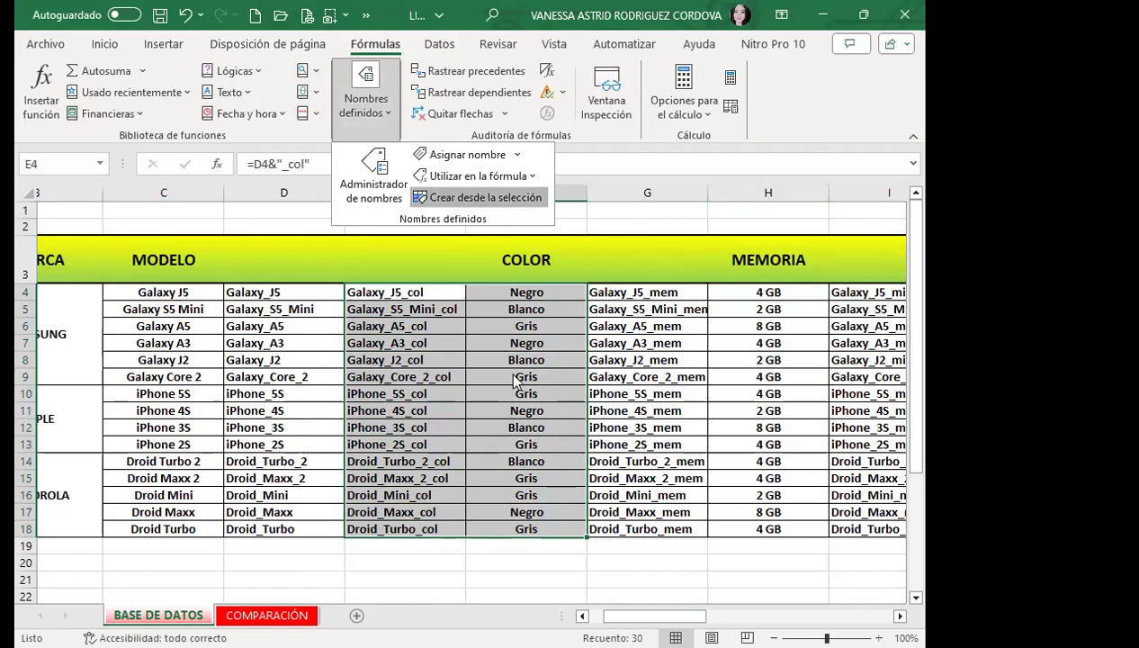
key(Return)
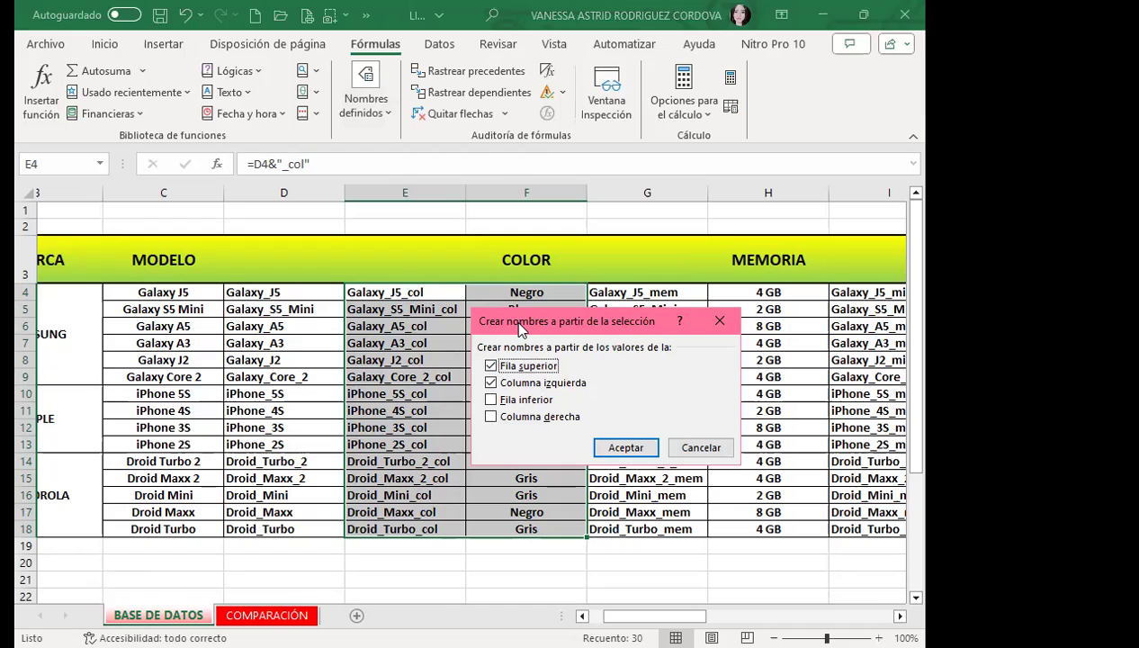
click(490, 365)
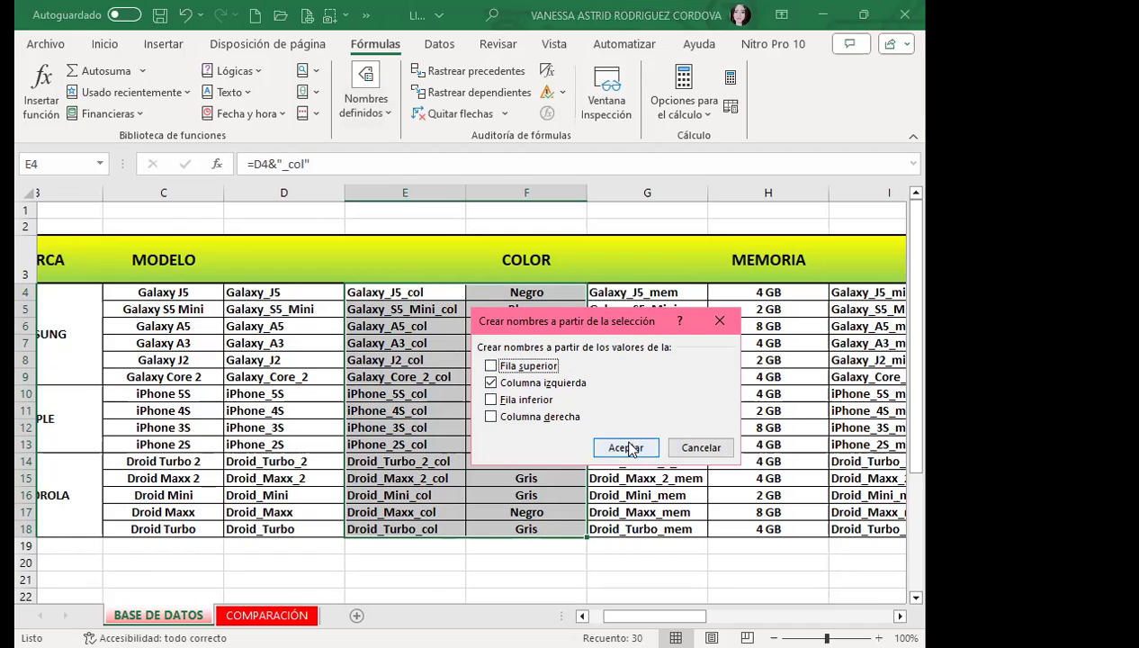
click(624, 450)
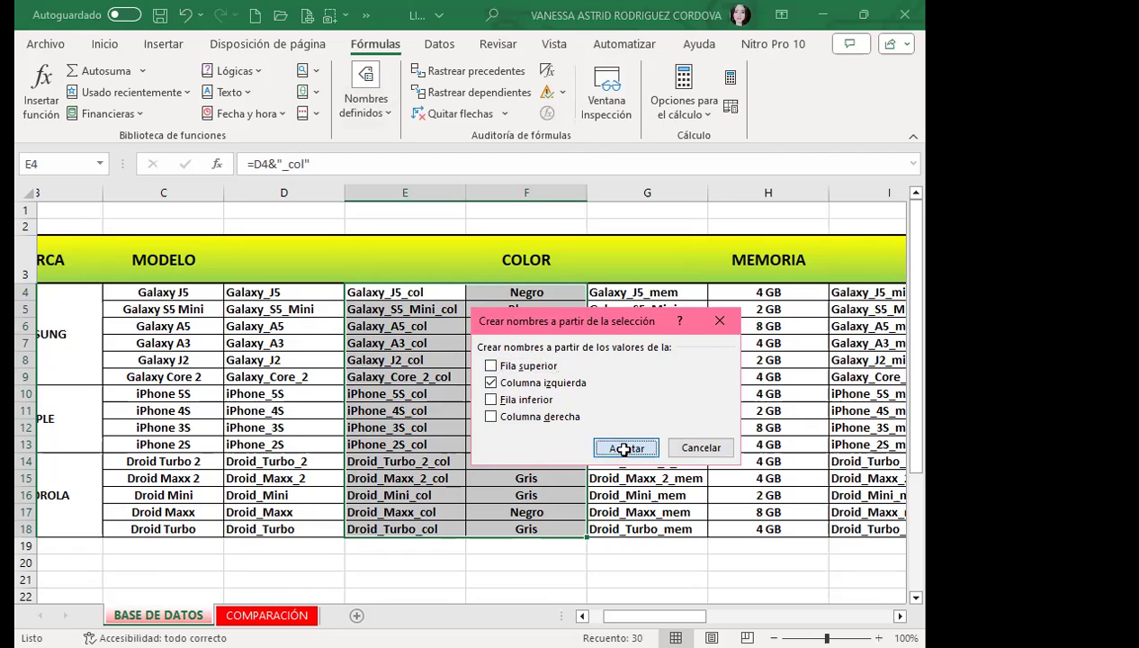
scroll(468, 405, right, 3)
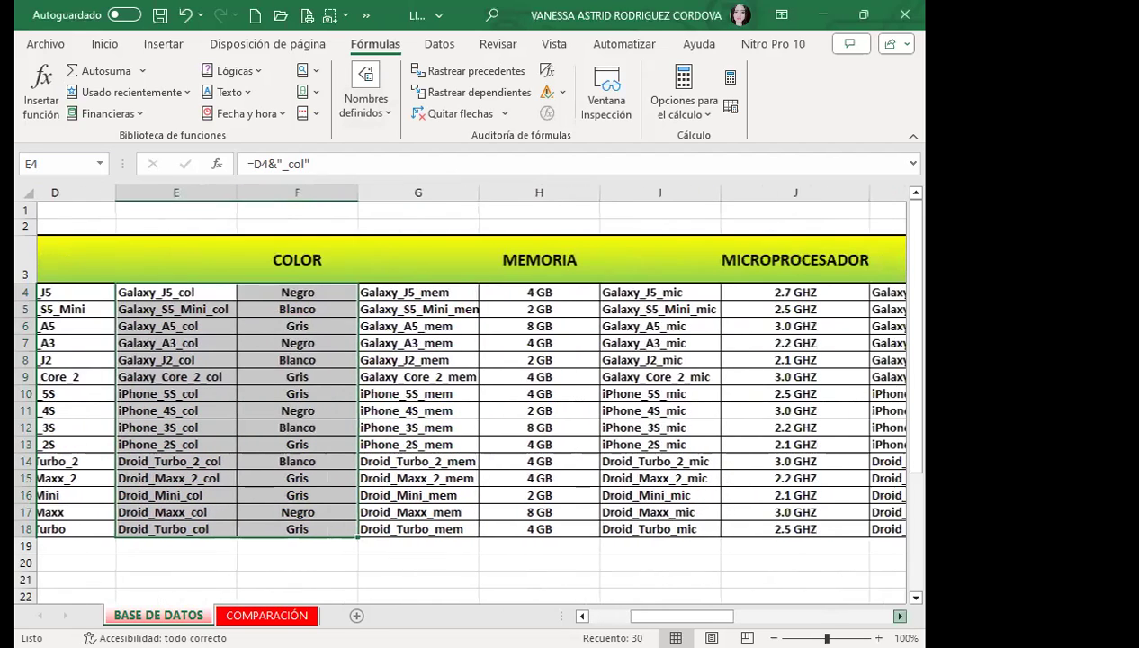
Create left-column names for the memory (G4:H18) and processor (I4:J18) key/value ranges.
scroll(421, 344, right, 1)
drag(348, 295, 474, 528)
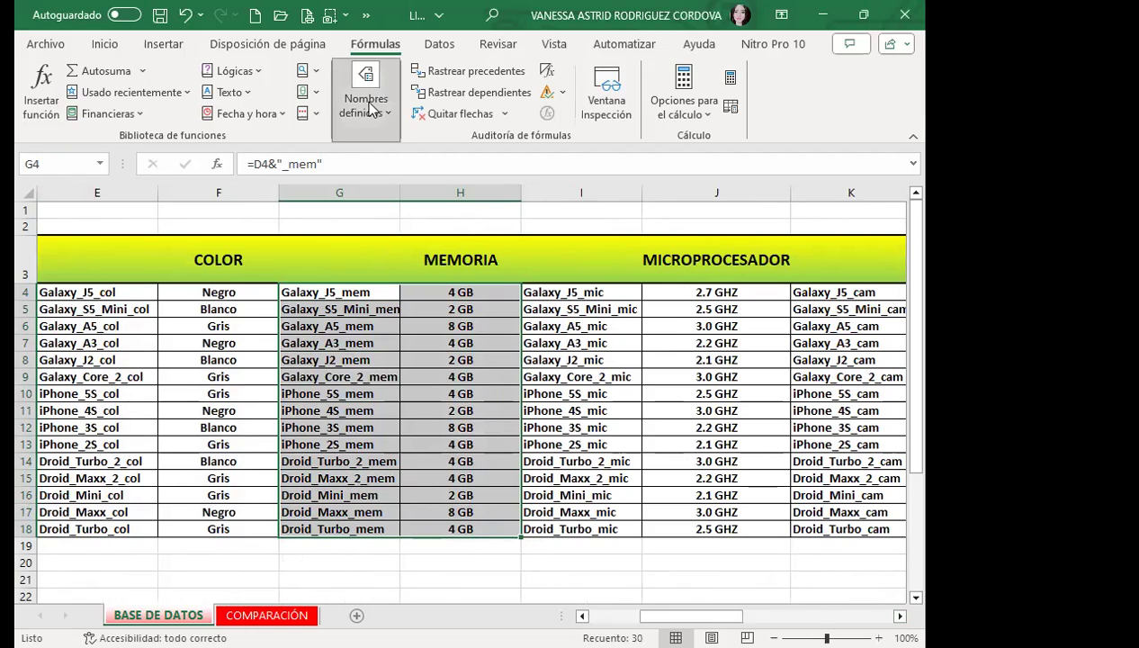
click(490, 365)
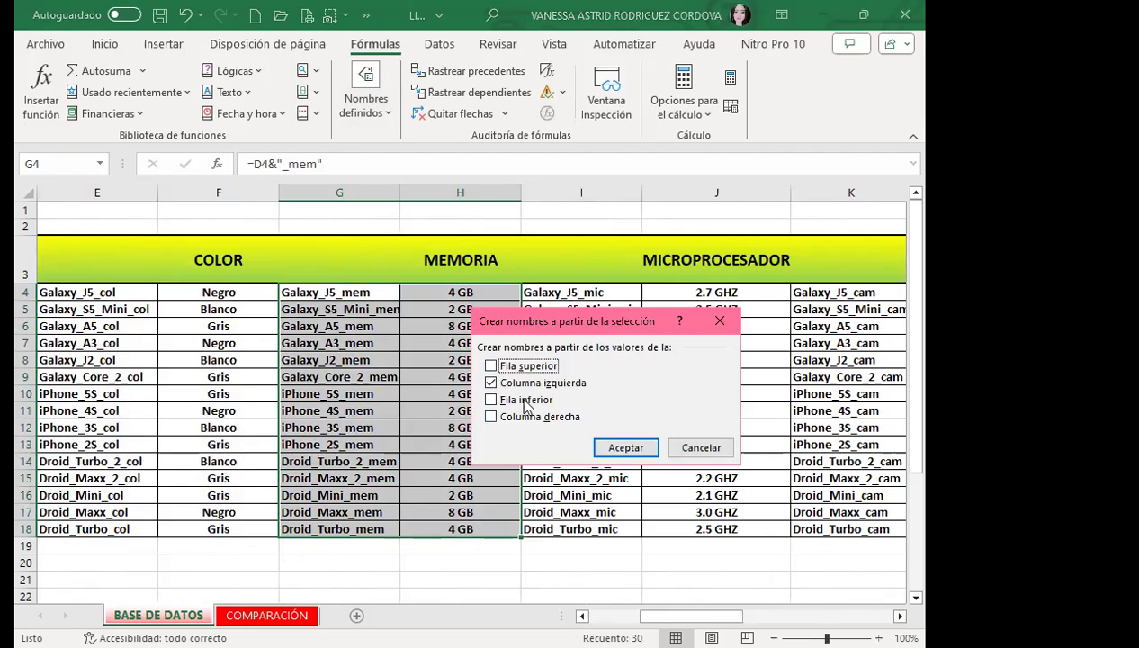
click(614, 448)
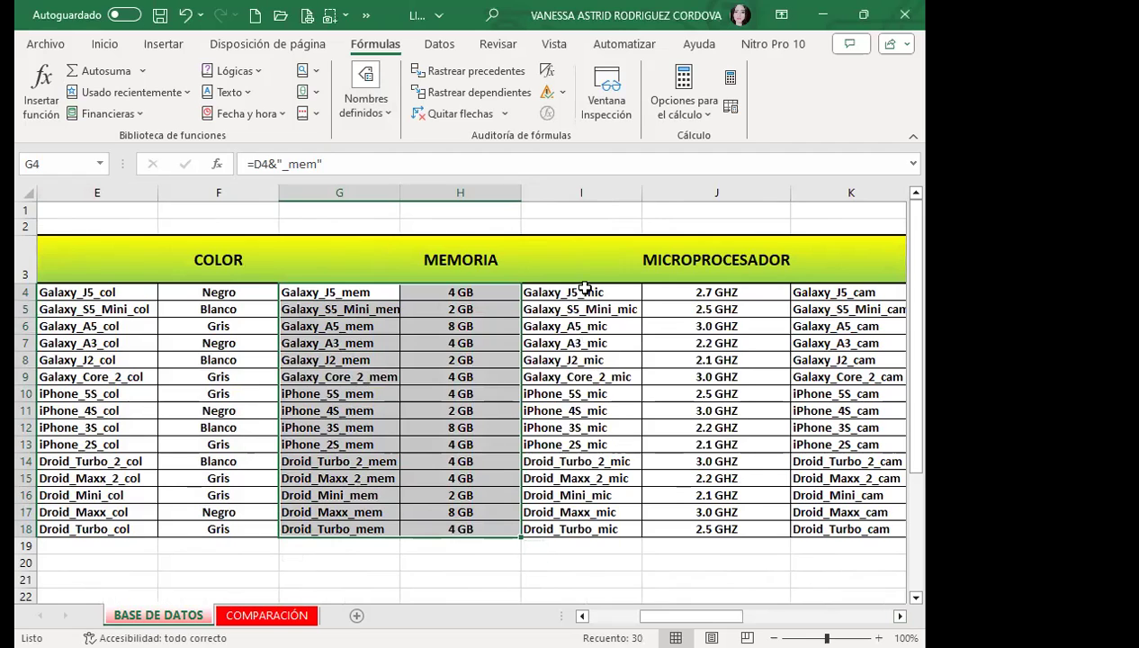
drag(585, 292, 729, 520)
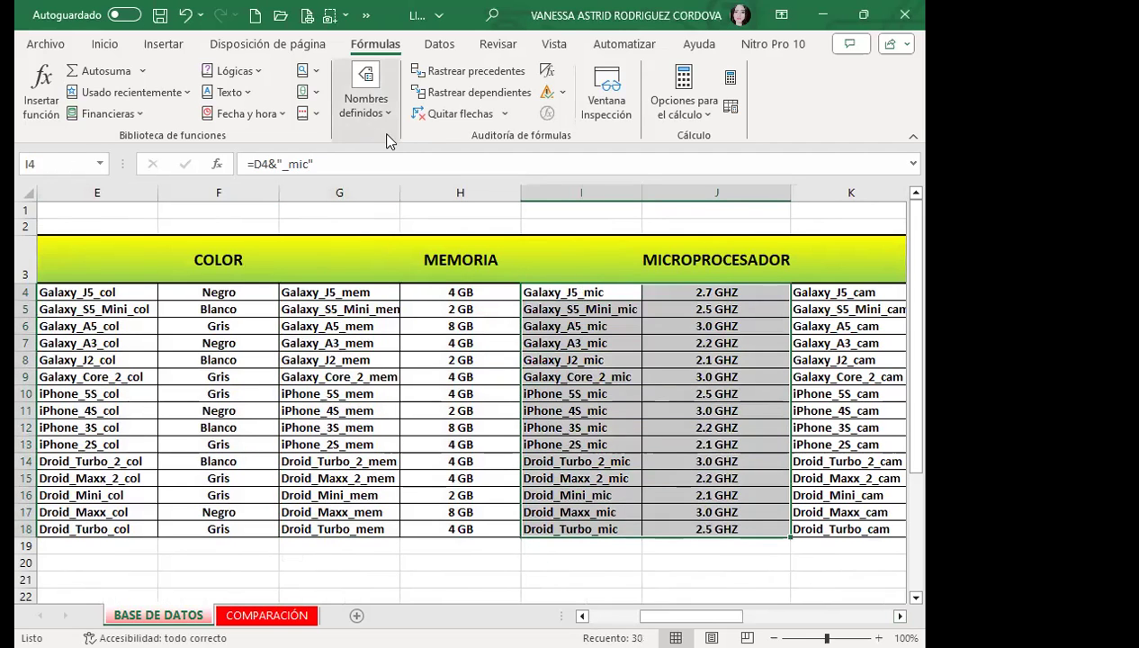
click(450, 203)
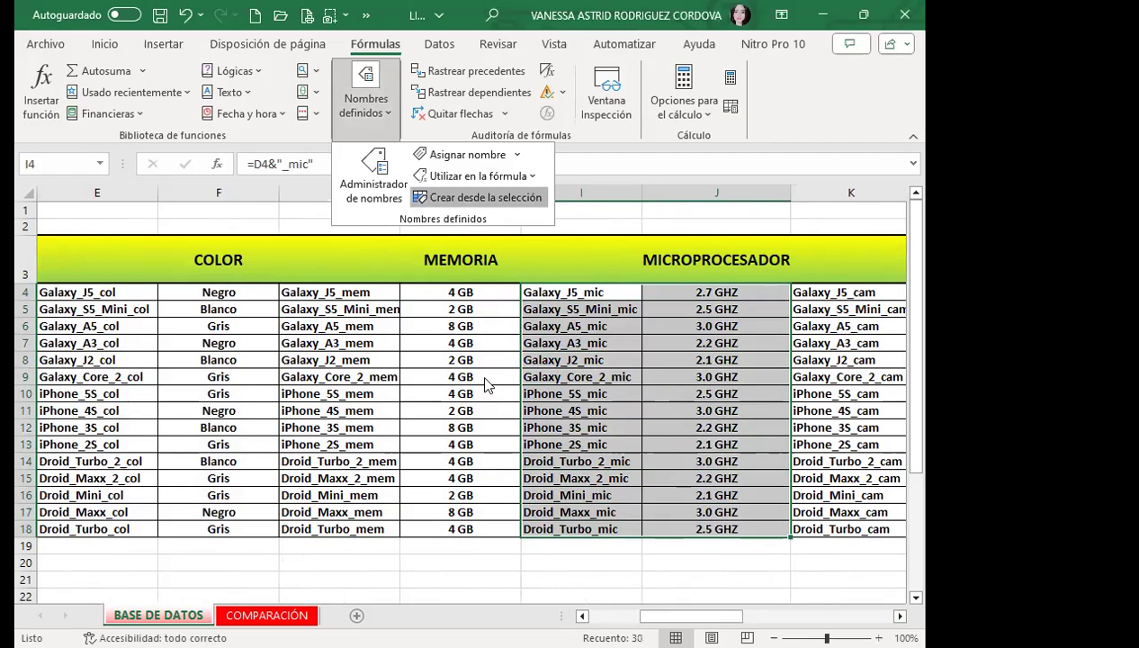
click(491, 366)
click(608, 450)
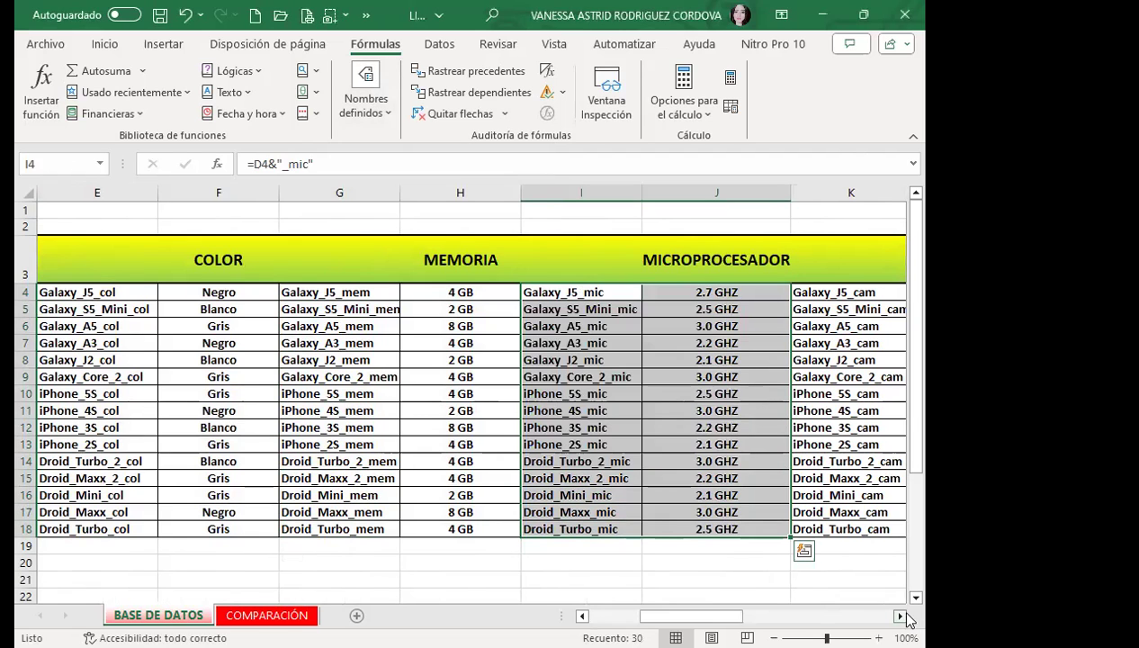
Name the camera values after their labels using Crear desde la selección, Columna izquierda only.
click(899, 615)
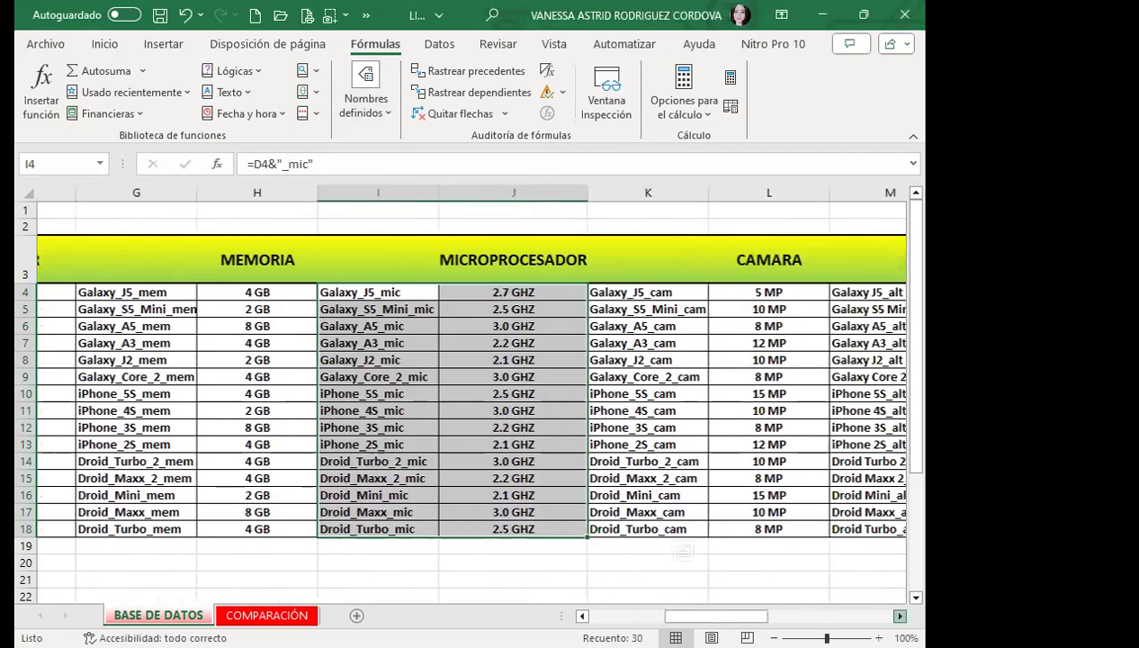
click(896, 616)
drag(358, 291, 493, 522)
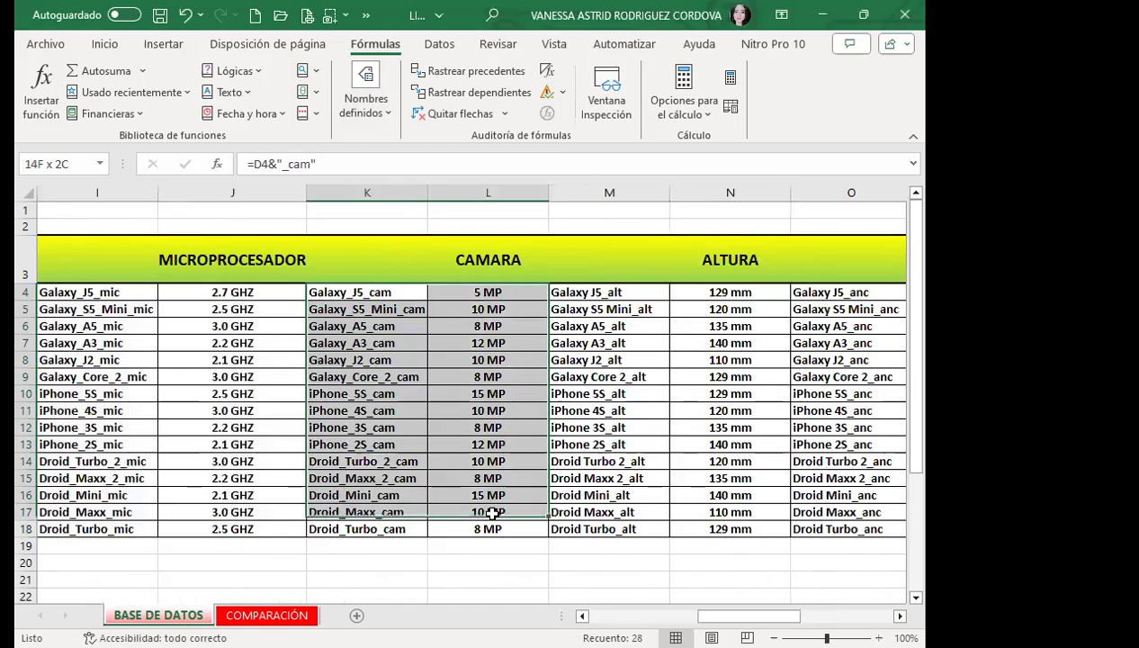
click(364, 101)
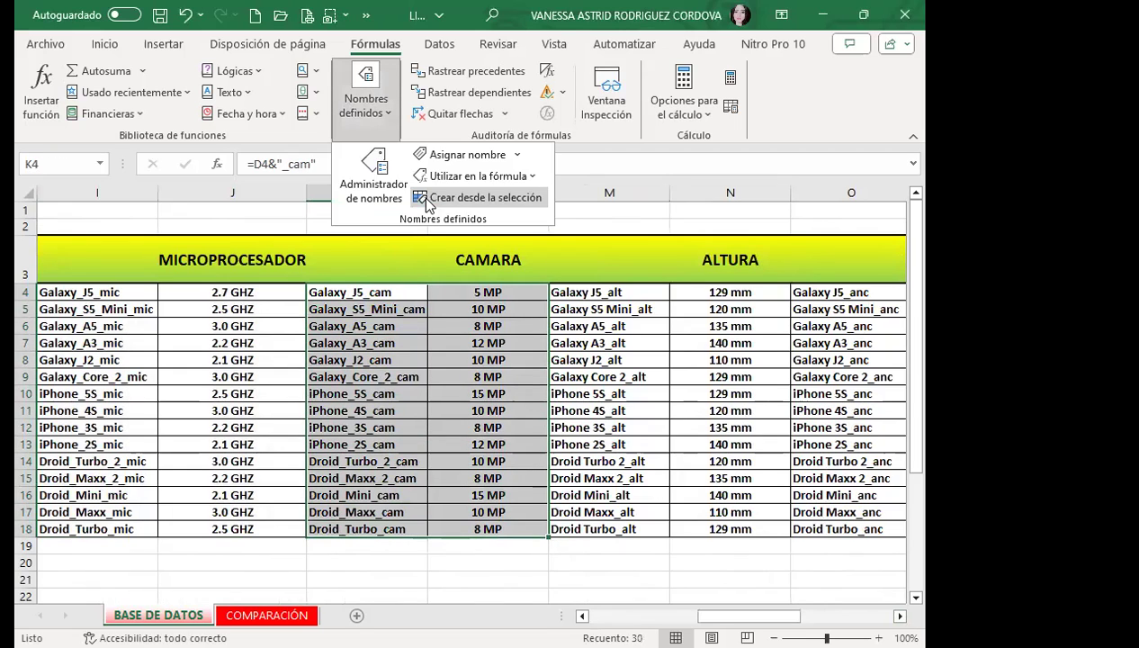
click(427, 199)
click(490, 366)
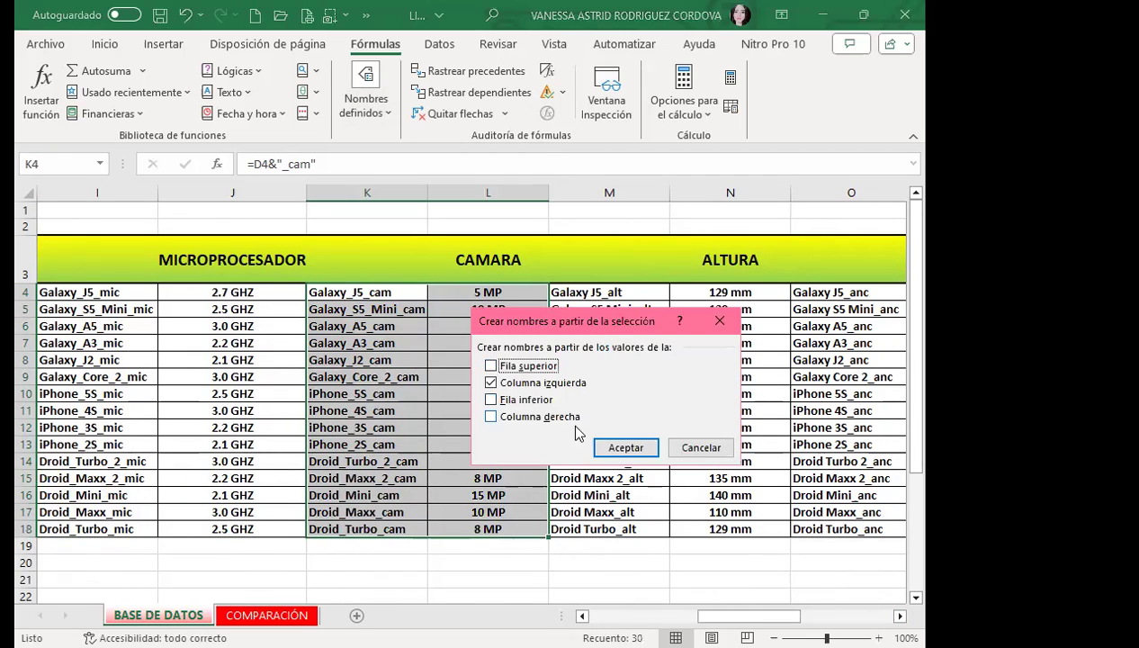
click(619, 448)
Create left-column names for the height range M4:N18.
mouse_move(592, 292)
mouse_down()
mouse_move(725, 495)
mouse_move(725, 529)
mouse_up()
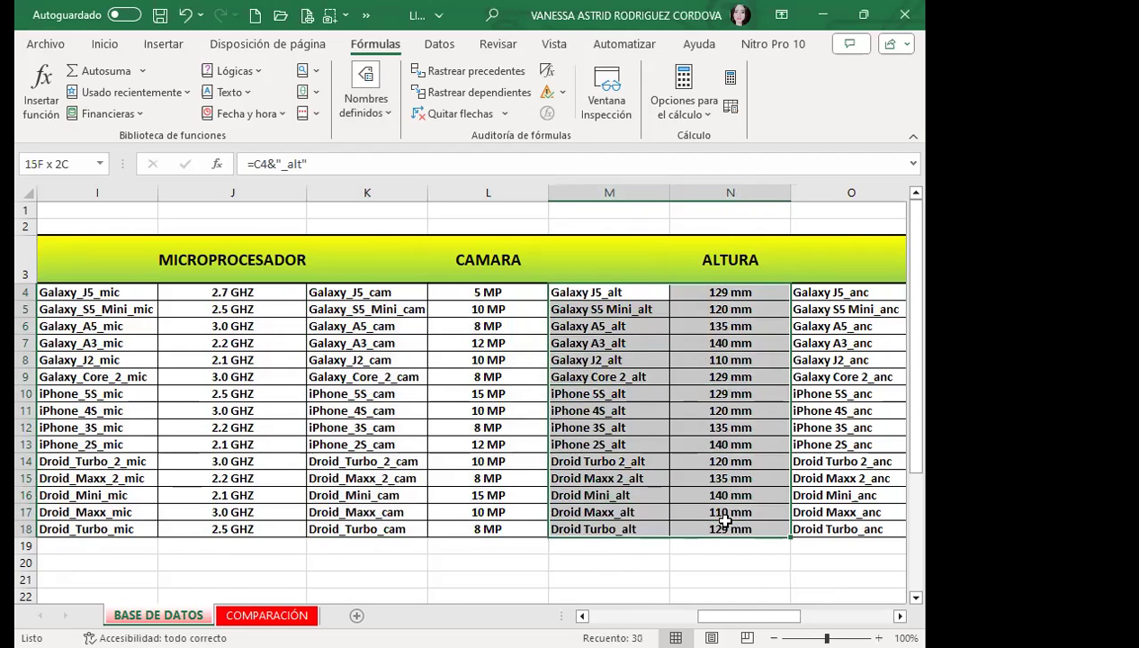
click(364, 112)
click(434, 199)
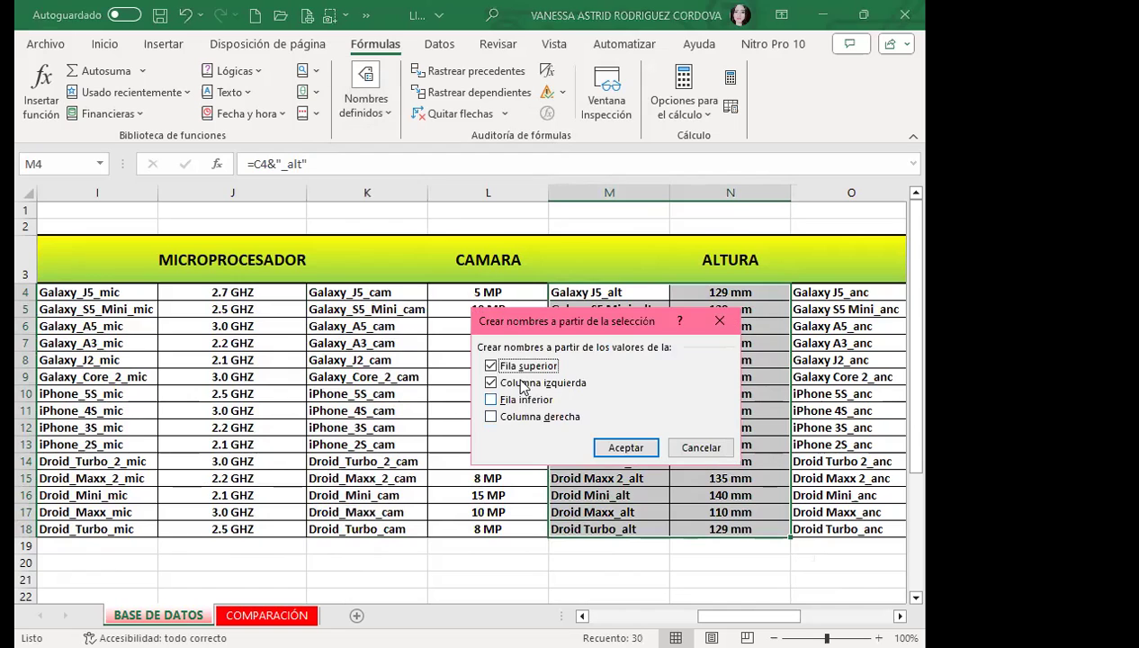
click(491, 366)
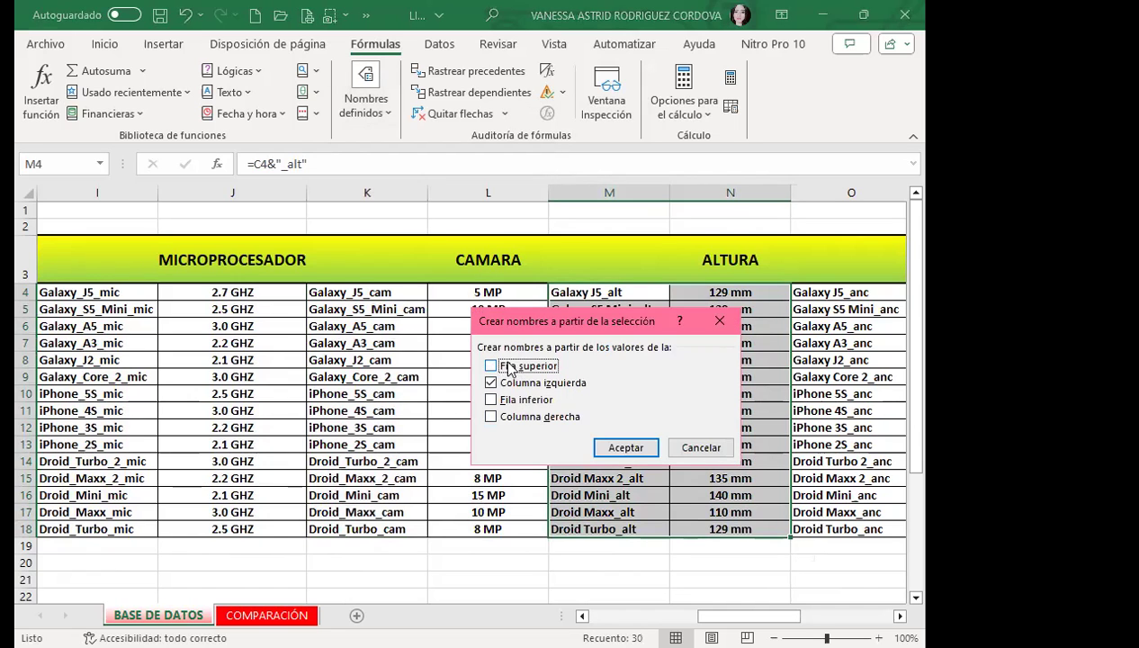
click(626, 448)
Create left-column names for the width labels and values.
click(900, 616)
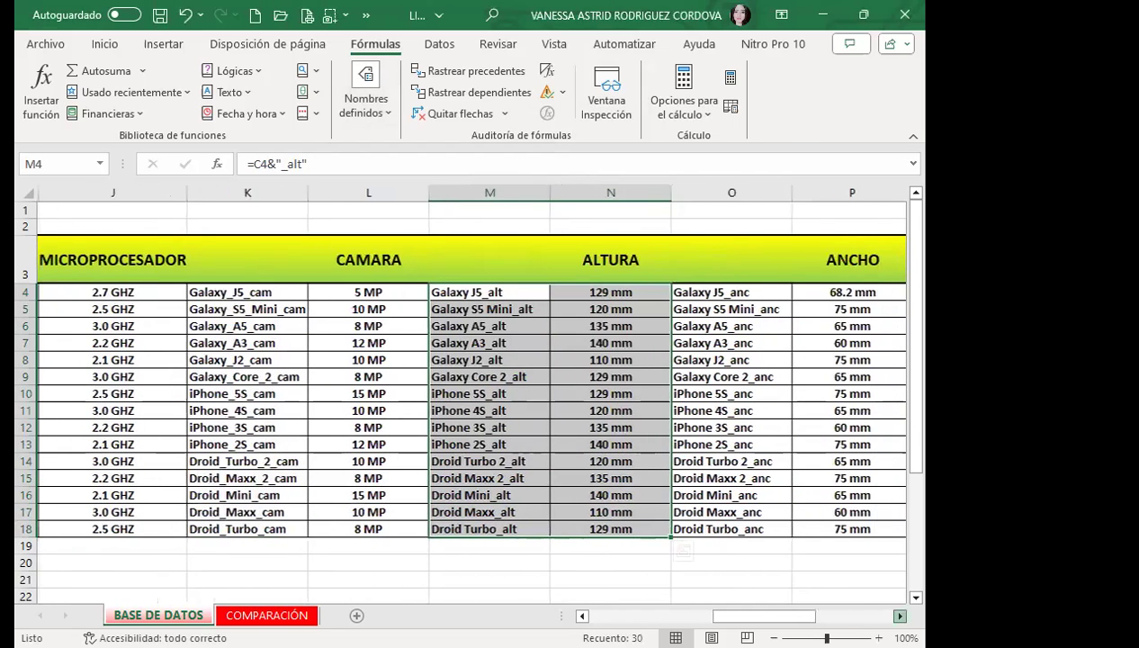
click(900, 615)
drag(339, 293, 474, 529)
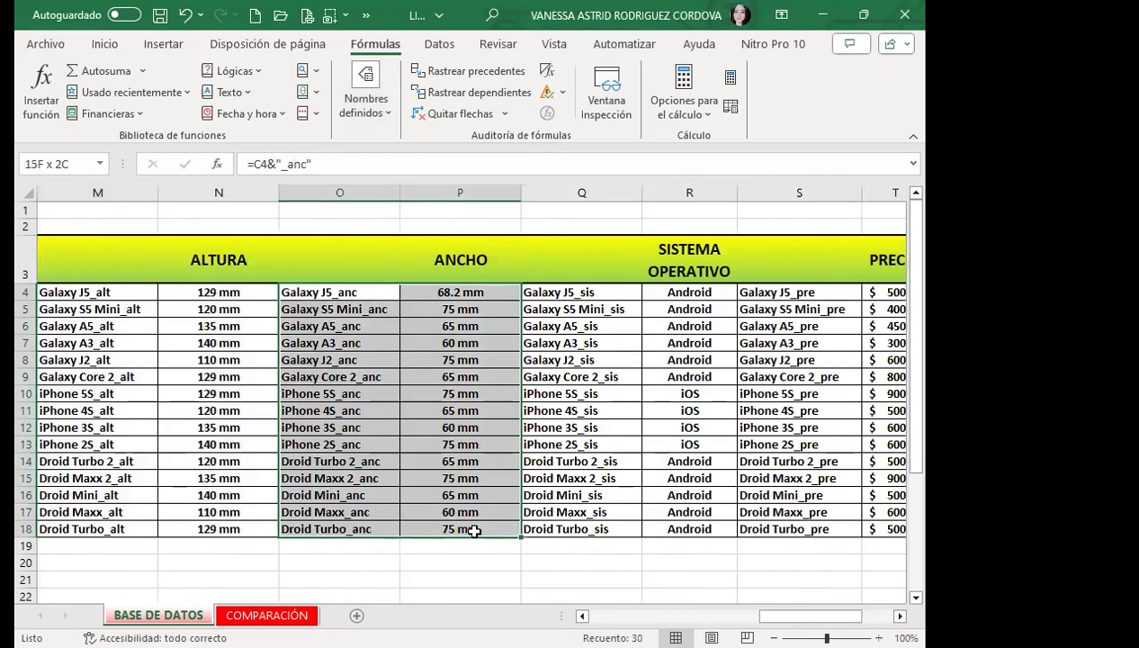
click(347, 122)
key(Return)
click(567, 447)
Create left-column names for the operating-system range Q4:R18.
click(581, 291)
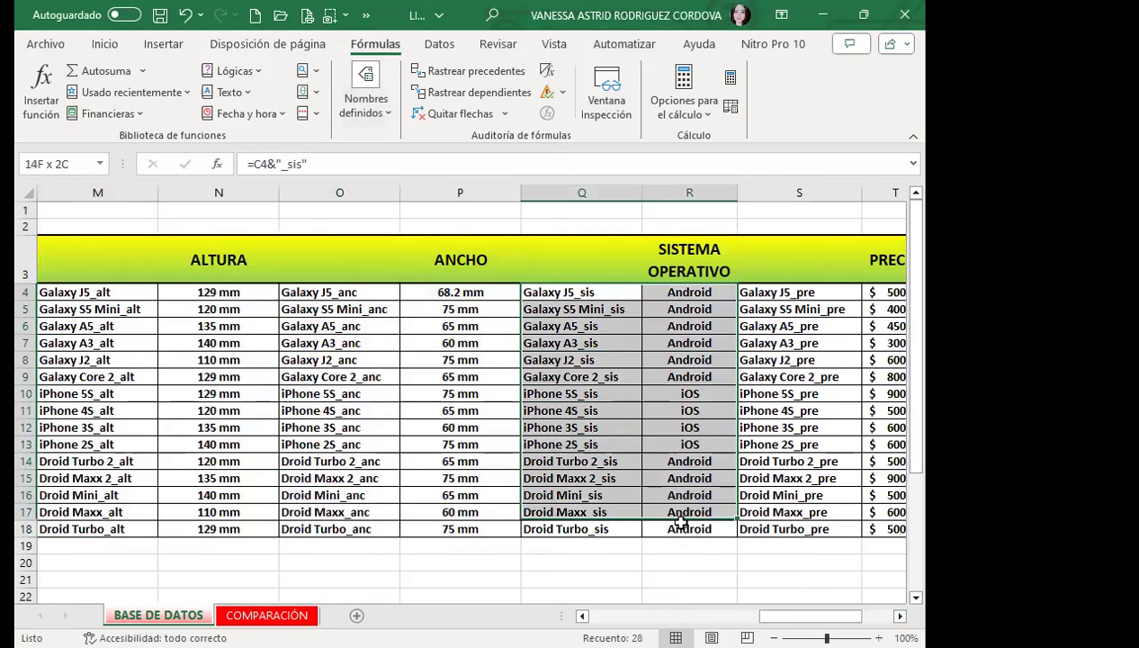
drag(658, 348, 690, 528)
click(394, 123)
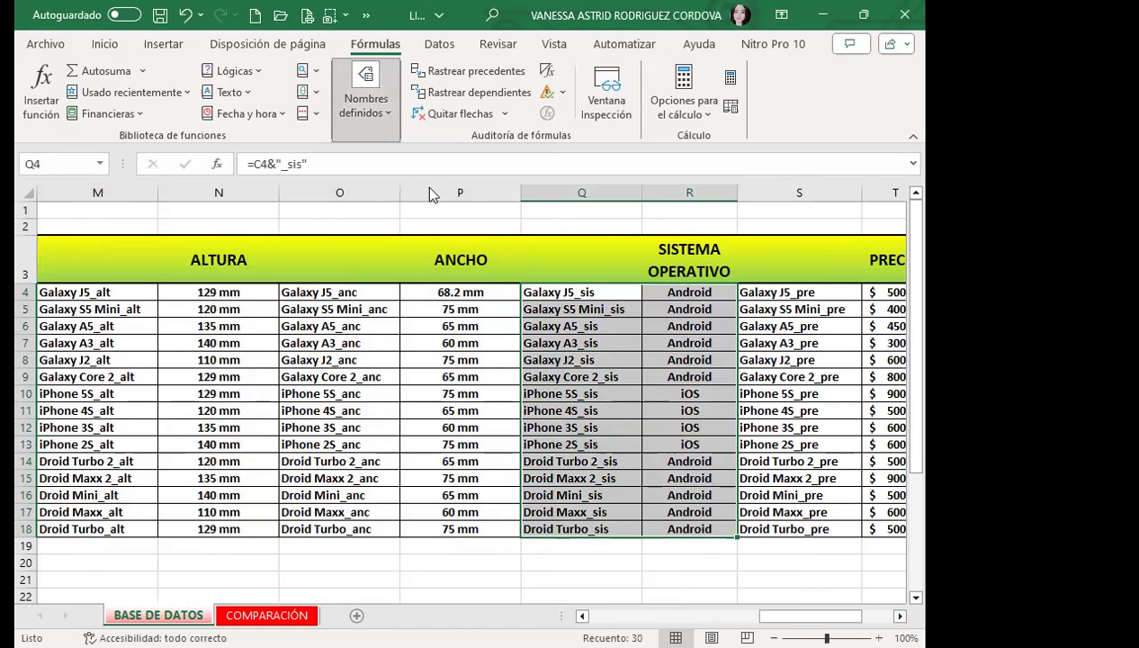
click(428, 200)
click(490, 366)
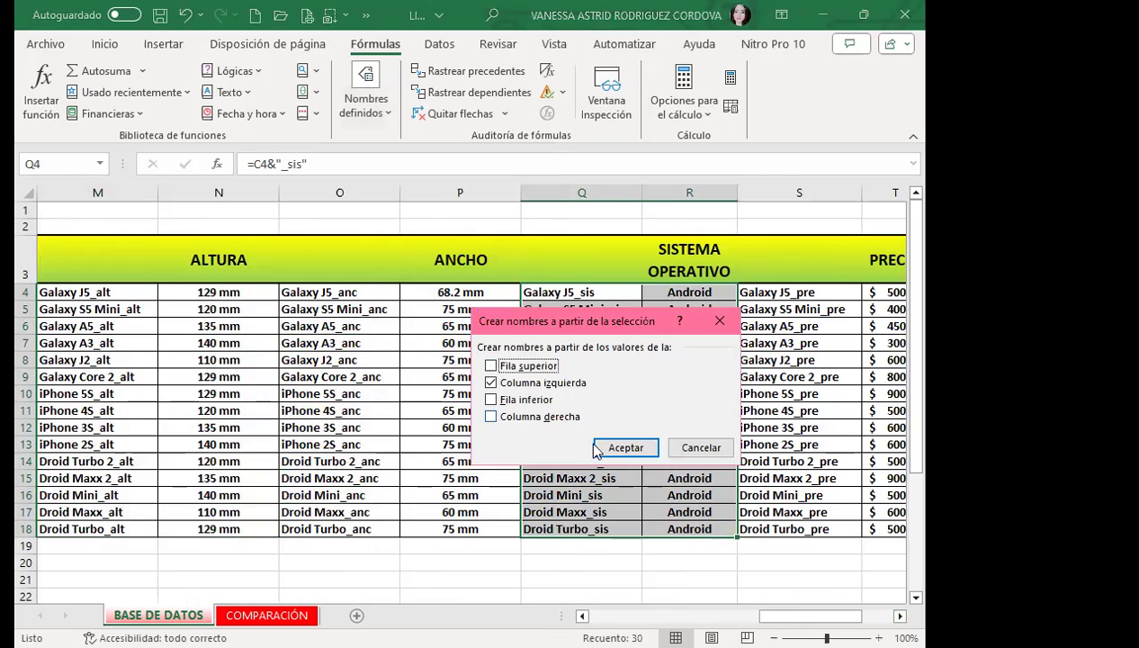
click(617, 448)
Create left-column names for the price labels and values.
click(900, 616)
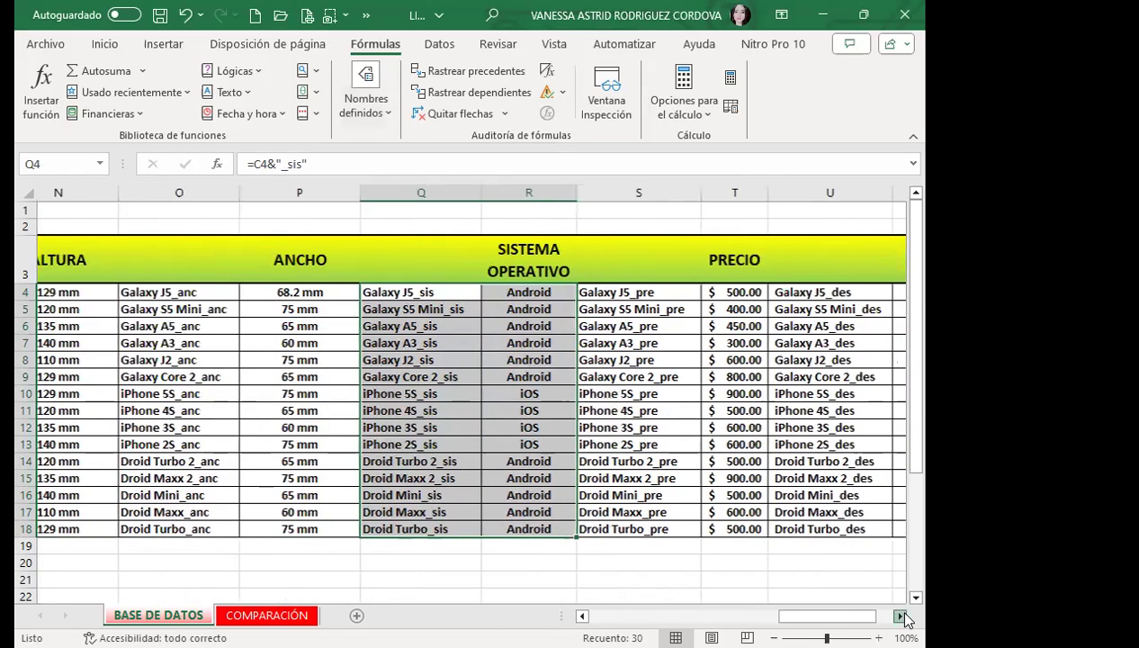
click(900, 617)
drag(450, 292, 555, 538)
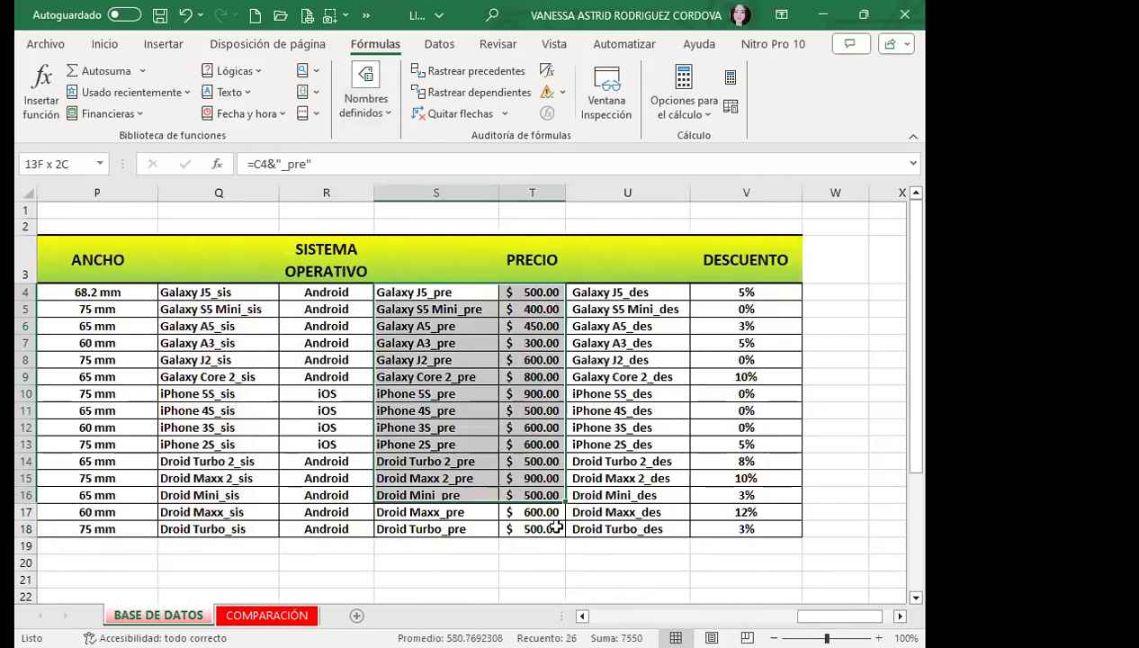
click(376, 117)
click(434, 188)
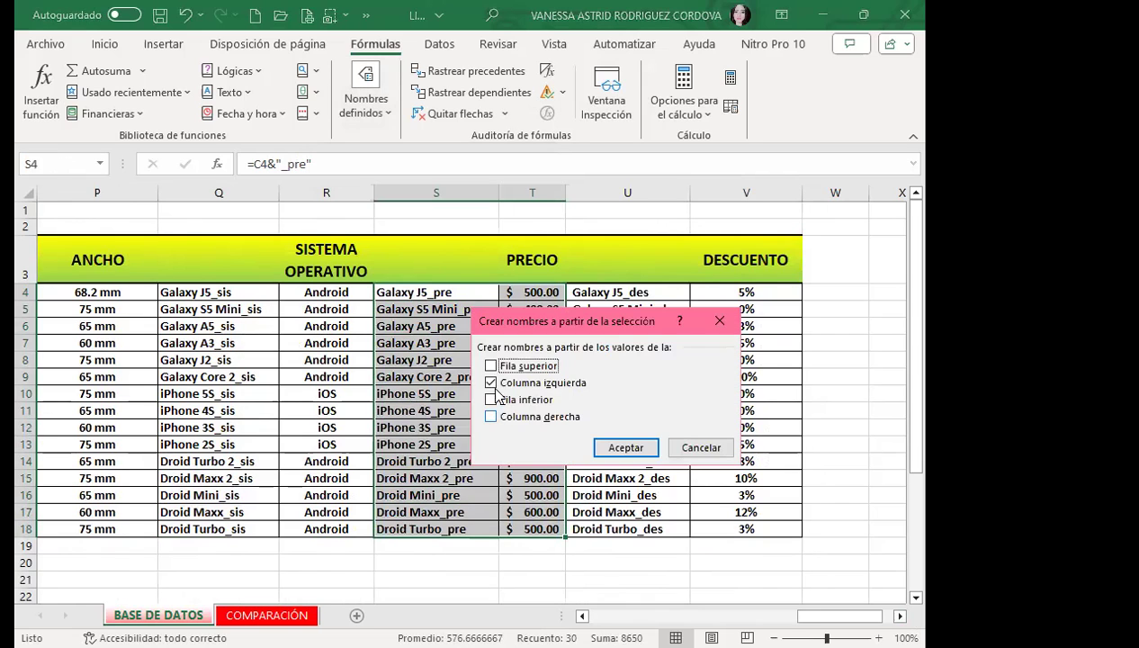
click(623, 448)
Create left-column names for the discount range U4:V18.
drag(621, 292, 719, 528)
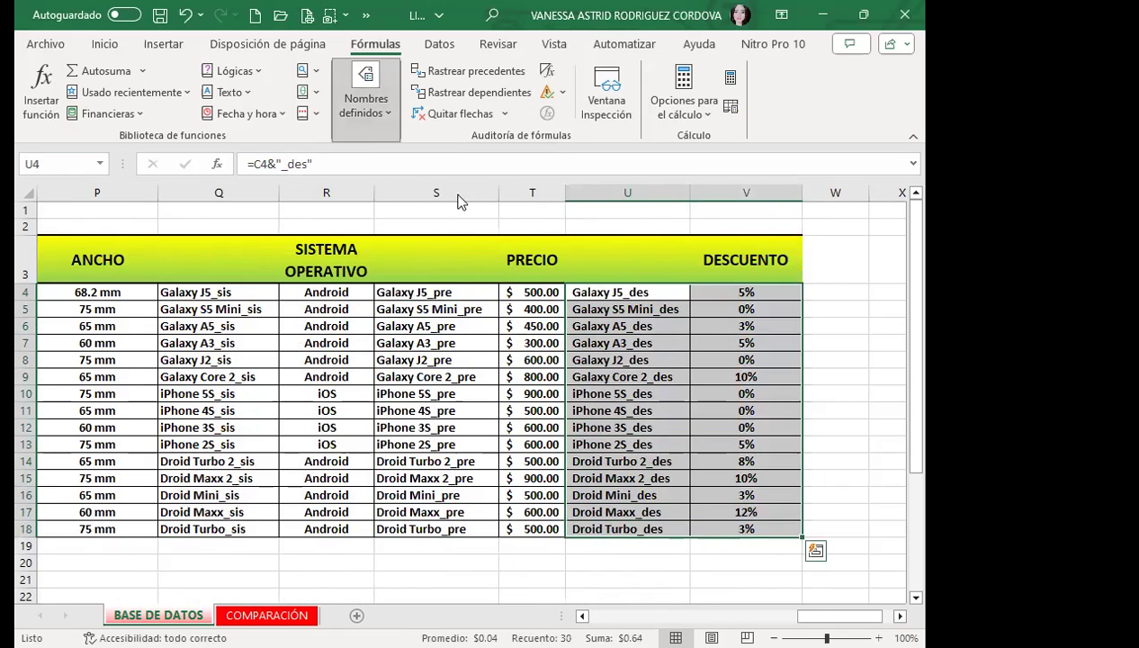
click(365, 97)
click(436, 196)
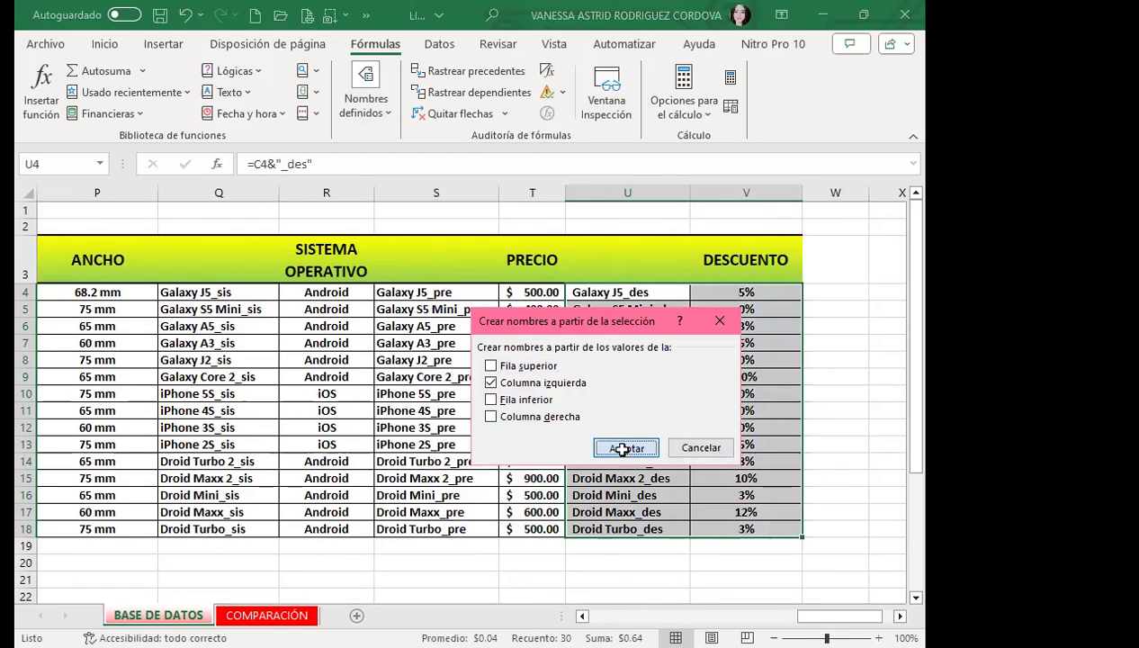
click(623, 448)
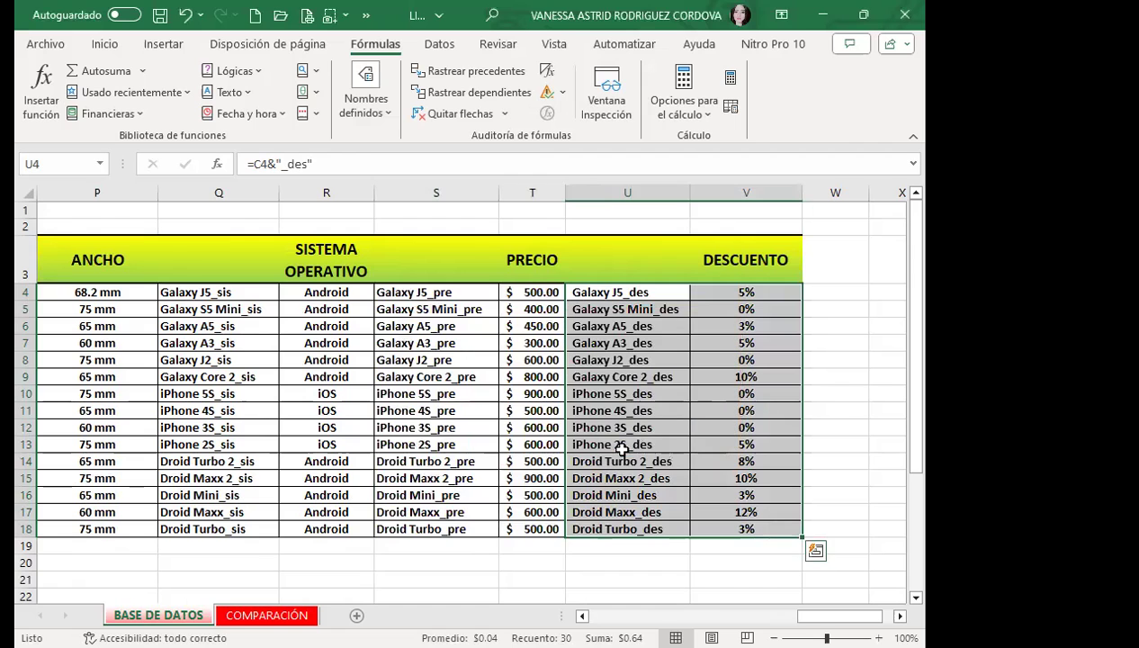
click(363, 112)
click(368, 191)
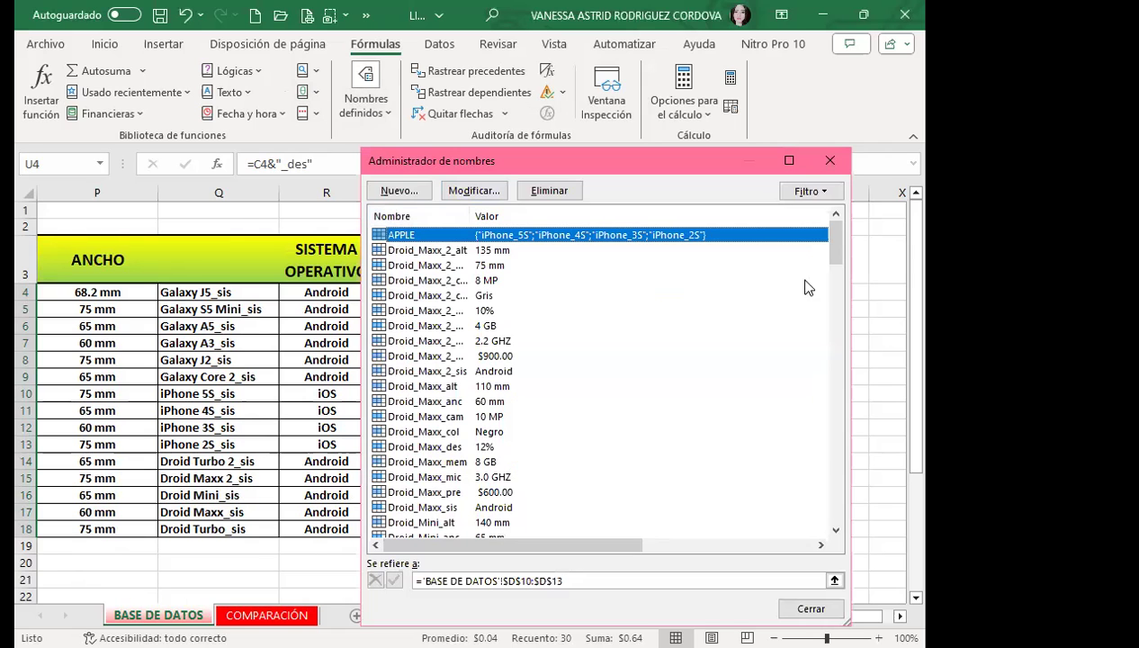
mouse_move(836, 259)
mouse_down()
mouse_move(866, 558)
mouse_move(850, 233)
mouse_up()
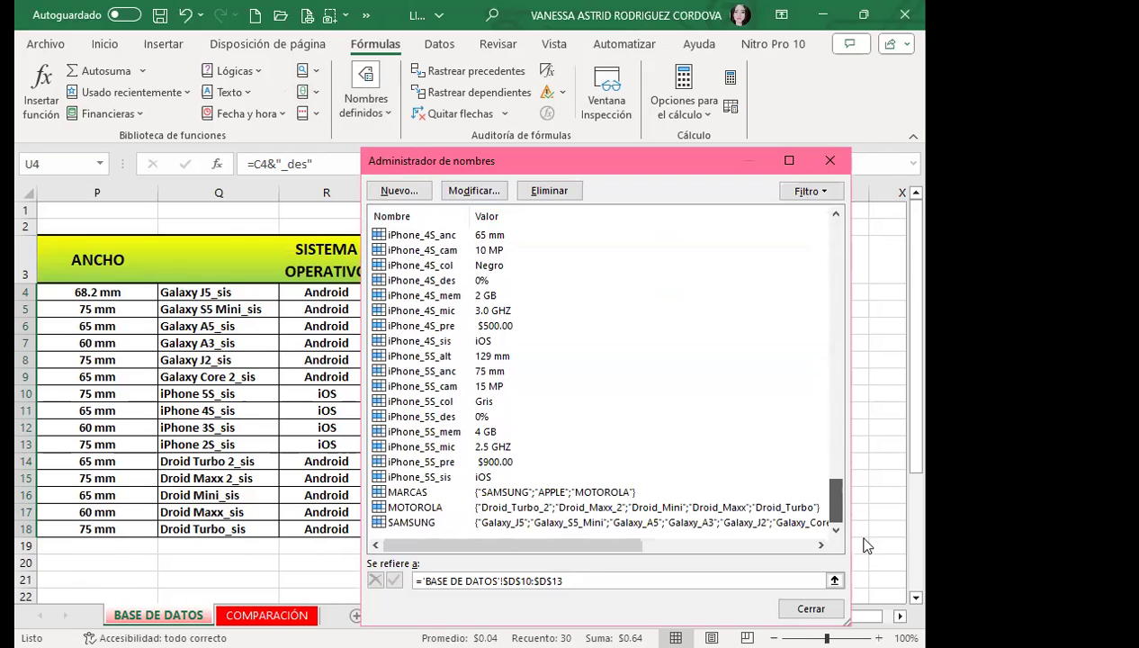
click(825, 165)
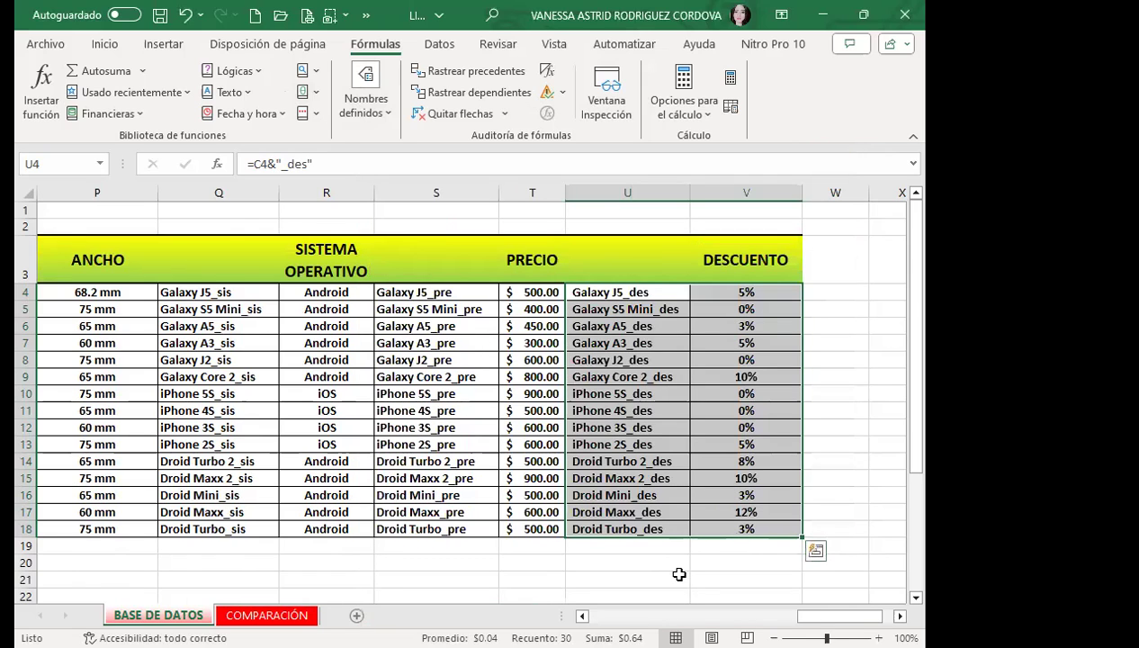
key(ctrl+shift+F3)
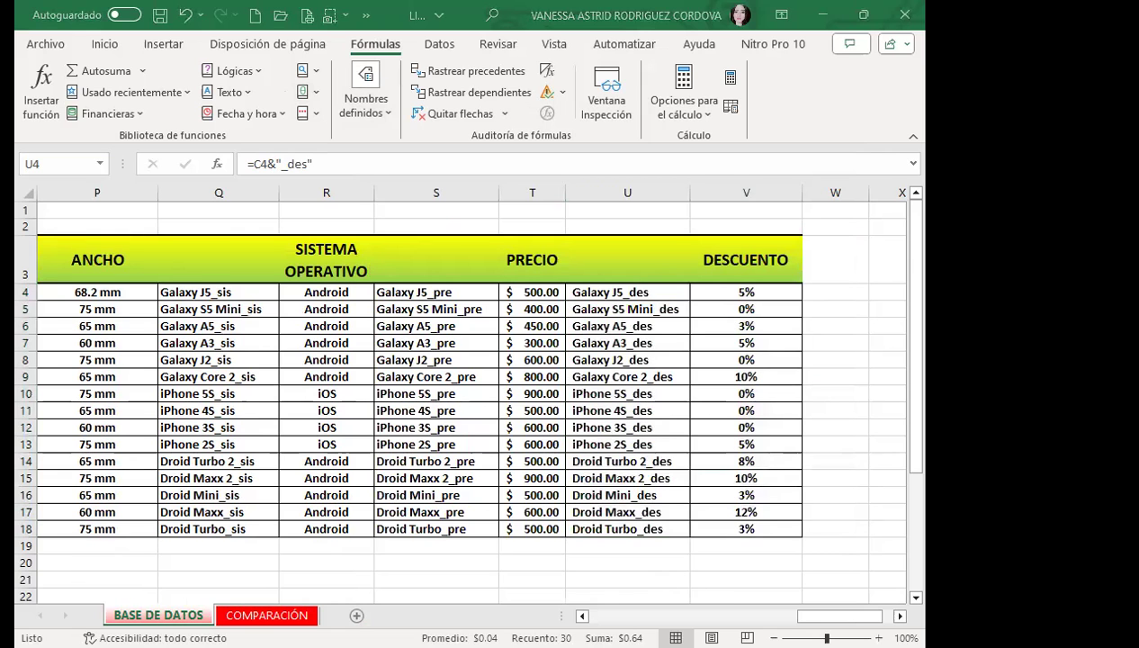
drag(839, 615, 640, 615)
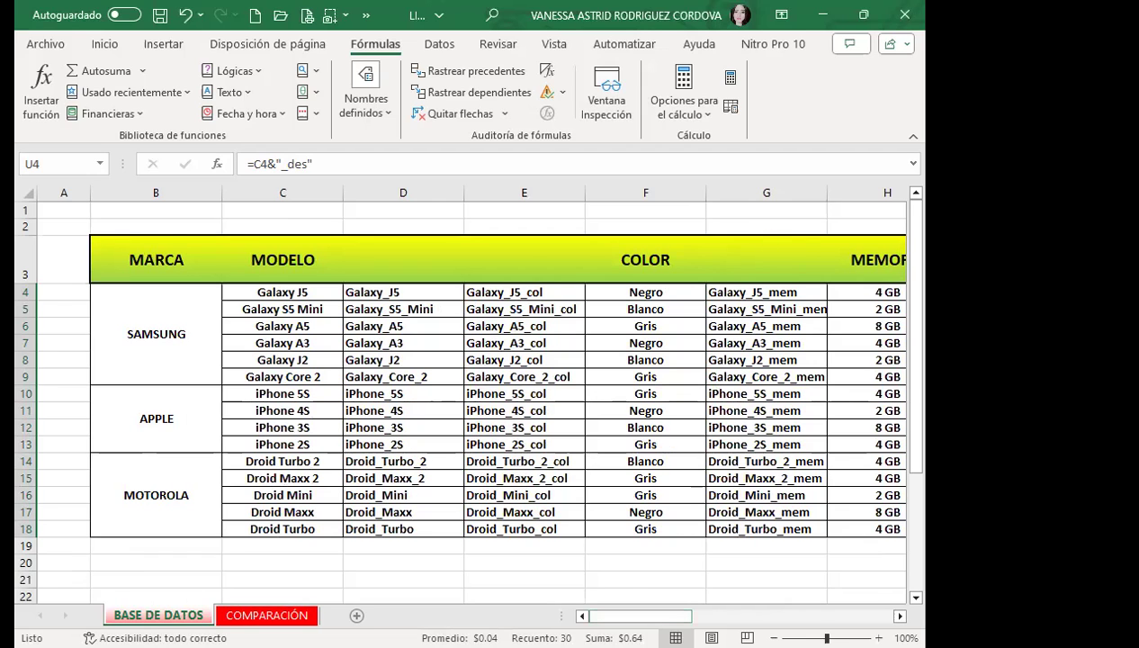
On the COMPARACIÓN sheet, inspect brand cells C3 and C6 and model cell C4.
click(277, 617)
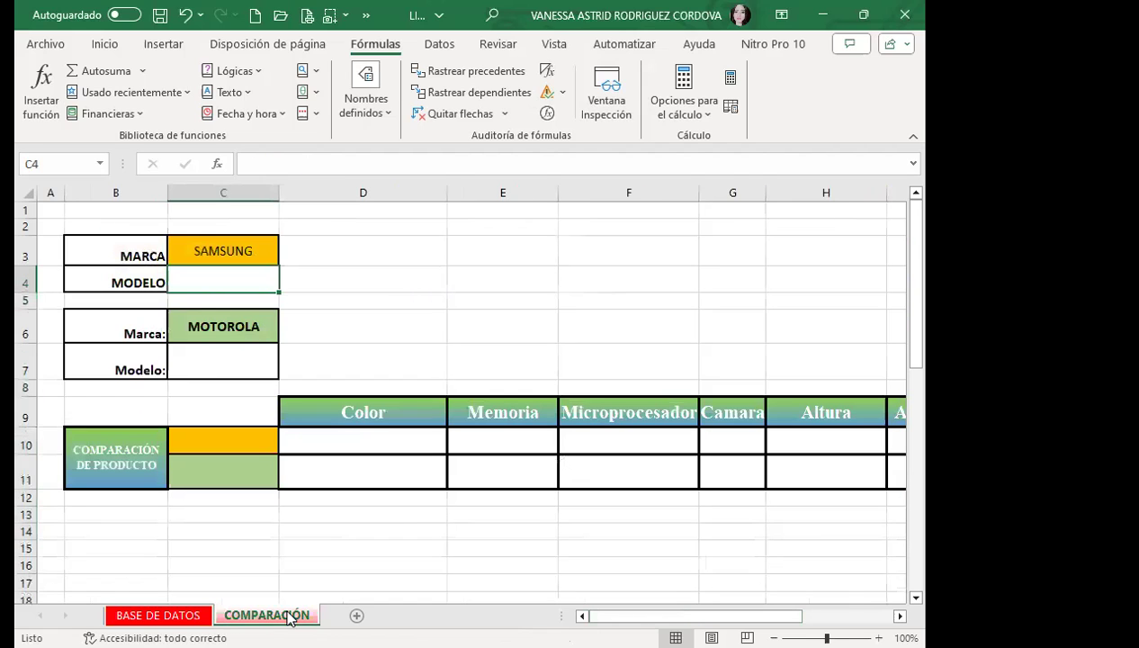
click(221, 254)
click(221, 329)
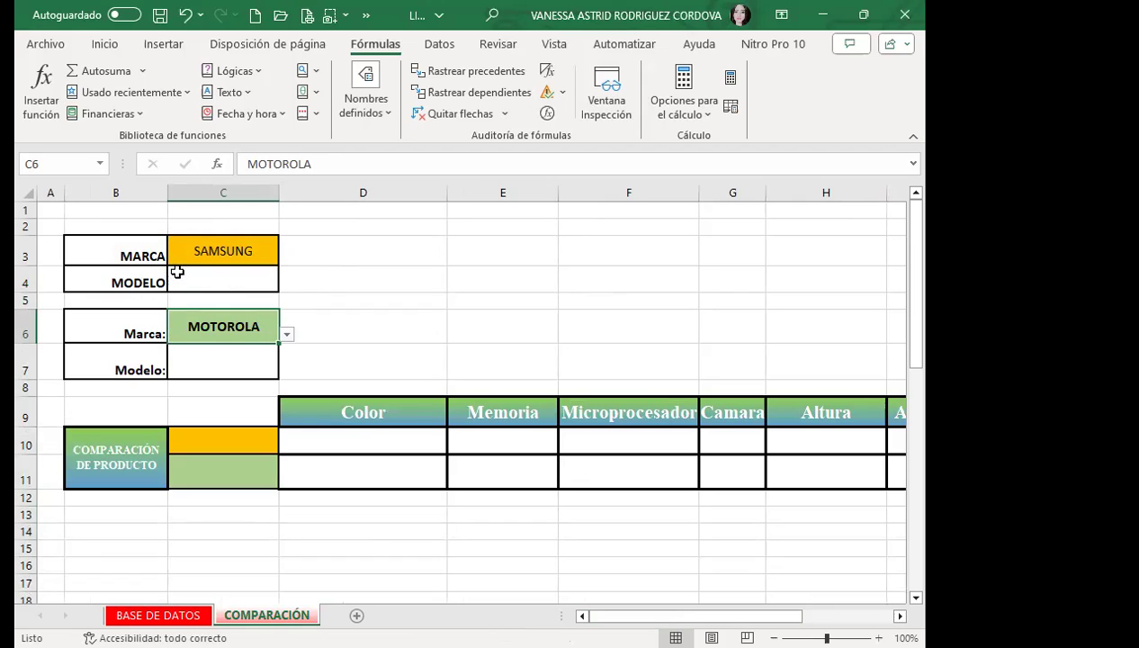
click(216, 279)
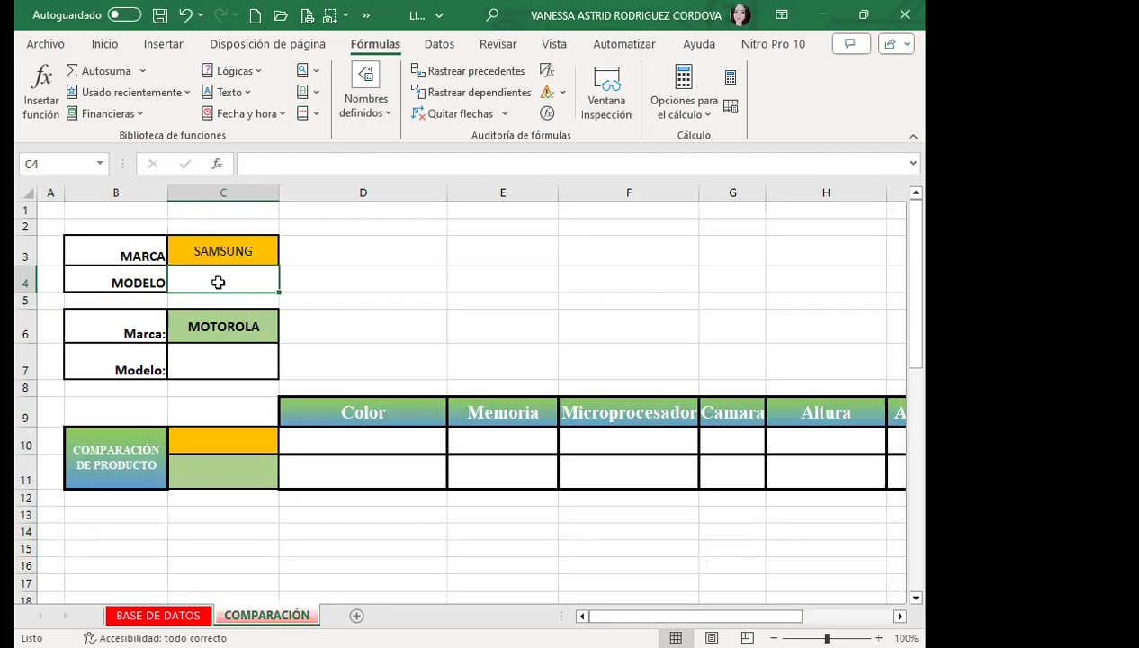
click(225, 251)
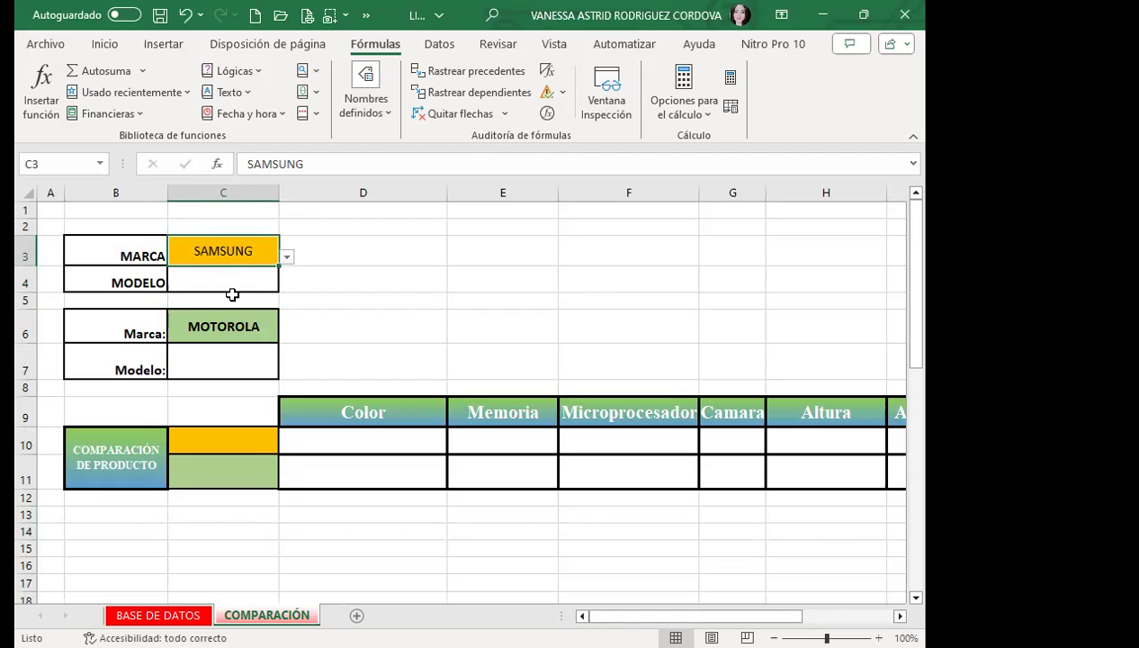
click(376, 281)
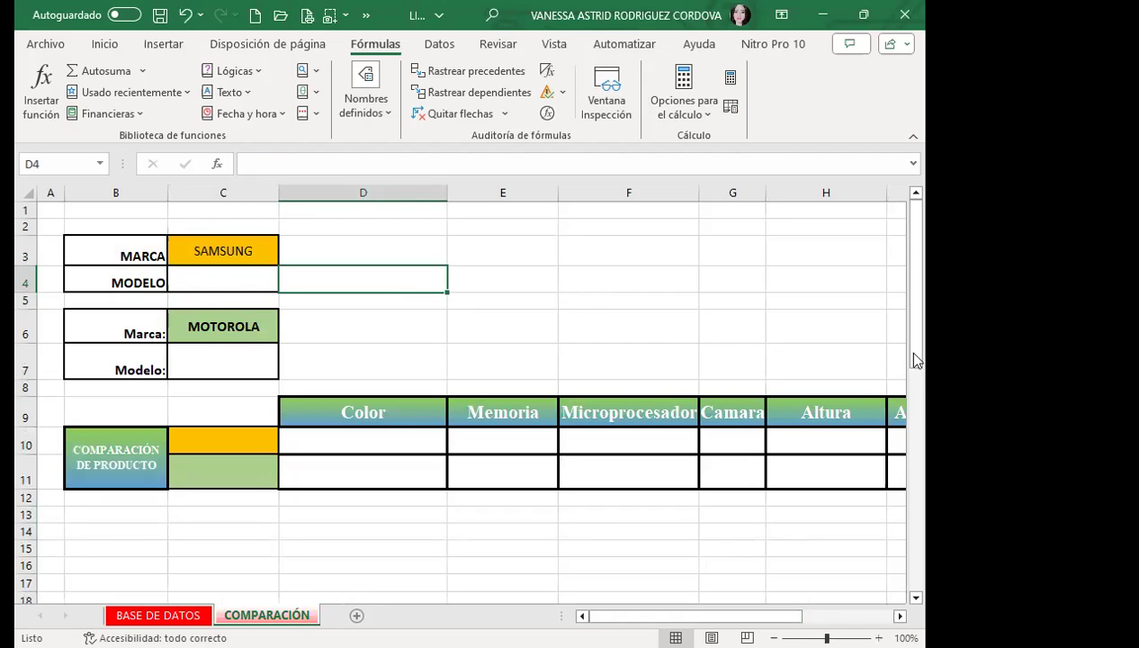
click(209, 281)
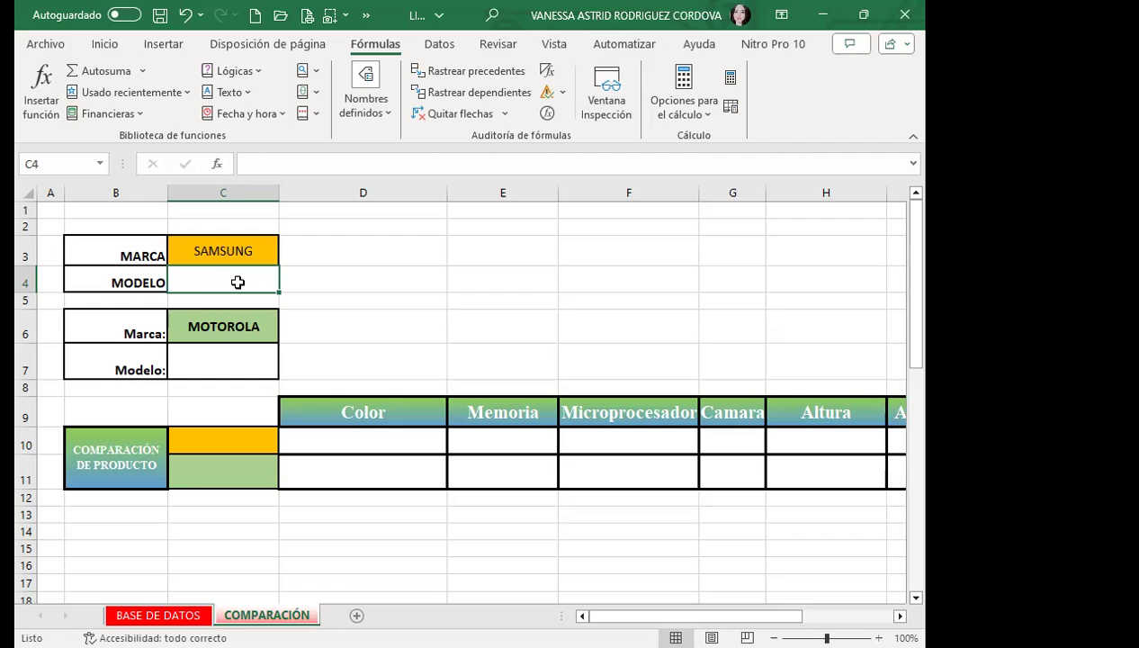
After checking the BASE DE DATOS sheet, choose APPLE as the brand in C3.
click(448, 45)
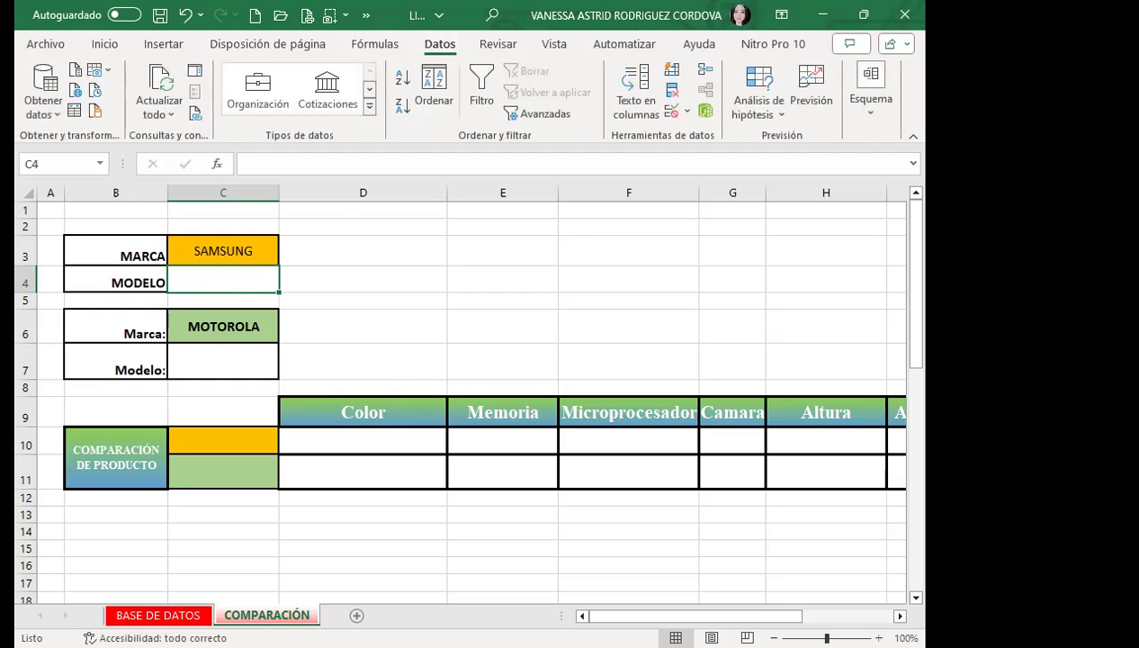
click(156, 615)
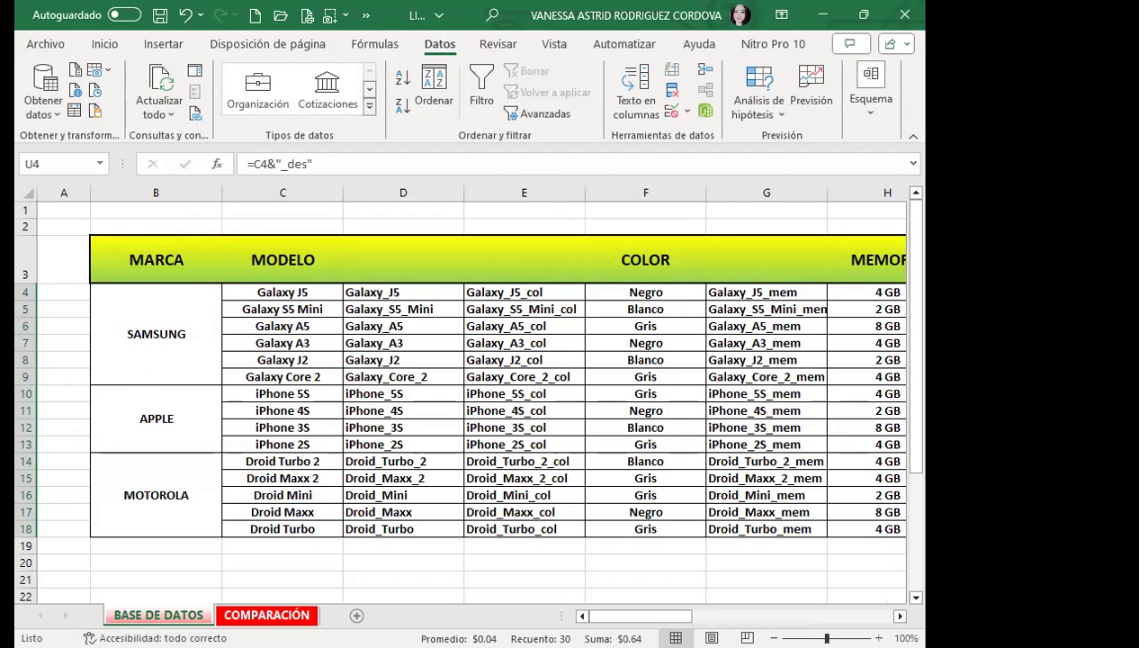
click(267, 615)
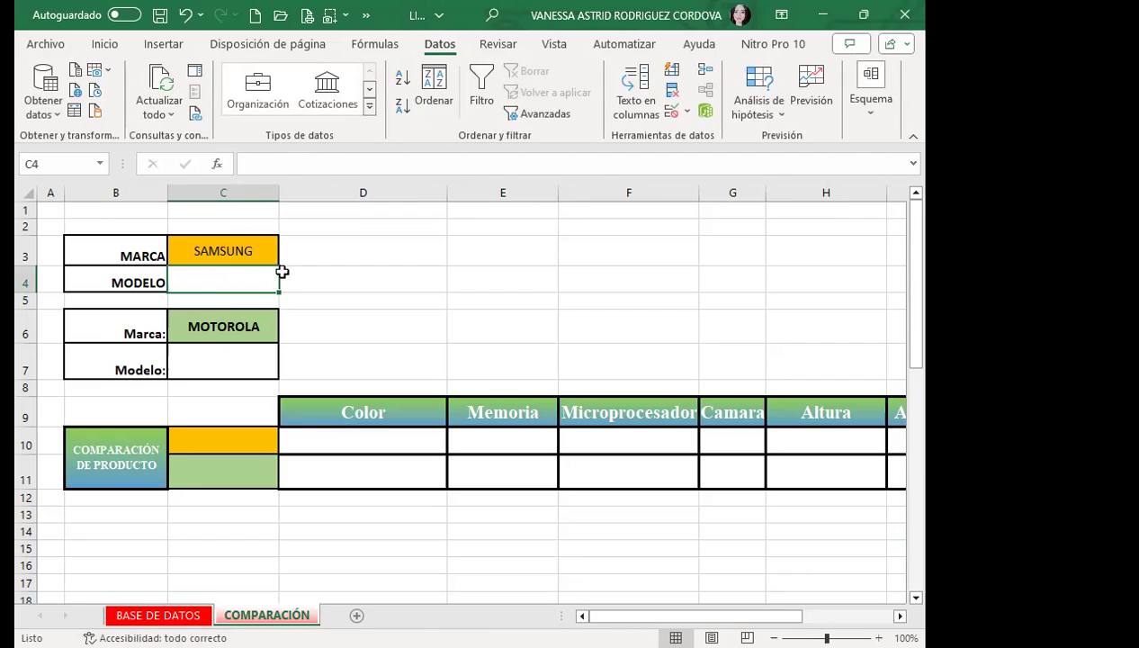
click(257, 255)
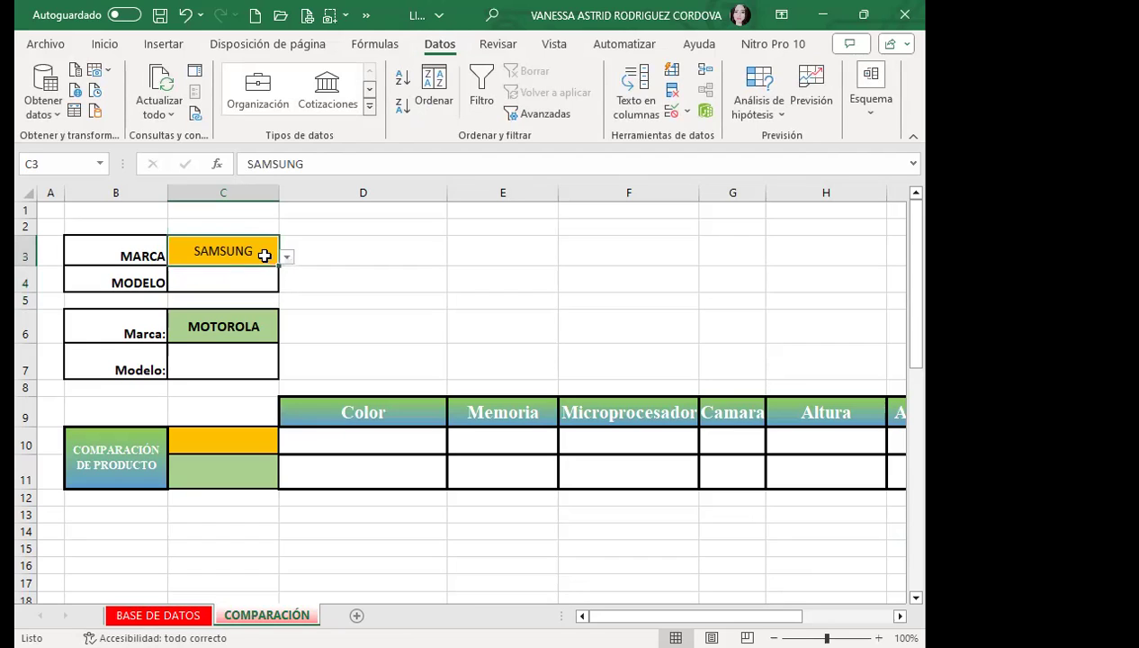
key(alt+Down)
click(225, 286)
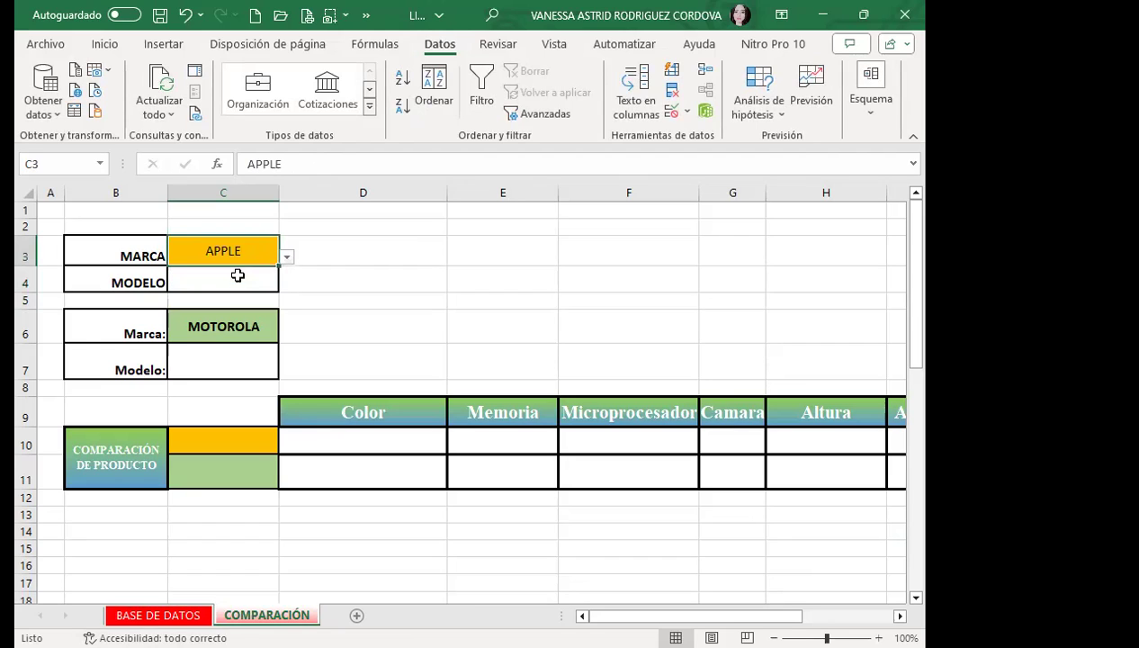
Recheck BASE DE DATOS, change C3's brand to SAMSUNG, and select model cell C4.
click(171, 615)
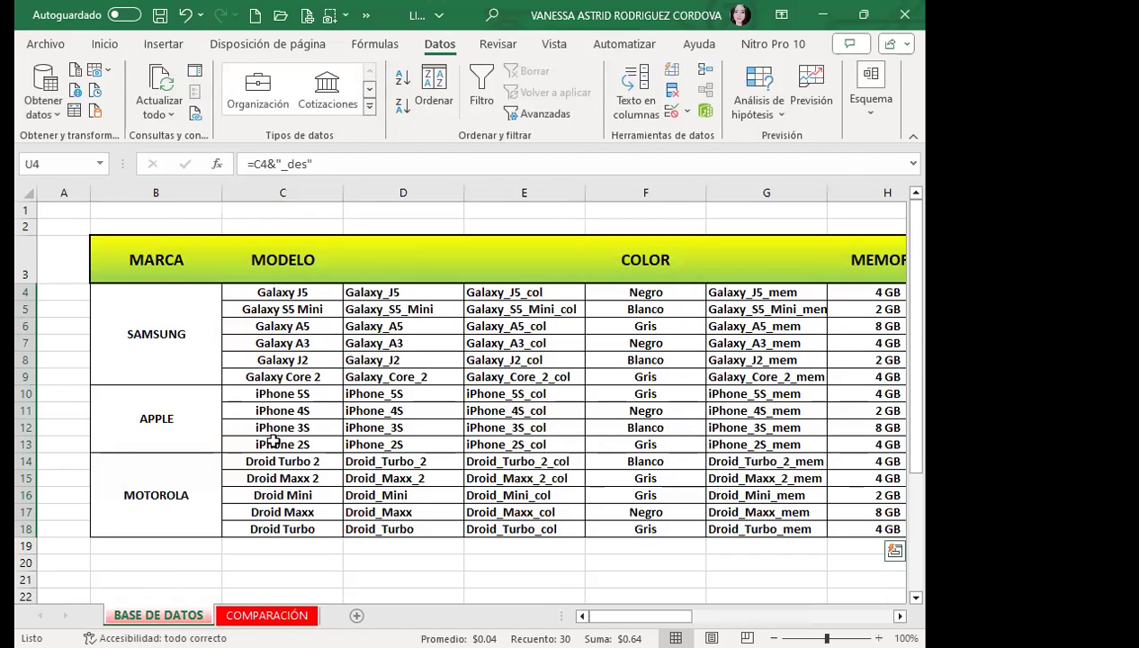
click(266, 616)
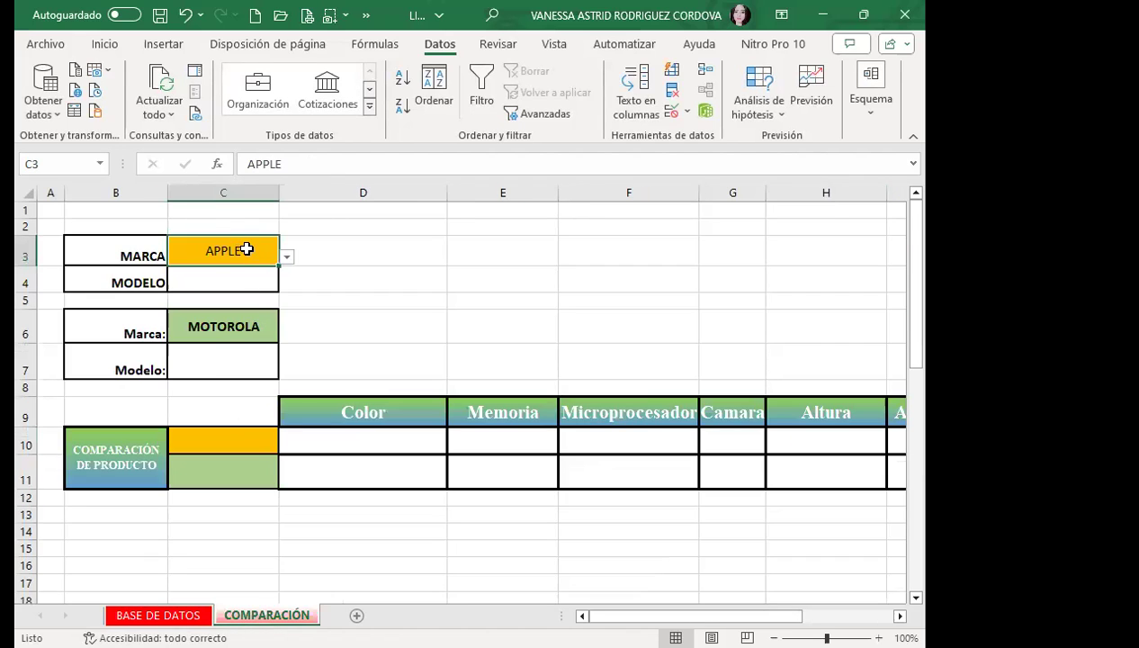
click(286, 257)
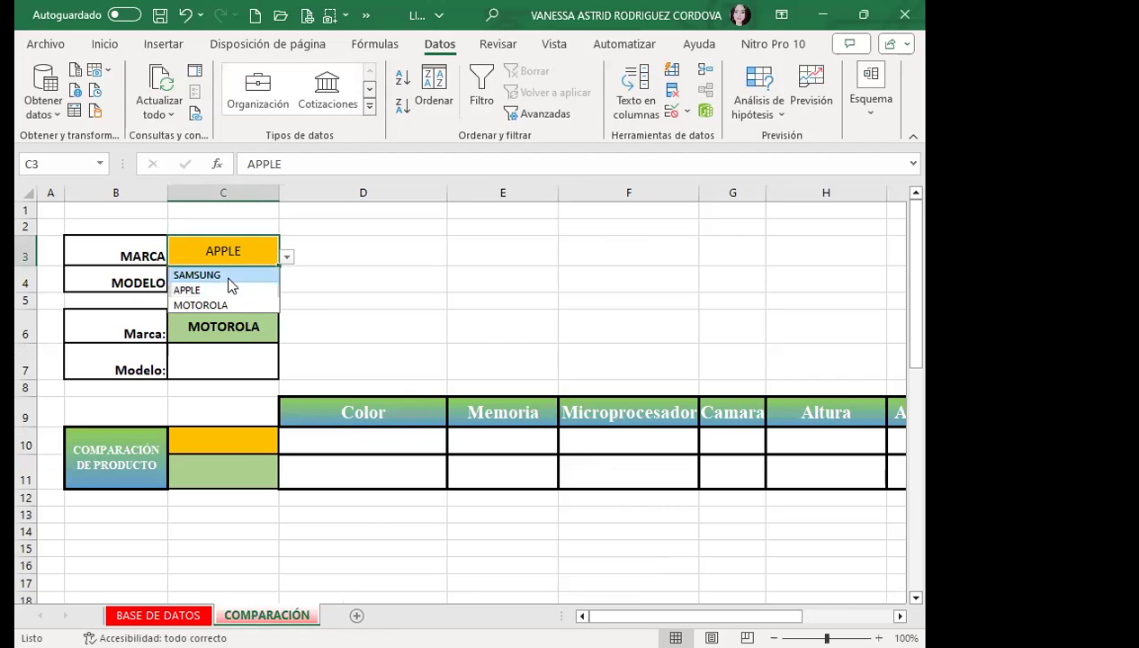
click(232, 276)
click(158, 616)
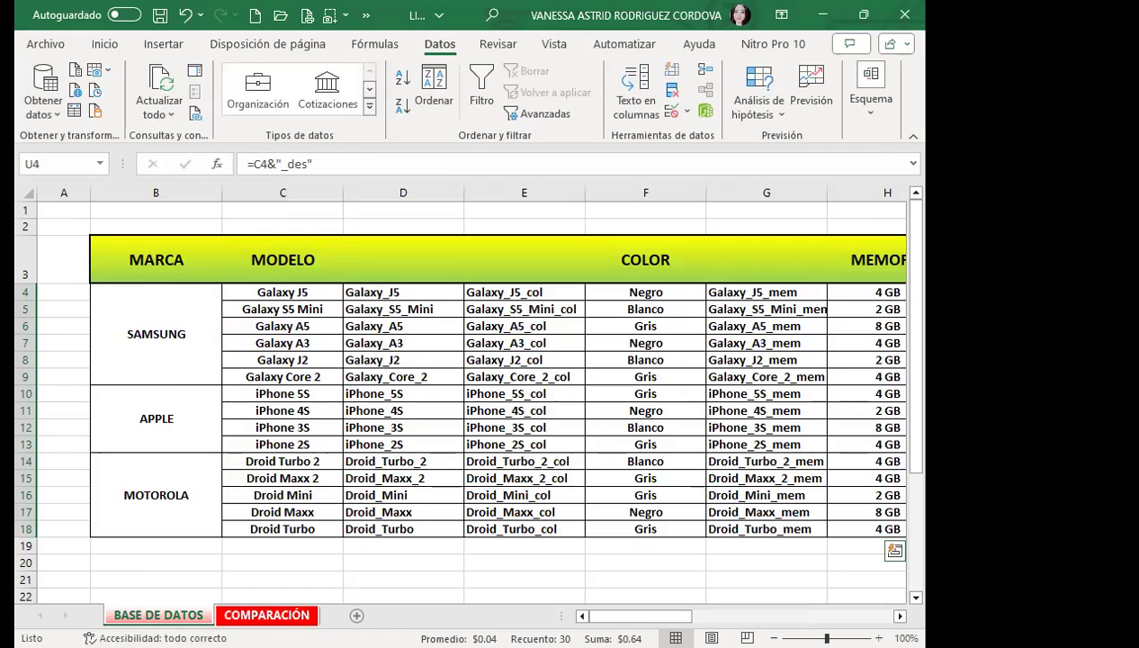
click(266, 615)
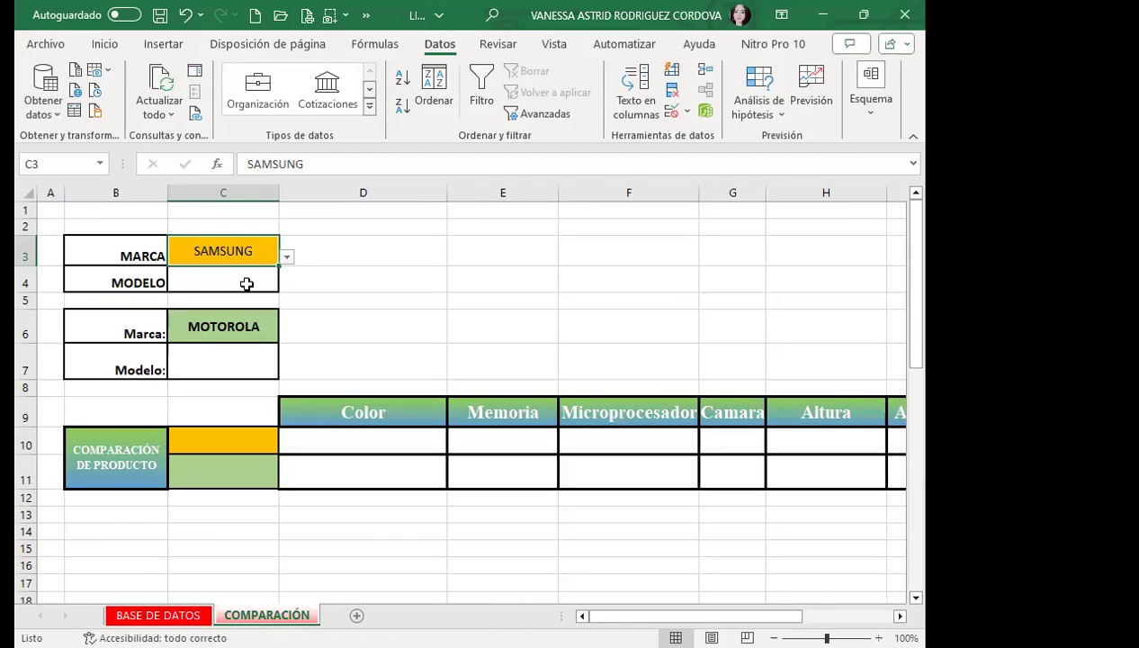
click(233, 285)
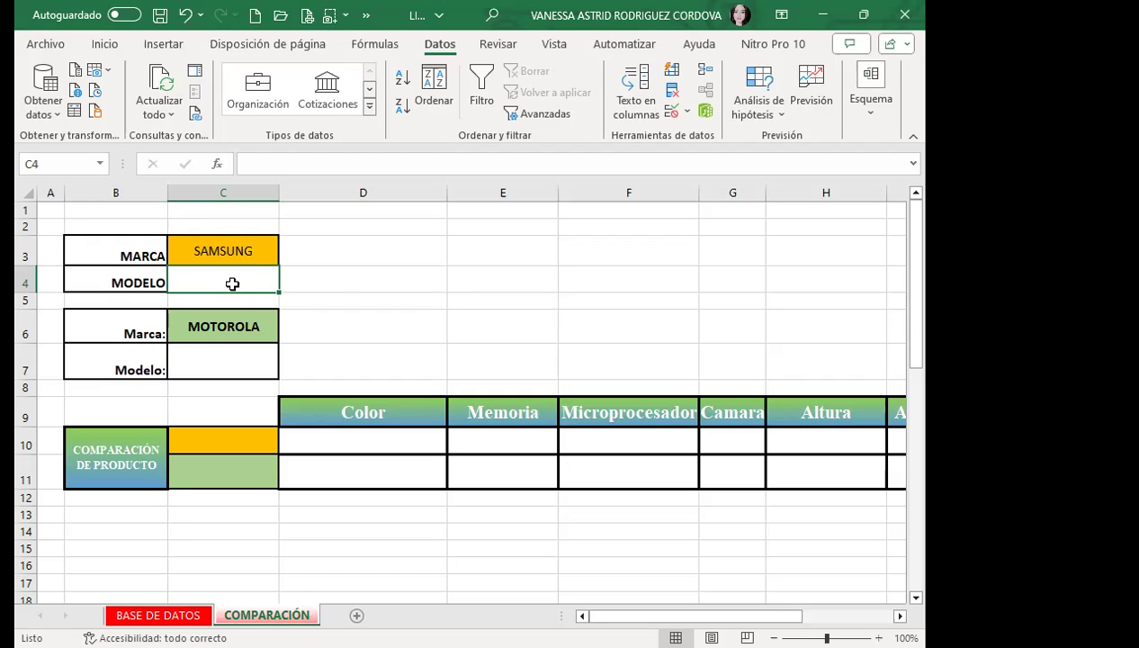
click(344, 283)
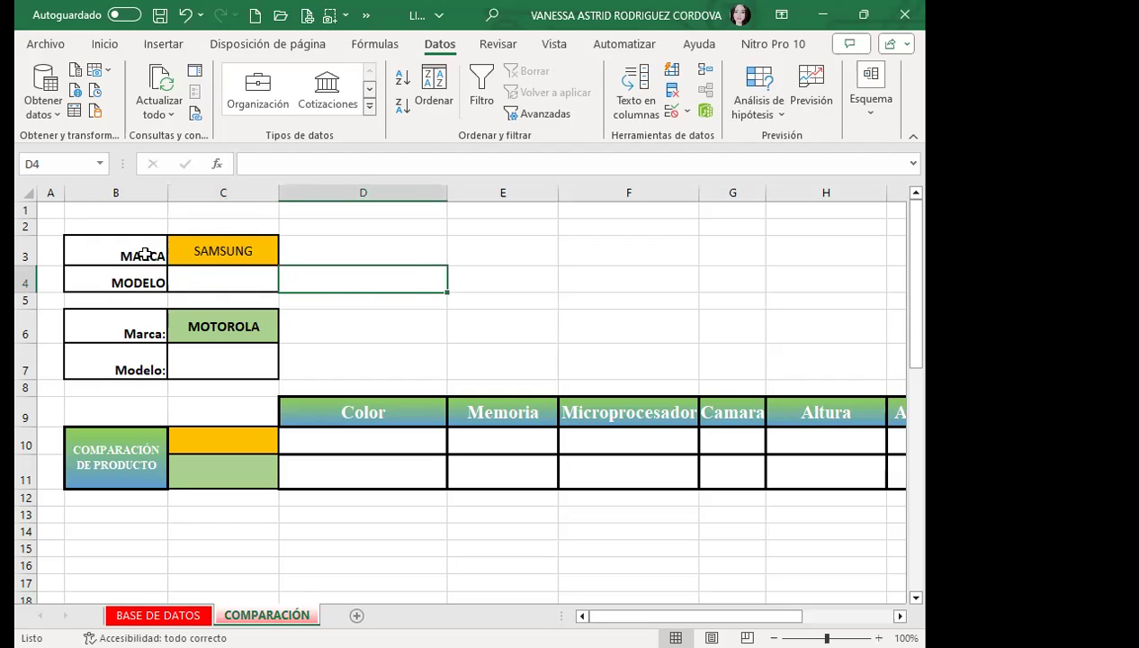
text(=)
text(l)
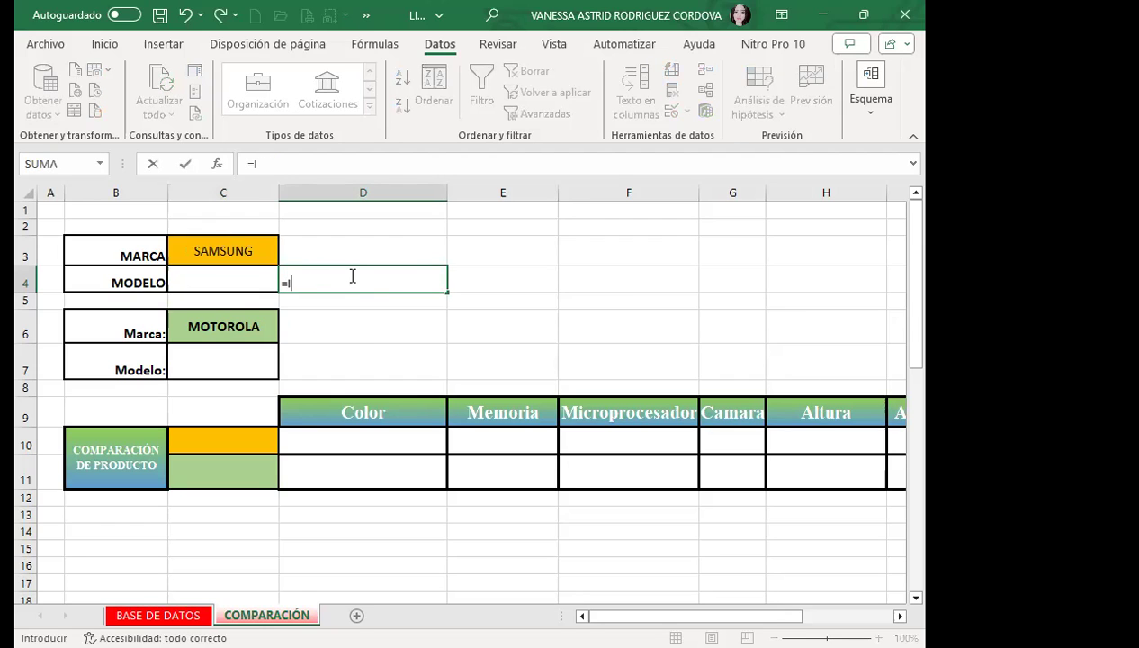
text(NDI)
key(Down)
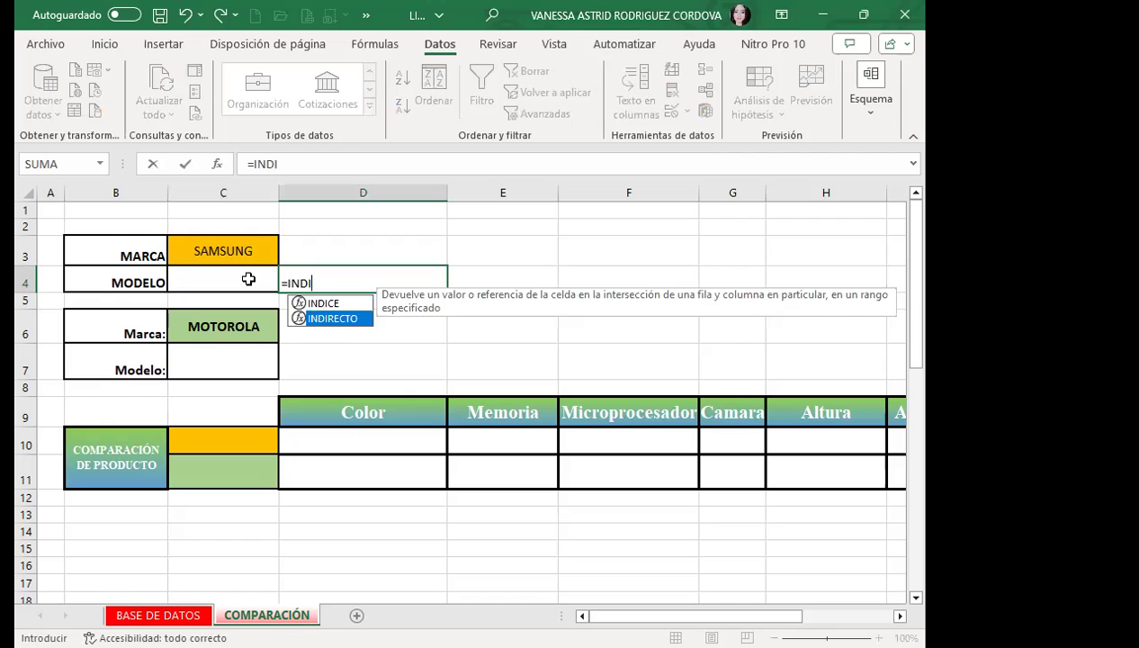
key(Tab)
click(241, 248)
key(Return)
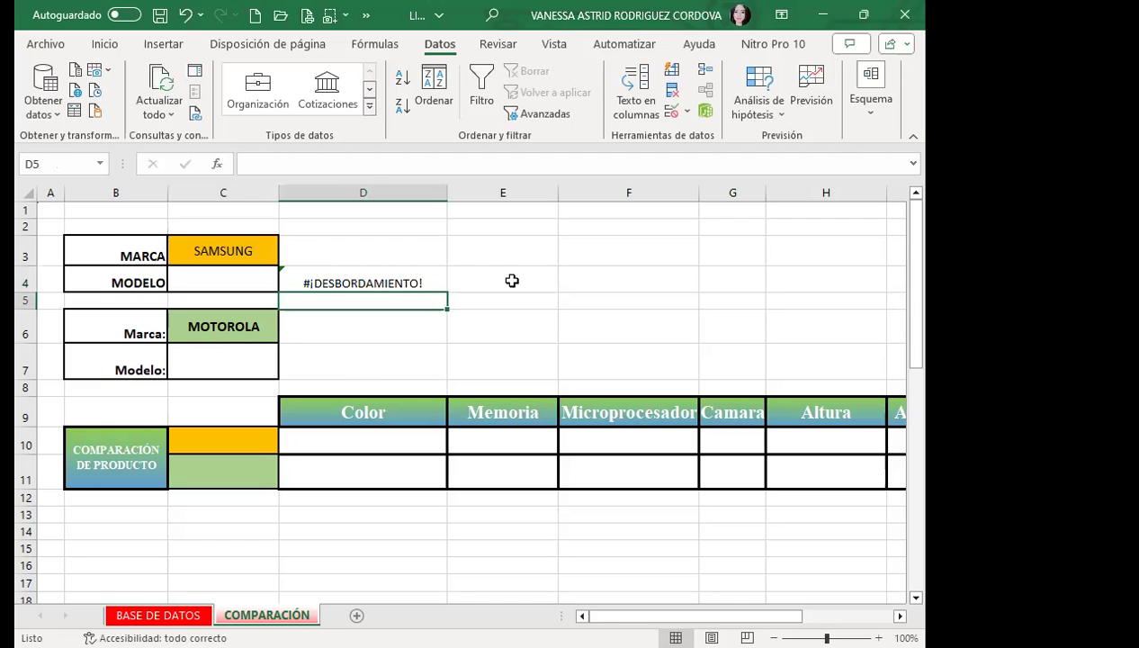
click(424, 280)
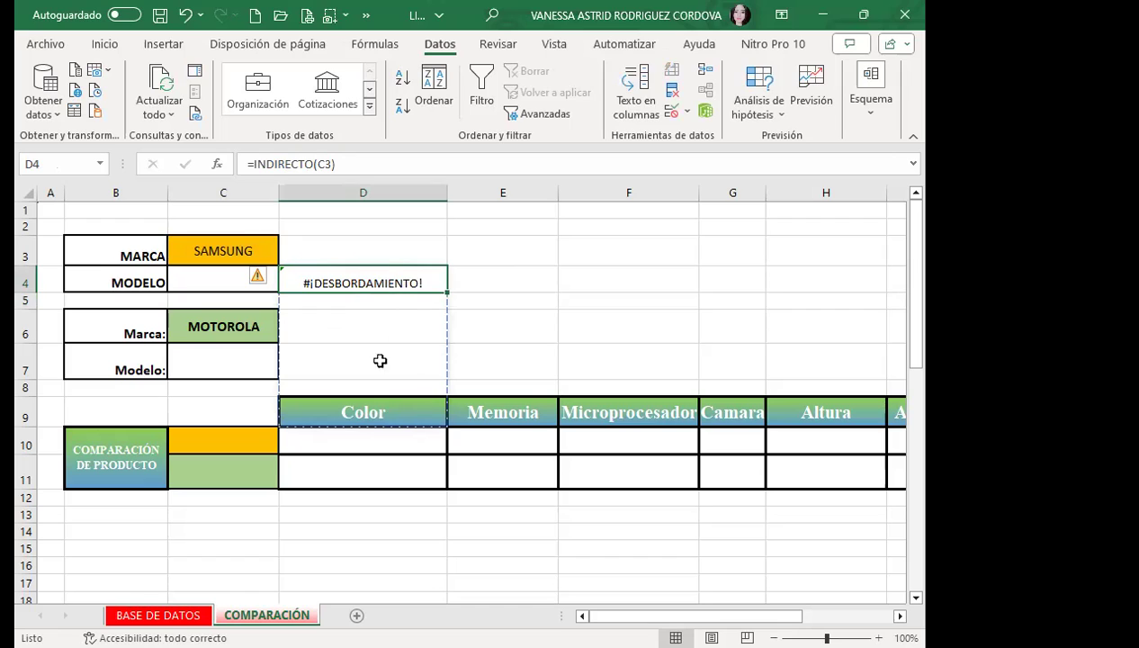
key(Delete)
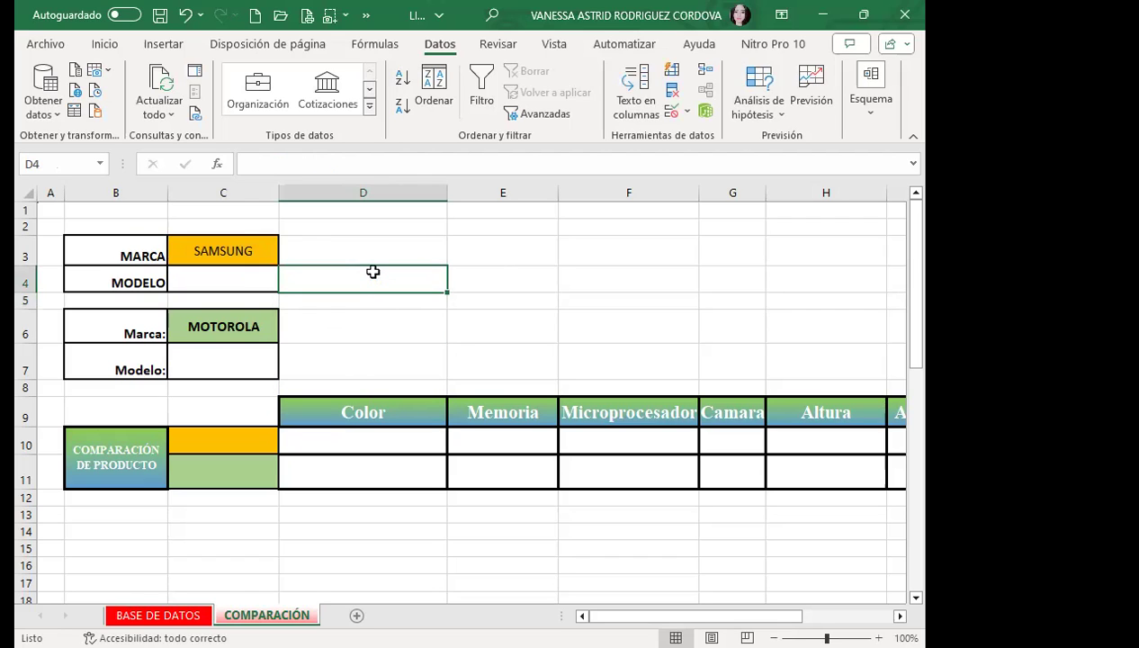
click(205, 283)
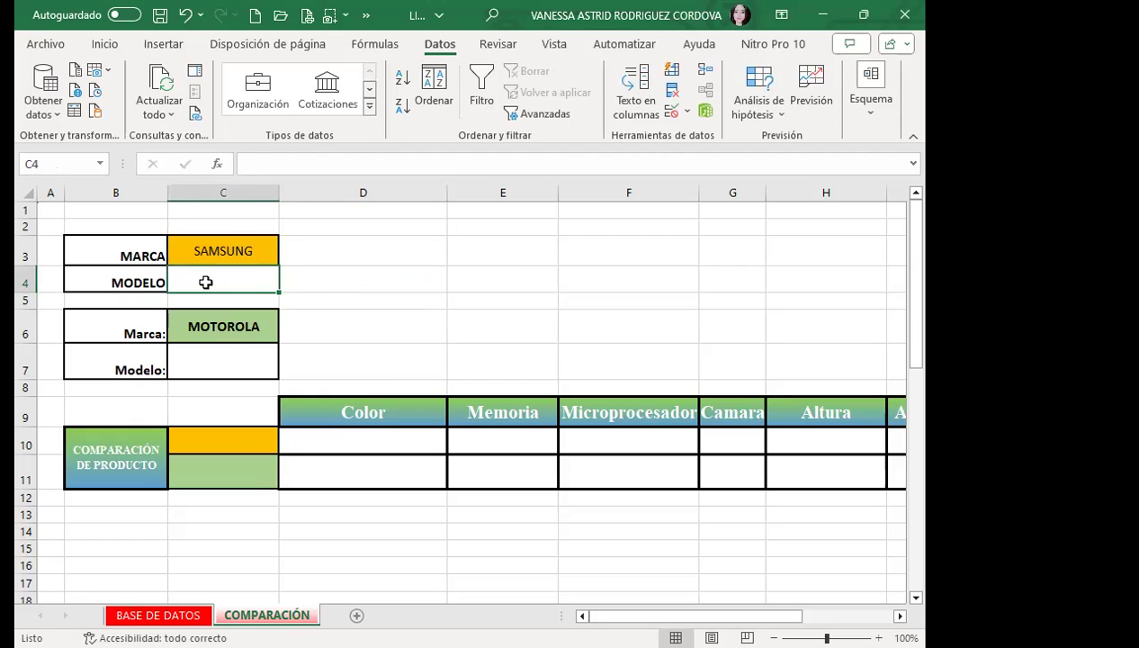
click(307, 285)
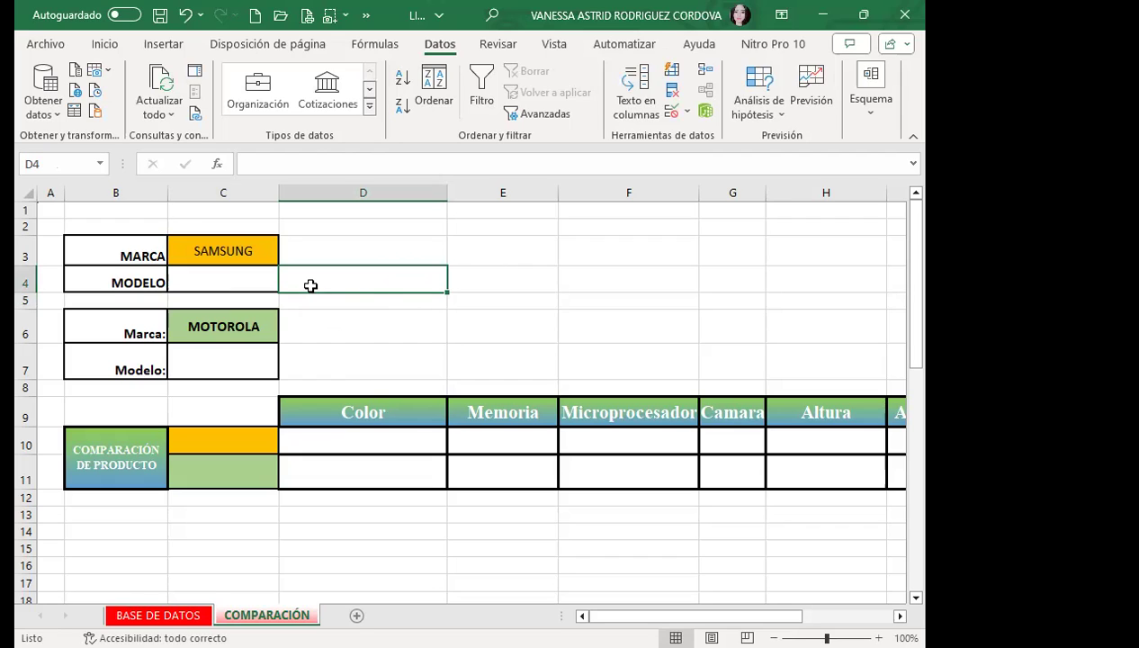
click(240, 288)
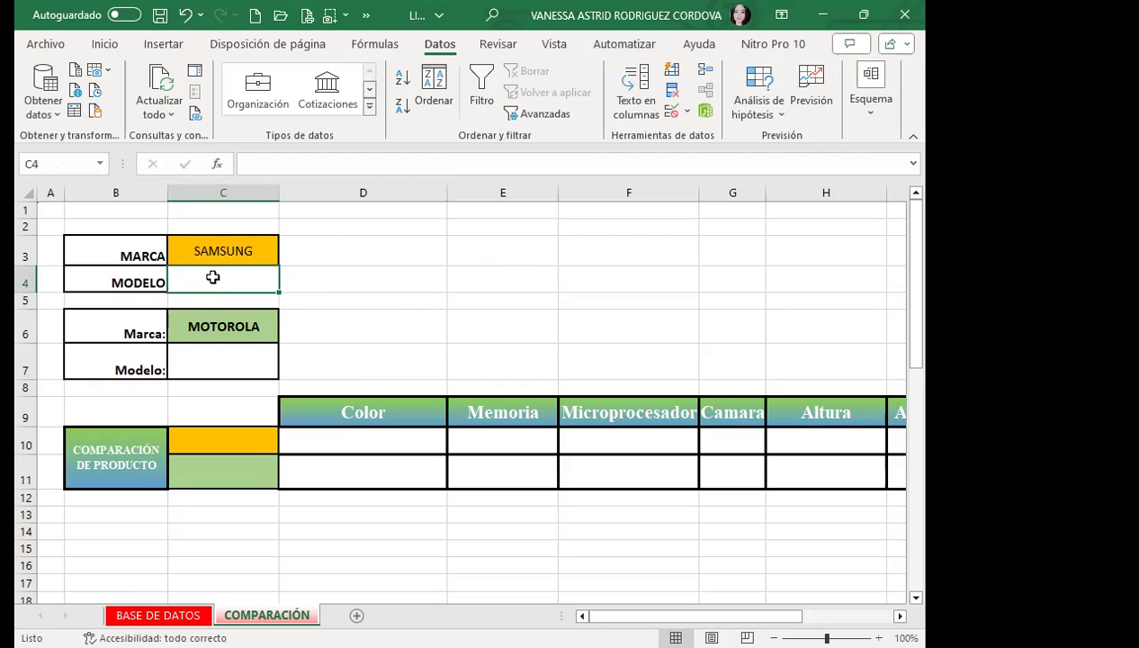
Give C4 a Lista validation with source =INDIRECTO(C3), then select C3.
click(670, 118)
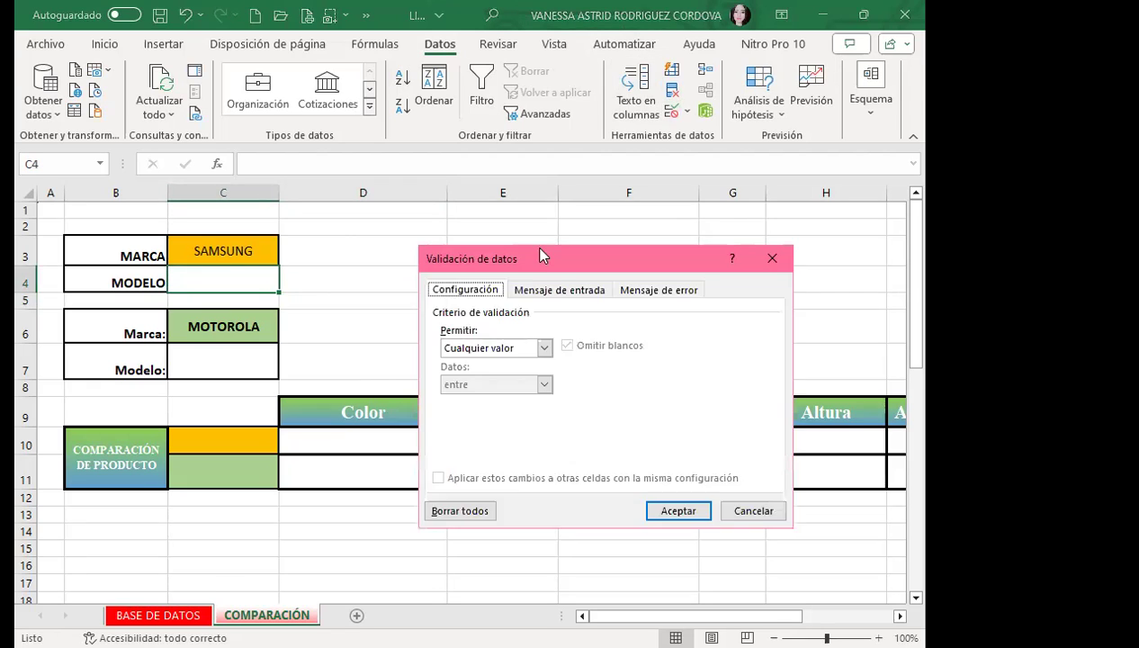
click(544, 347)
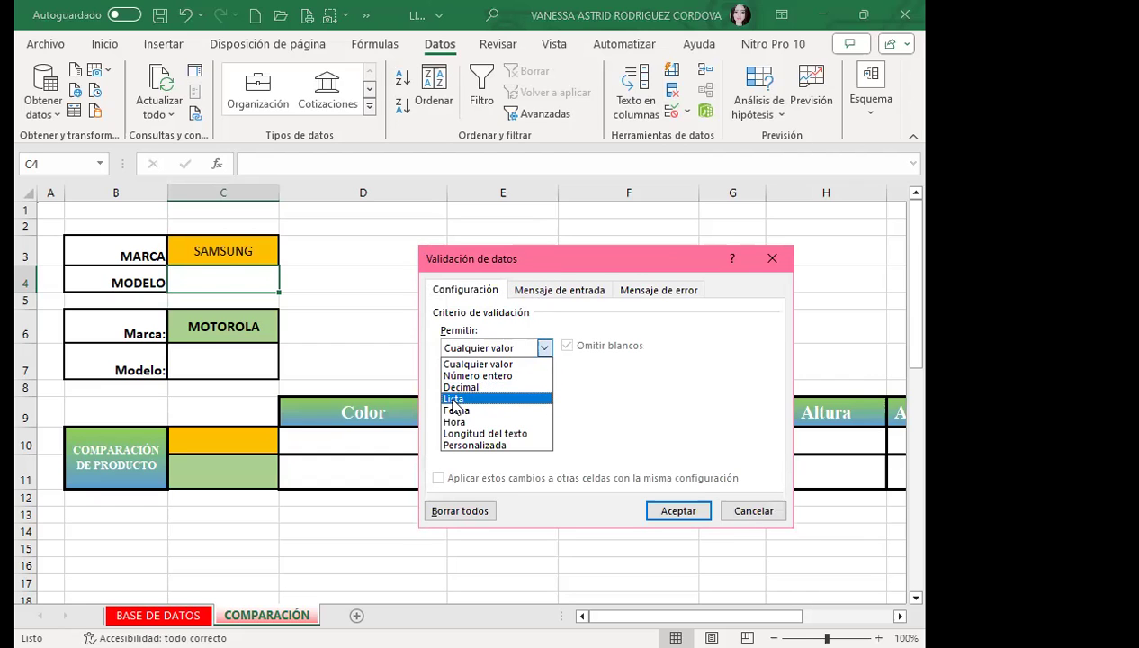
click(454, 398)
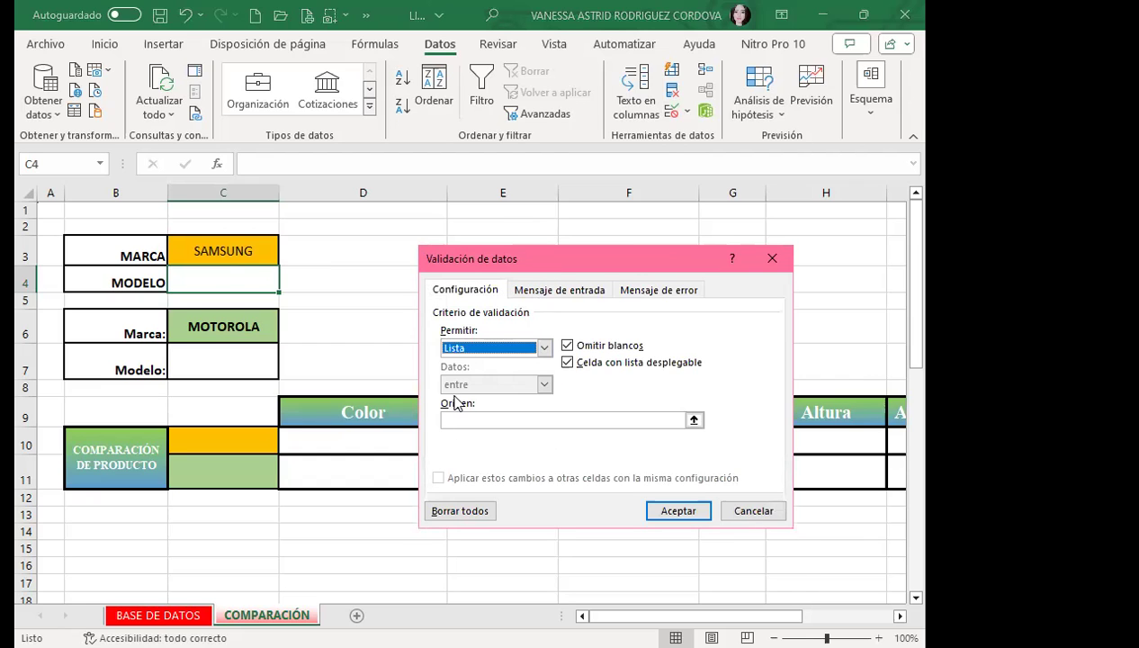
click(459, 420)
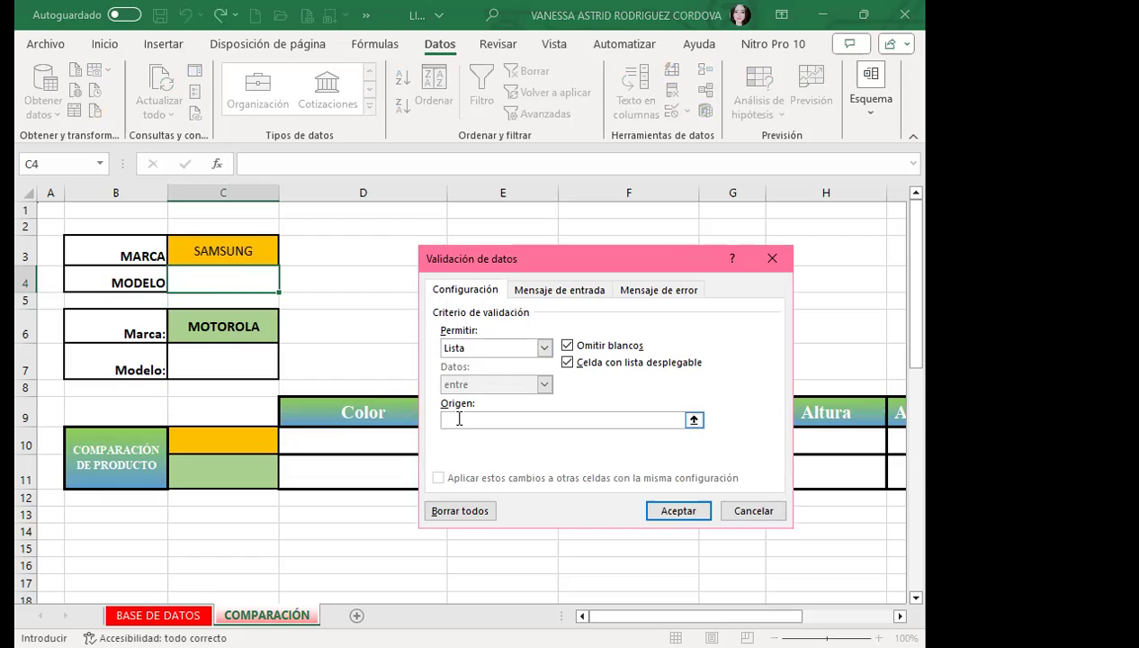
text(=I)
text(N)
text(DIRECTO)
text(()
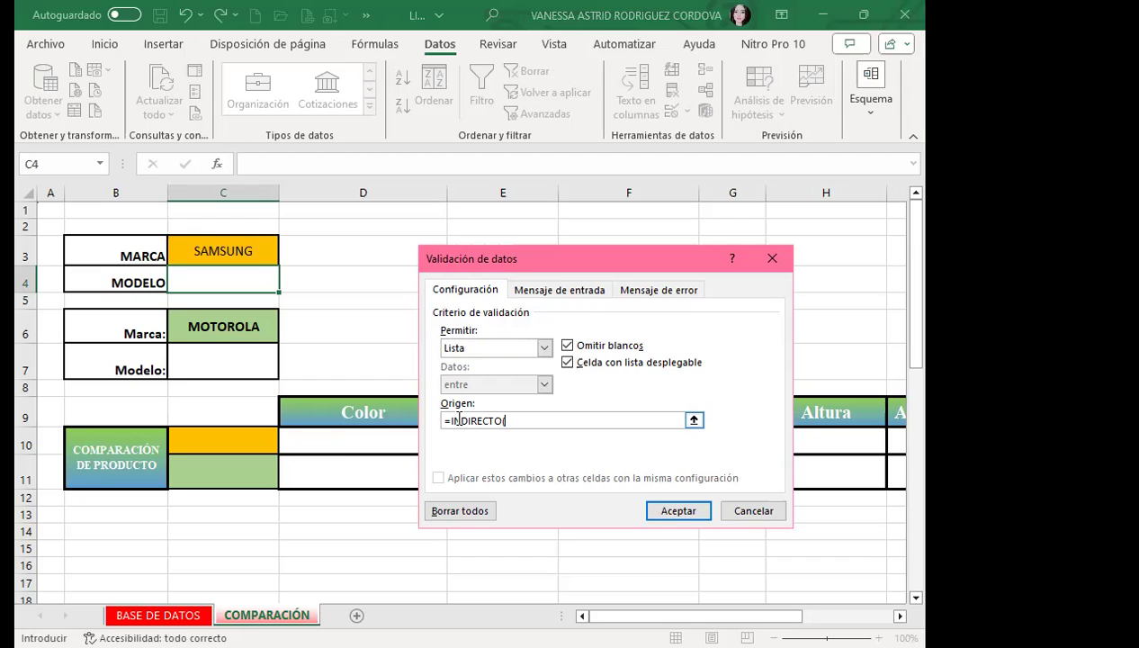
text(C3)
text())
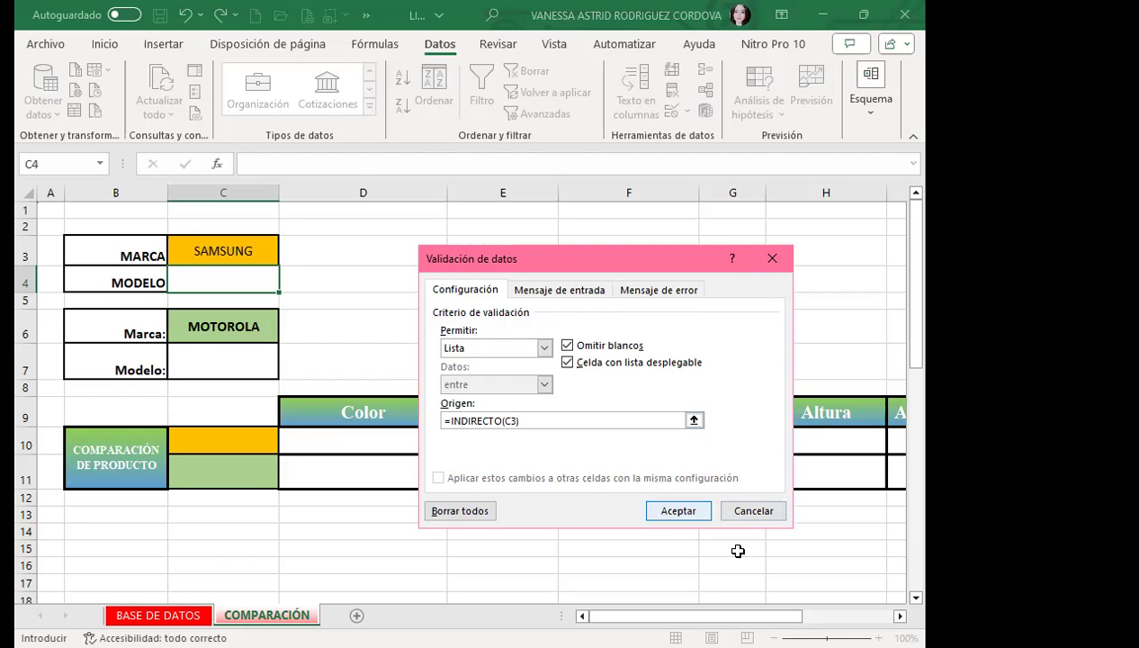
click(678, 511)
click(242, 251)
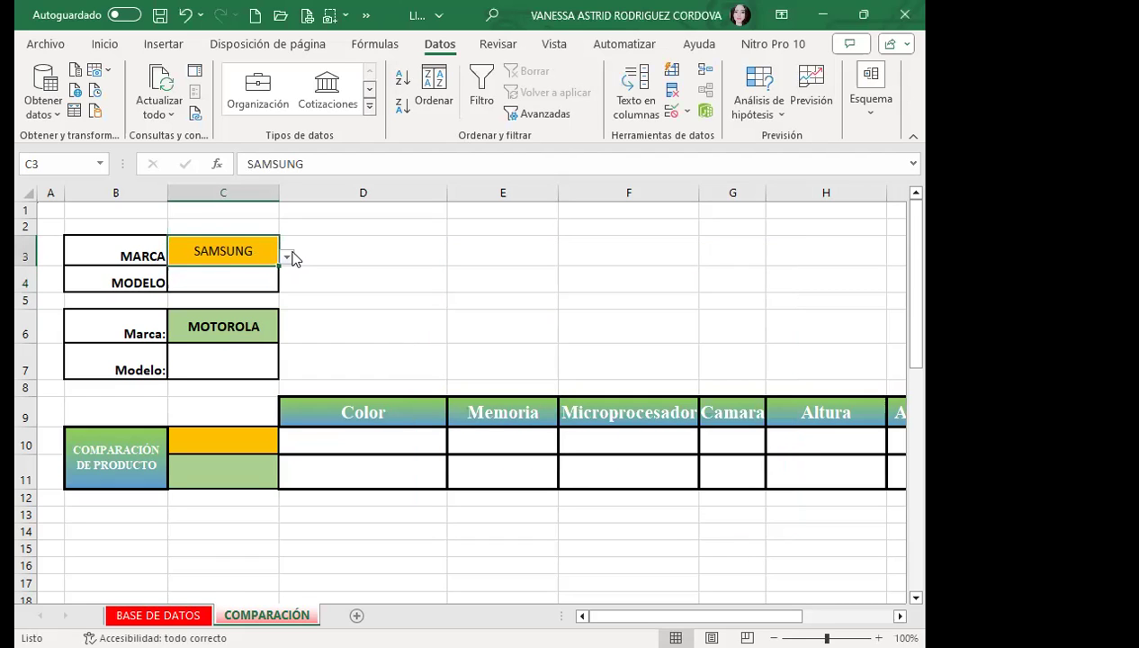
Set C3 to APPLE and test the dependent model list offered in C4.
click(286, 257)
click(225, 287)
click(228, 280)
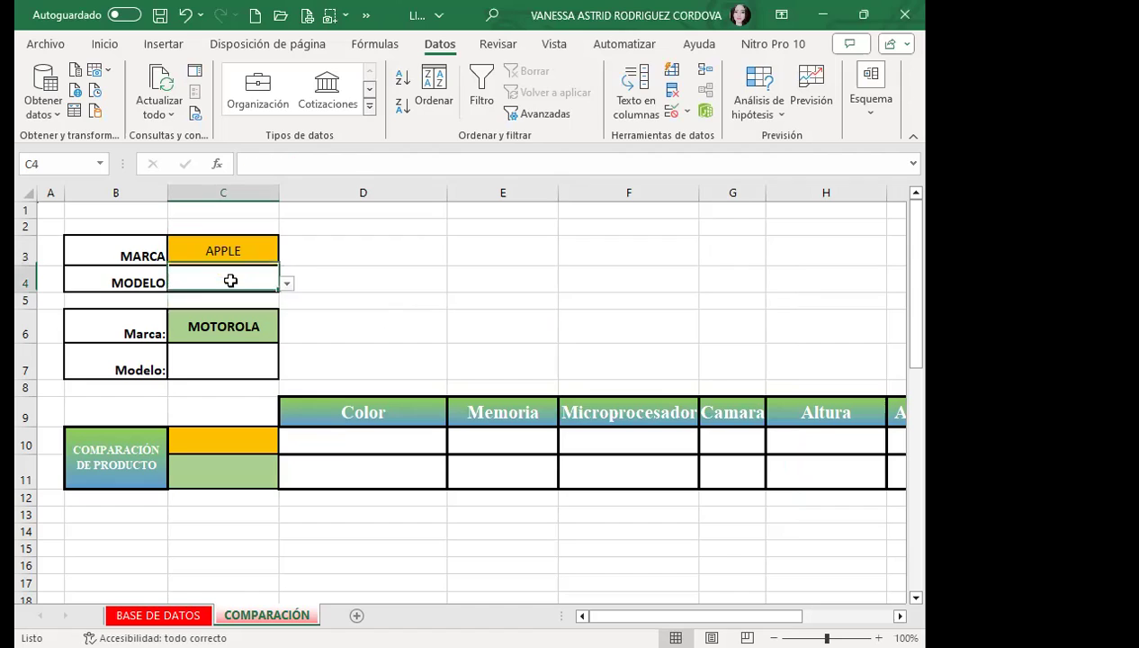
click(286, 284)
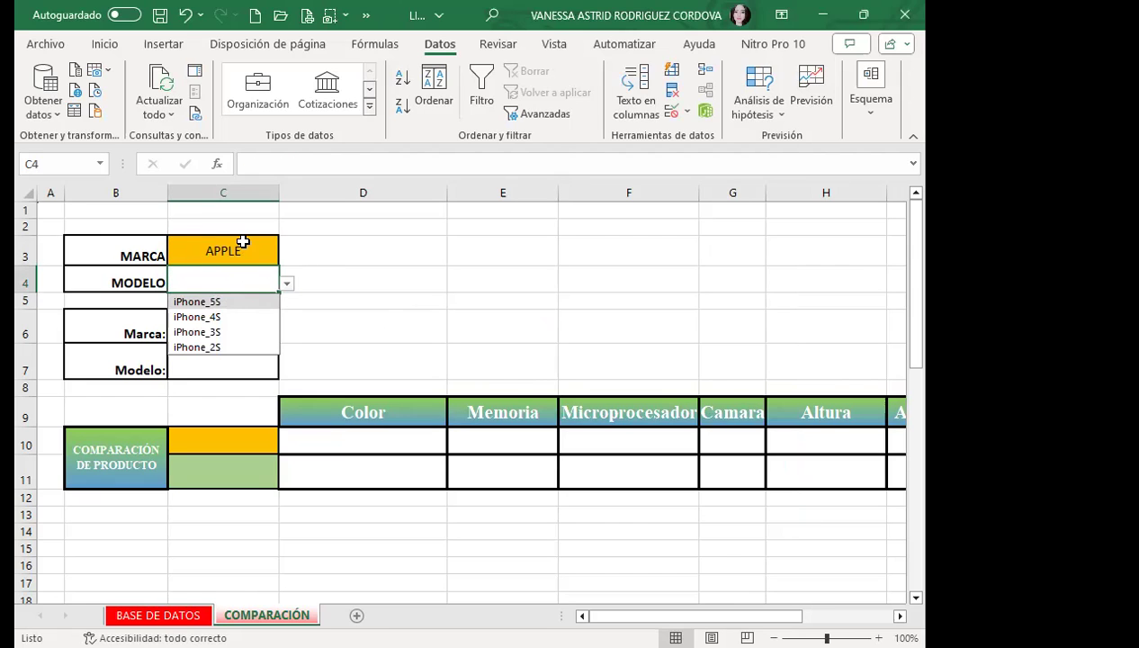
click(241, 241)
click(287, 258)
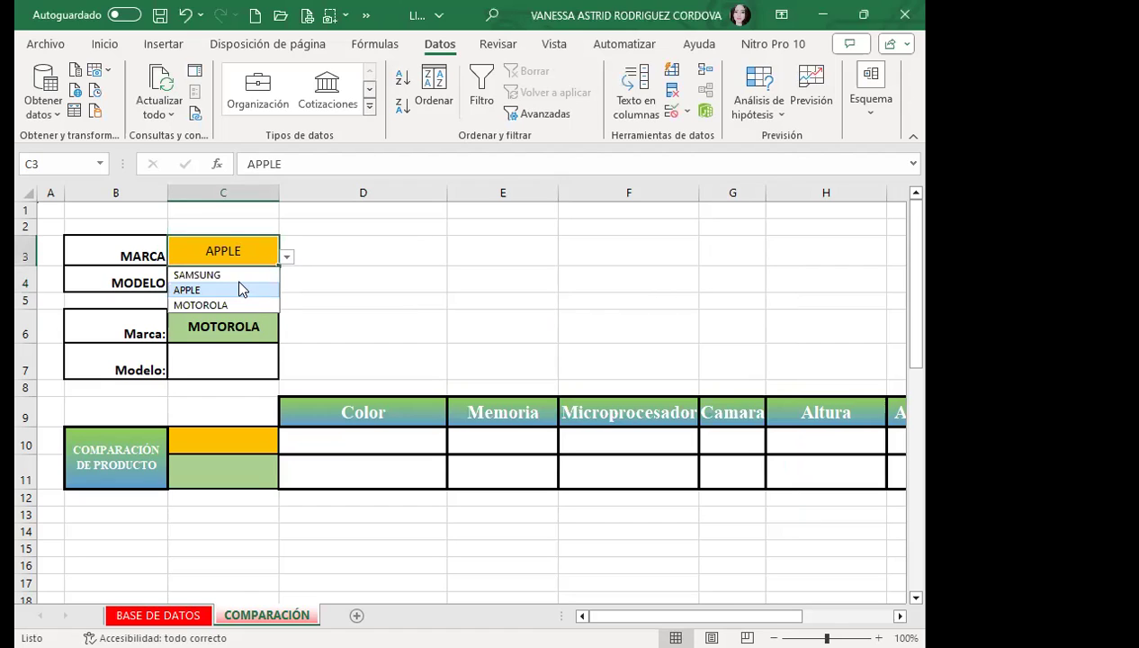
click(241, 289)
click(268, 286)
click(288, 289)
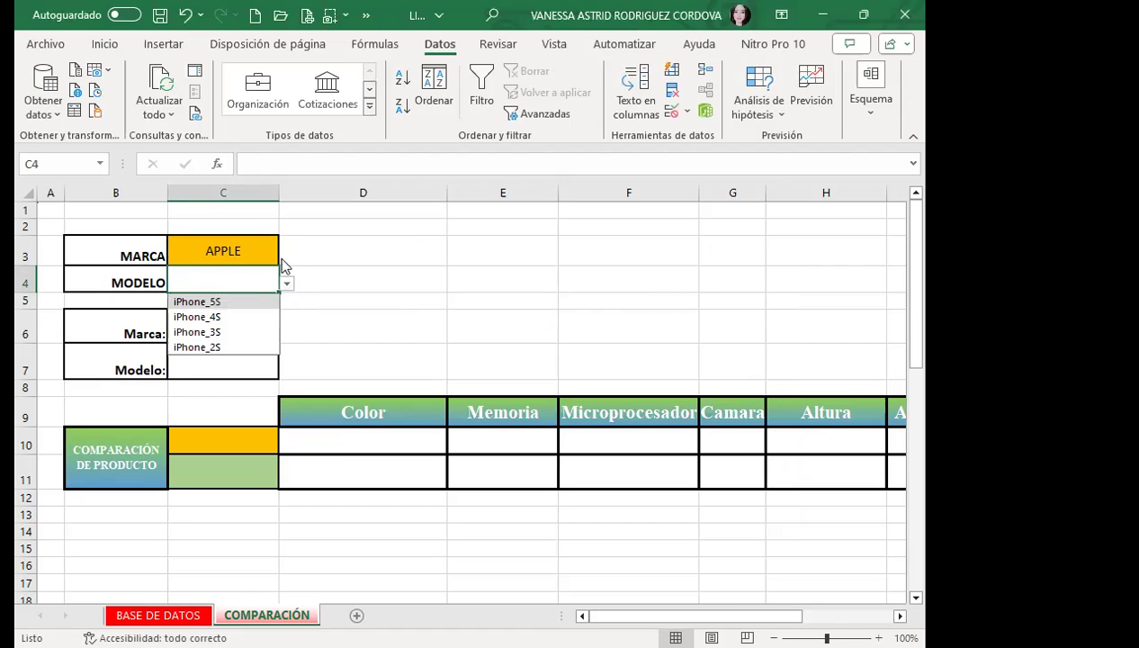
click(274, 259)
Switch C3 to MOTOROLA and review the Motorola models listed in C4.
click(287, 258)
click(213, 305)
click(270, 284)
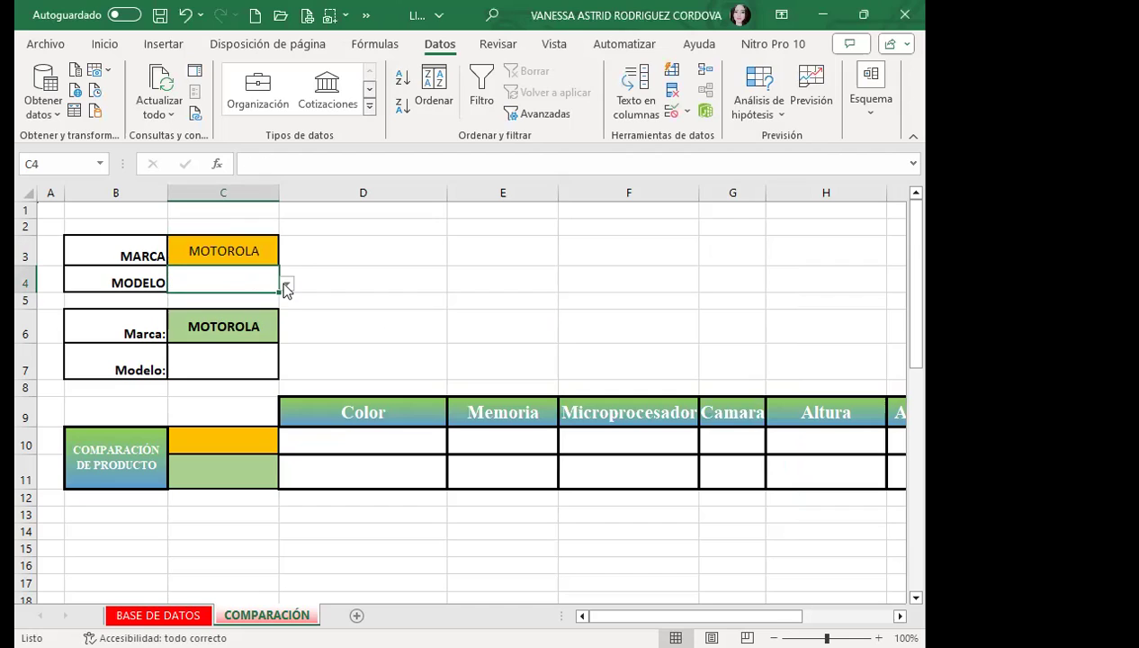
click(287, 288)
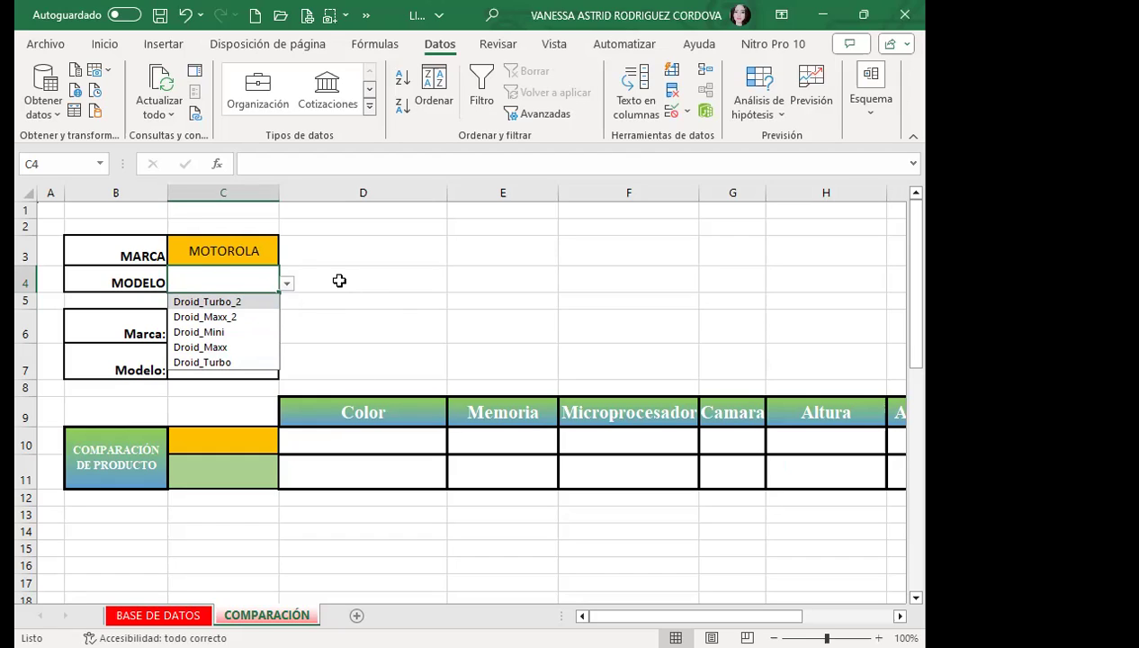
click(215, 279)
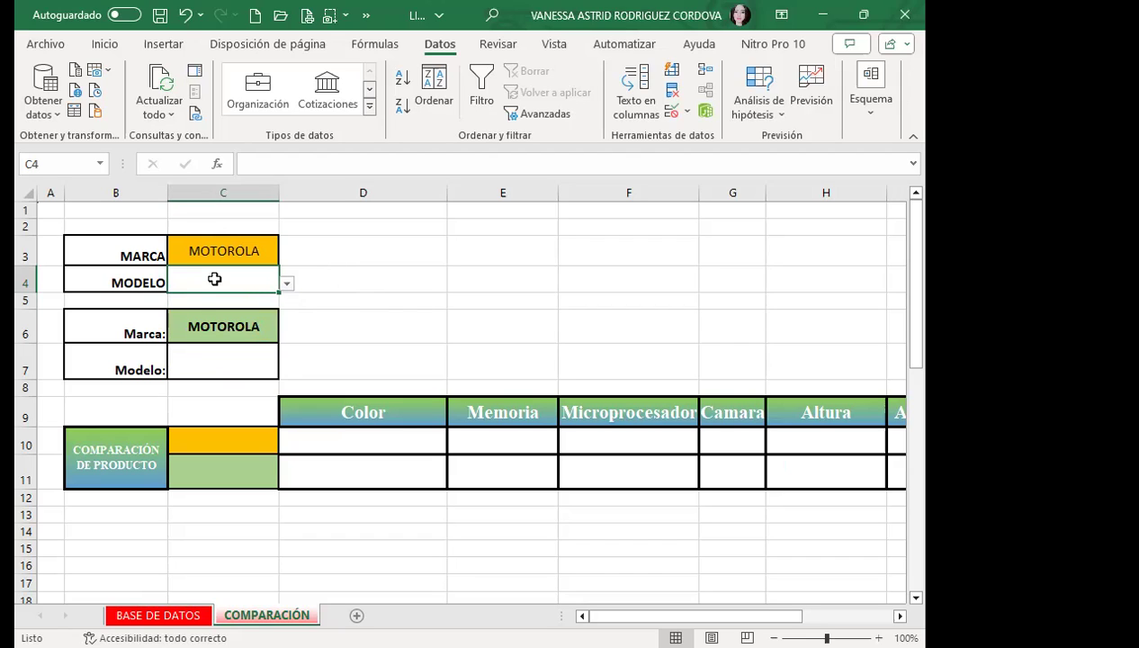
click(289, 287)
click(257, 254)
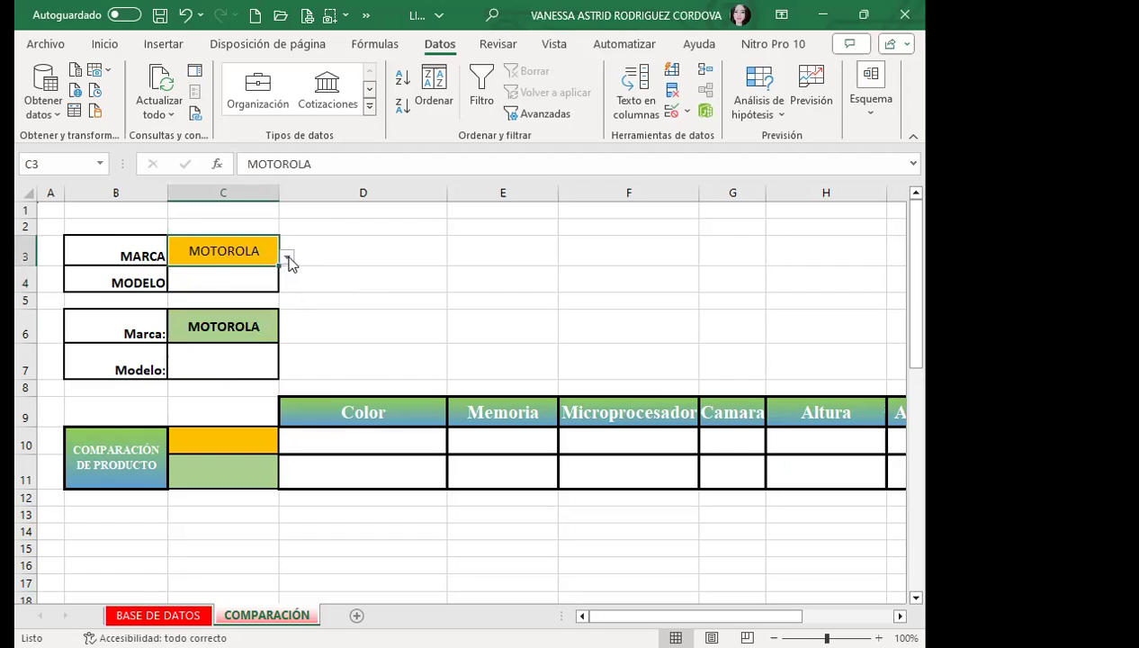
Set C3 to SAMSUNG and choose Galaxy_J5 in C4, then move to C7.
click(289, 261)
click(269, 272)
key(Return)
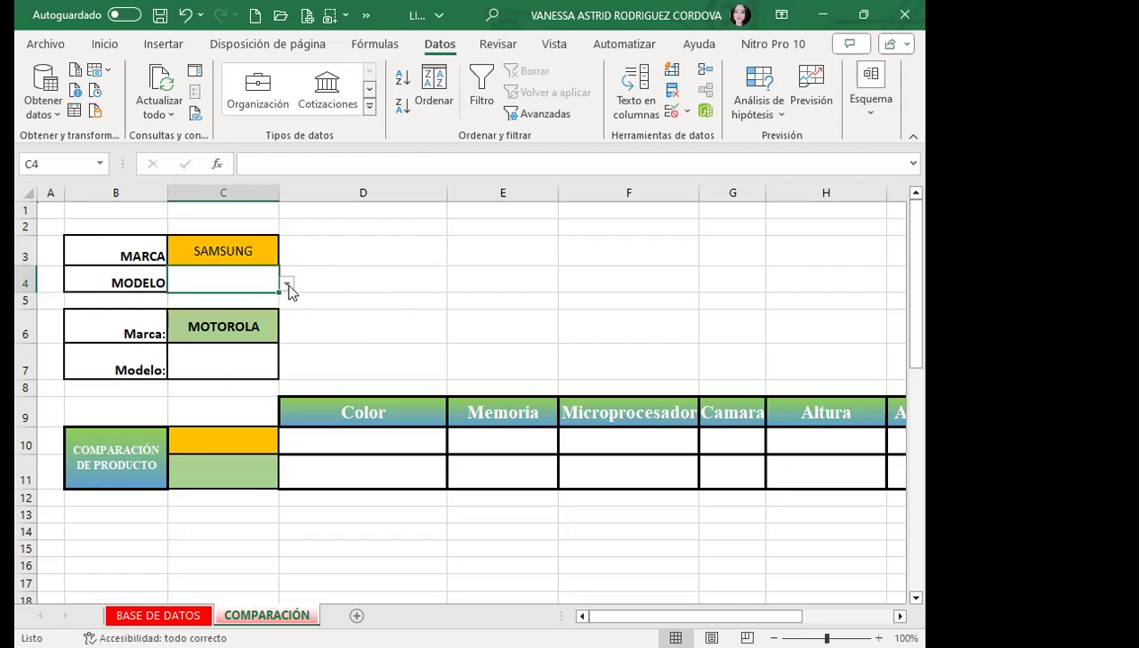
click(287, 285)
click(215, 307)
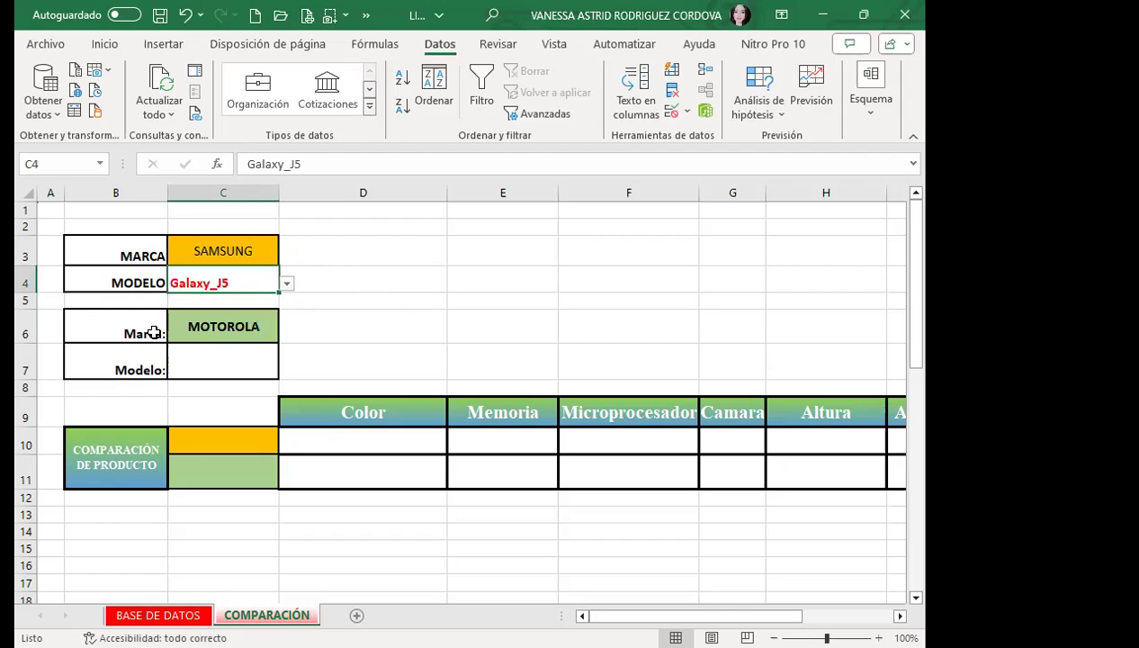
click(224, 326)
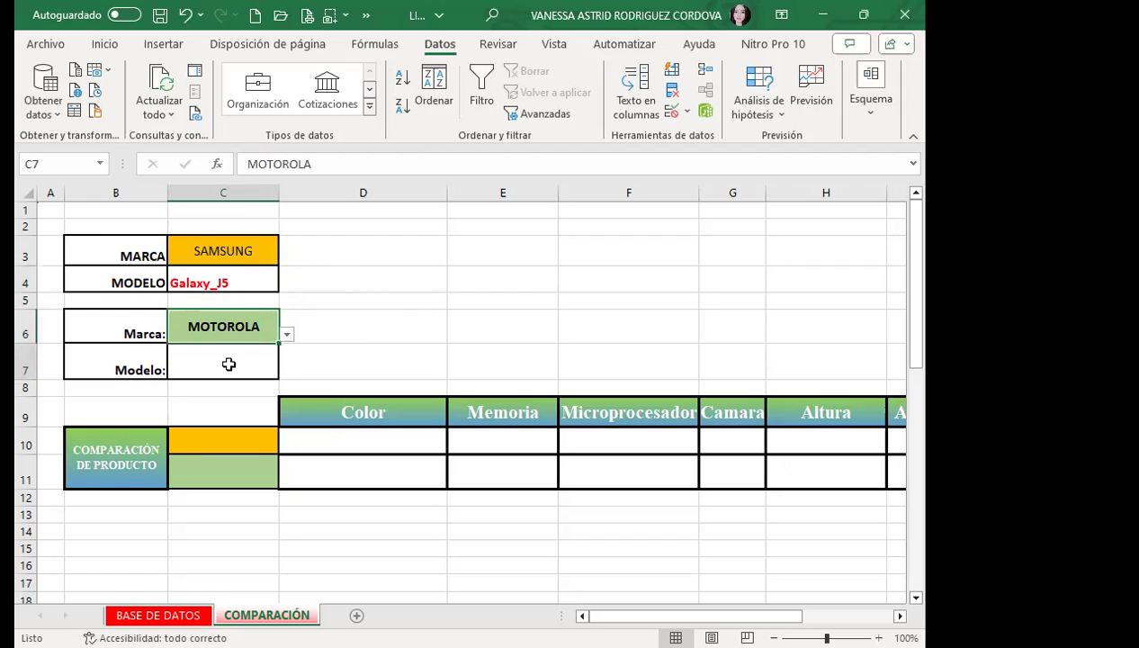
click(220, 357)
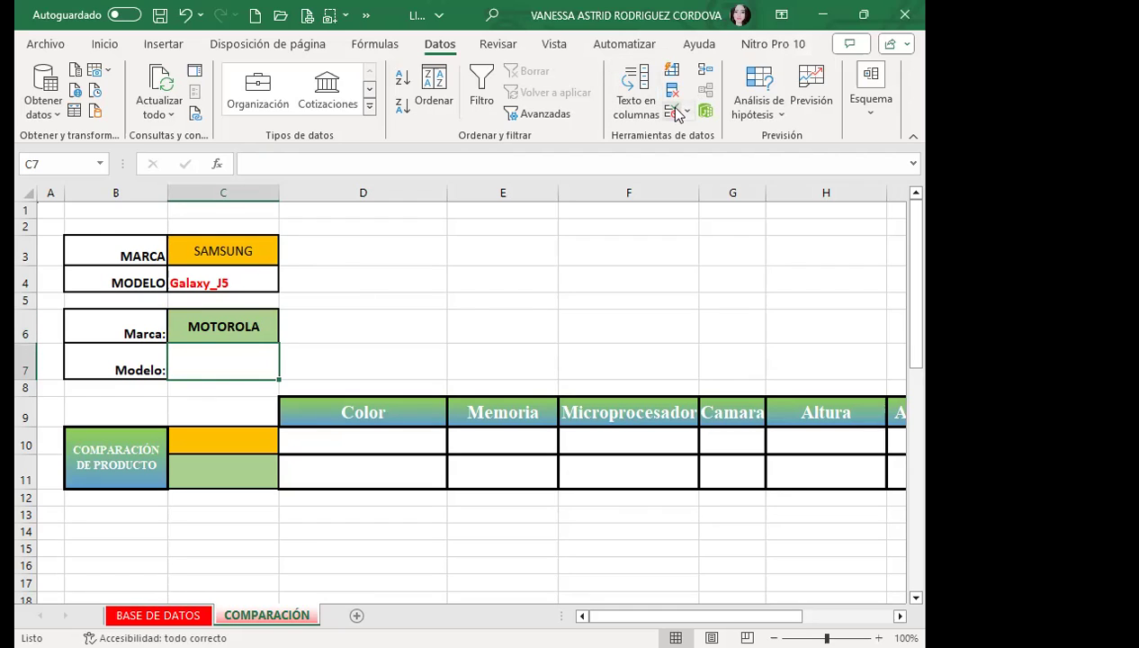
Give C7 a Lista validation with source =INDIRECTO(C5), accepting the source error warning.
click(672, 112)
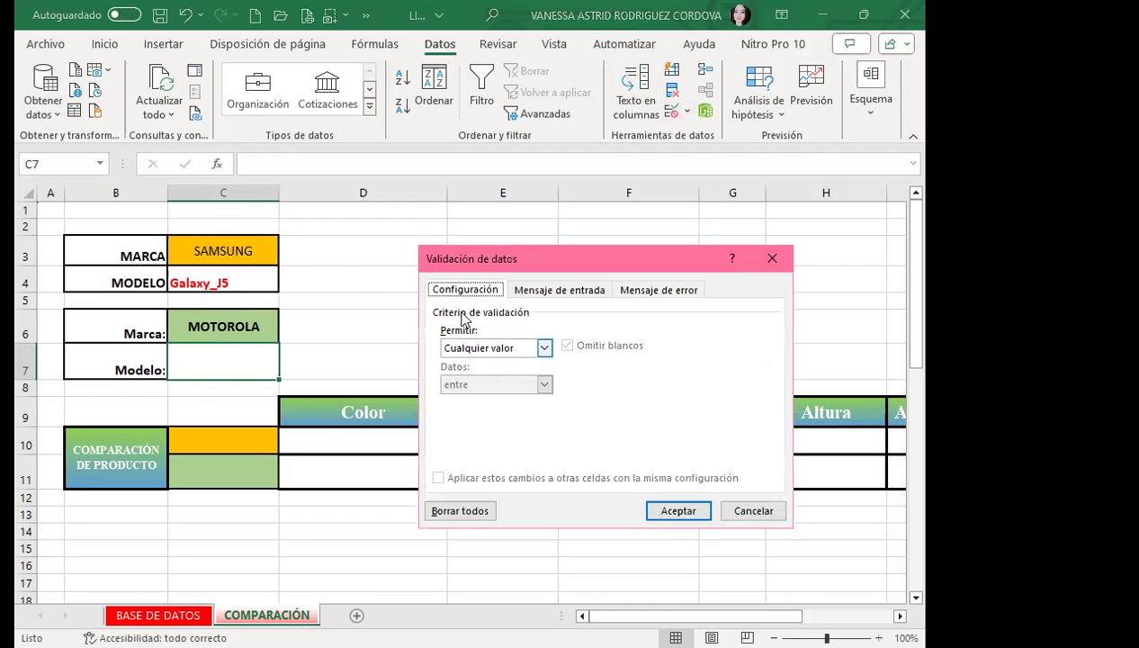
click(545, 349)
click(463, 397)
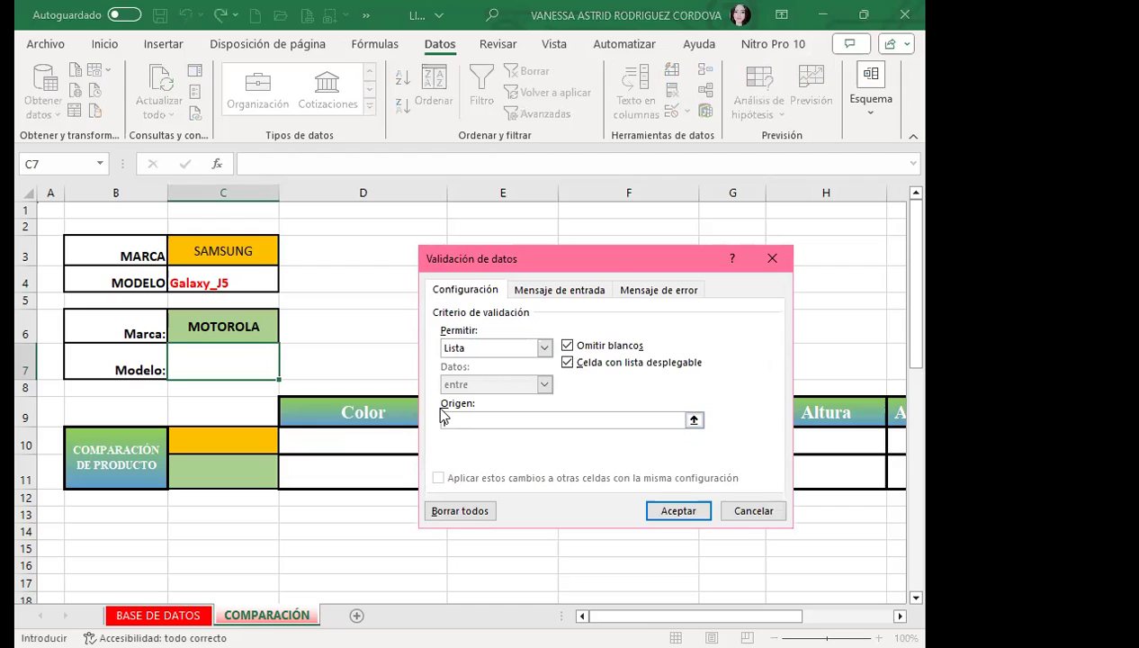
click(444, 419)
text(=INDIRECTO)
text(()
text(C5))
key(Tab)
key(Return)
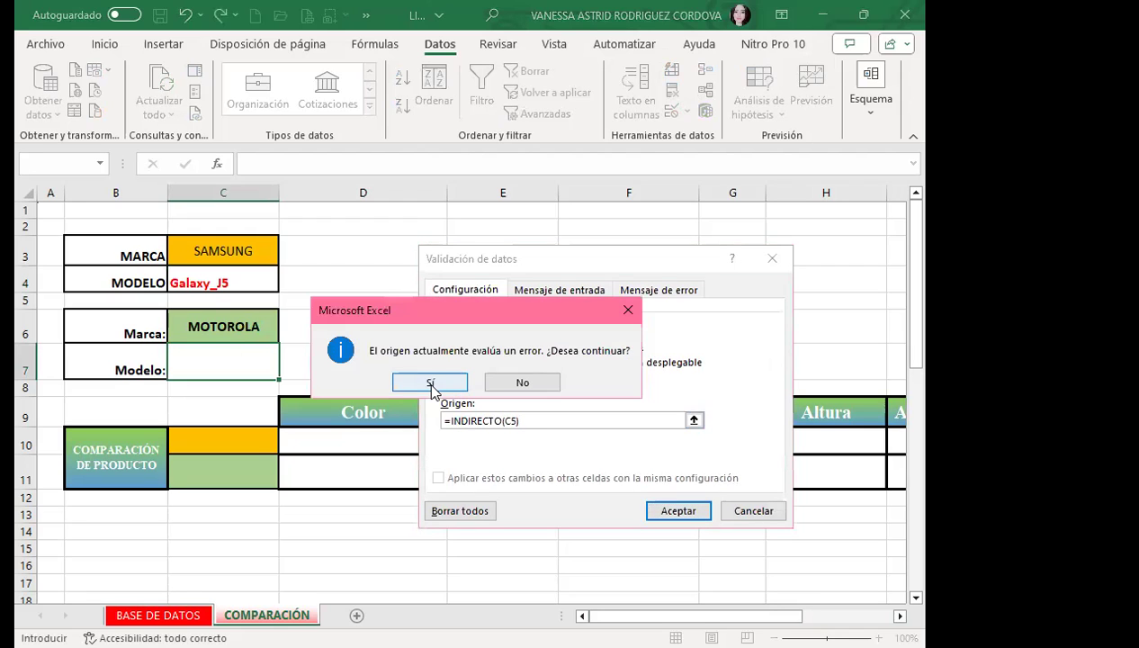
click(499, 379)
click(223, 329)
click(261, 361)
Correct C7's validation source to =INDIRECTO(C6).
click(673, 116)
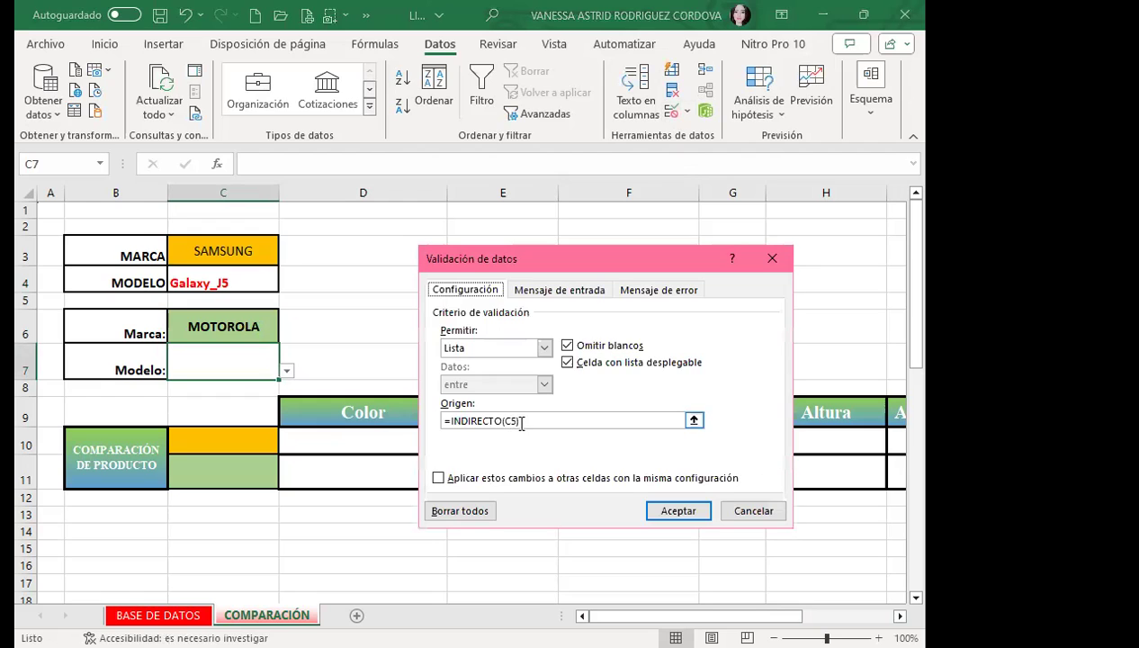
click(522, 421)
key(BackSpace)
text(6)
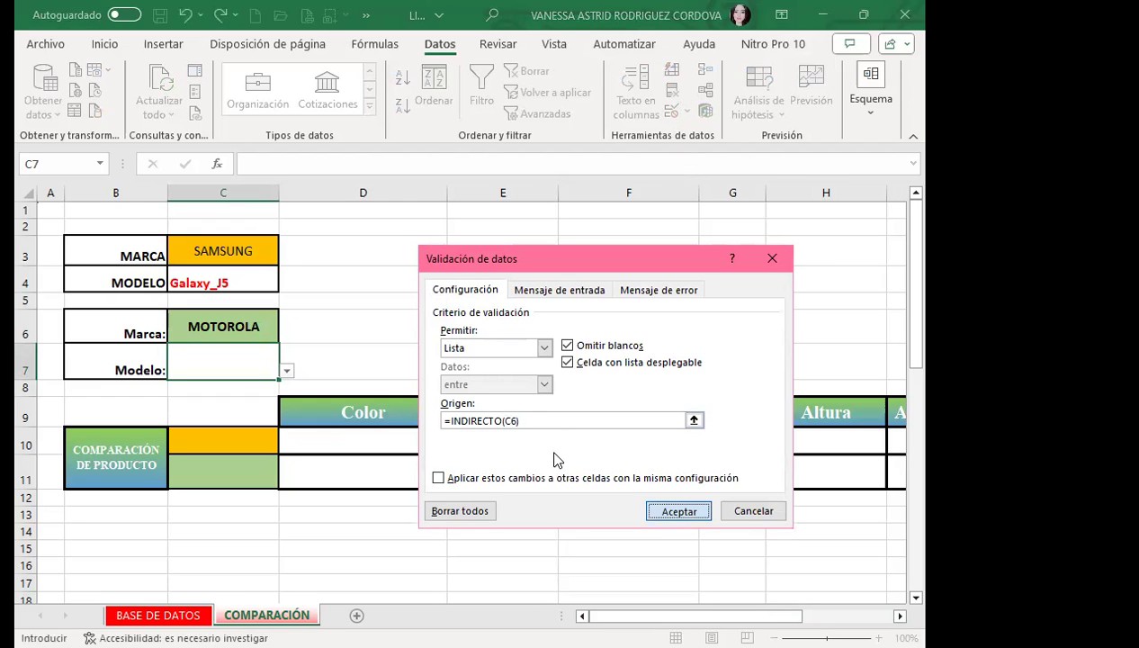
key(Return)
click(241, 326)
Choose Droid_Turbo_2 in C7 from the MOTOROLA model list.
click(256, 363)
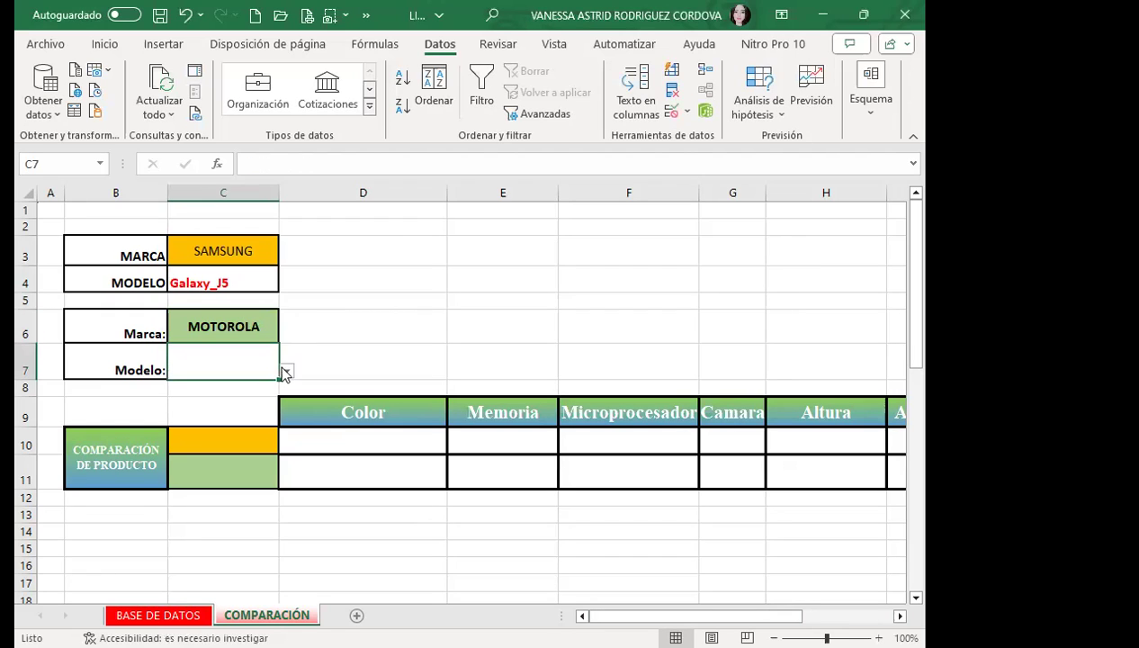
click(287, 371)
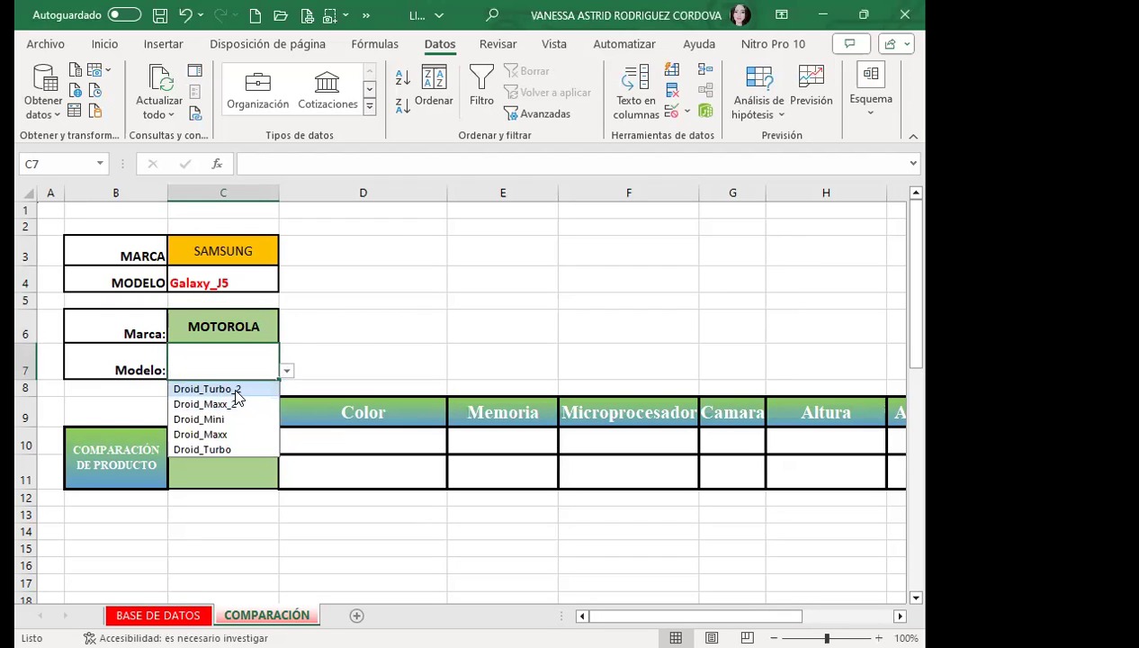
key(Return)
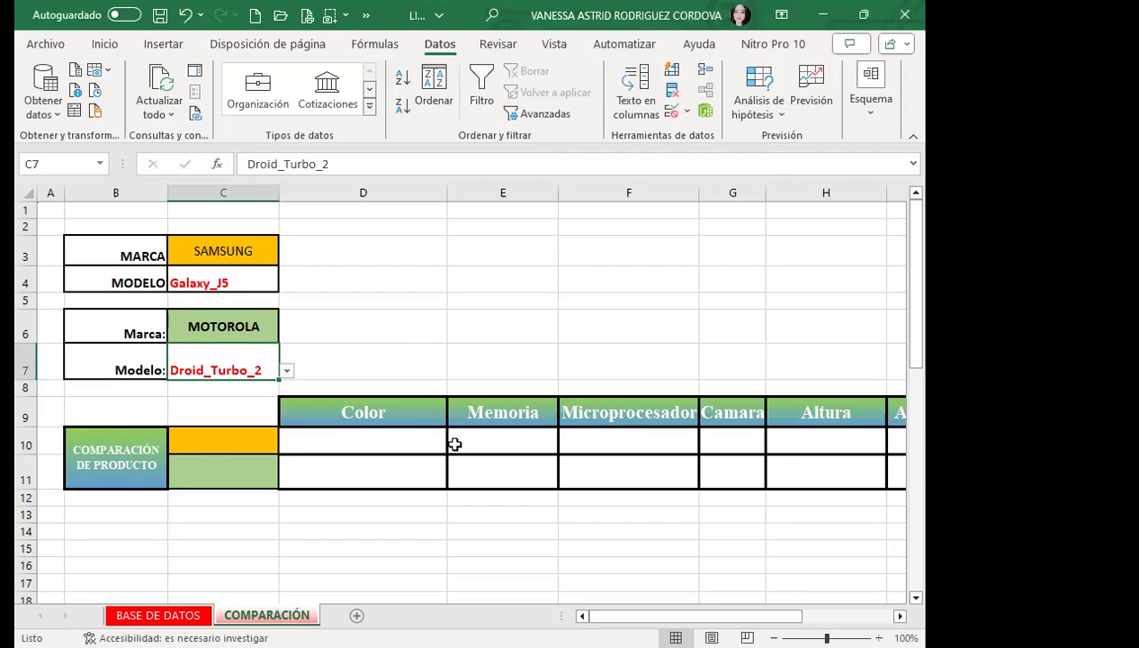
click(207, 447)
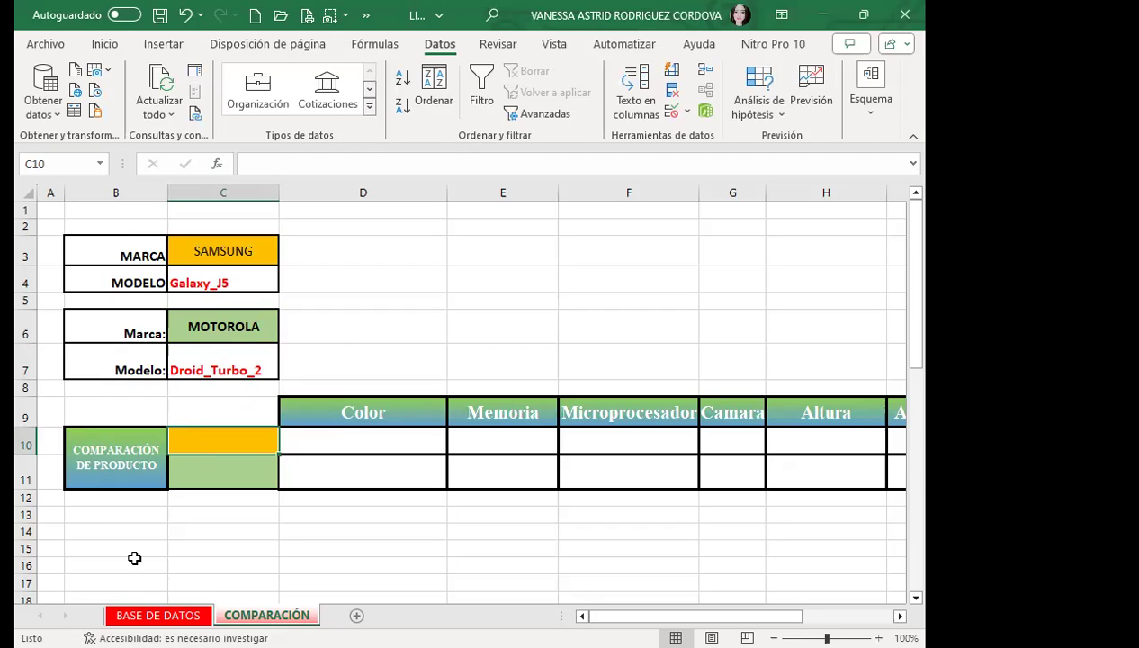
click(311, 279)
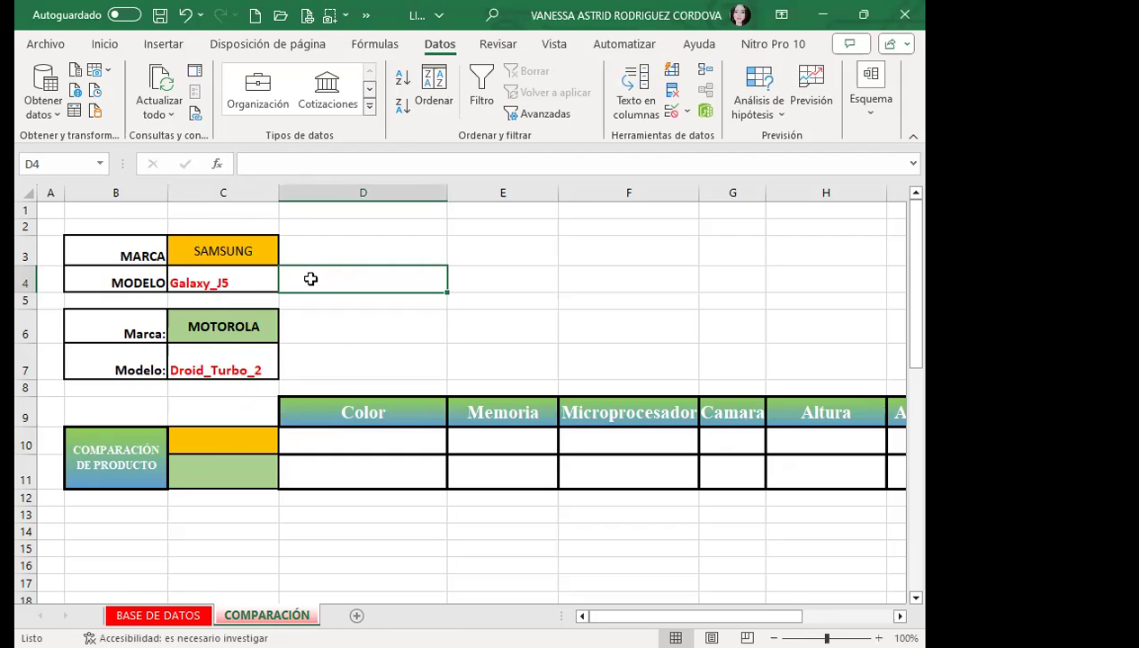
Enter =C4 in C10 and =C7 in C11 to echo Galaxy_J5 and Droid_Turbo_2.
click(205, 433)
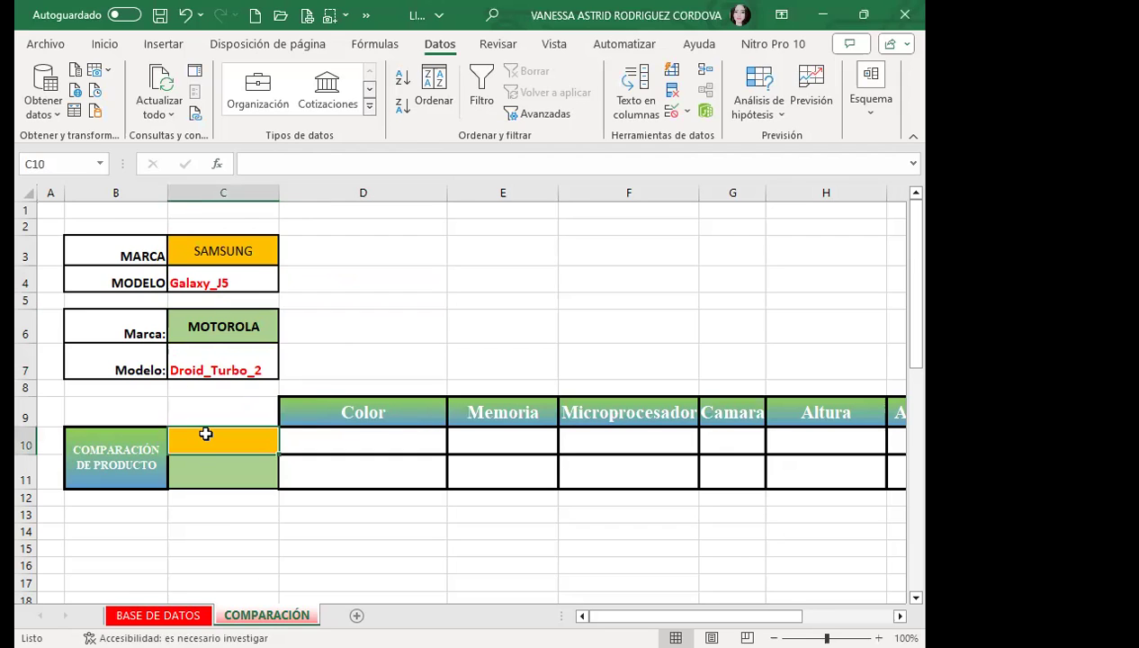
text(=)
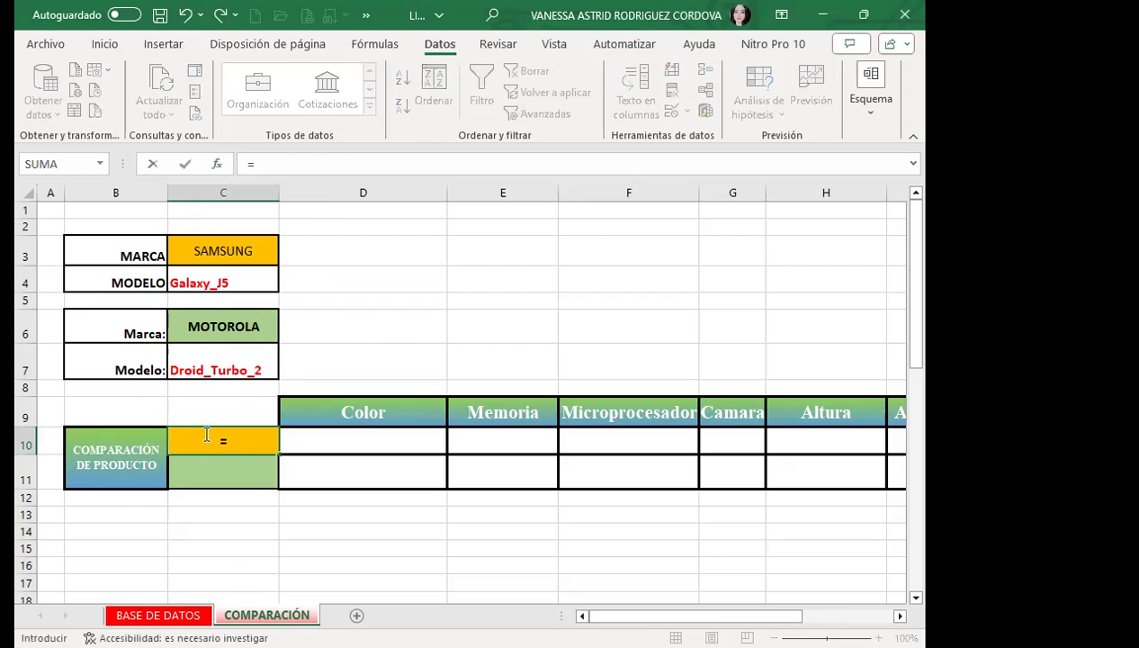
click(253, 282)
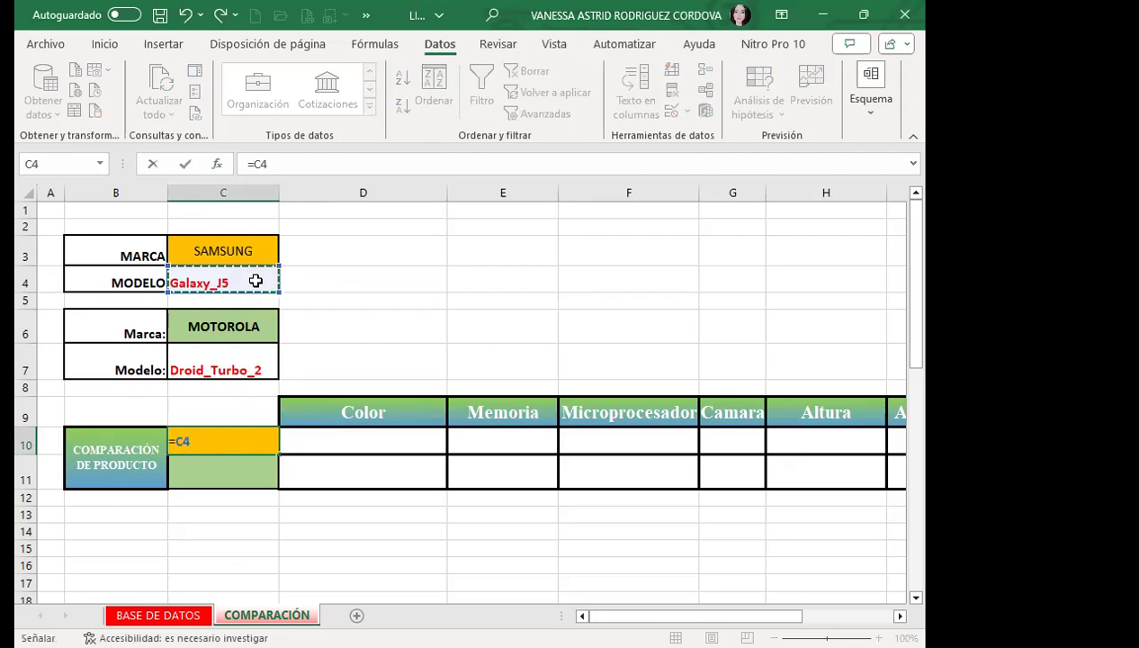
key(Return)
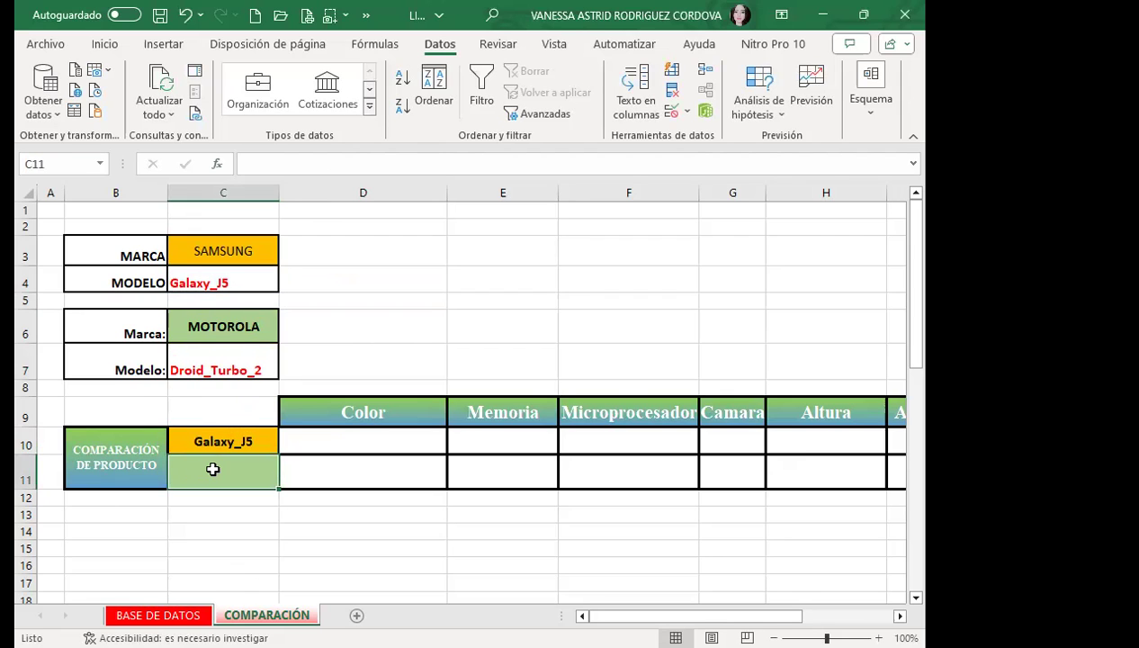
text(=)
click(219, 358)
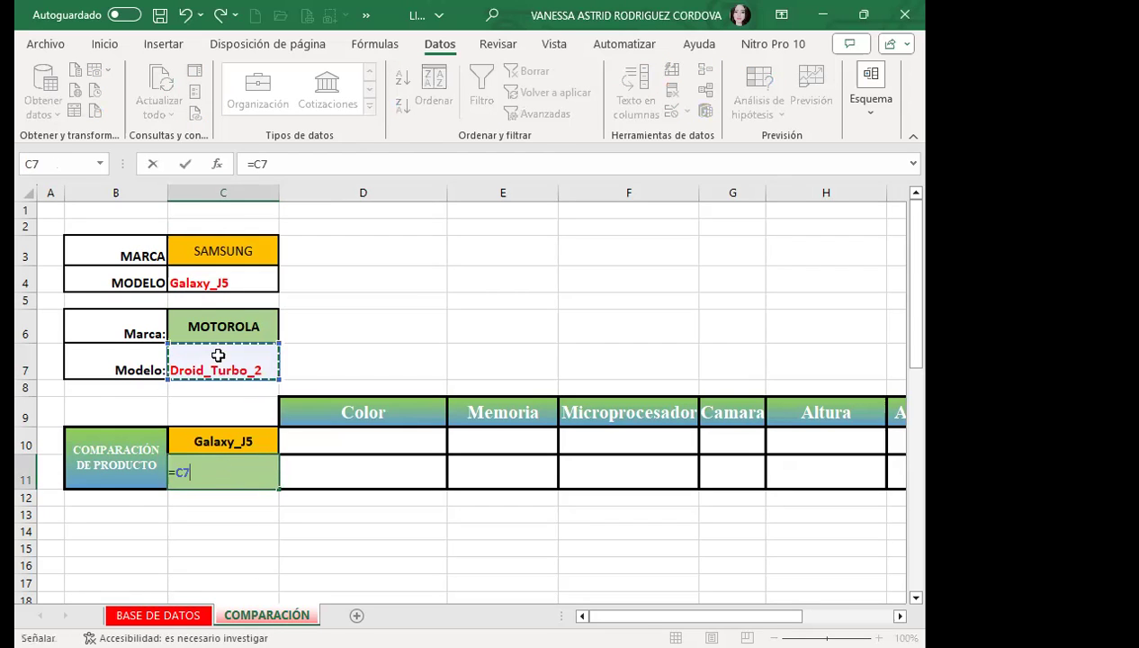
key(Return)
click(244, 440)
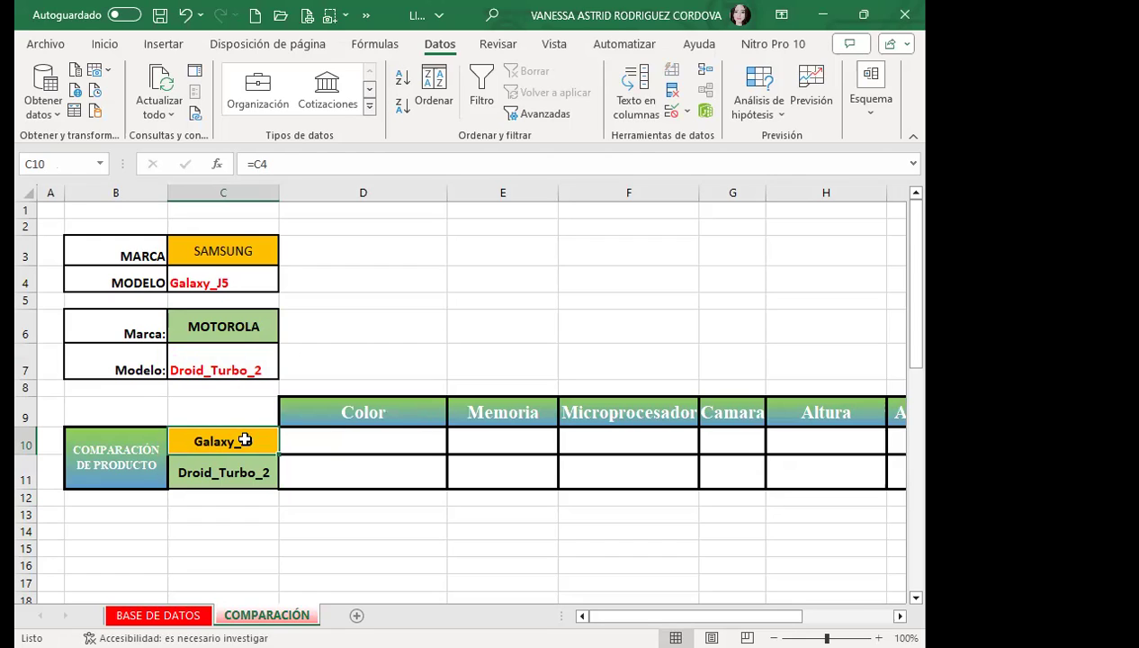
click(364, 445)
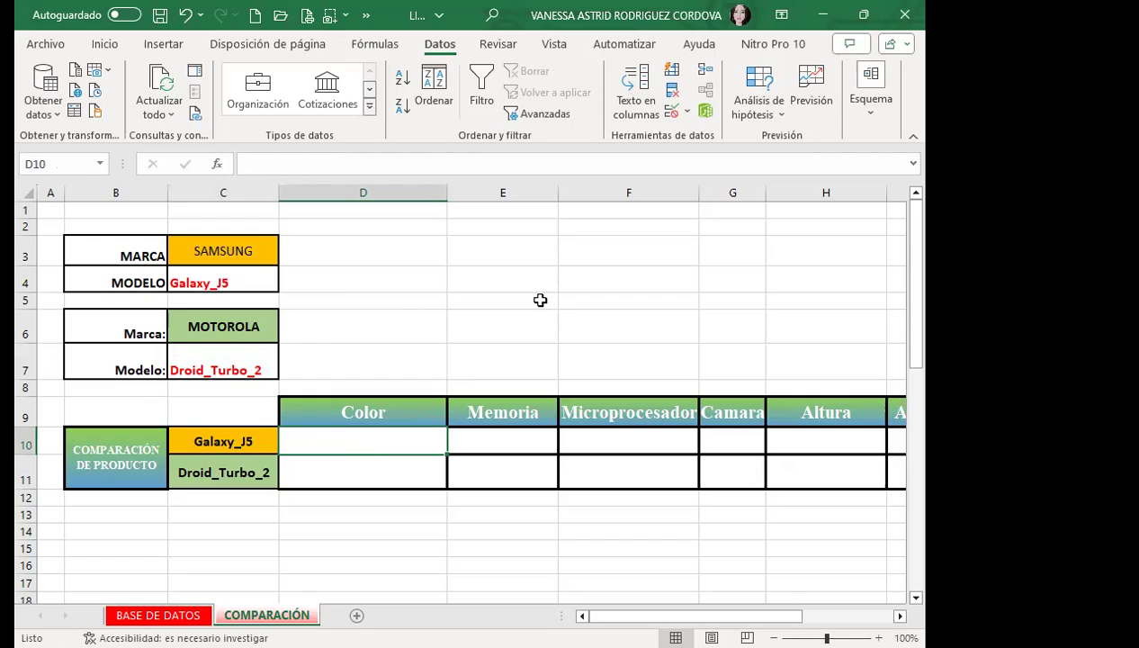
Begin D10's formula as =INDIRECTO(C10&, fixing a stray closing parenthesis.
text(=)
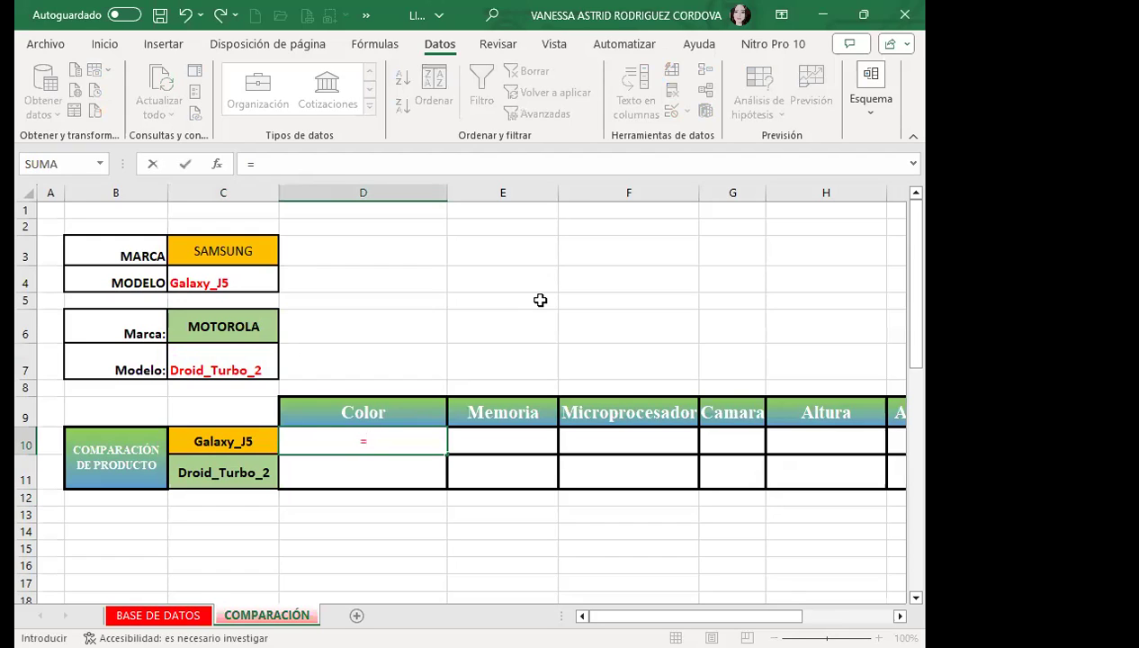
text(I)
text(NDIRECTO))
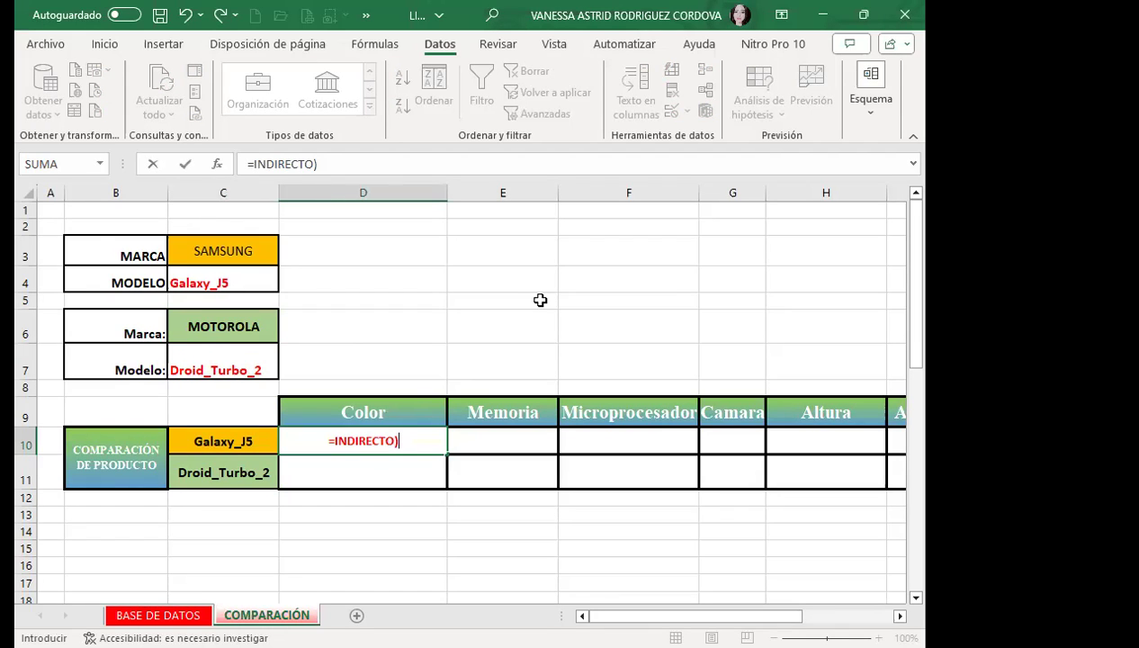
key(BackSpace)
text(()
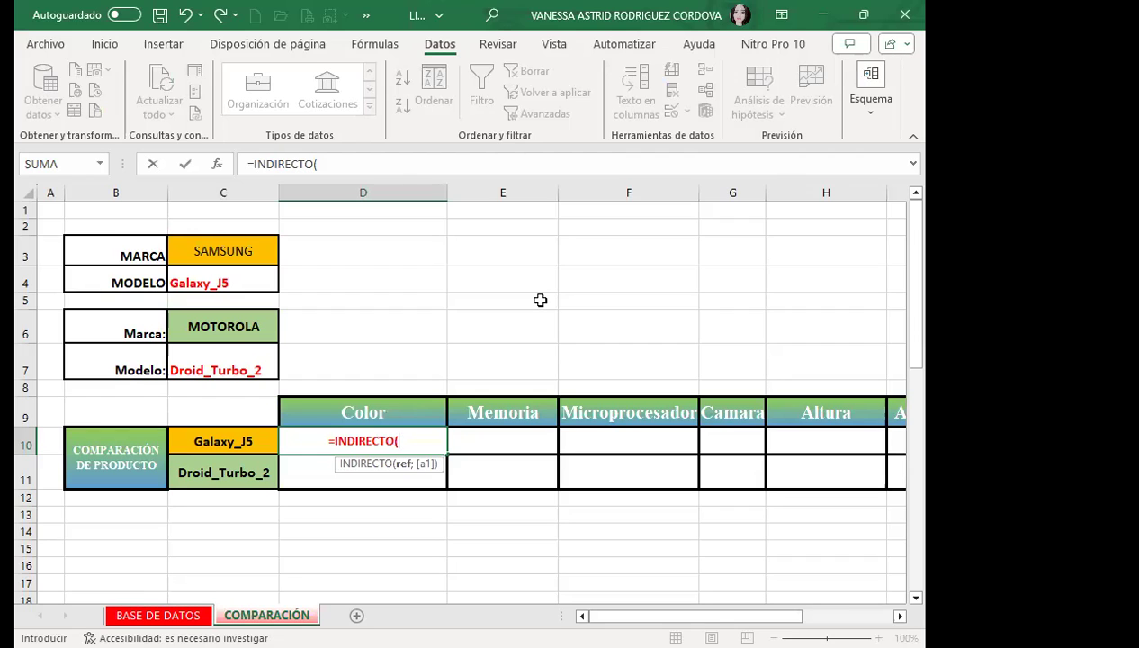
click(225, 443)
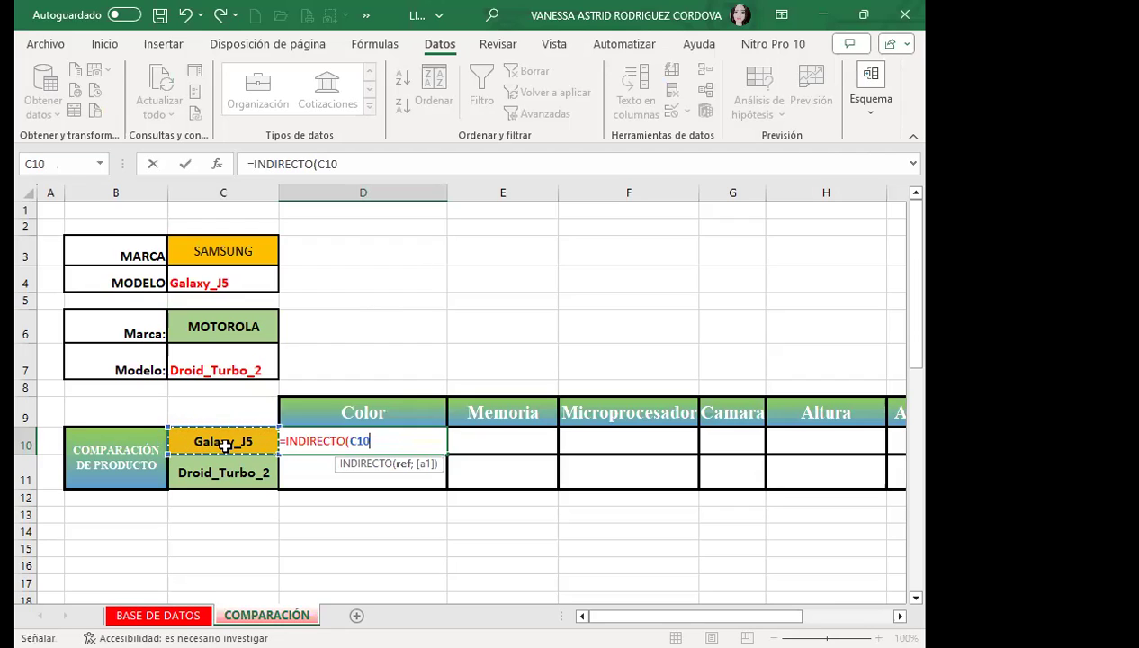
text(&")
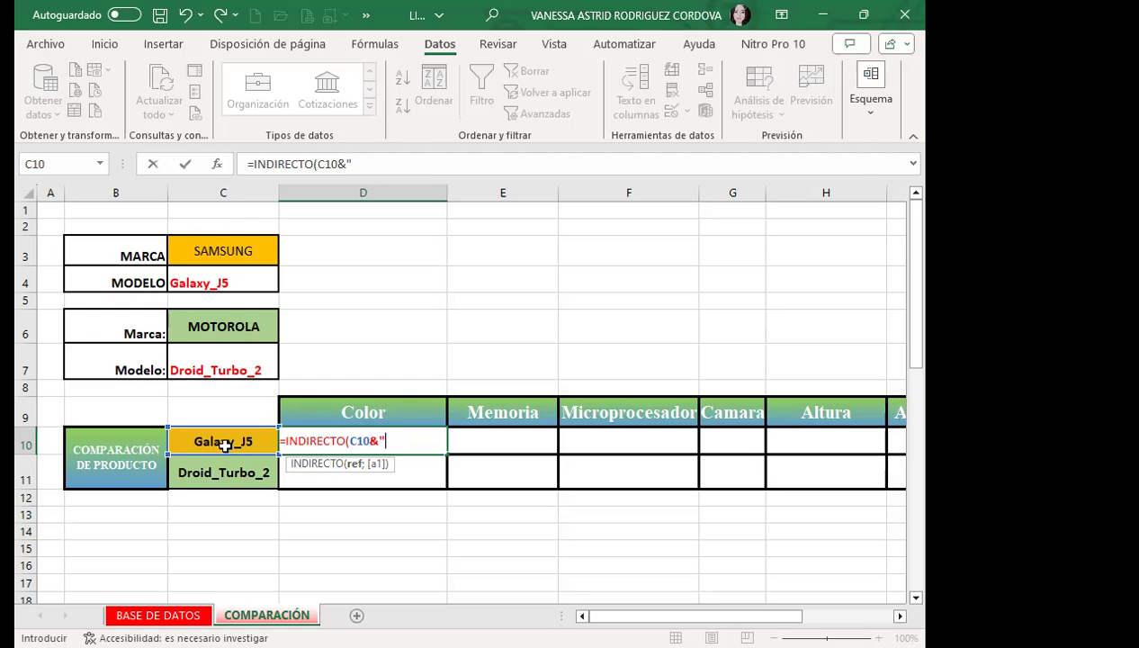
Complete =INDIRECTO(C10&"_COL") in D10 so Galaxy_J5's Color shows Negro.
text(_COL)
text(O)
key(BackSpace)
text(")
text())
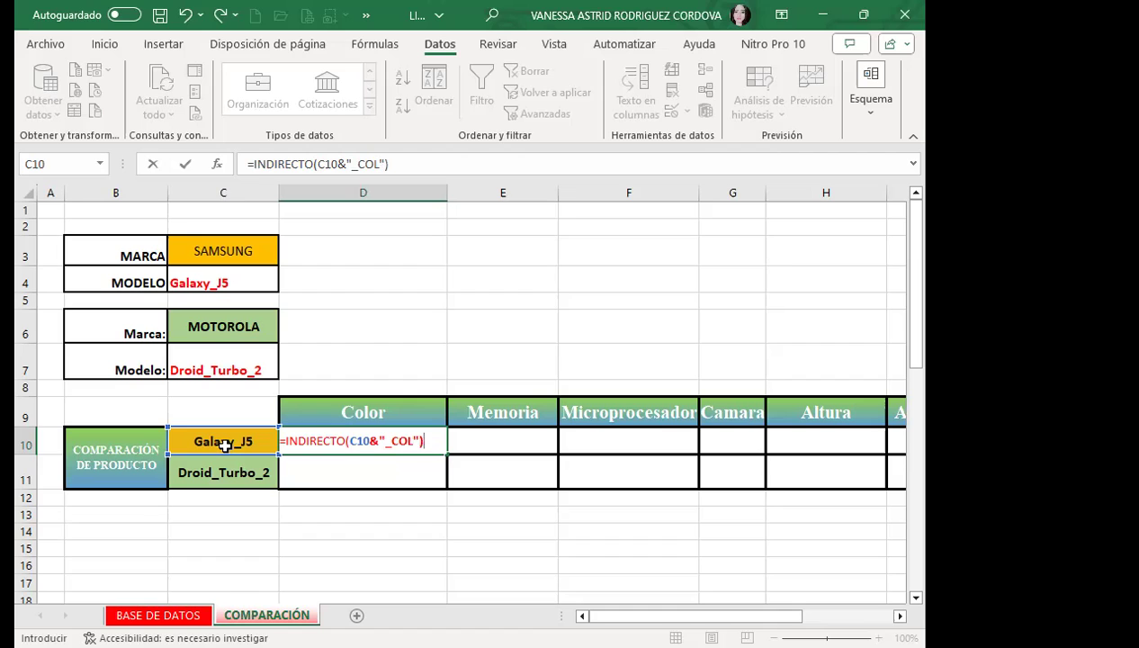
key(Return)
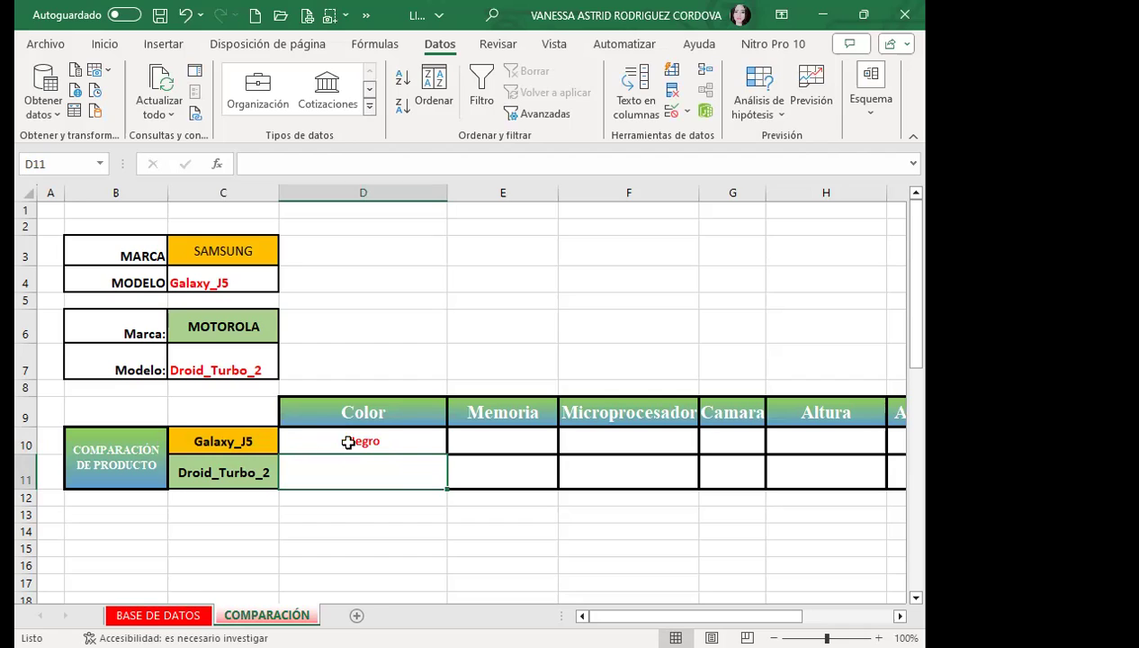
Fill the Color formula down to D11, showing Blanco, and reopen D10 for editing.
click(407, 438)
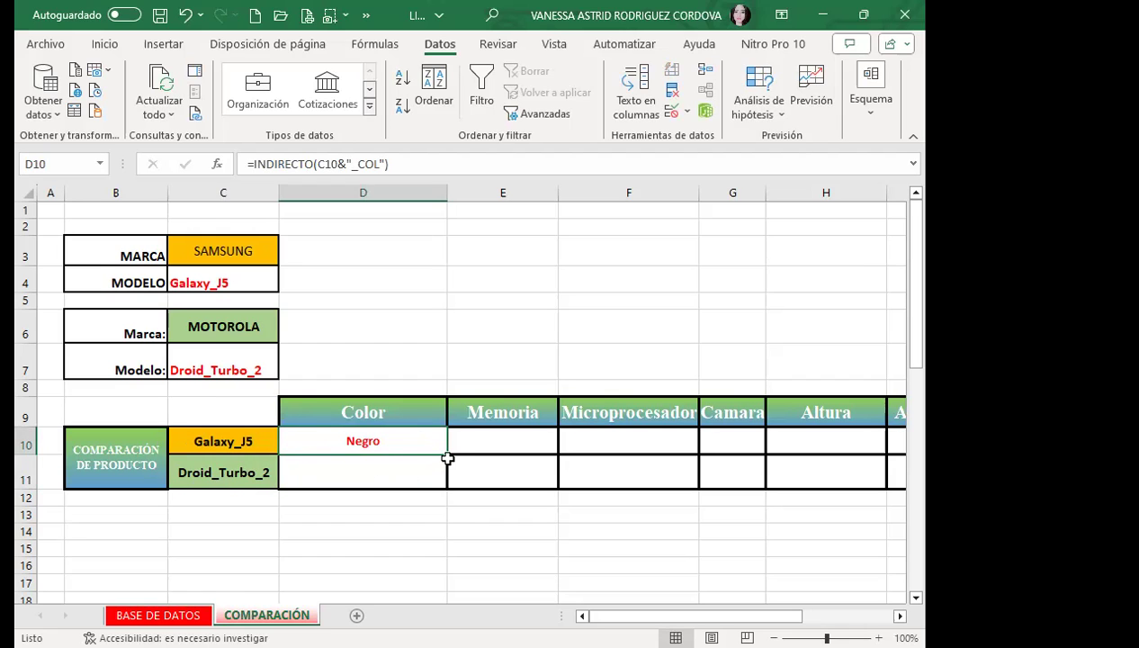
drag(447, 458, 436, 482)
click(394, 471)
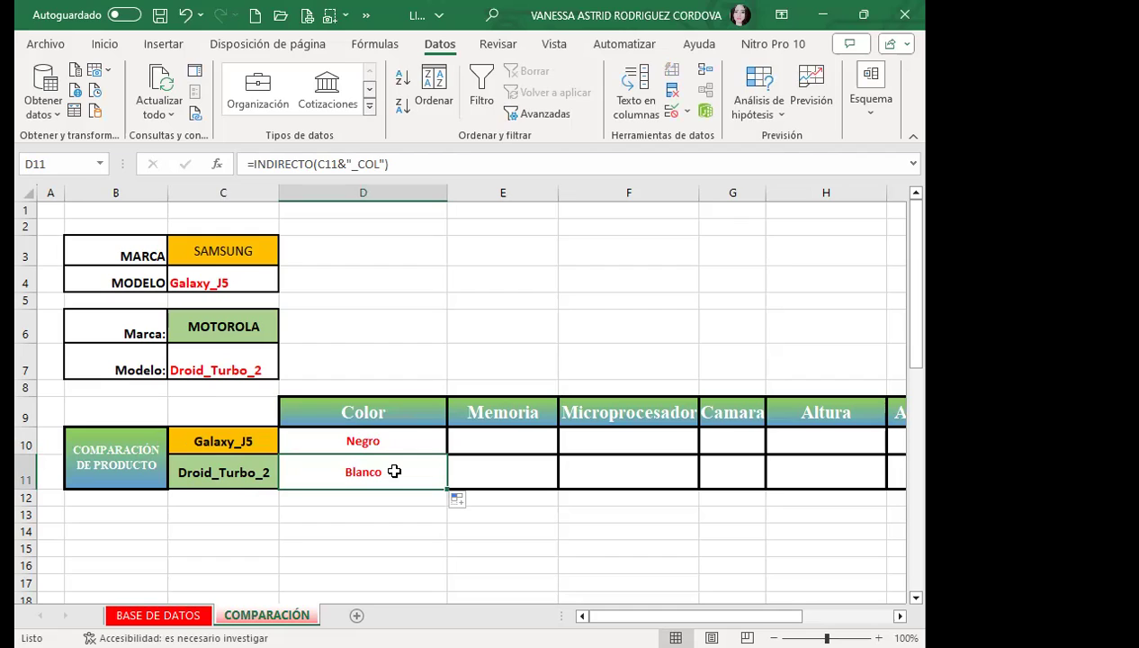
click(412, 440)
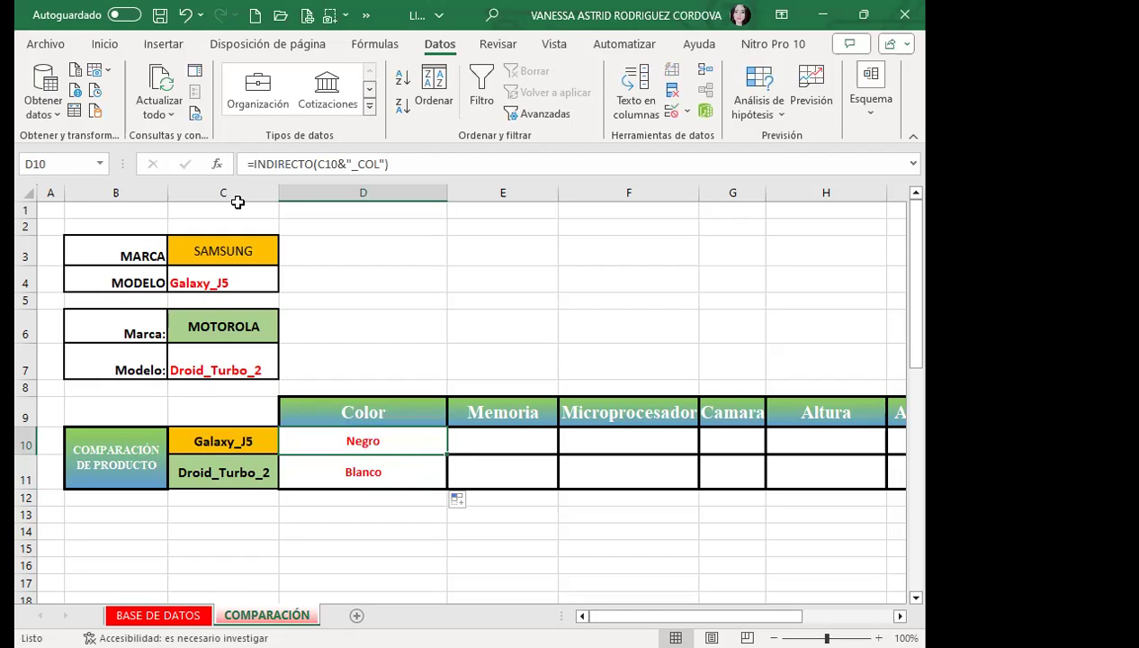
click(335, 163)
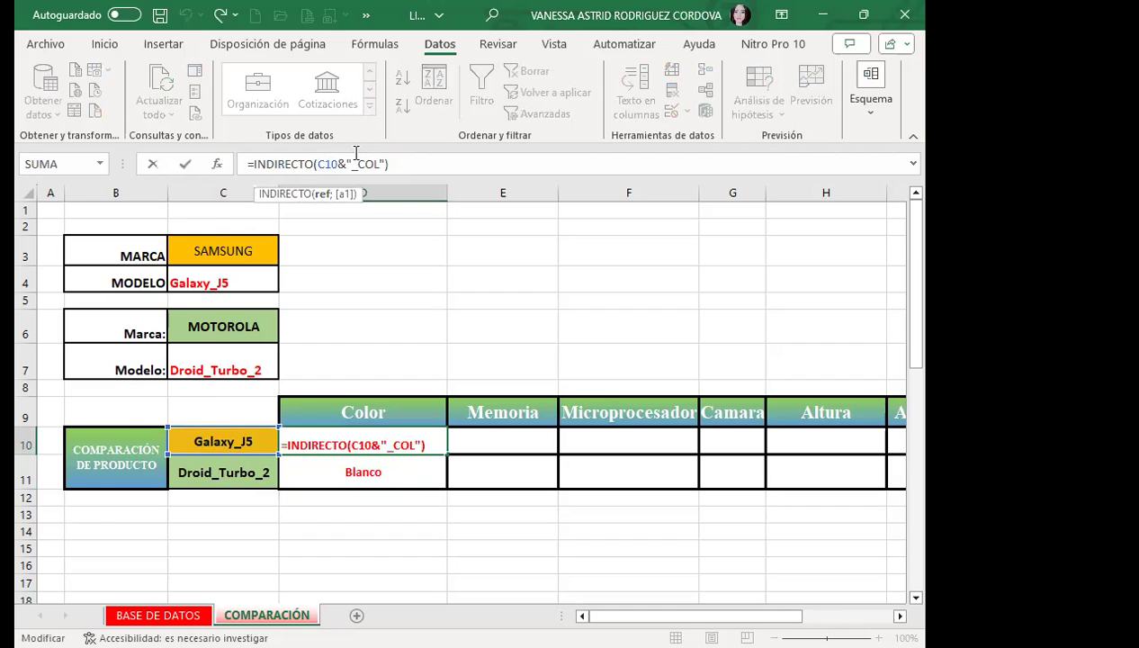
Lock the D10 reference as $C$10 and fill the formula across row 10 to L10.
key(F4)
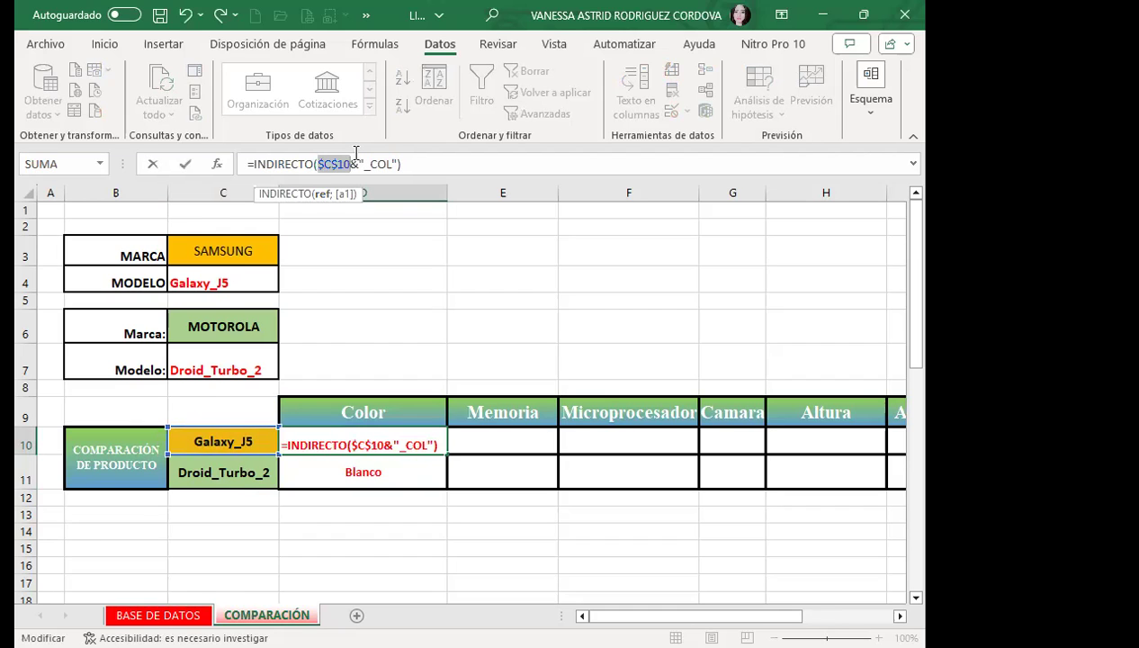
key(Return)
click(367, 438)
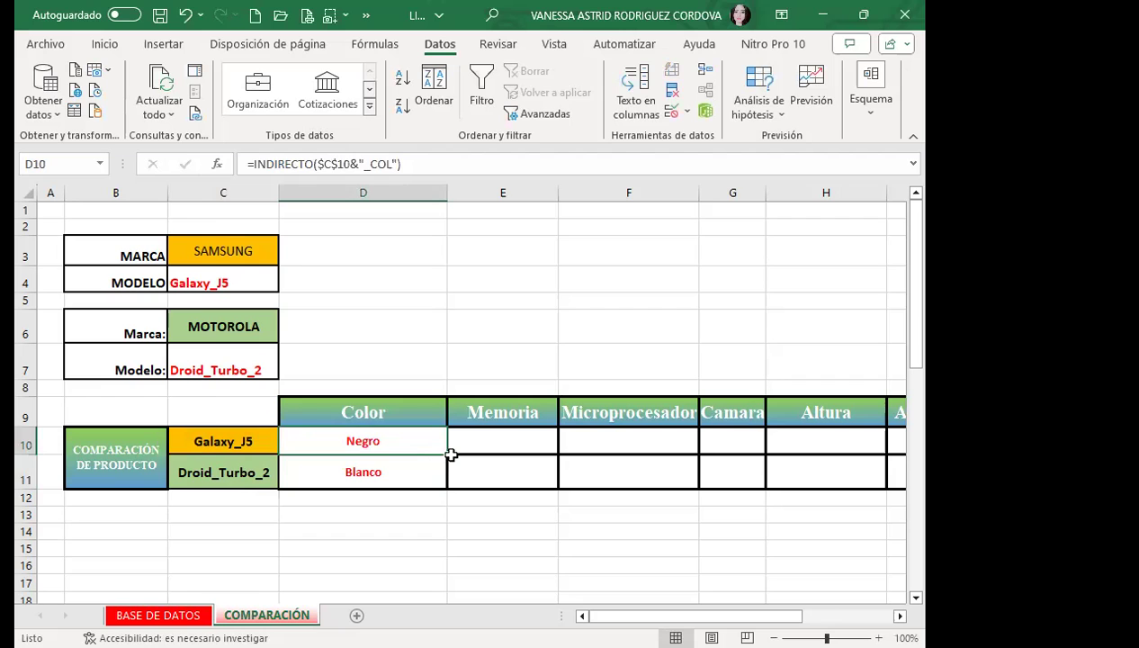
click(452, 460)
click(438, 461)
click(430, 448)
drag(447, 453, 814, 443)
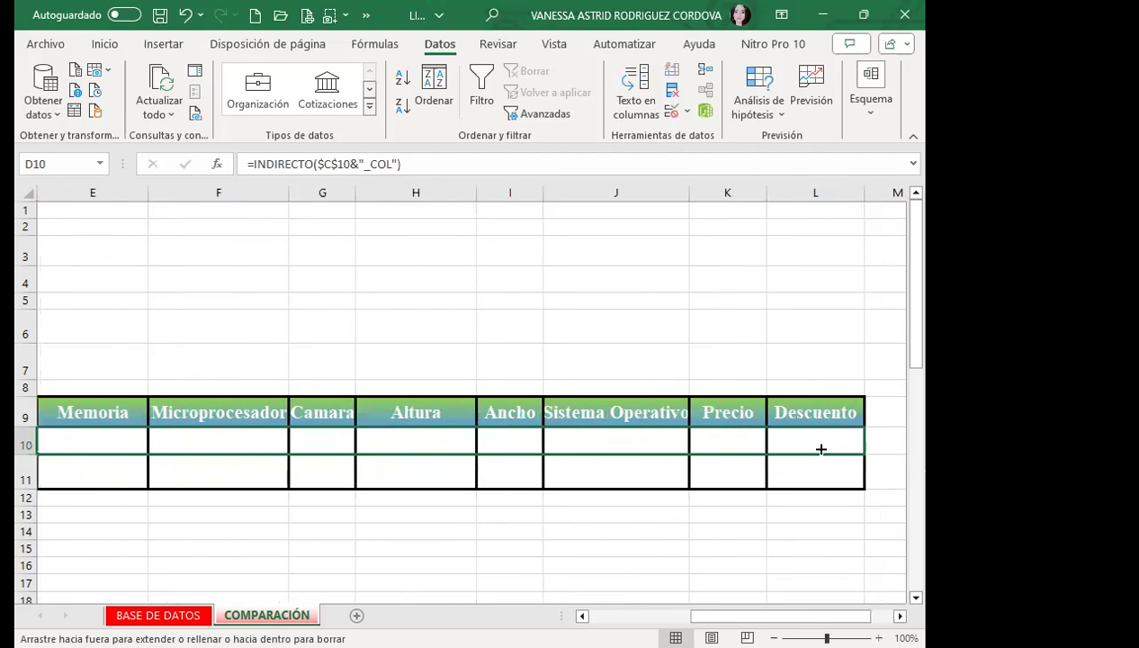
scroll(462, 399, right, 1)
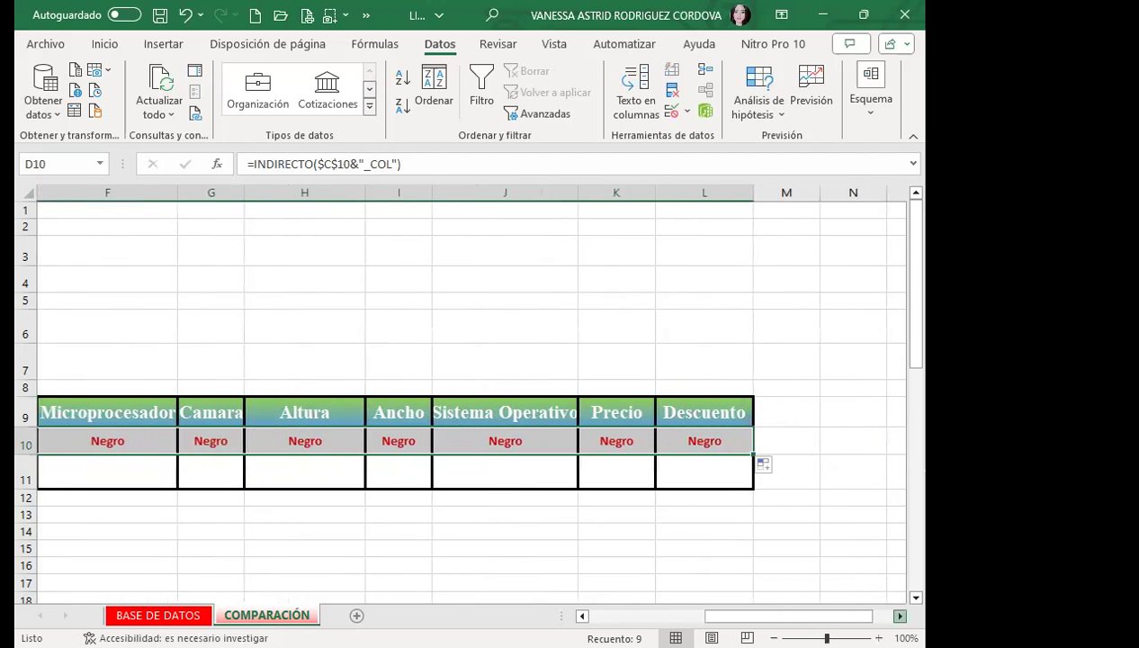
scroll(462, 400, right, 3)
click(430, 526)
key(Left)
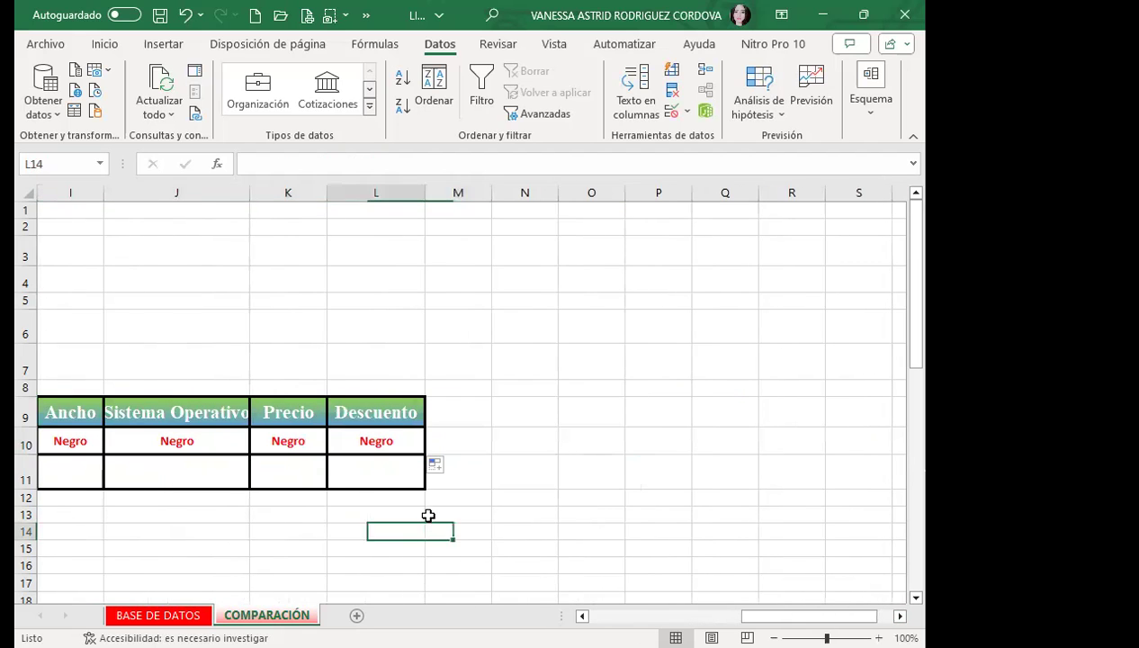
key(Home)
Change E10 to _MEM (4 GB) and F10 to _MIC (2.7 GHZ).
click(480, 438)
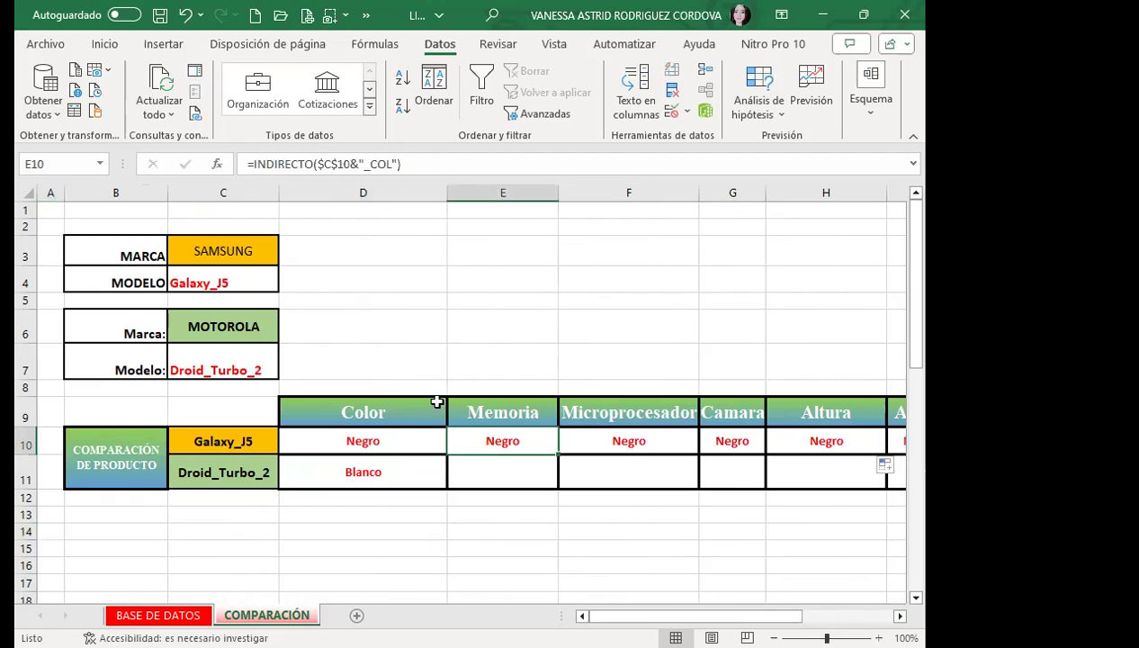
click(390, 171)
key(BackSpace)
key(BackSpace)
key(BackSpace)
text(MEM)
key(Return)
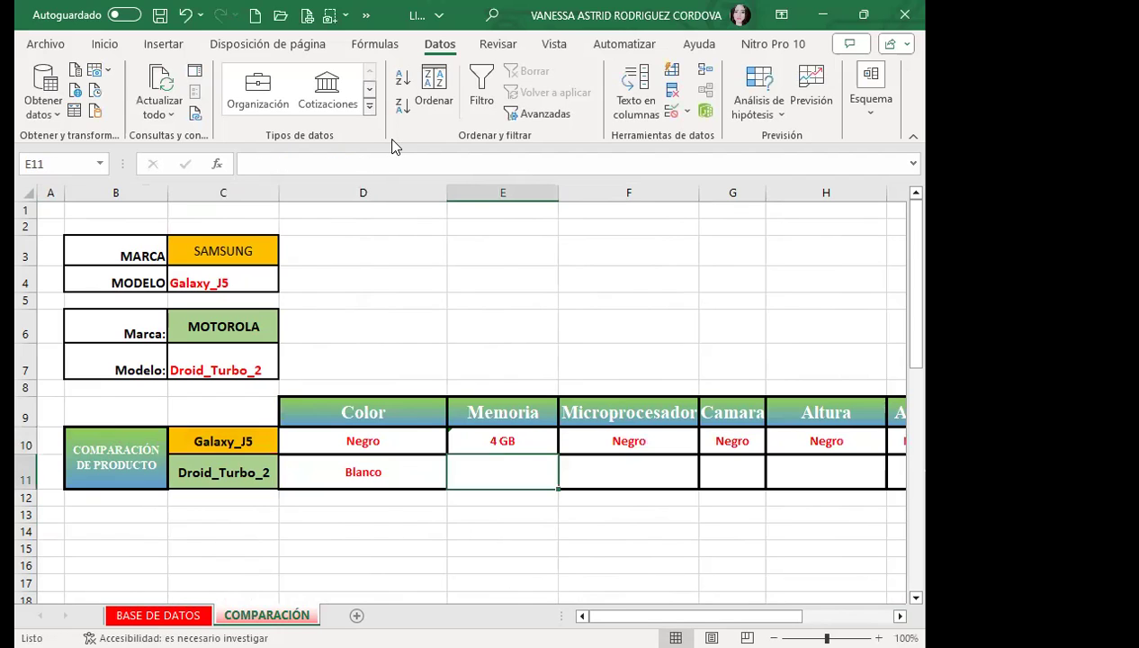
click(577, 435)
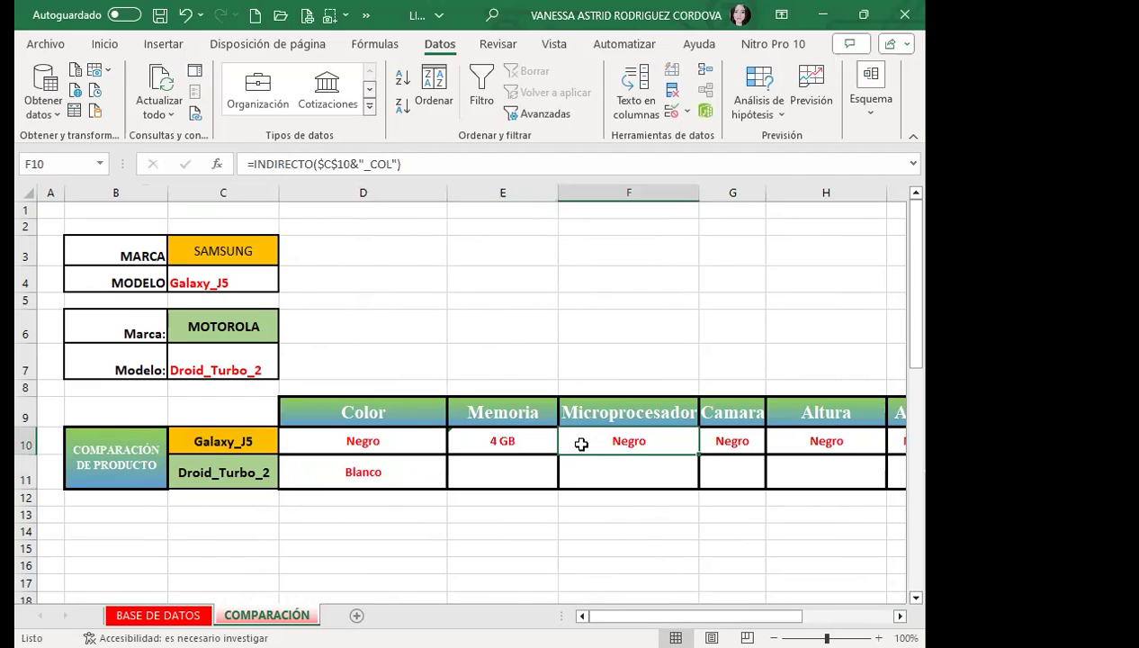
click(394, 164)
key(BackSpace)
key(BackSpace)
key(BackSpace)
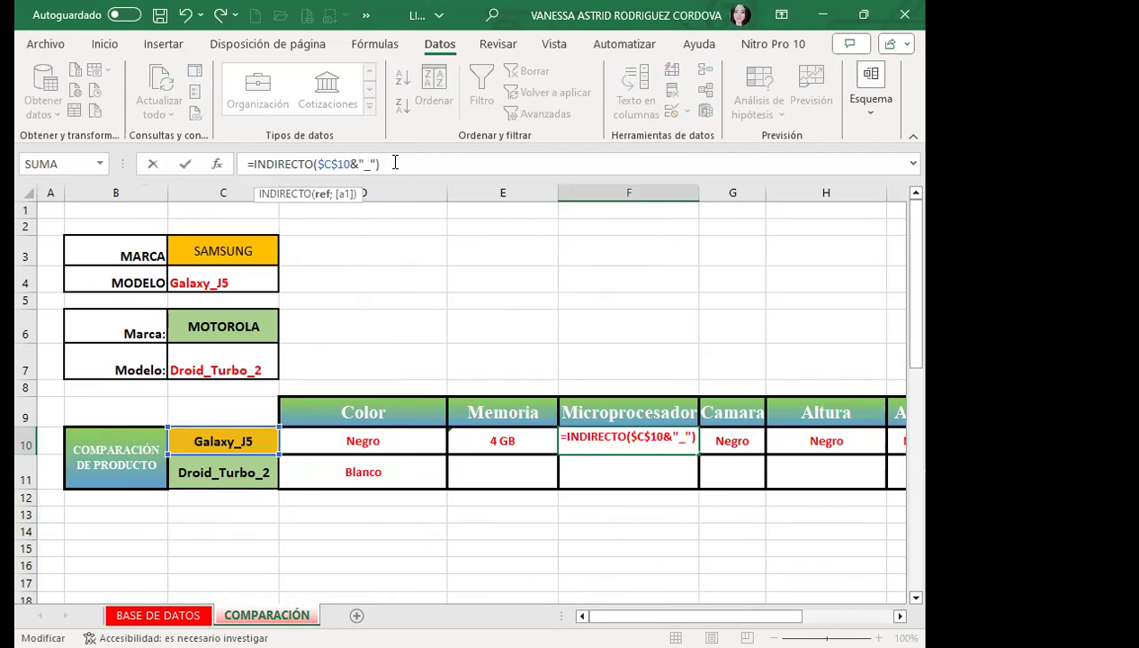
text(MIC)
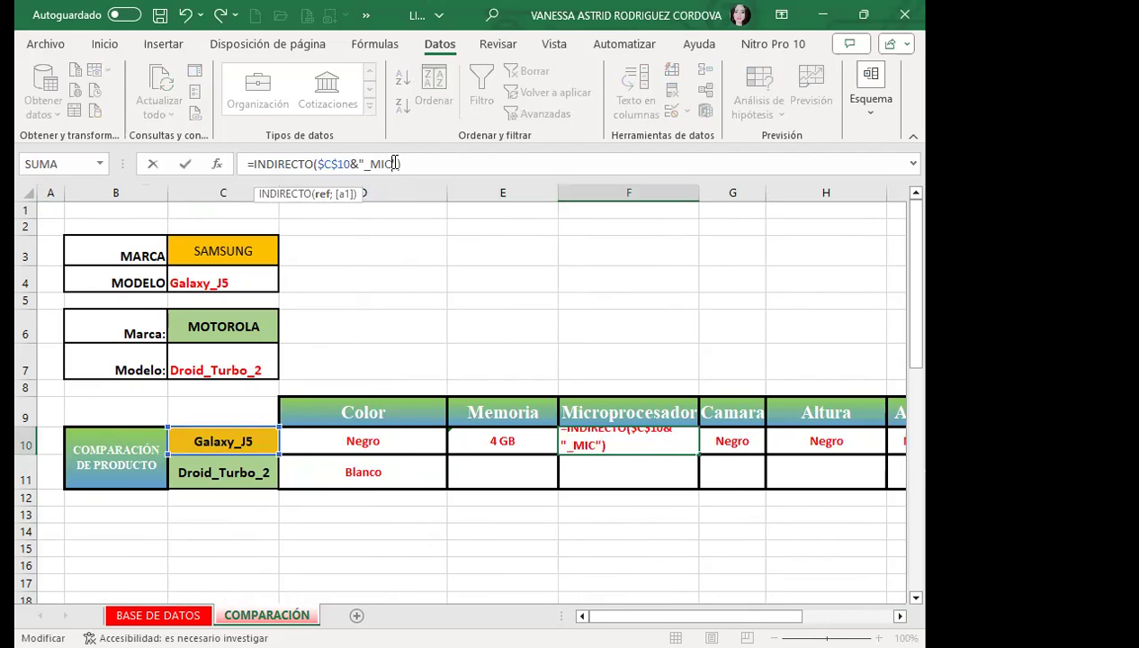
key(Return)
Change G10 to _CAM (5 MP) and H10 to _ALT (129 mm).
click(732, 439)
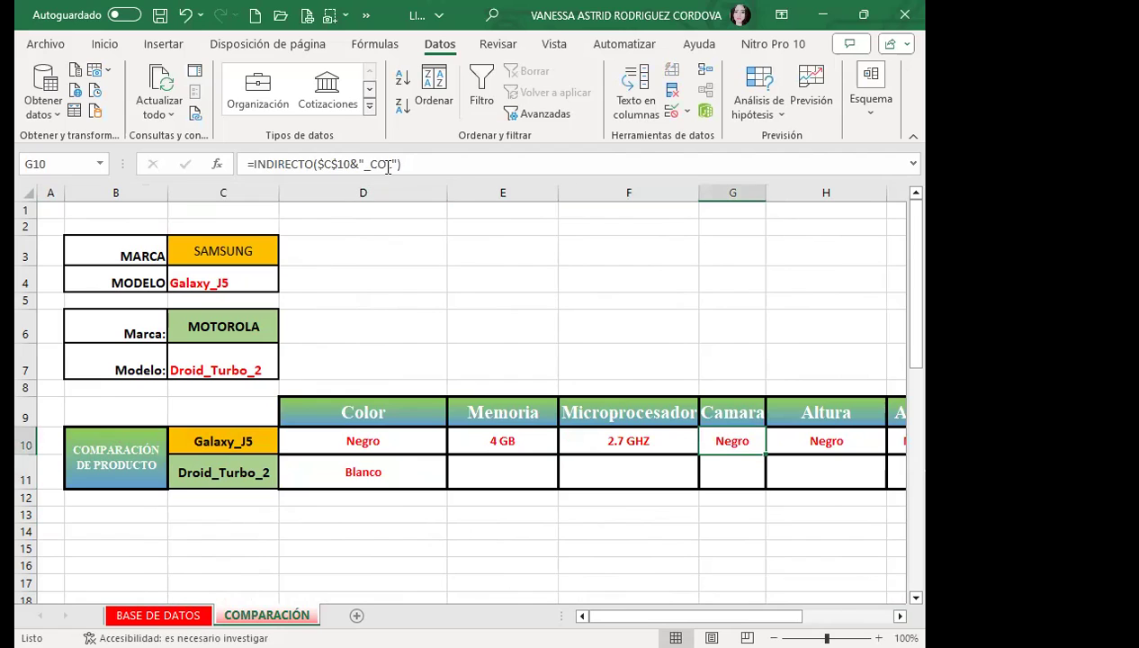
click(388, 164)
key(BackSpace)
key(BackSpace)
text(AM)
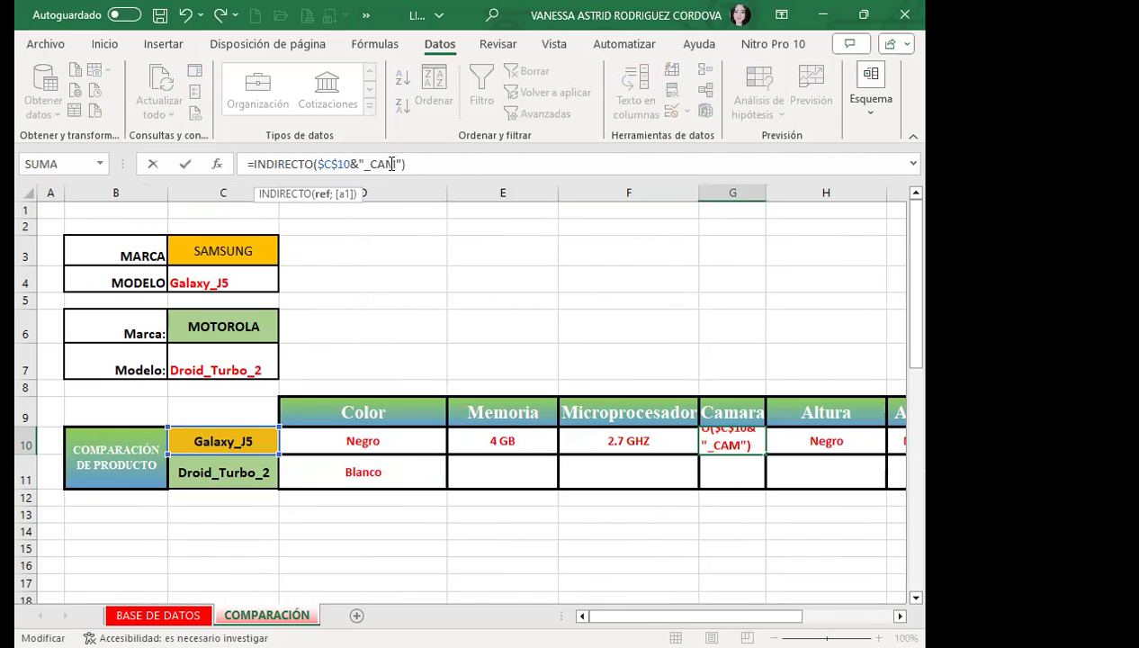
key(Return)
click(801, 442)
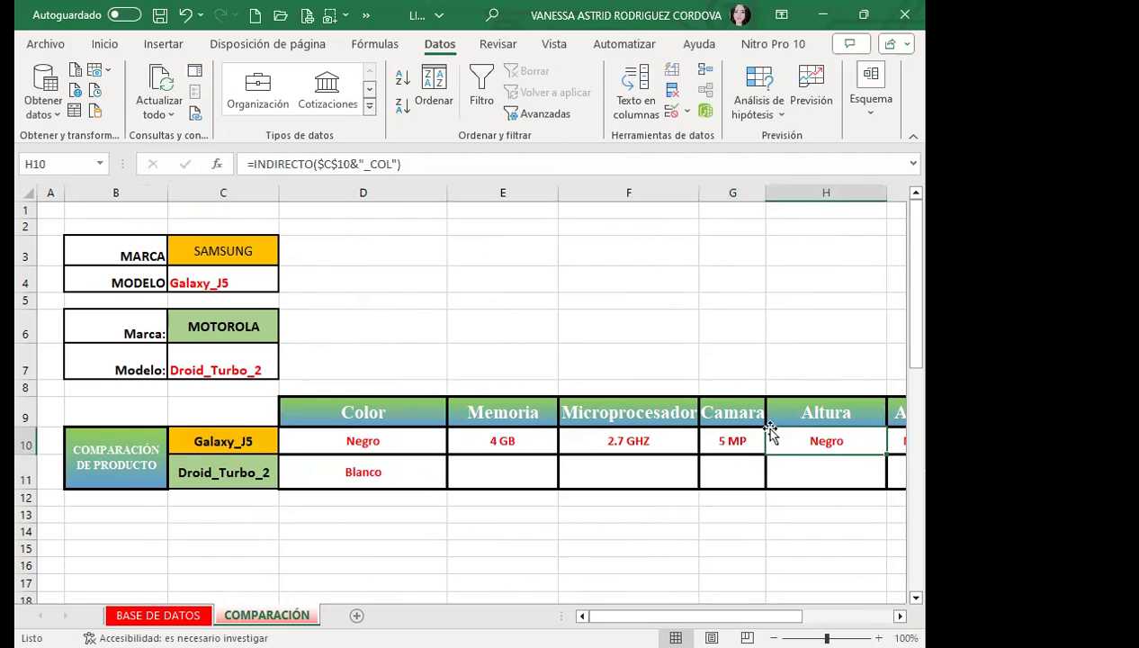
click(393, 164)
key(BackSpace)
key(BackSpace)
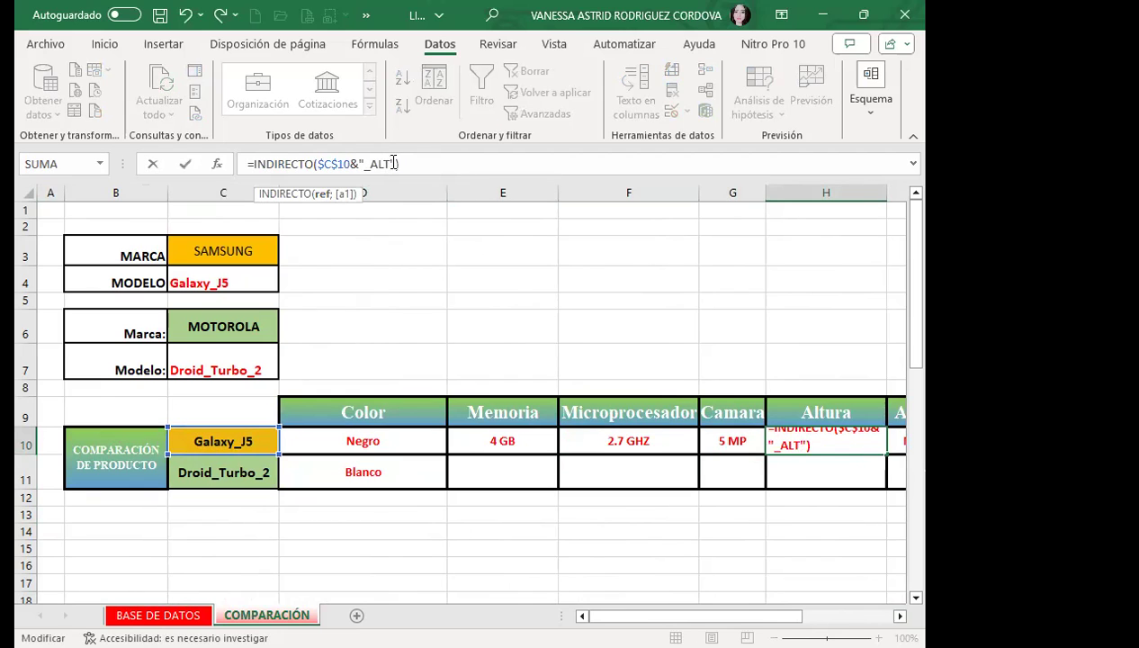
key(Return)
Correct the J10 formula suffix so Sistema Operativo shows Android.
click(900, 615)
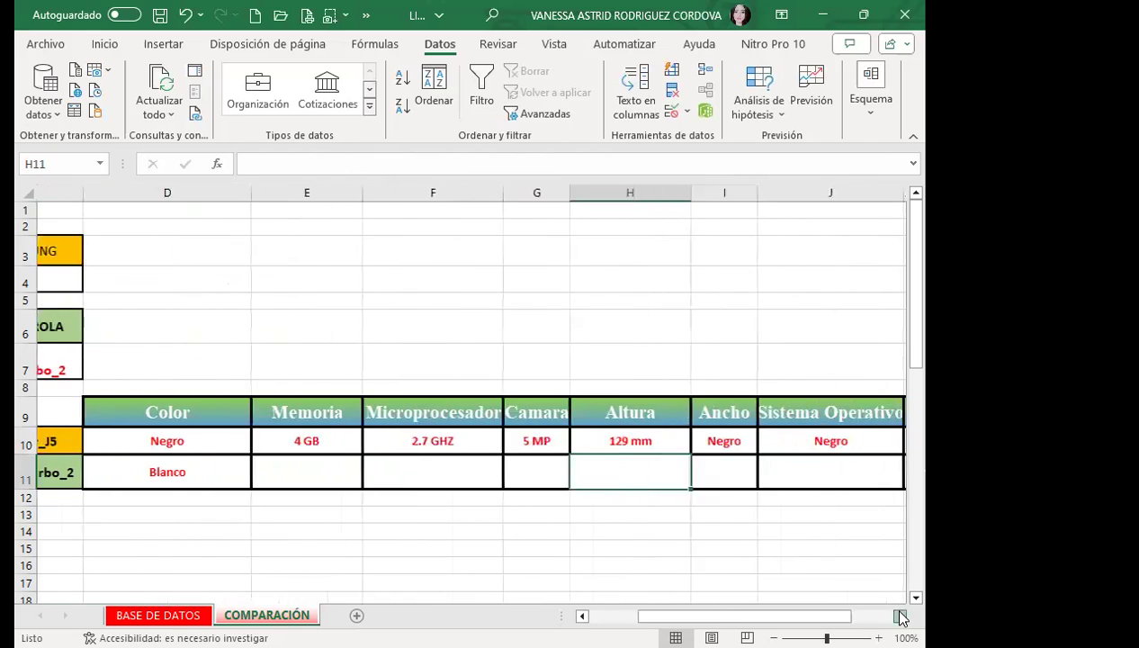
click(901, 615)
click(302, 441)
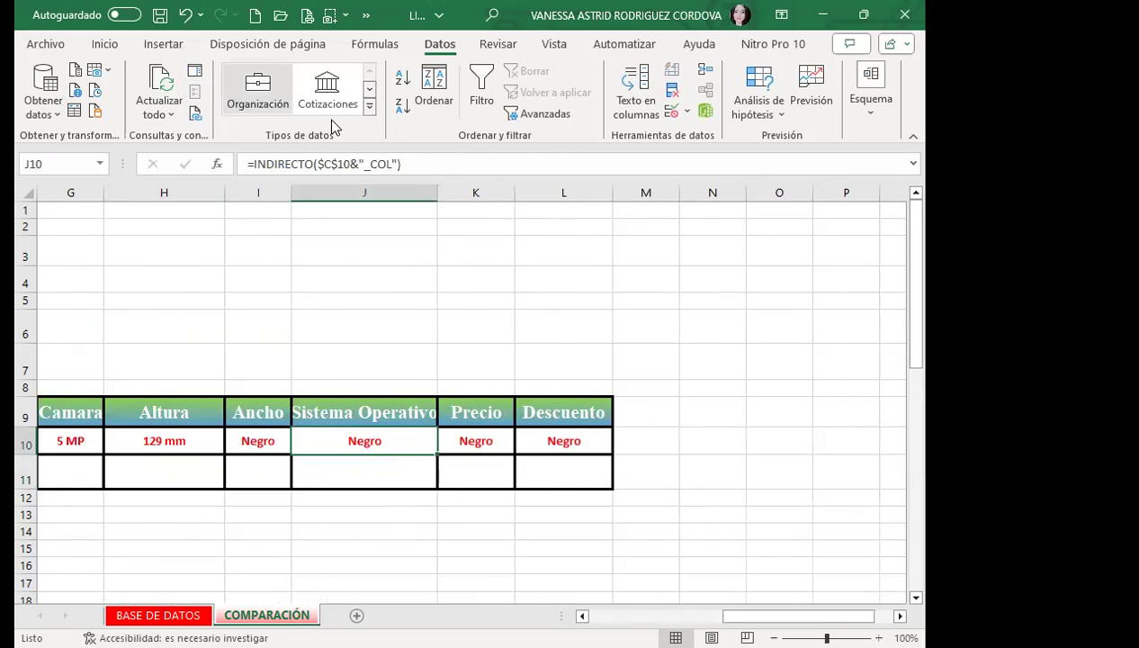
click(391, 164)
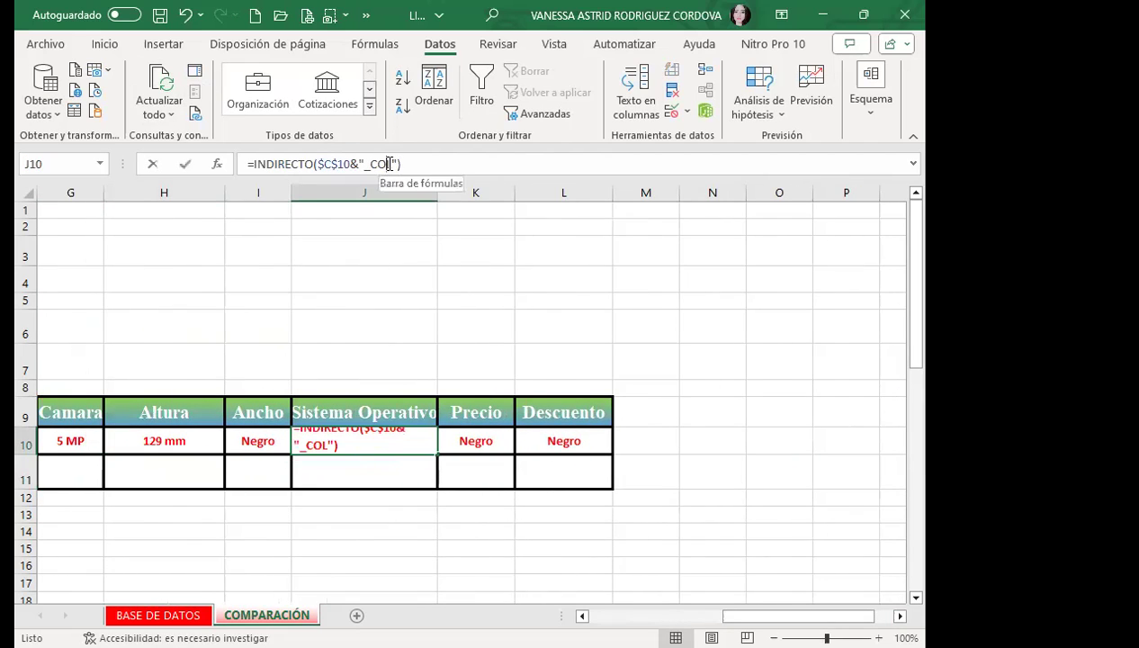
key(BackSpace)
text(L)
key(BackSpace)
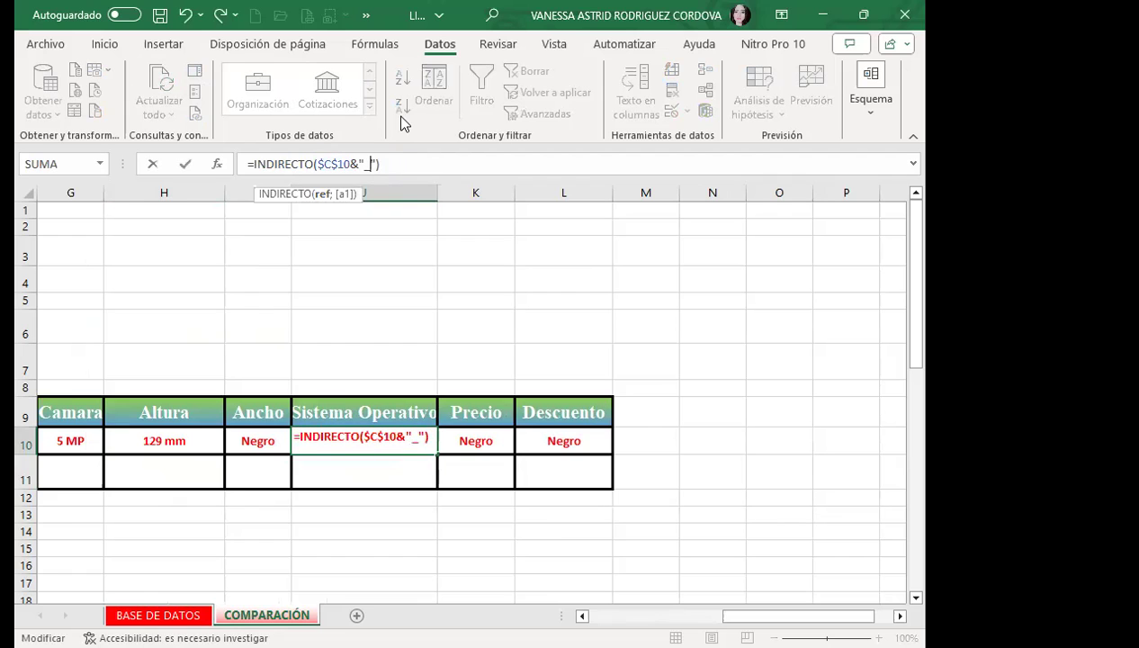
text(SIS)
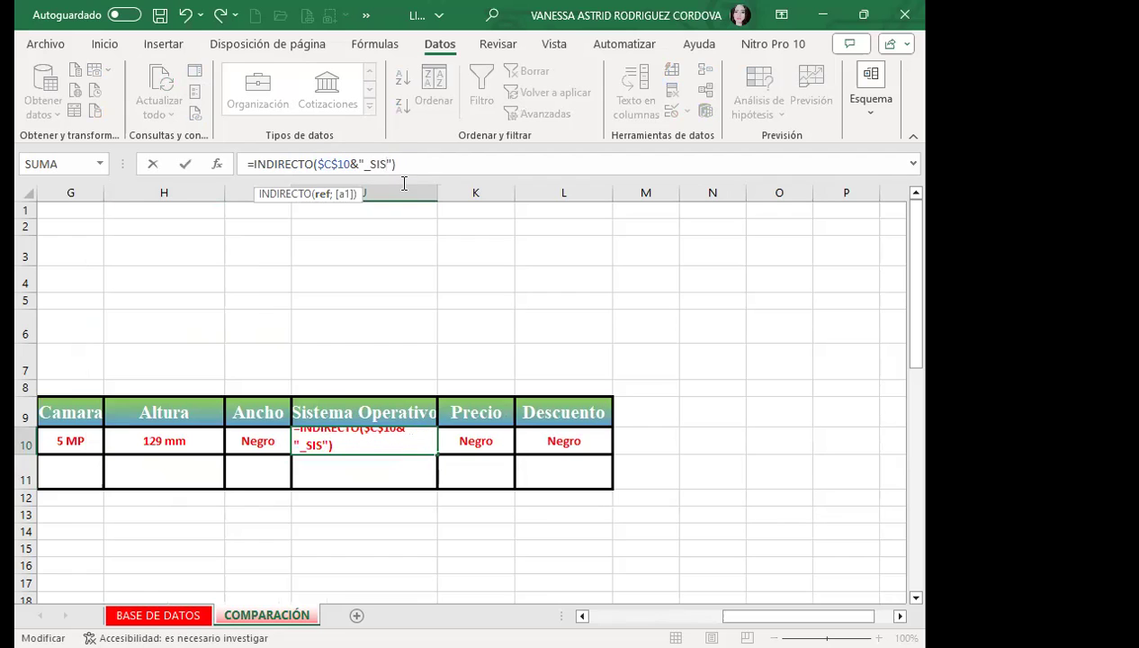
click(465, 438)
Change K10's suffix to _PRE (Precio 500) and L10's to _DES (Descuento 0.05).
click(394, 164)
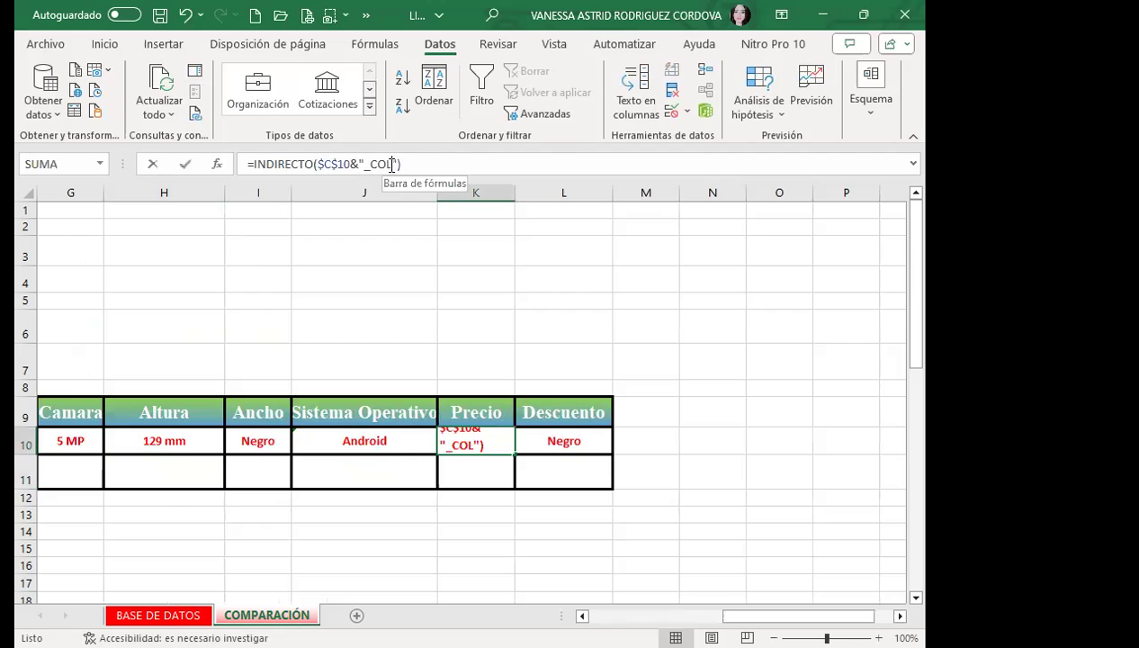
key(BackSpace)
key(BackSpace)
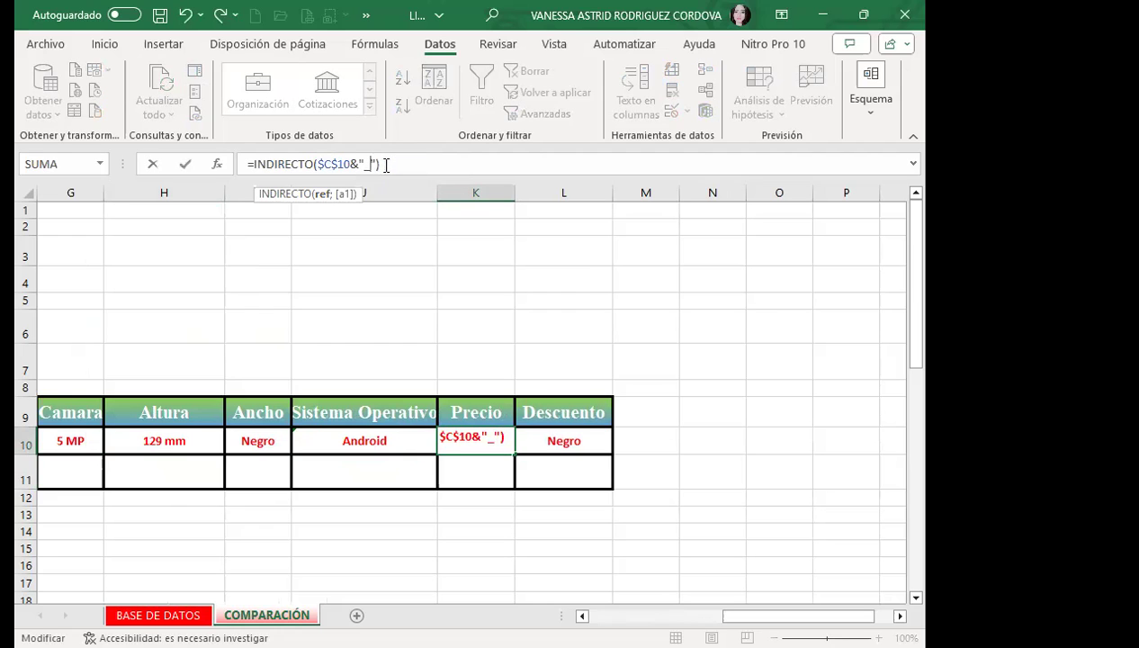
text(PRE)
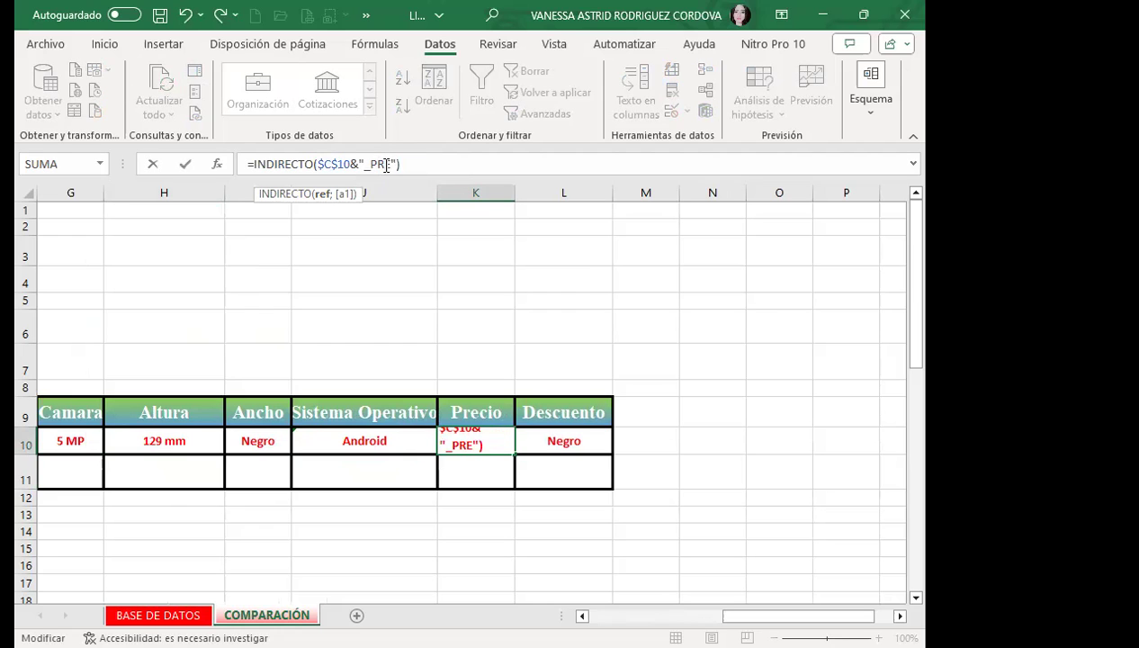
key(Return)
click(536, 430)
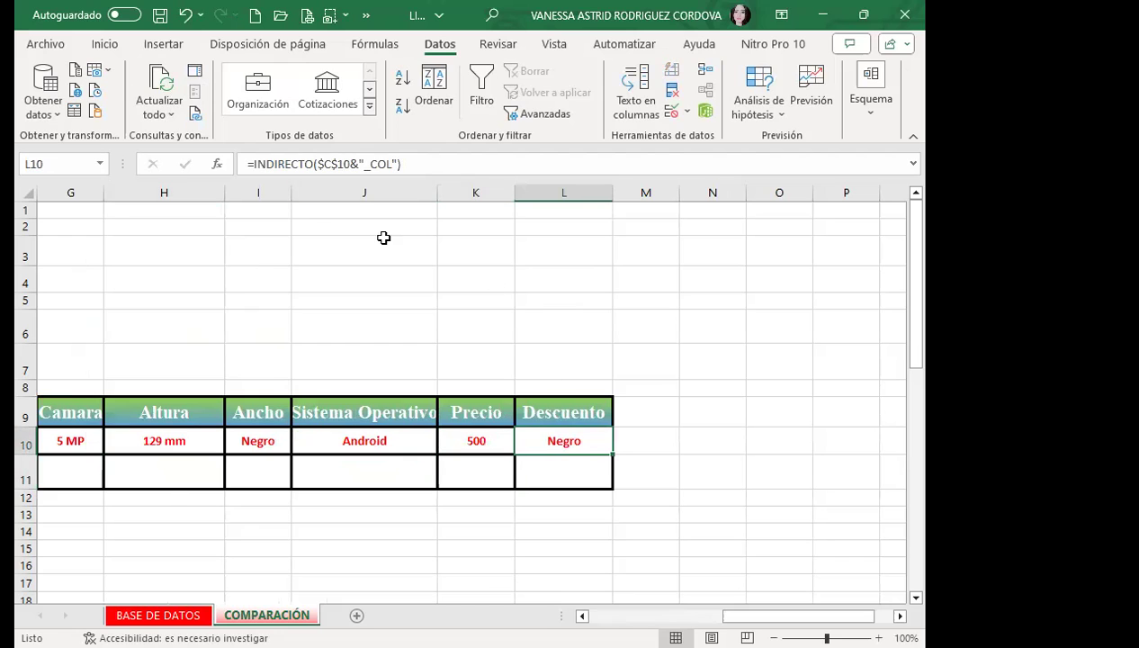
click(389, 163)
key(BackSpace)
key(BackSpace)
text(DE)
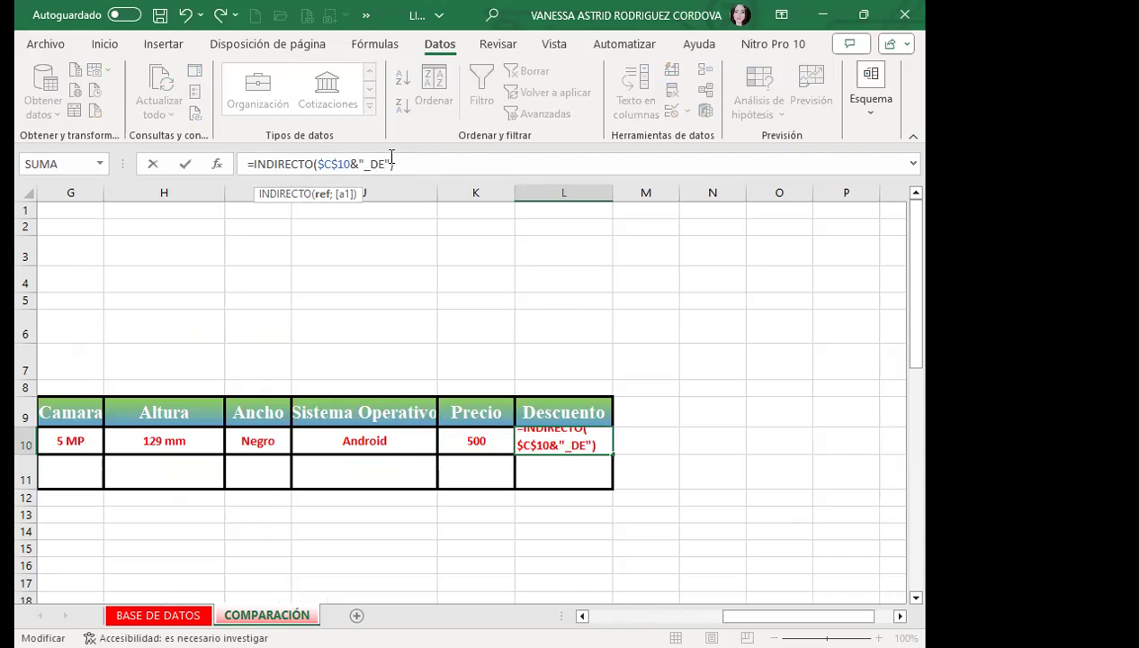
text(S)
key(Return)
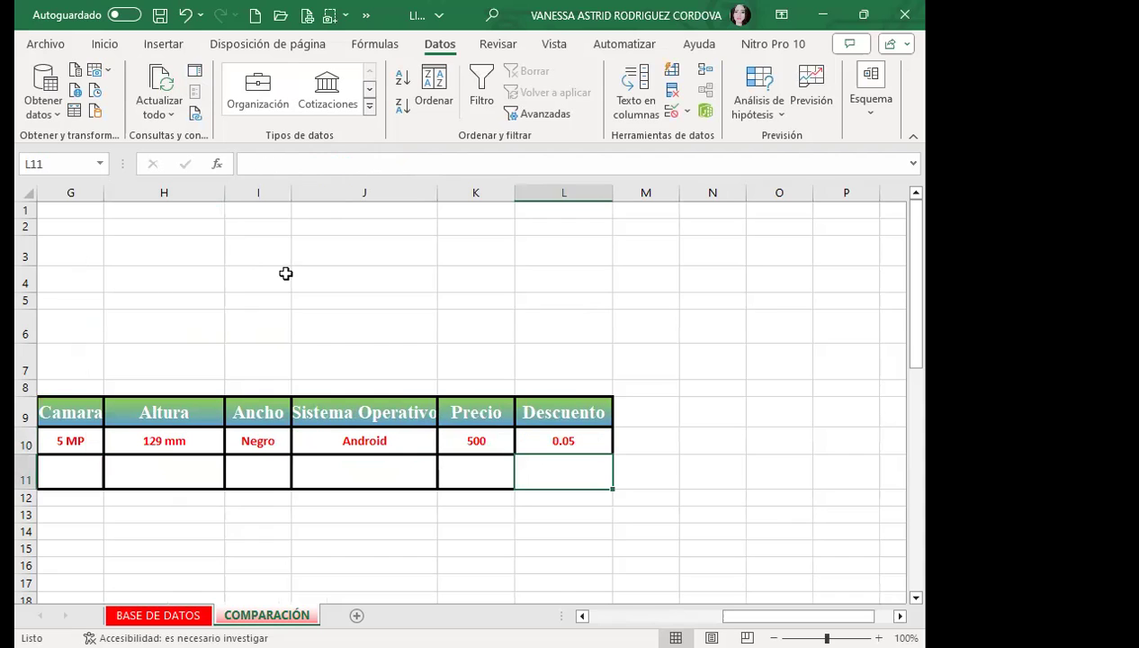
Change I10's suffix to _ANC so Ancho shows 68.2 mm.
click(249, 442)
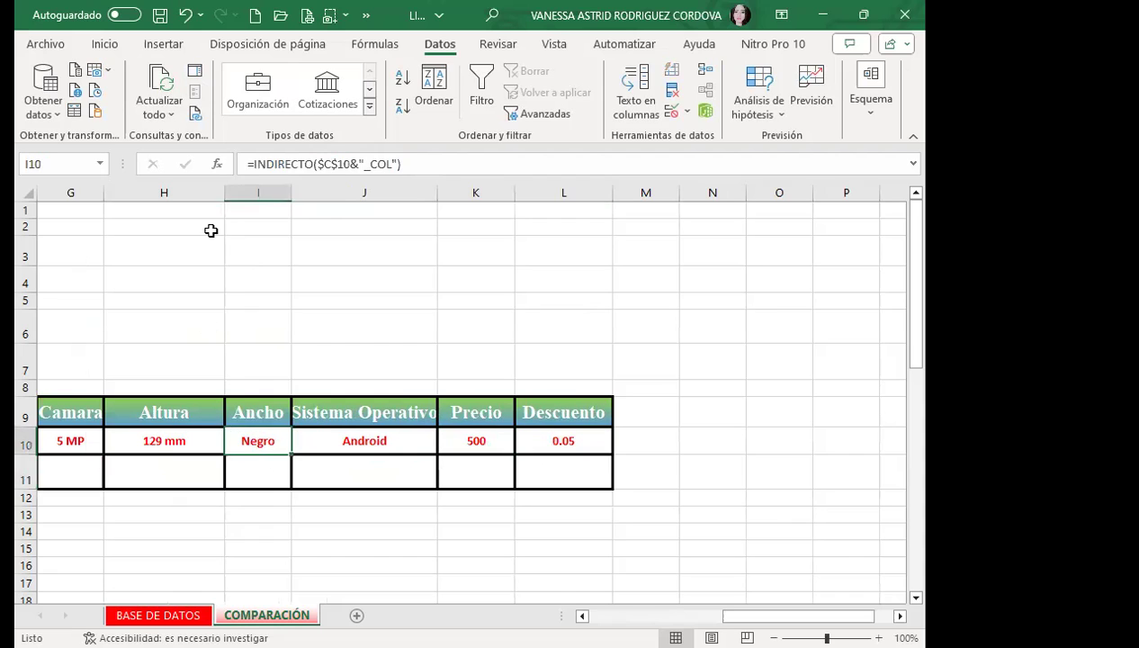
click(391, 164)
key(BackSpace)
key(BackSpace)
key(BackSpace)
text(ANC)
key(Return)
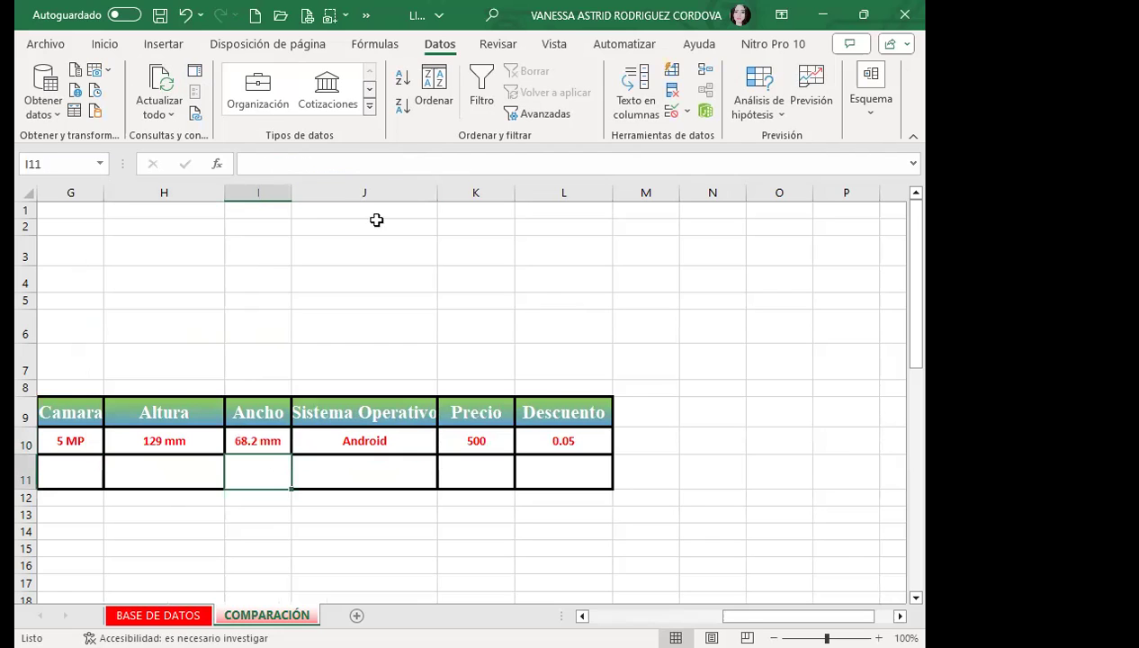
click(575, 438)
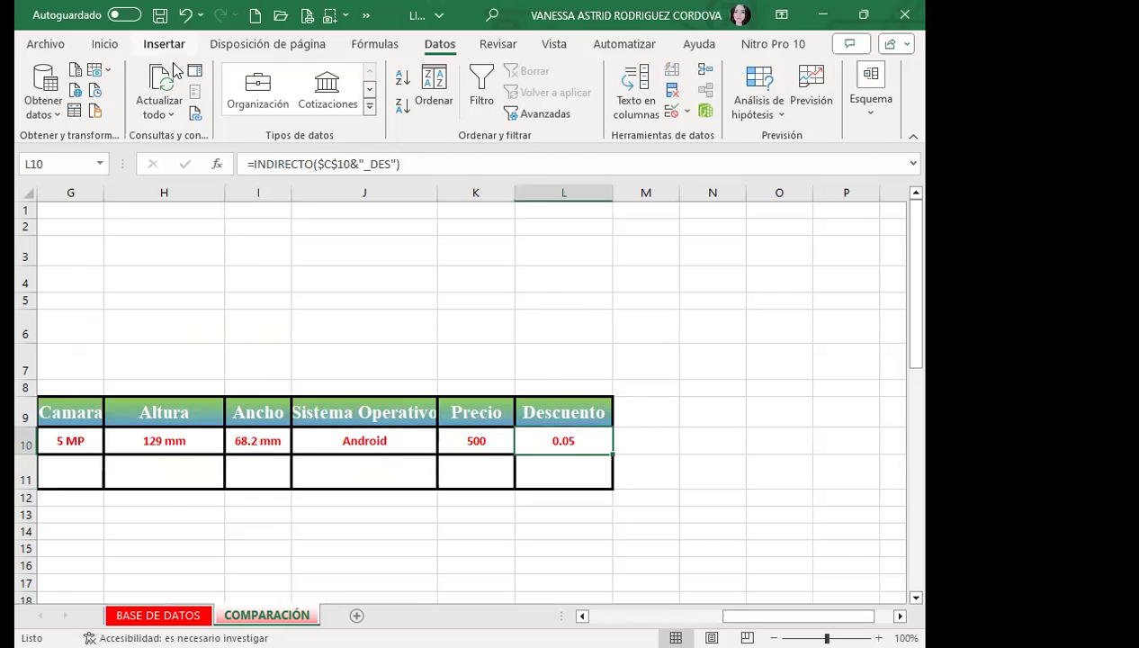
Apply Porcentaje format to Descuento cells L10:L11 so Galaxy_J5 reads 5%.
drag(531, 441, 528, 464)
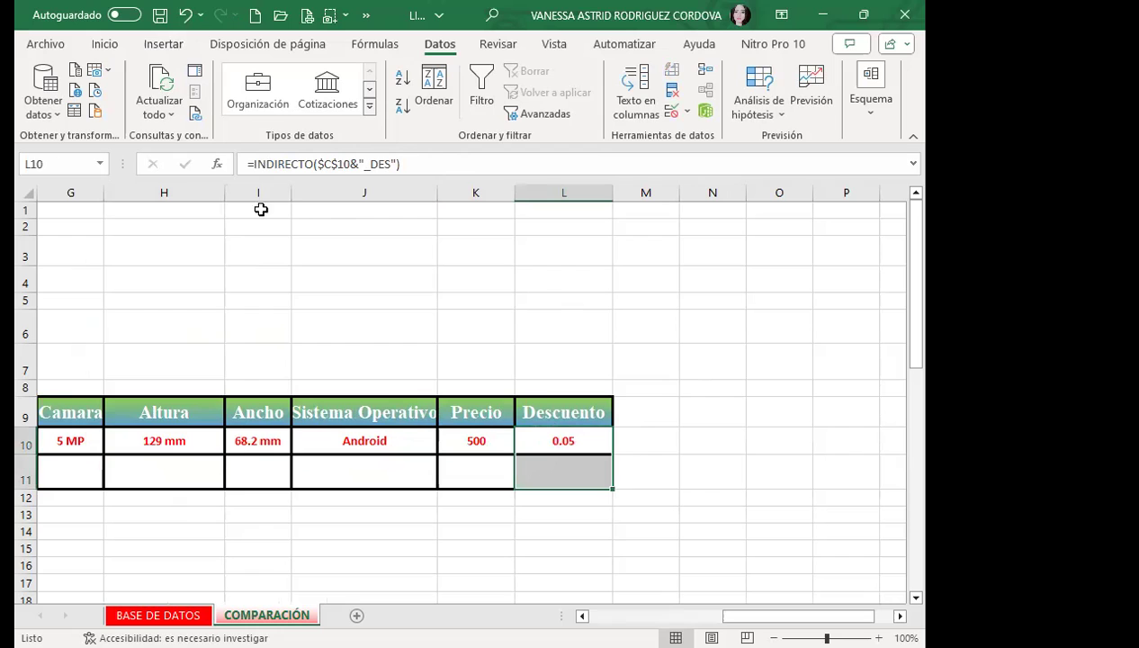
click(108, 47)
click(365, 121)
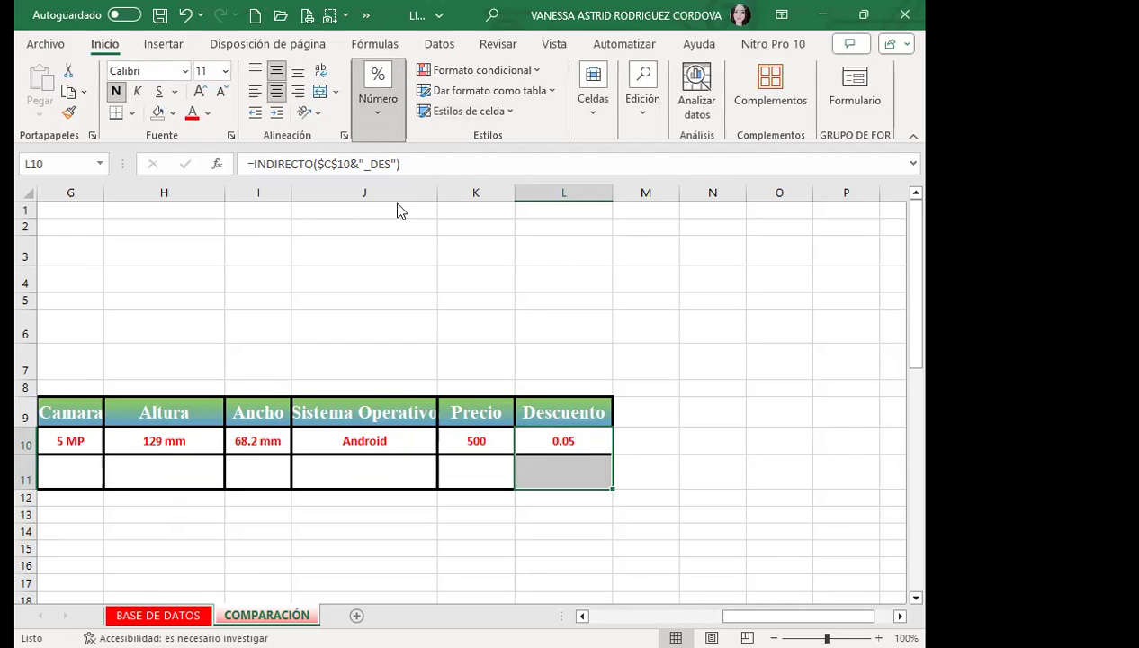
click(403, 189)
click(585, 333)
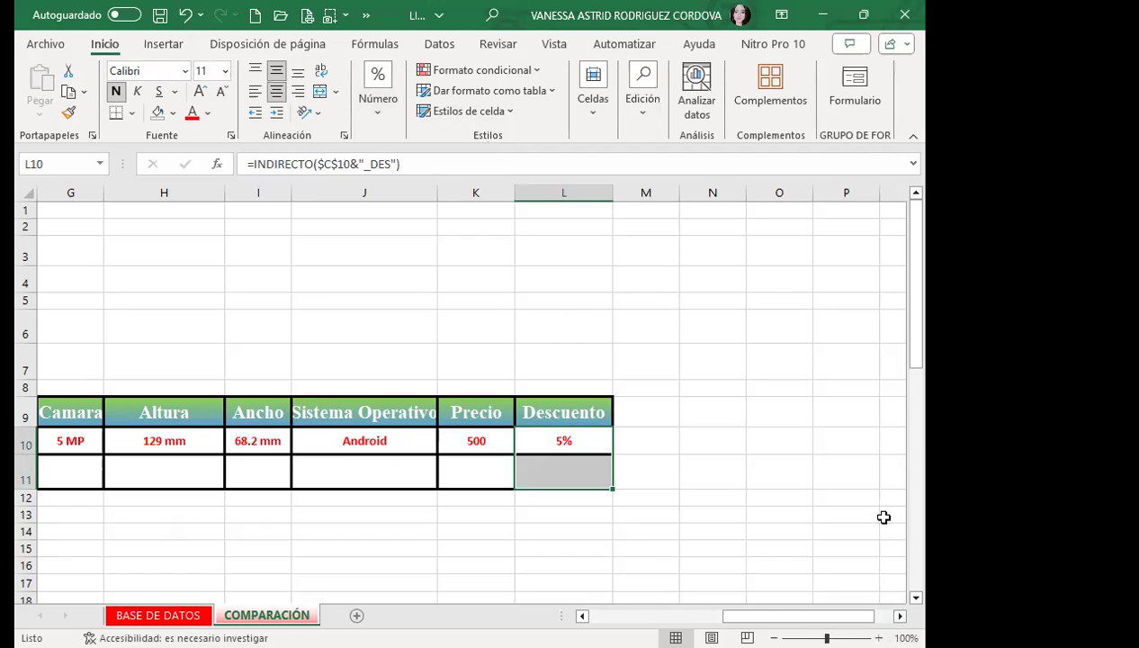
drag(792, 615, 658, 616)
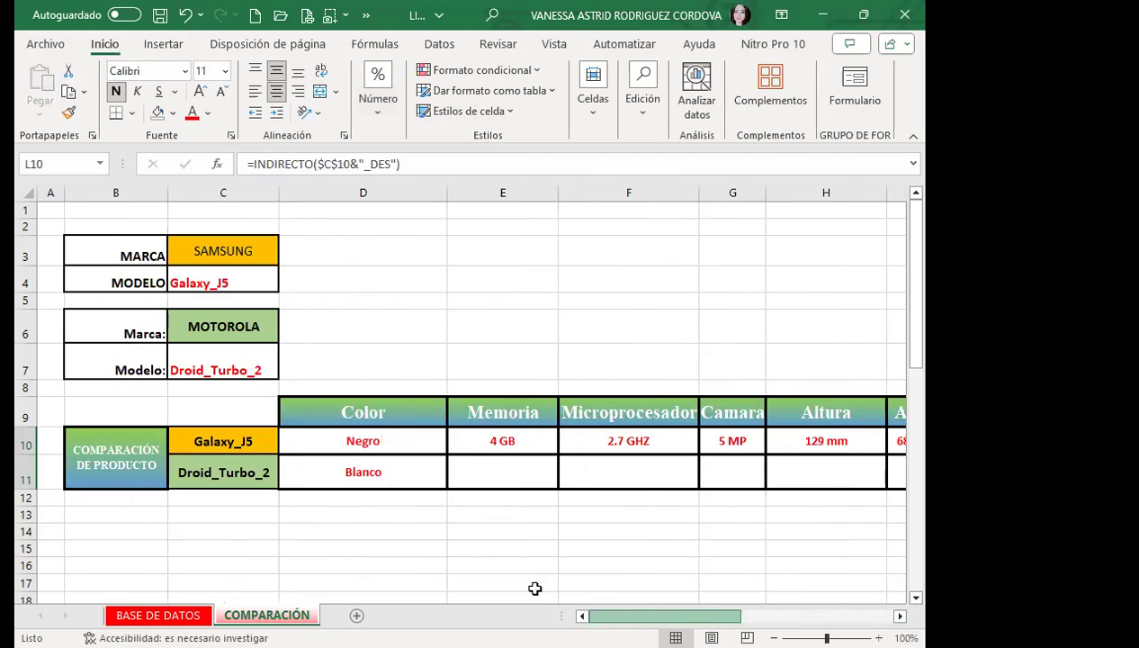
click(360, 447)
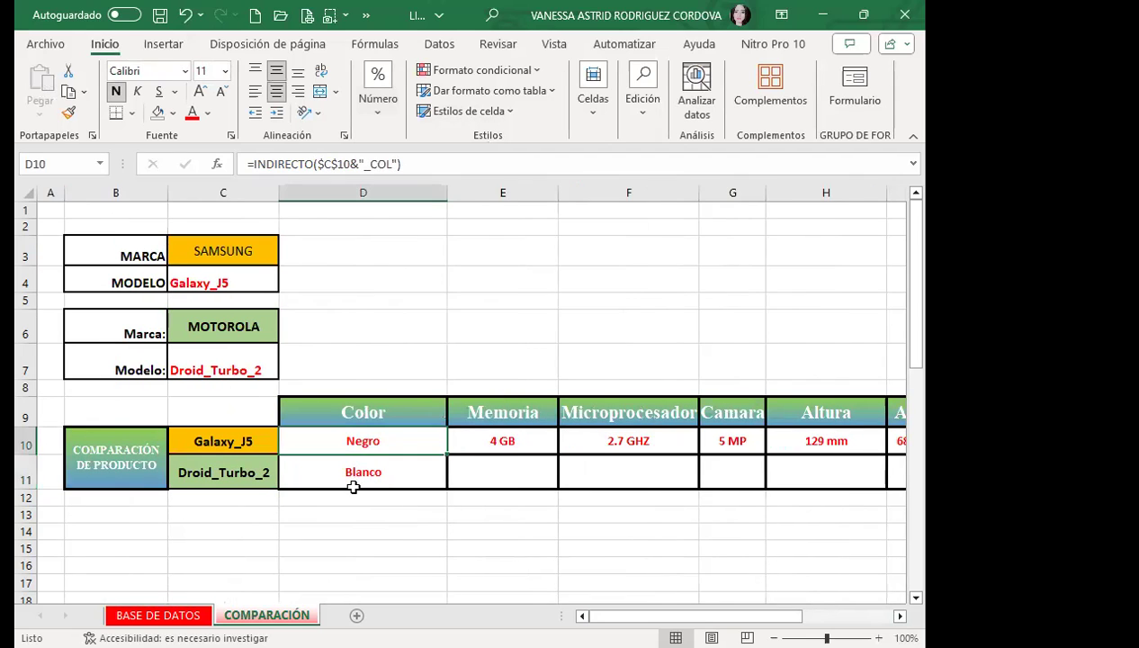
click(366, 469)
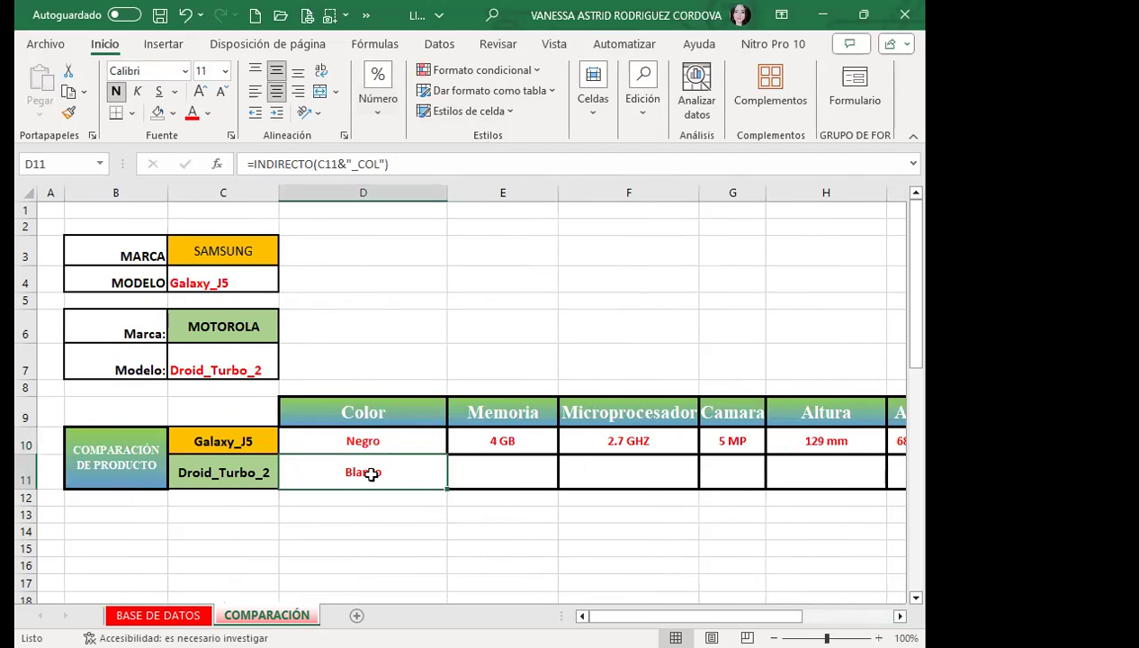
Lock D11's reference as $C$11 and fill the Color formula across row 11.
double_click(333, 163)
key(F4)
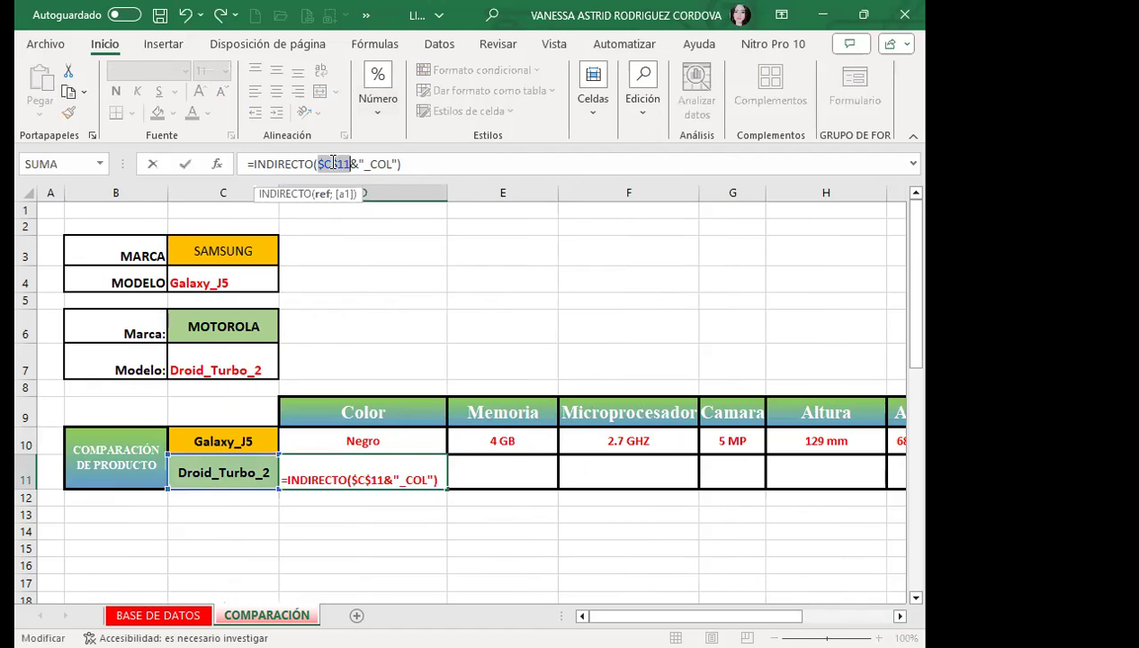
key(ctrl+Return)
mouse_move(447, 488)
mouse_down()
mouse_move(830, 489)
mouse_move(831, 472)
mouse_up()
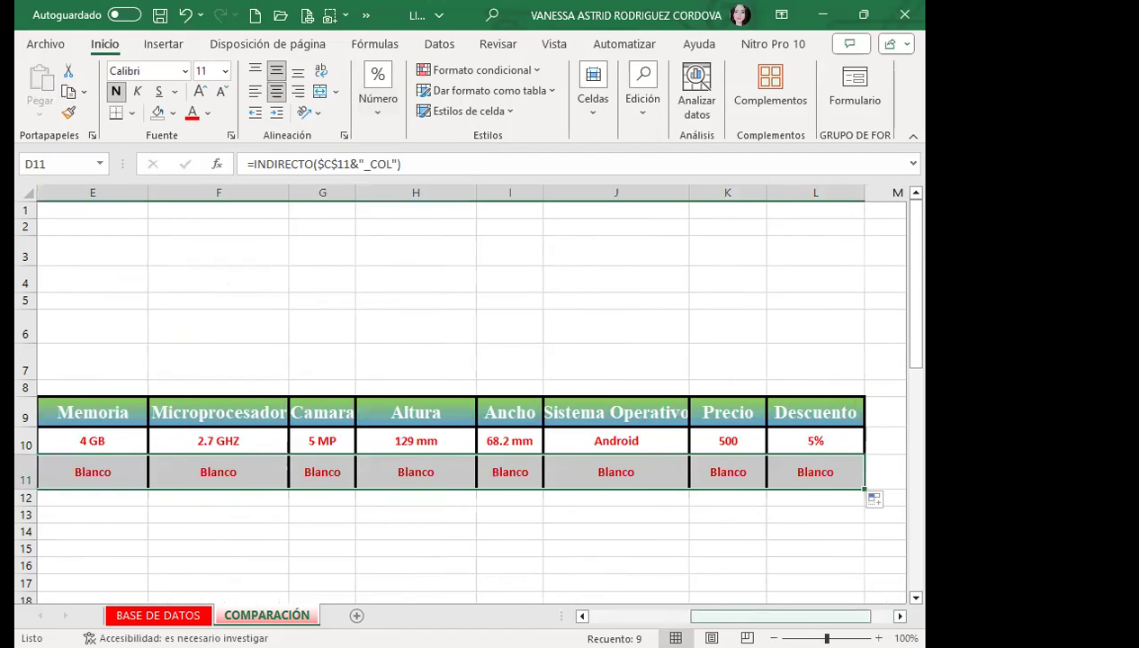
scroll(321, 493, left, 2)
Change E11's suffix to _ME so Droid_Turbo_2's Memoria shows 4 GB.
click(503, 468)
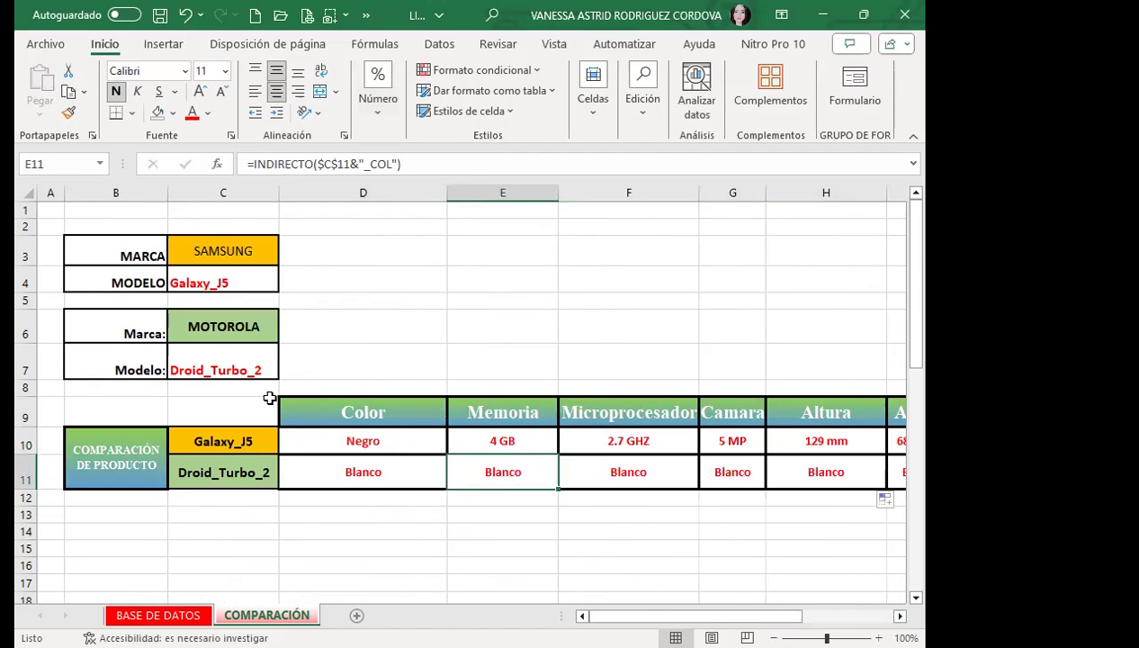
click(391, 164)
click(391, 164)
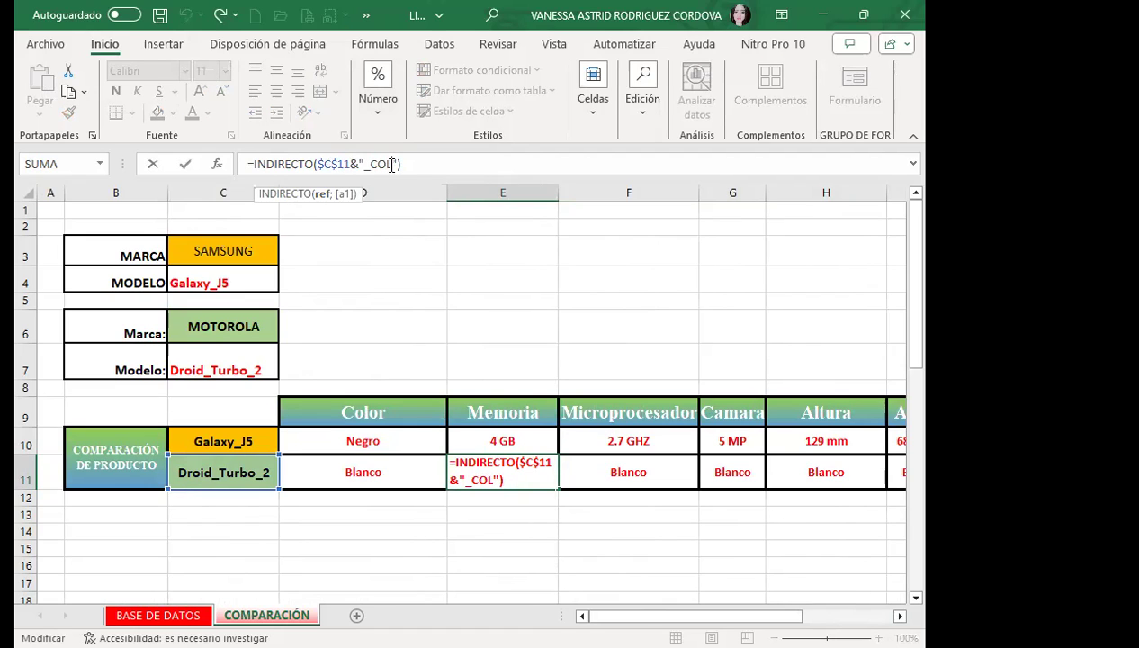
key(BackSpace)
key(BackSpace)
key(BackSpace)
text(MEM)
key(Return)
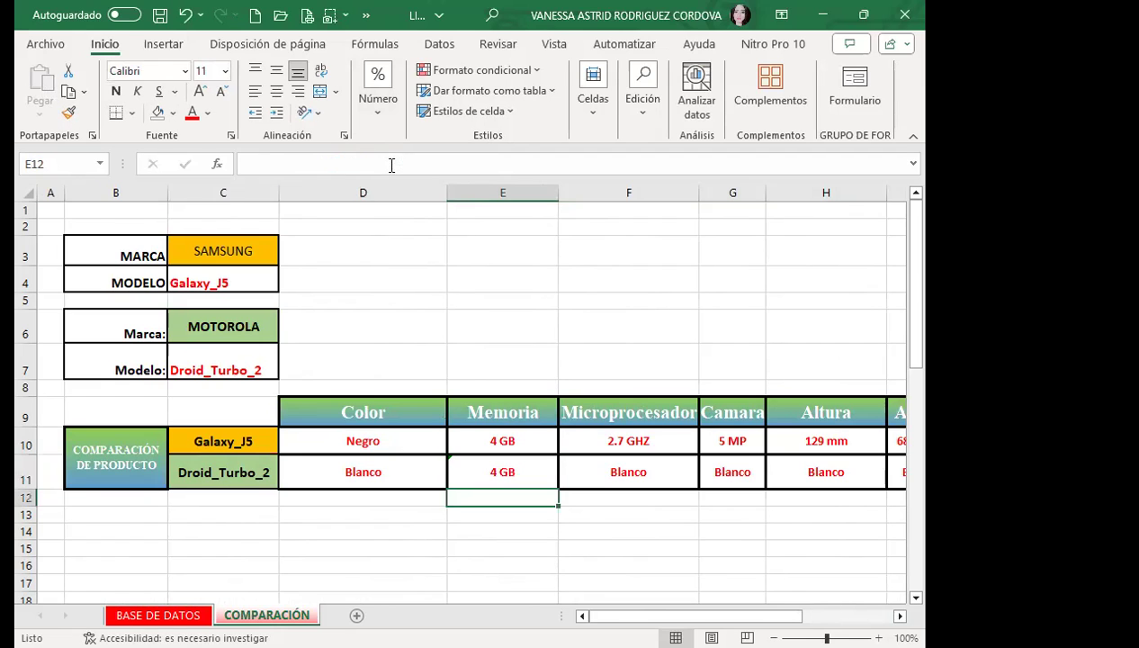
Change F11's suffix to _MI so Microprocesador shows 3.0 GHZ.
click(601, 441)
click(594, 469)
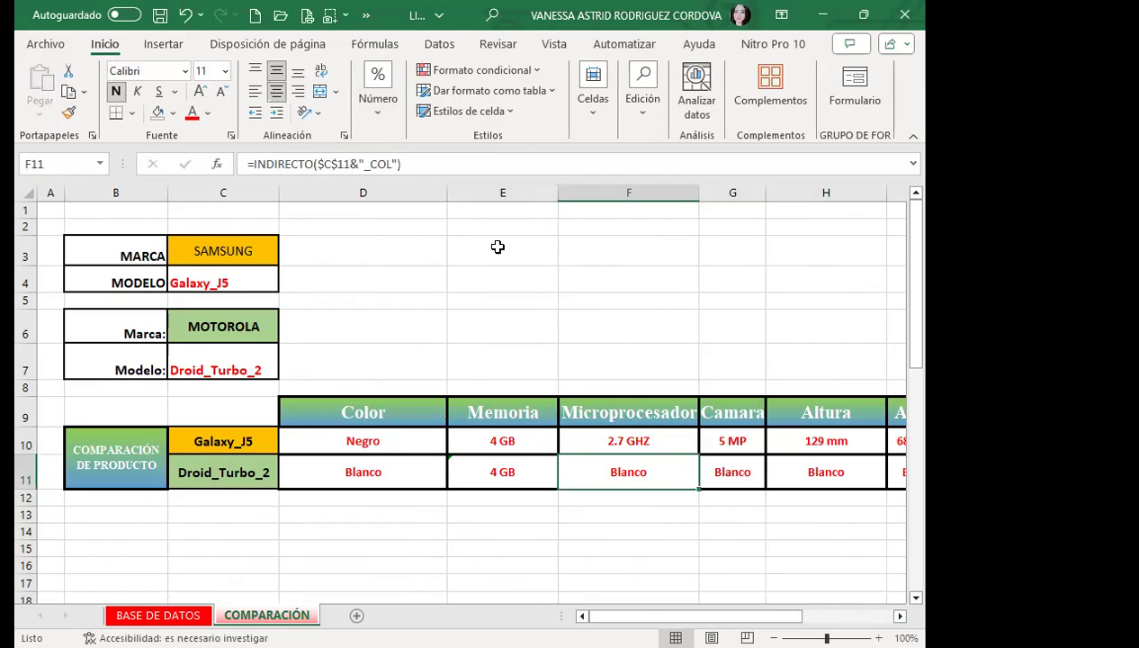
click(390, 163)
key(BackSpace)
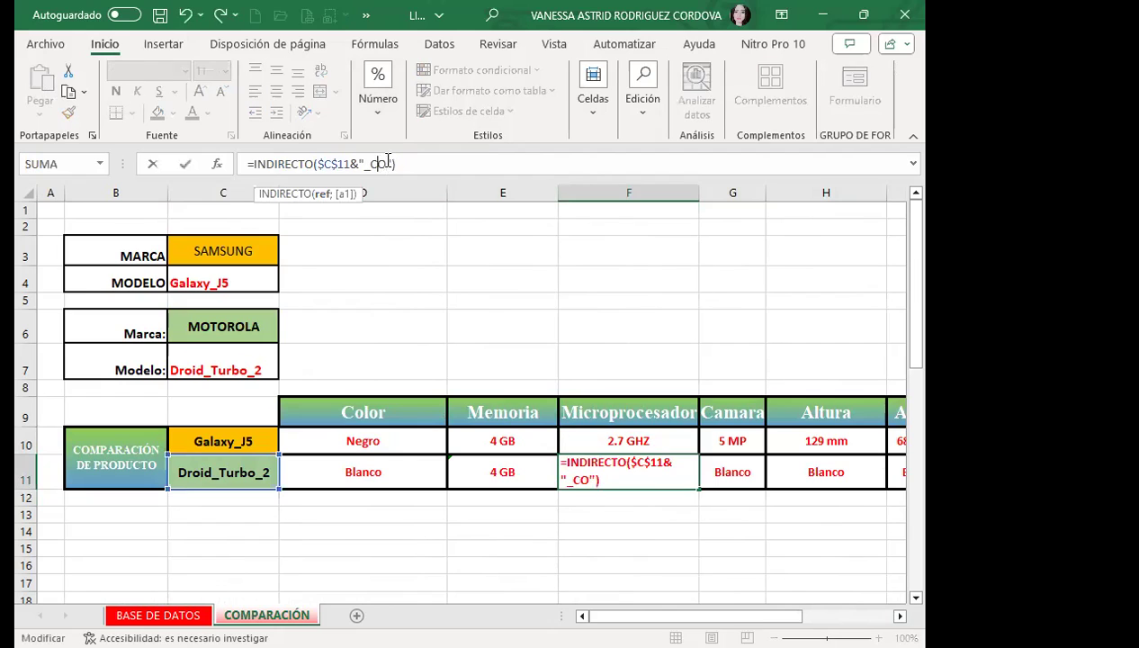
key(BackSpace)
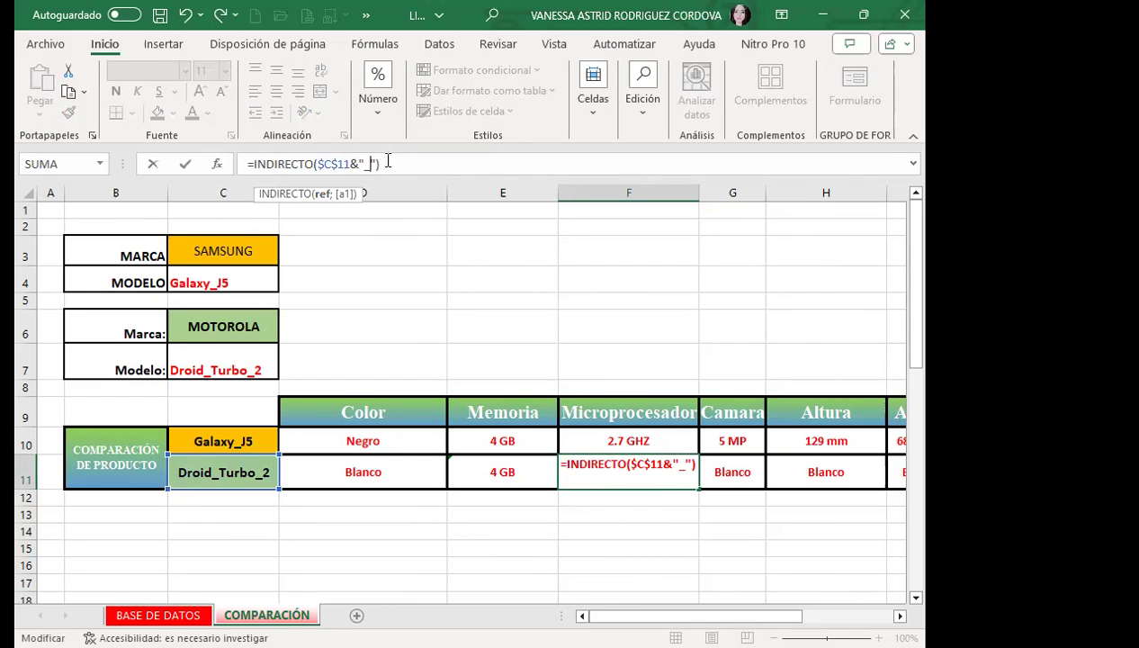
text(MI)
key(Return)
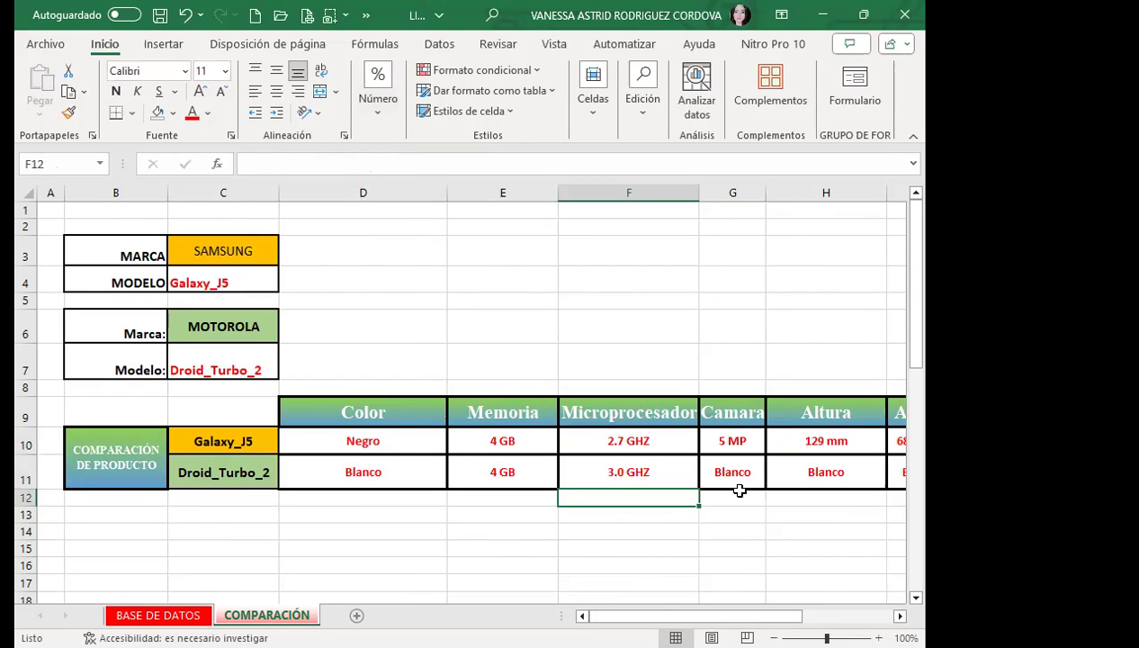
Change G11 to _CAM (10 MP) and H11 to _ALT (120 mm).
click(736, 461)
click(390, 165)
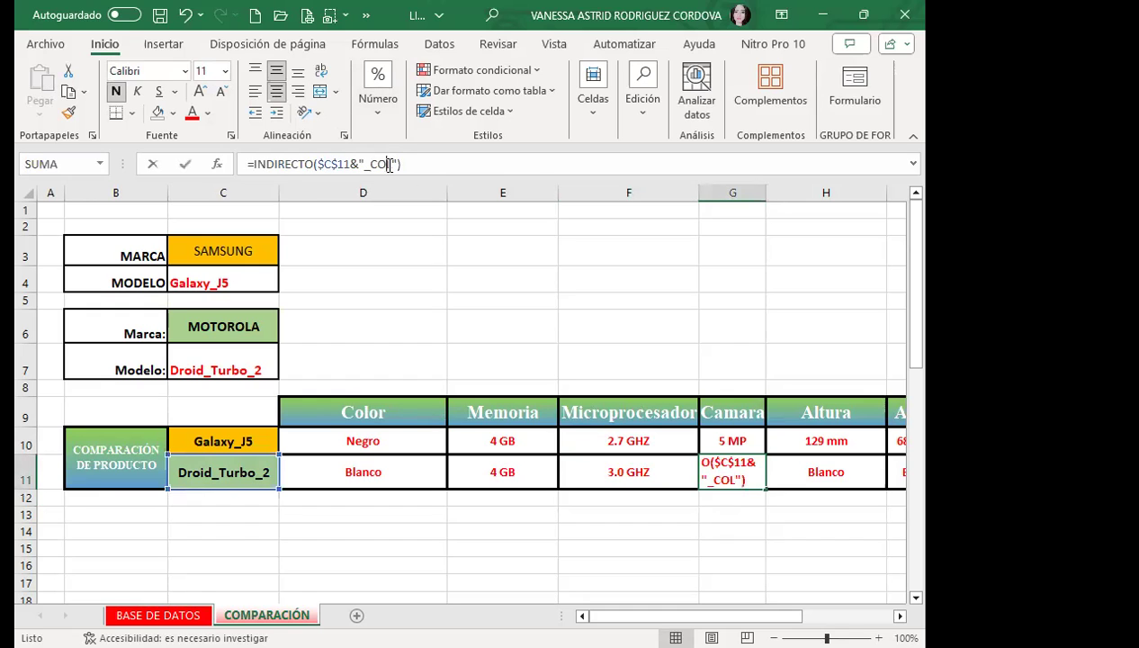
key(BackSpace)
key(BackSpace)
text(AM,)
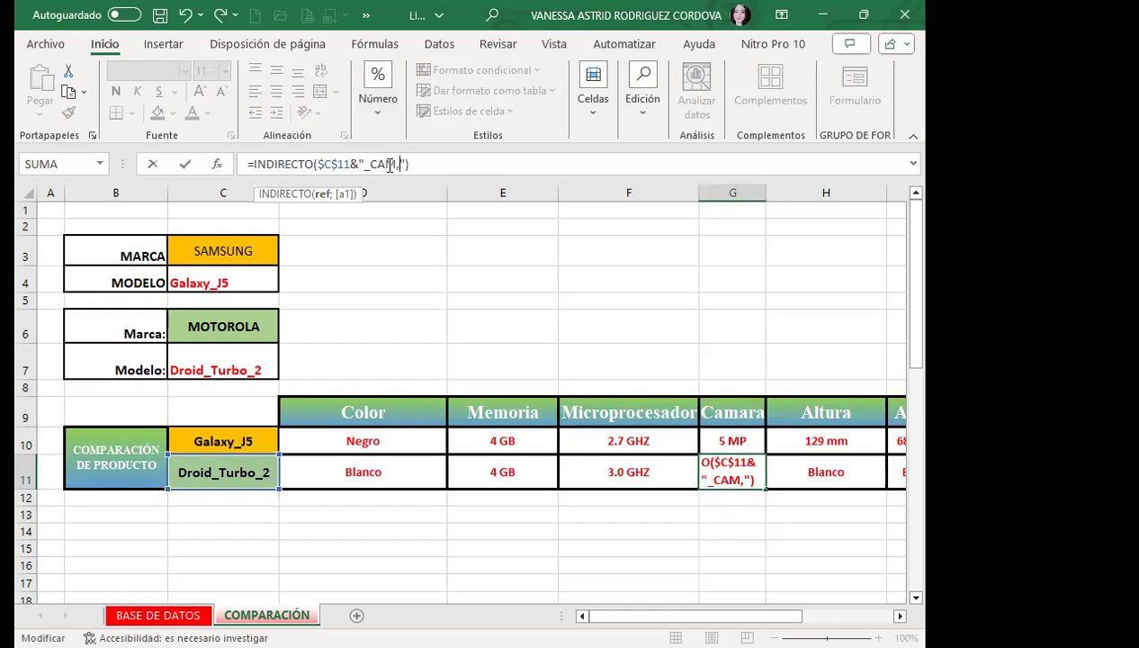
key(Return)
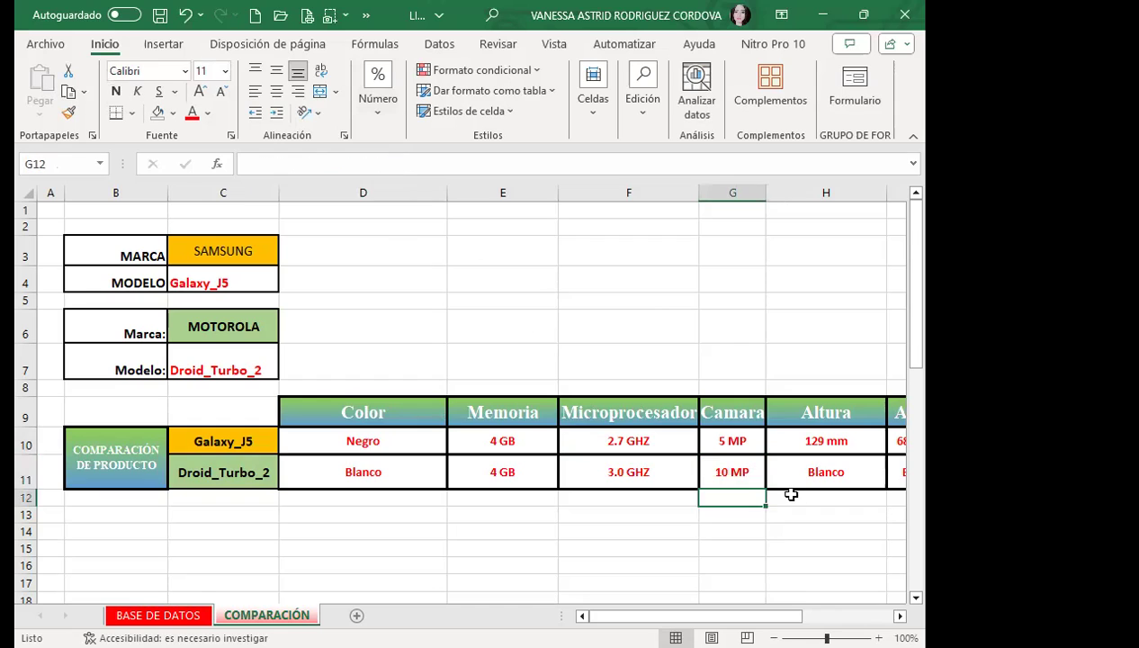
click(790, 462)
click(389, 163)
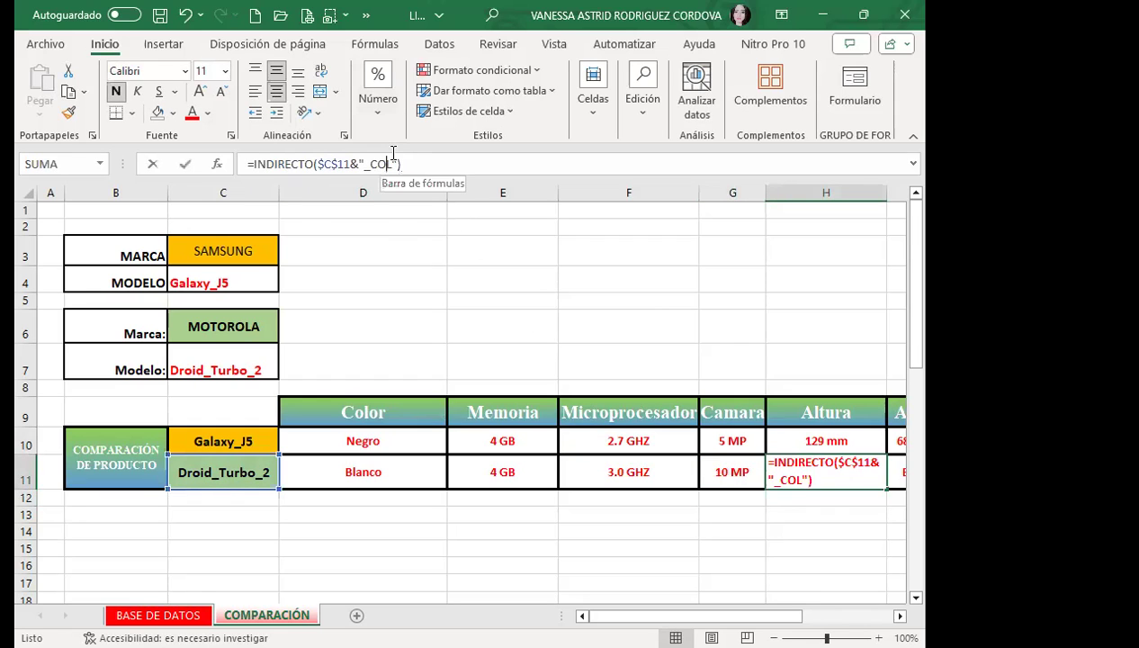
key(BackSpace)
key(BackSpace)
key(BackSpace)
text(ALT)
key(Return)
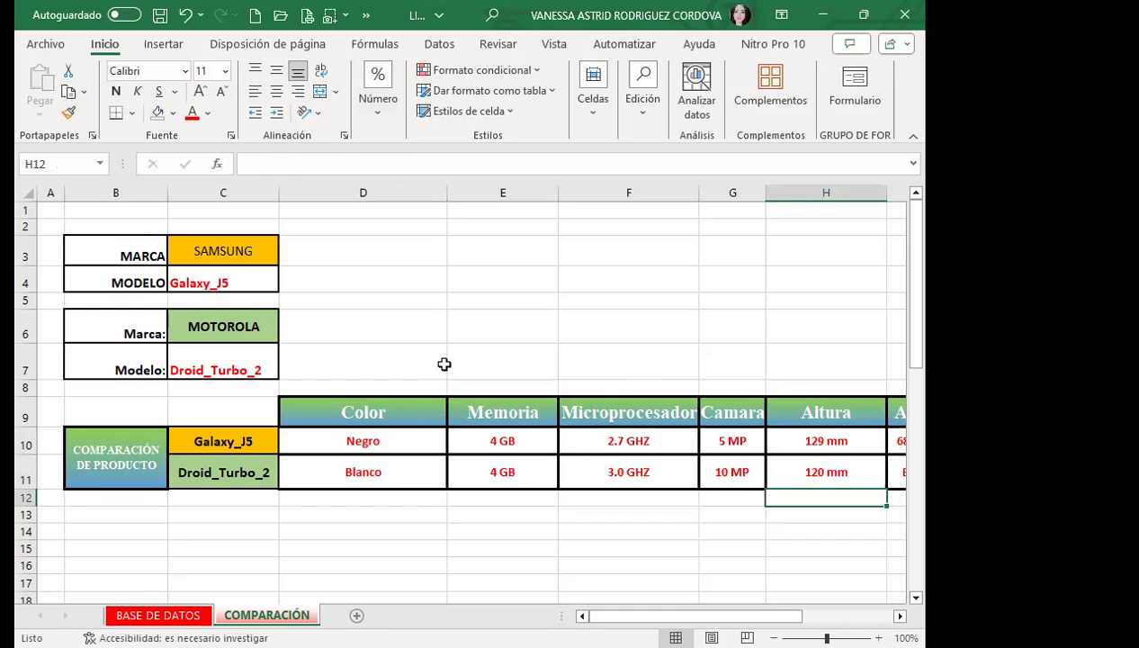
Pick Galaxy_Core_2 in the C4 dropdown and Droid_Turbo in the C7 dropdown.
click(214, 253)
click(230, 278)
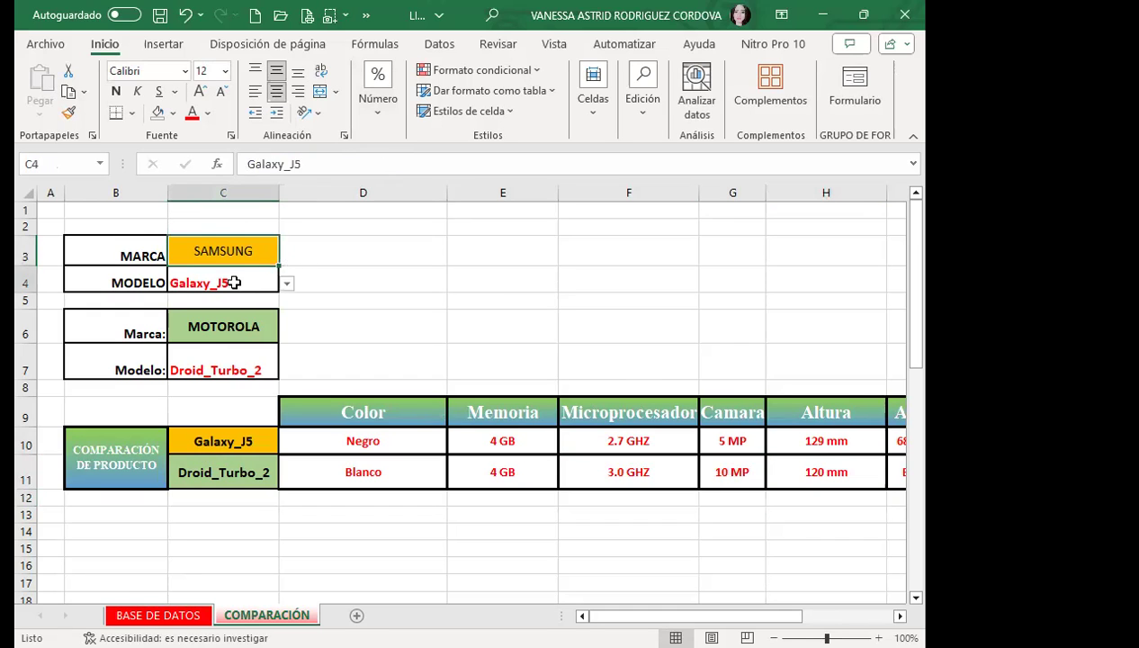
click(287, 284)
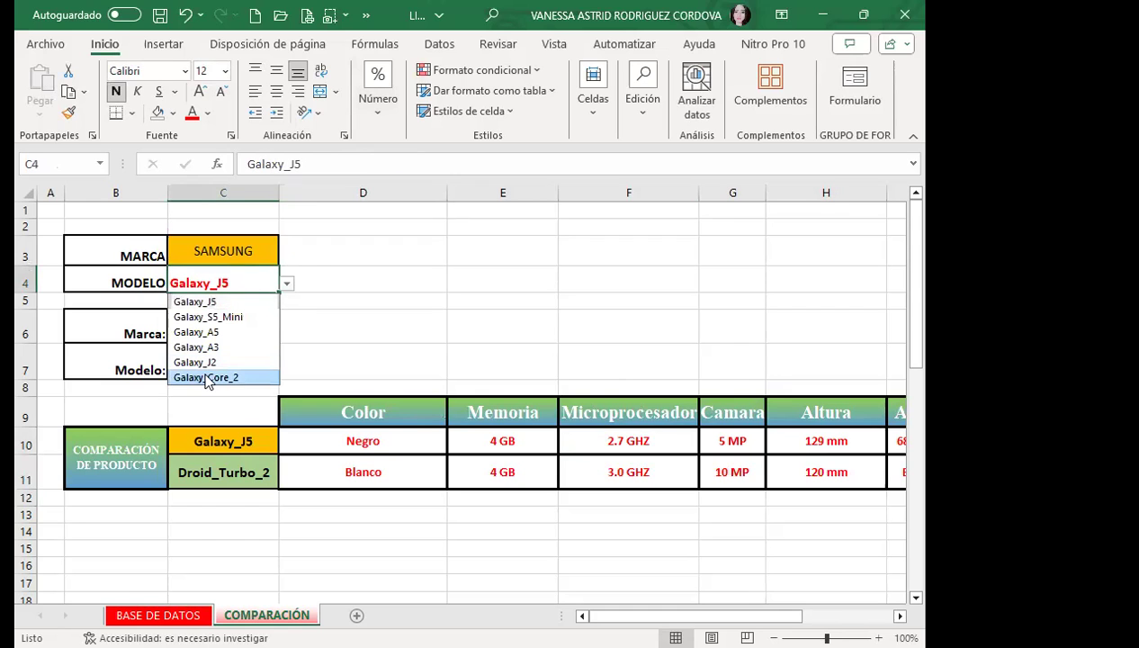
click(207, 378)
click(227, 361)
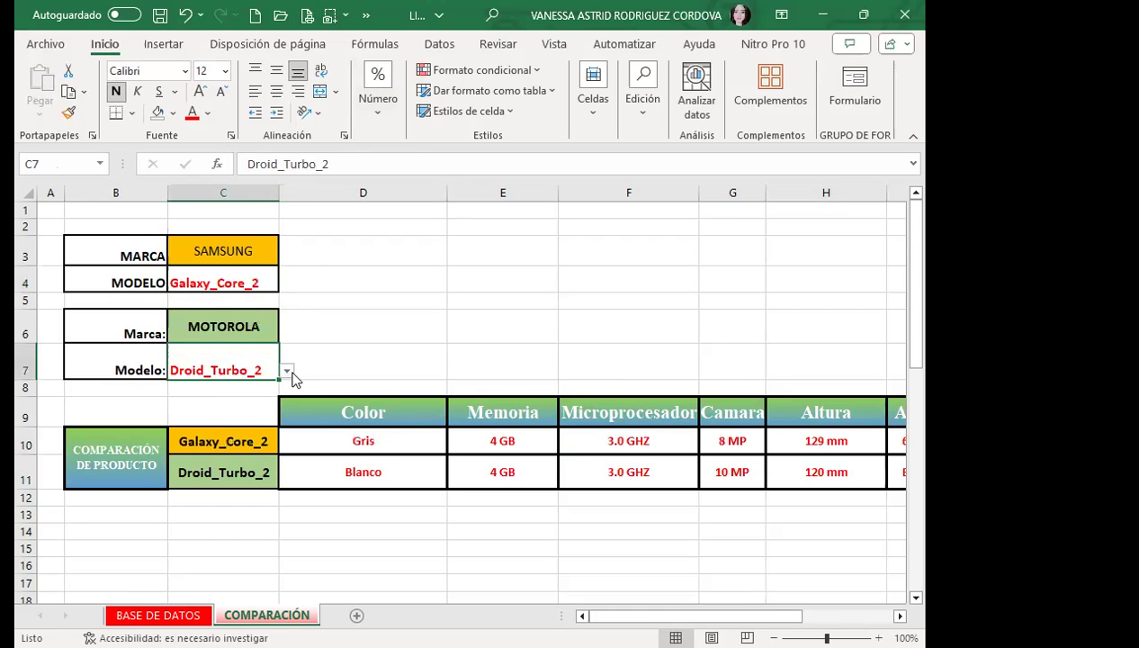
click(287, 371)
click(200, 449)
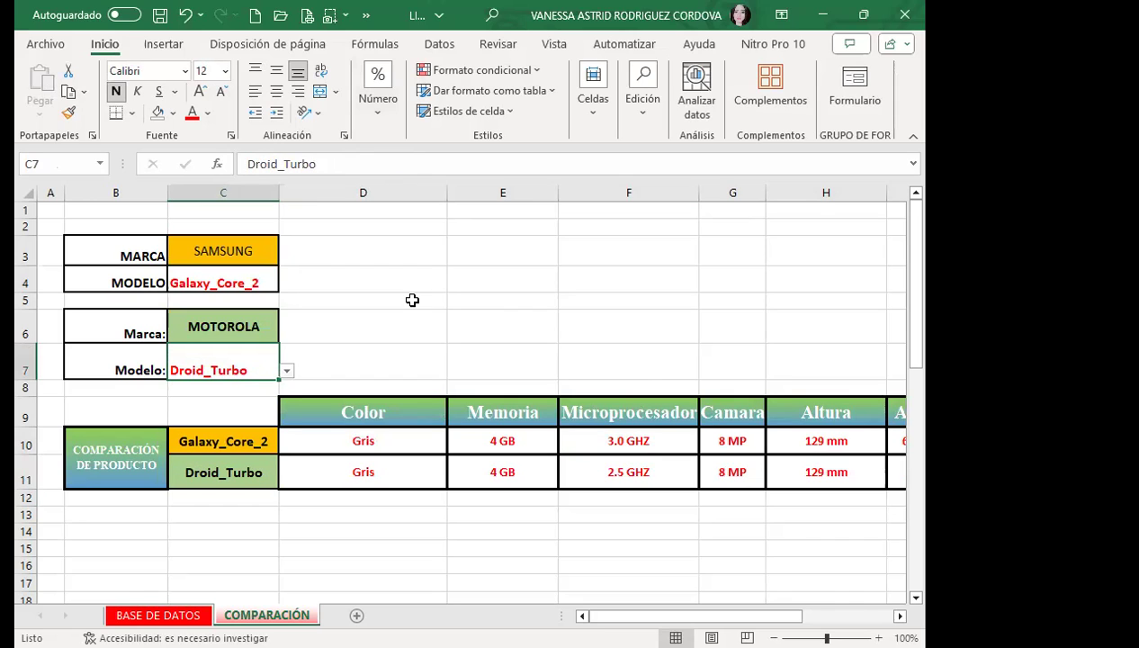
Check the C10 and D10 formulas reflect the newly chosen models.
click(187, 441)
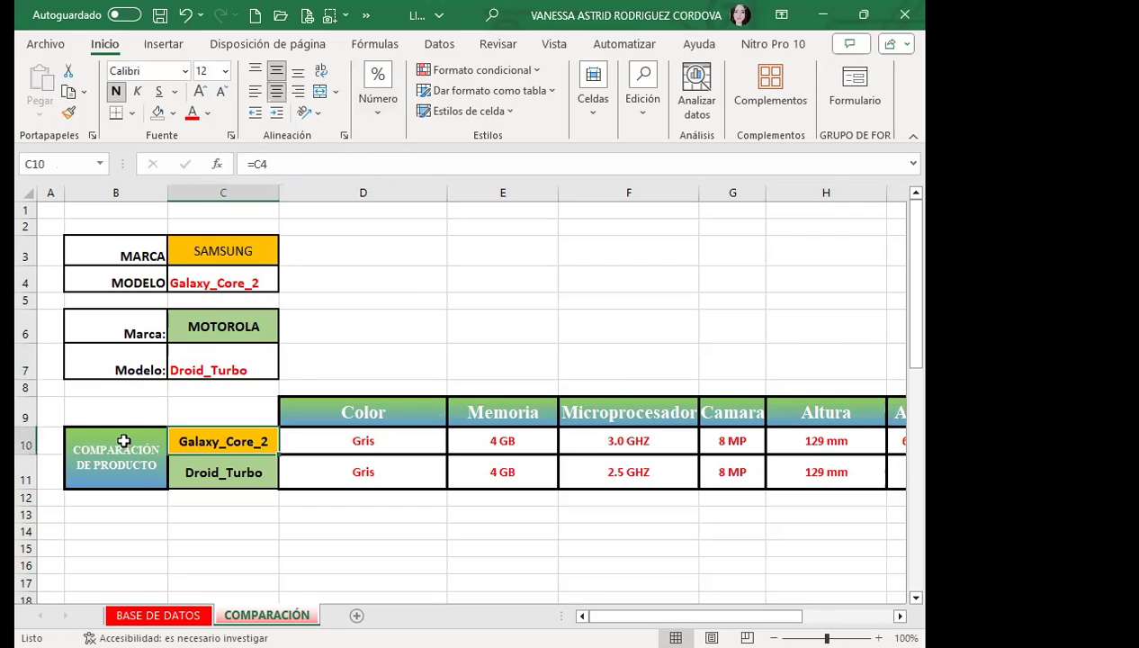
click(330, 440)
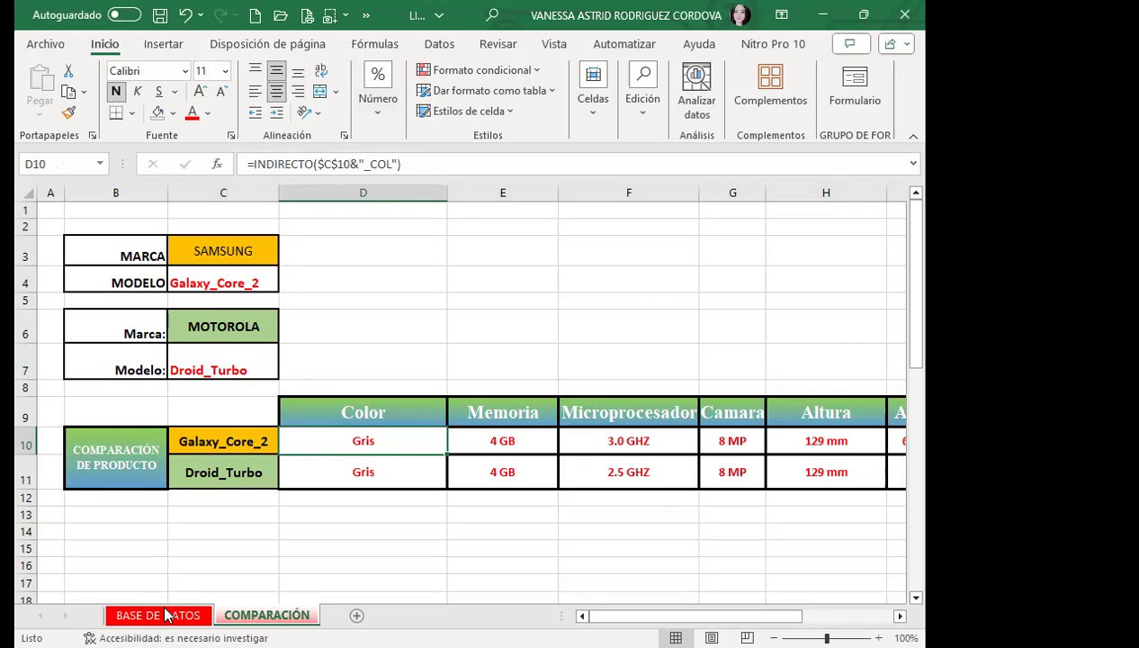
click(160, 615)
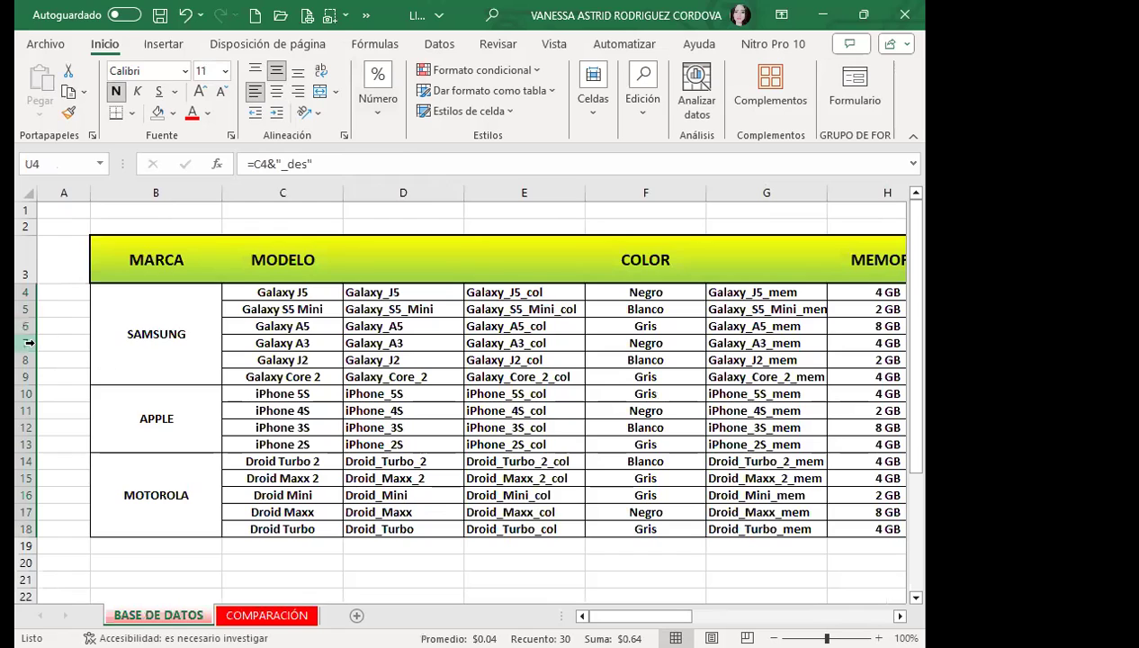
Hide helper name columns M, O and Q on BASE DE DATOS.
click(25, 376)
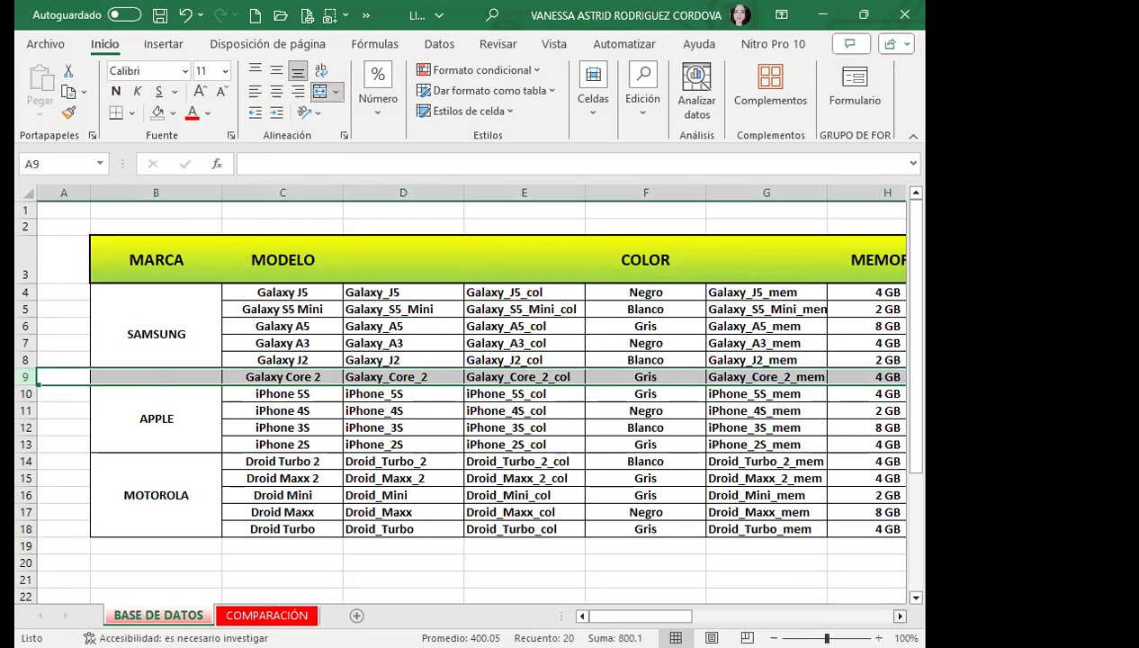
scroll(466, 401, right, 4)
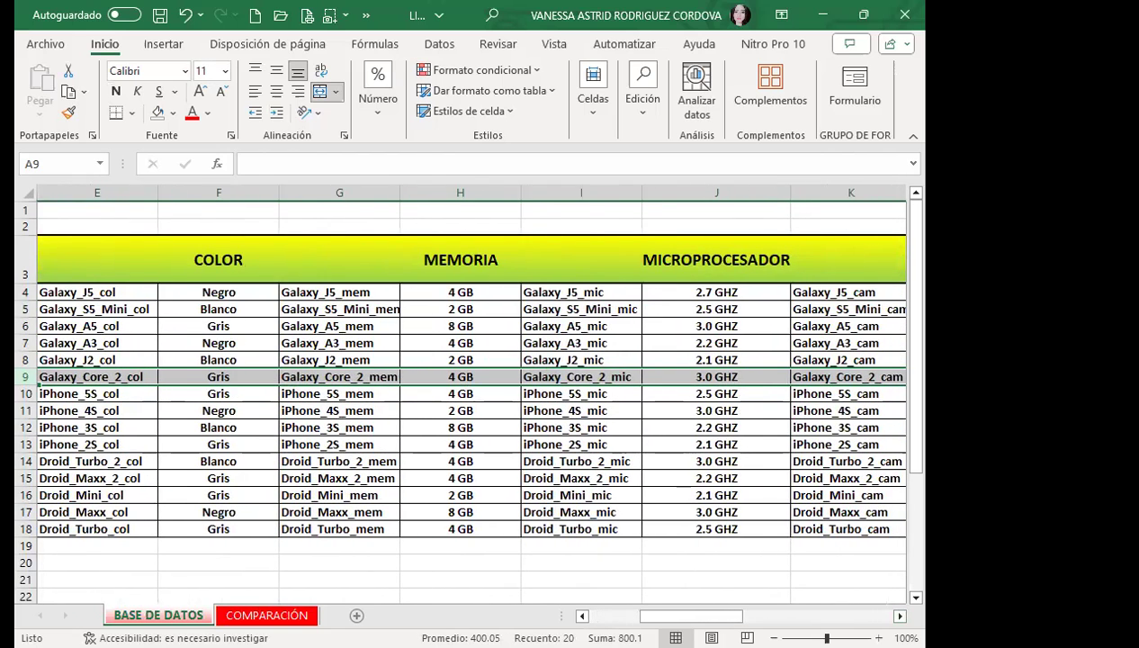
click(304, 614)
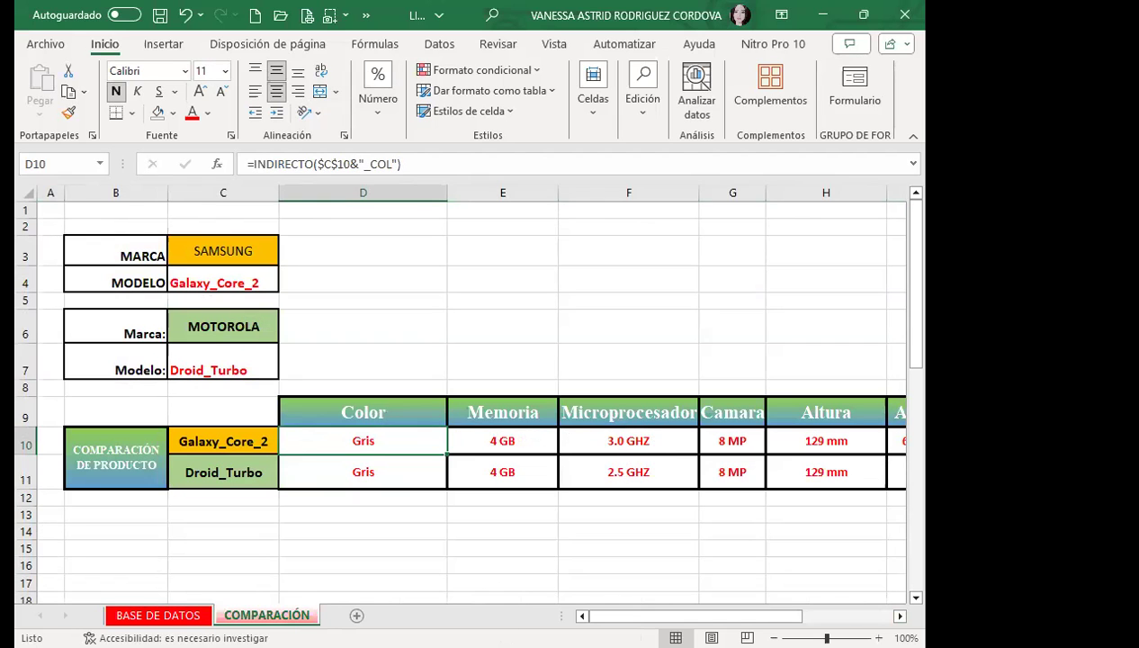
click(148, 617)
click(900, 616)
click(900, 616)
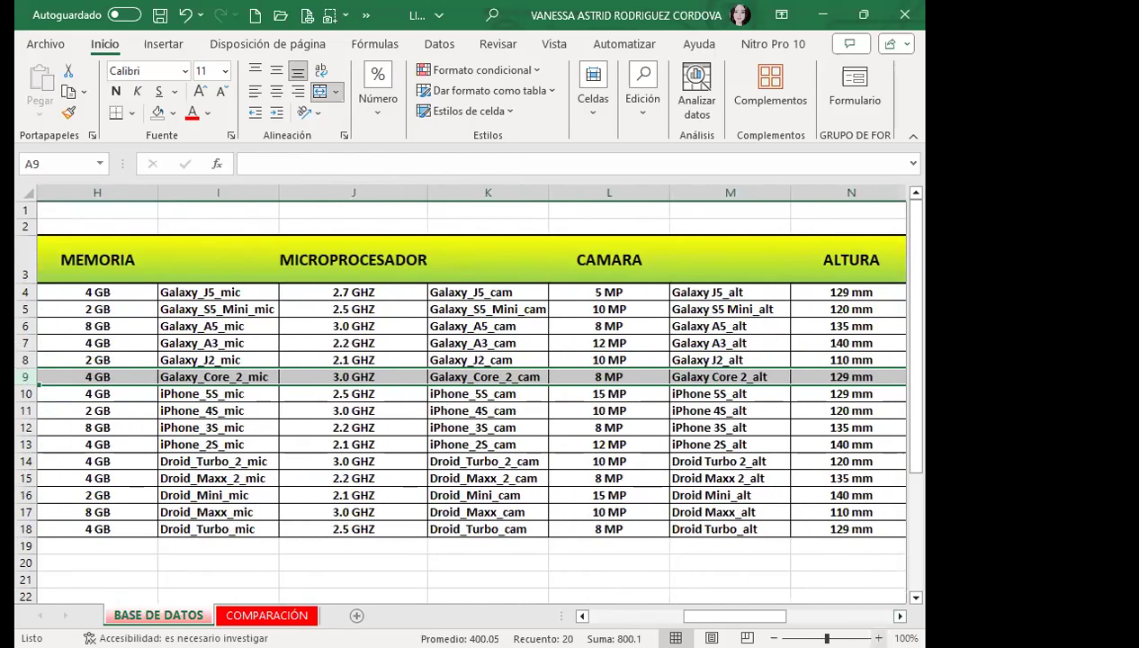
scroll(522, 373, right, 2)
scroll(522, 374, right, 1)
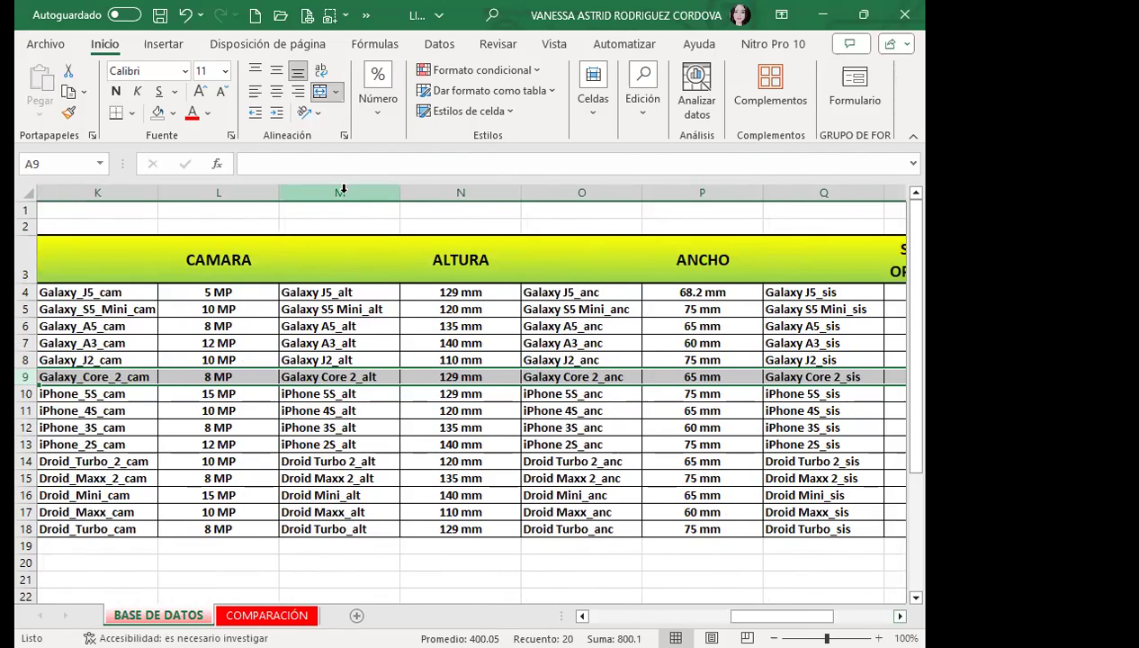
click(343, 190)
ctrl+click(590, 193)
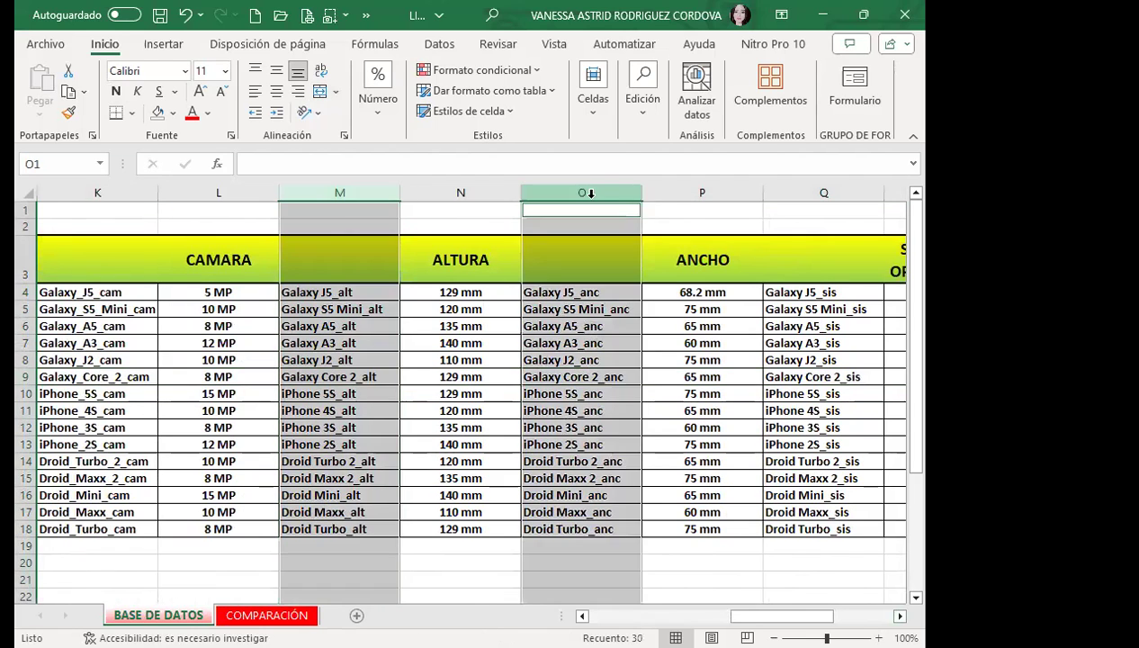
ctrl+click(820, 192)
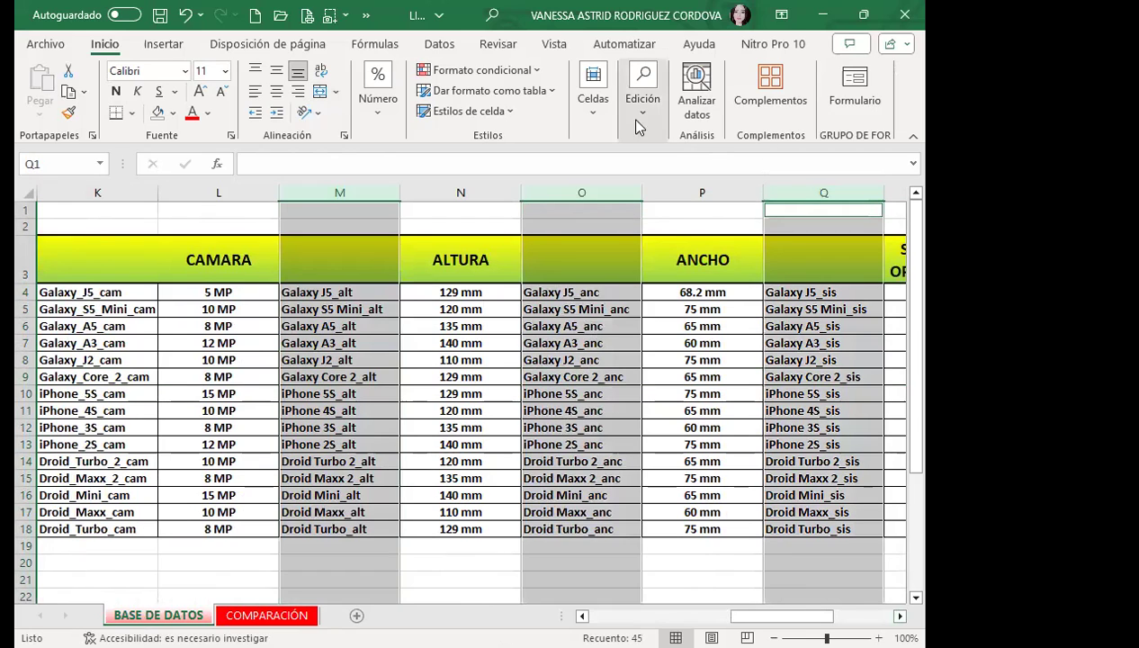
drag(401, 185, 280, 192)
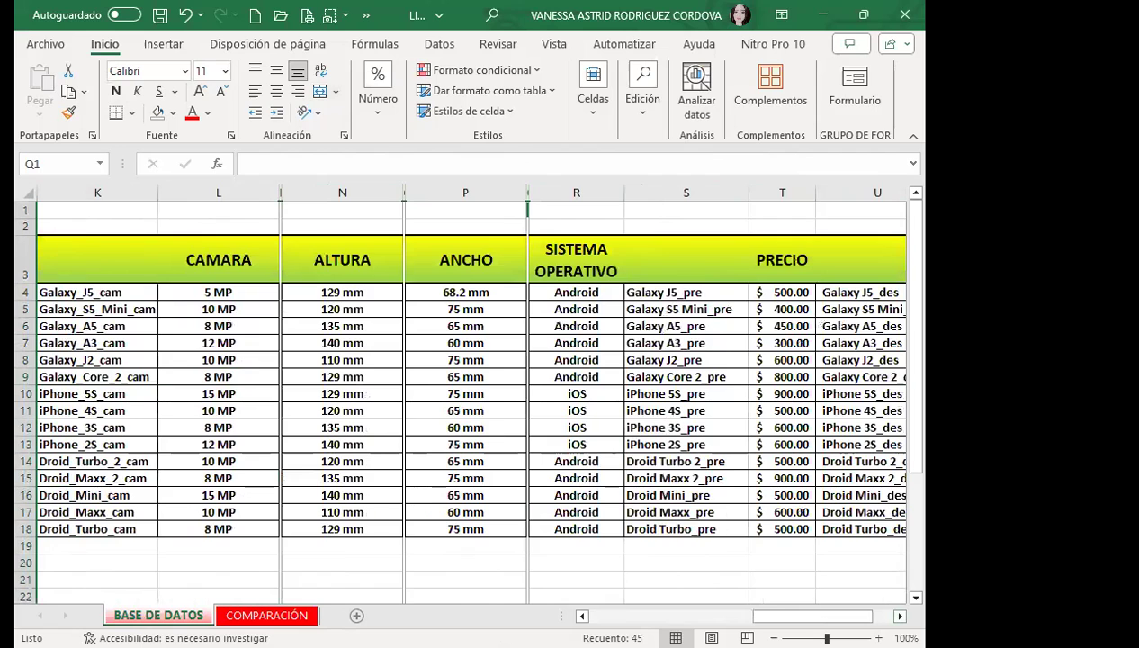
Hide helper name columns E, G and I.
scroll(573, 600, left, 5)
click(527, 191)
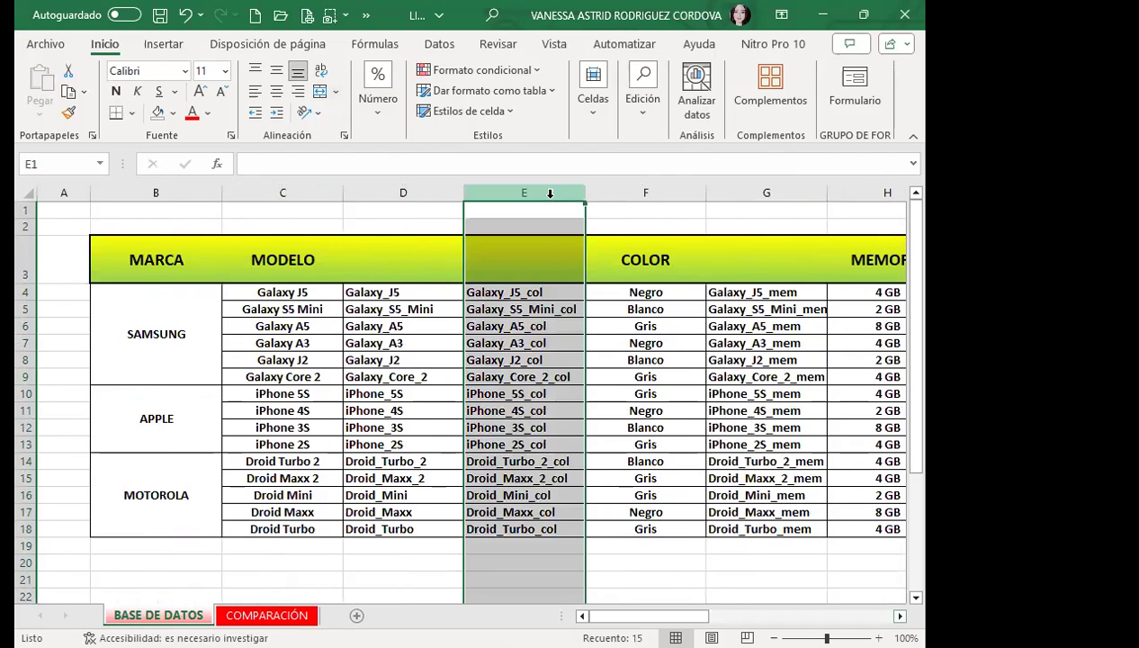
ctrl+click(765, 193)
drag(587, 194, 462, 194)
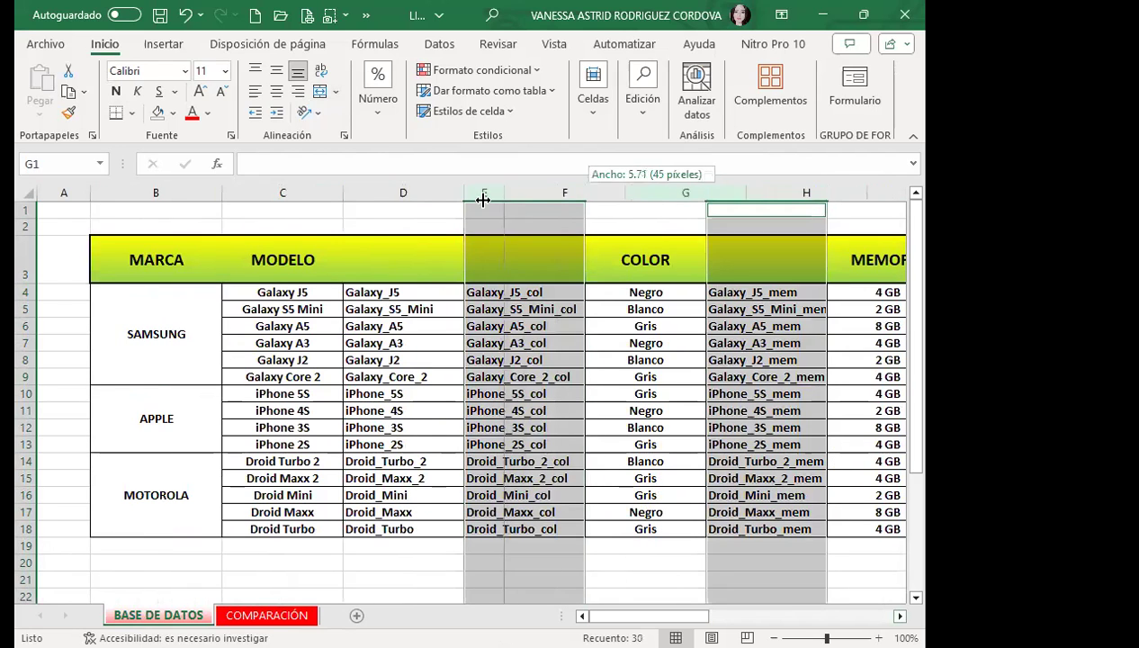
click(766, 189)
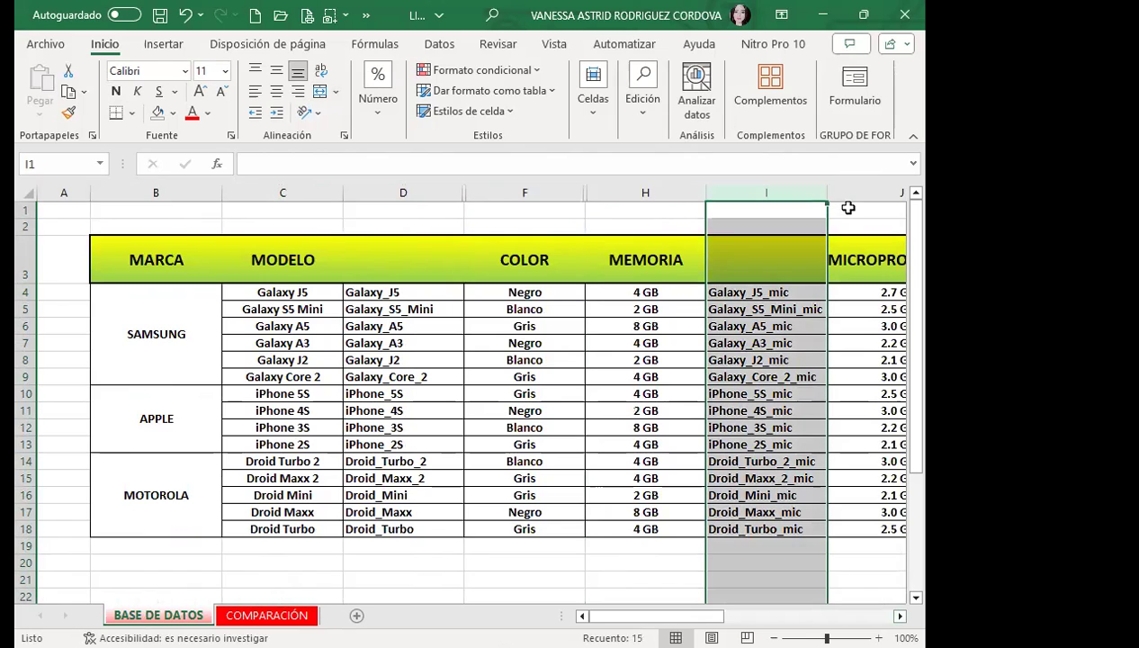
drag(828, 192, 708, 193)
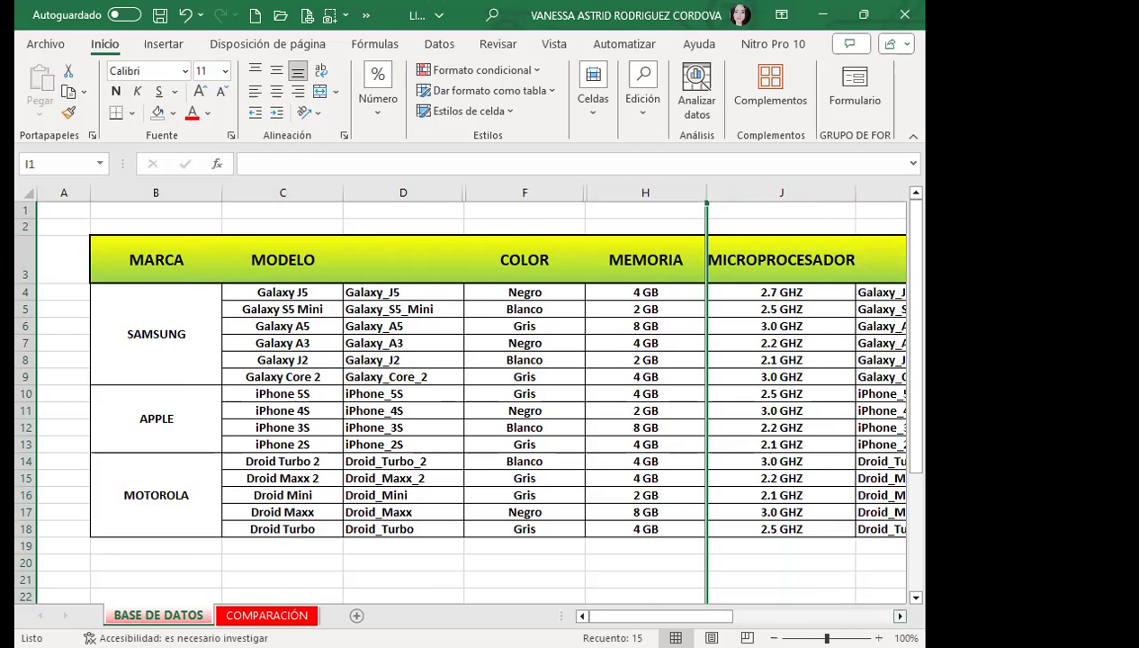
Hide the remaining helper name columns K, S and U.
click(898, 617)
click(898, 617)
click(898, 616)
click(898, 617)
drag(549, 194, 426, 200)
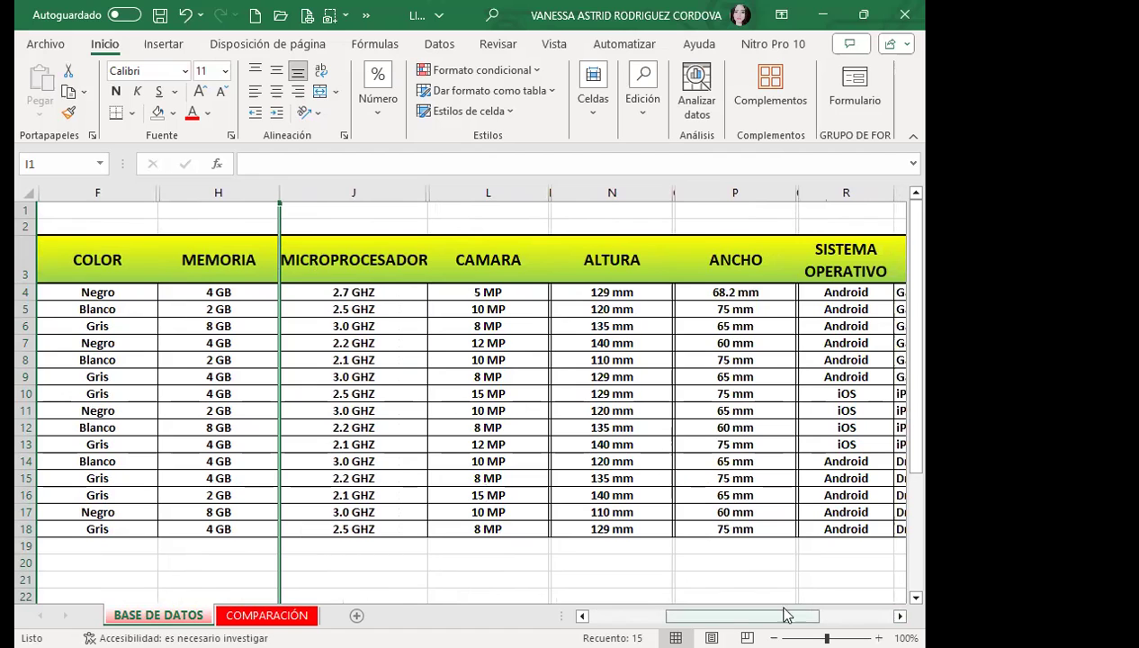
drag(778, 616, 851, 615)
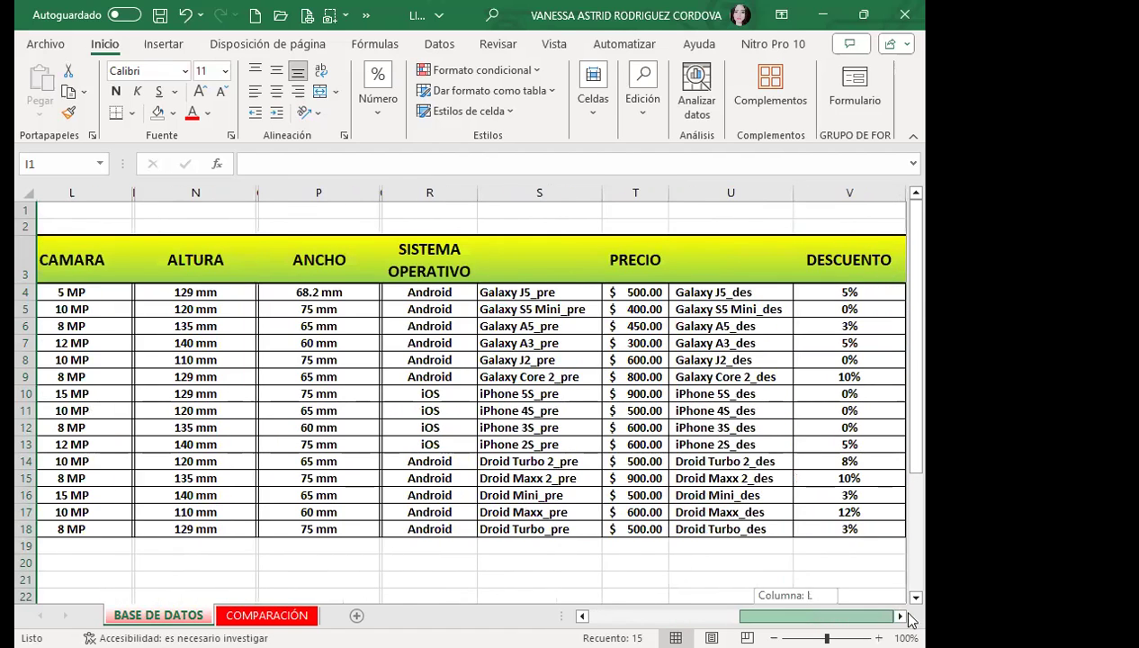
mouse_move(601, 193)
mouse_down()
mouse_move(467, 184)
mouse_move(596, 183)
mouse_up()
drag(664, 192, 540, 192)
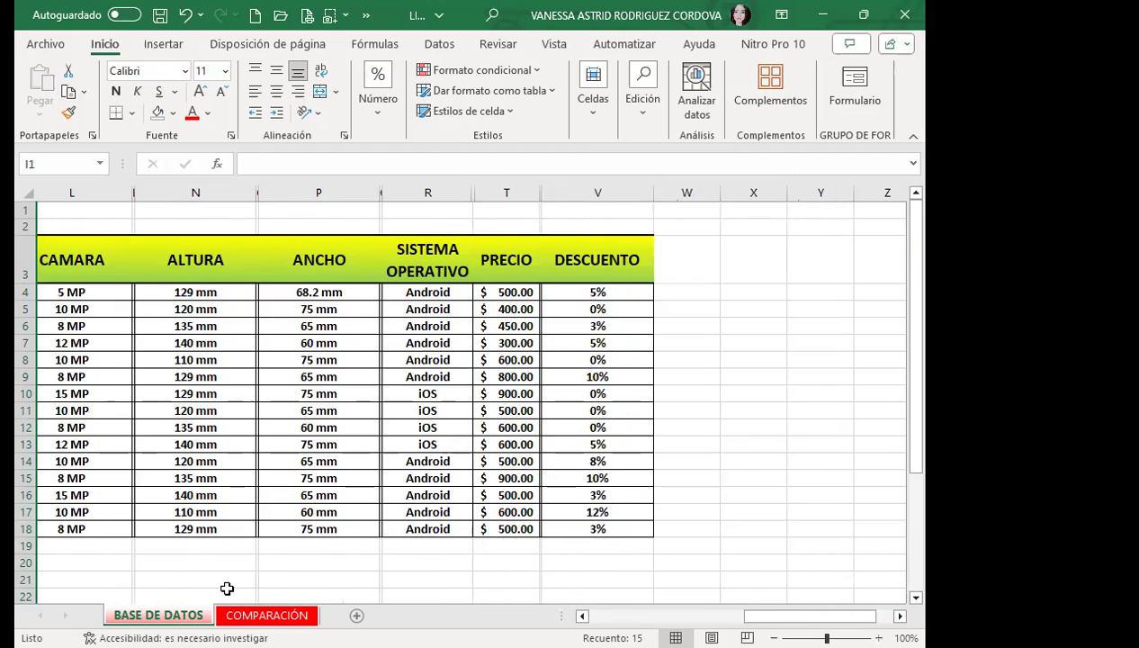
Return to COMPARACIÓN and check D11's INDIRECTO color formula for Droid_Turbo.
click(265, 614)
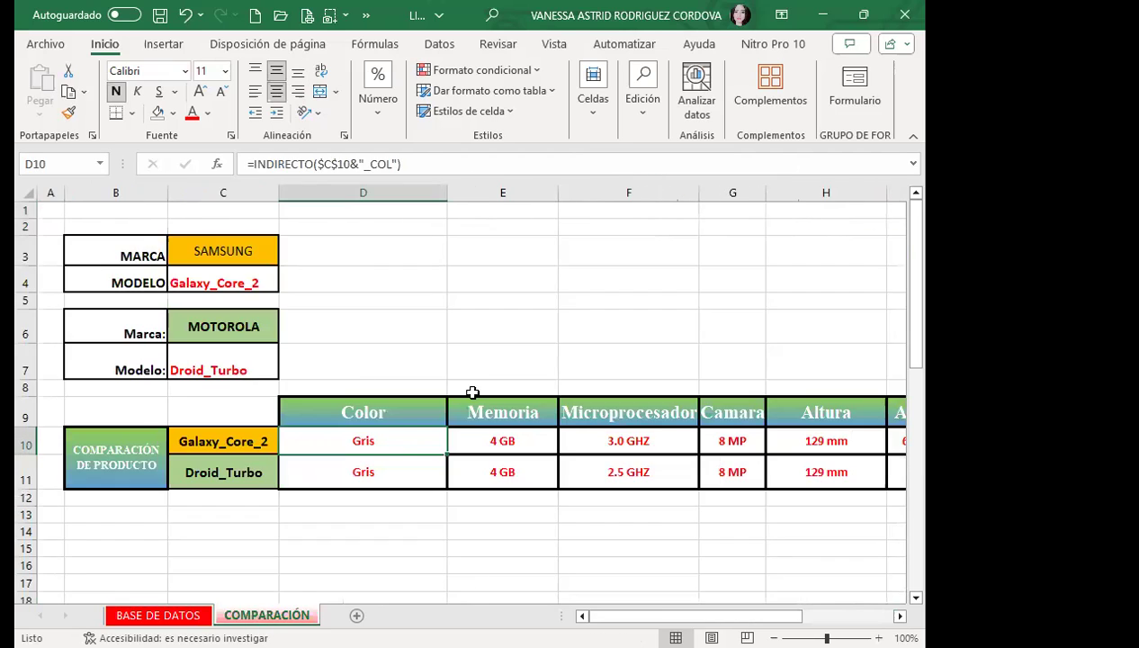
click(380, 471)
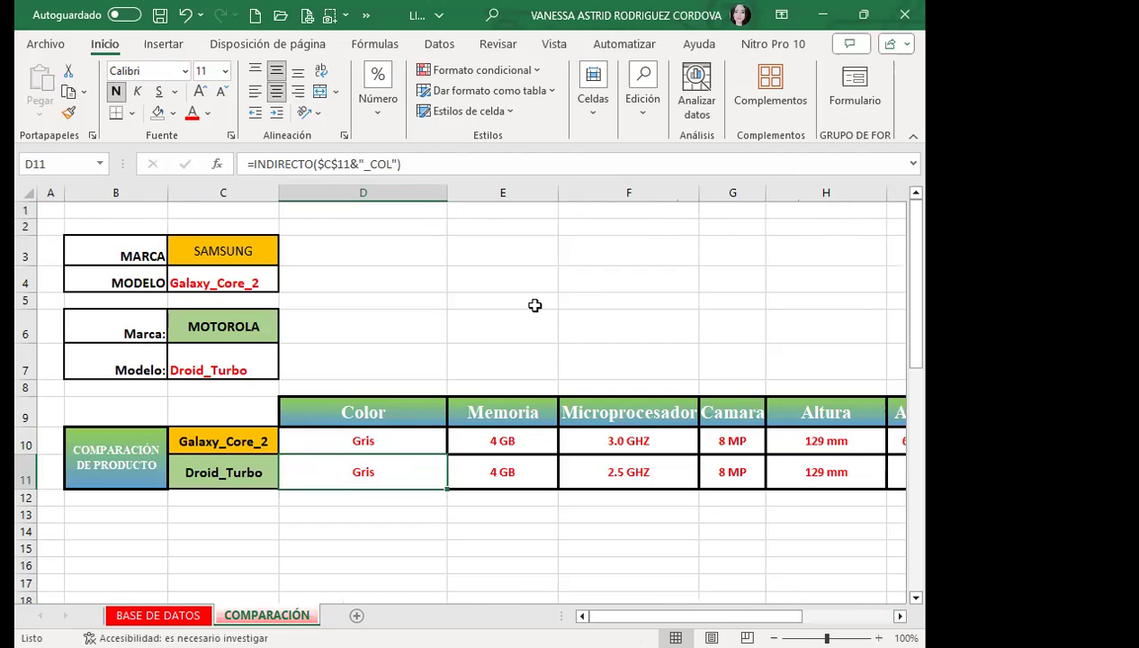
click(565, 300)
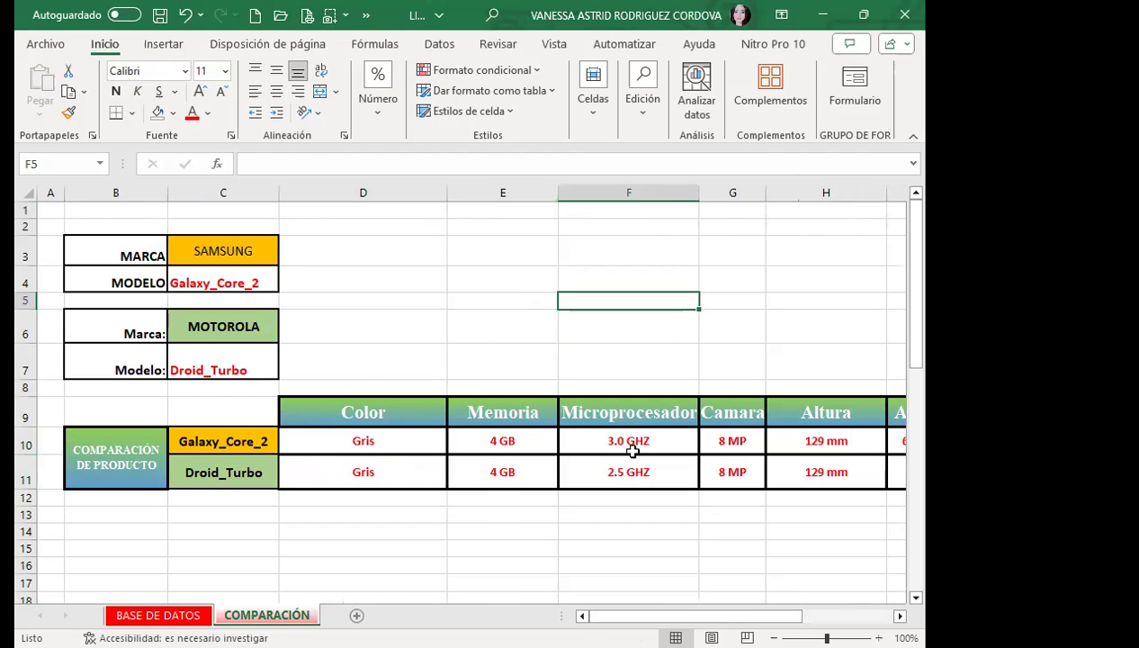